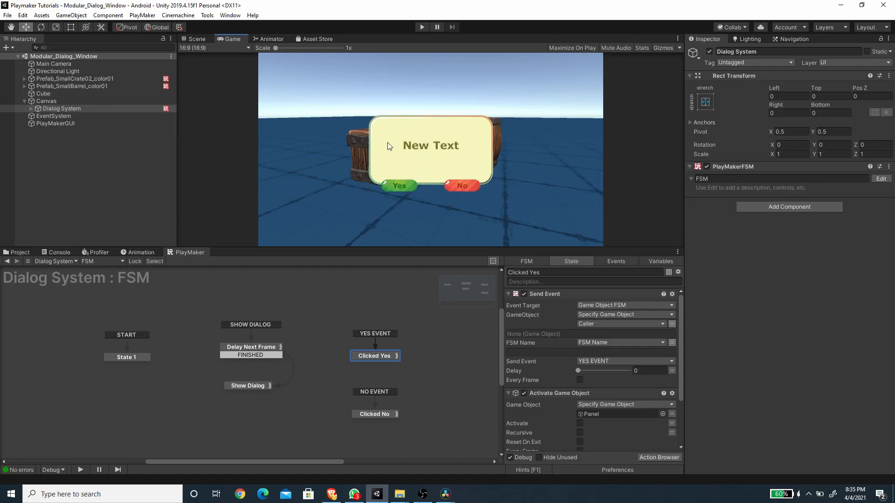
Step: Examine the Dialog System's Delay Next Frame, Clicked Yes and Clicked No states, and the On Click state of Prefab_SmallCrate02_color01
{"action": "middle_click_drag", "start_coordinate": [331, 320], "coordinate": [314, 305]}
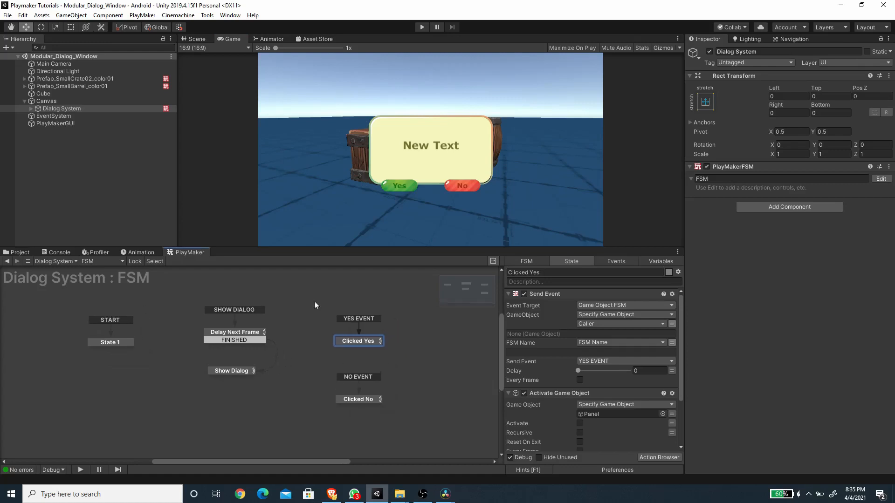
{"action": "left_click", "coordinate": [238, 332]}
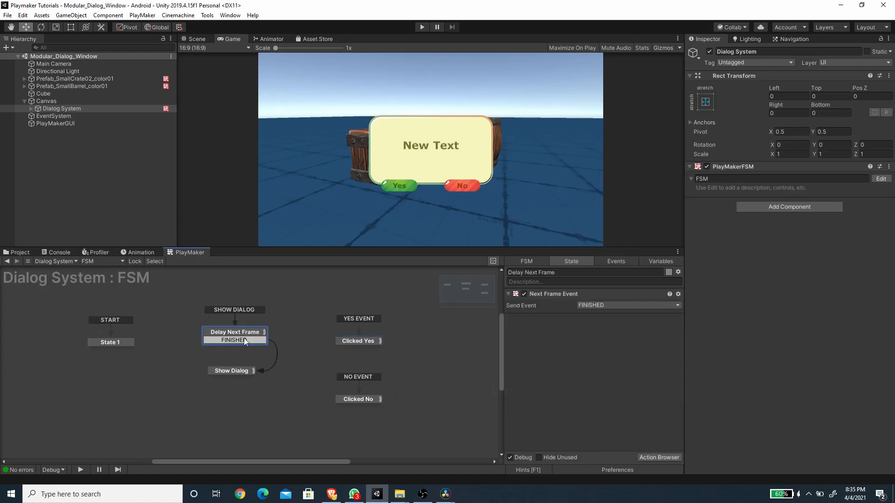
{"action": "left_click", "coordinate": [350, 342]}
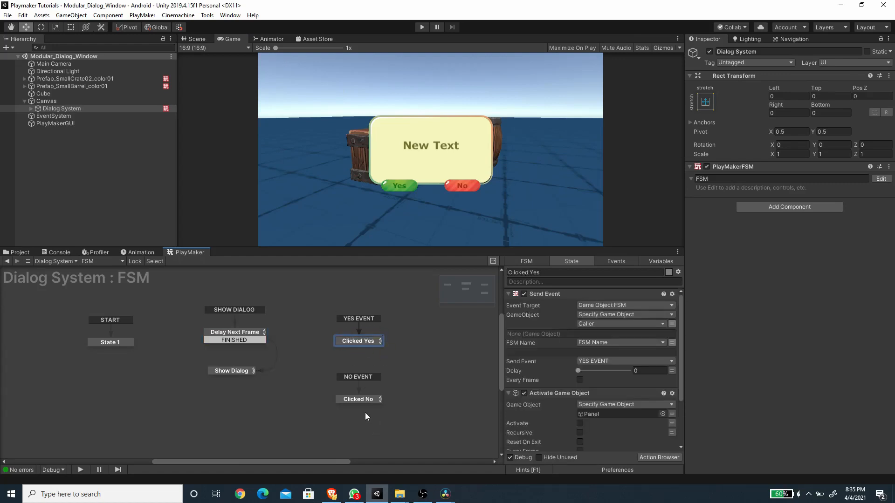
{"action": "left_click", "coordinate": [362, 399]}
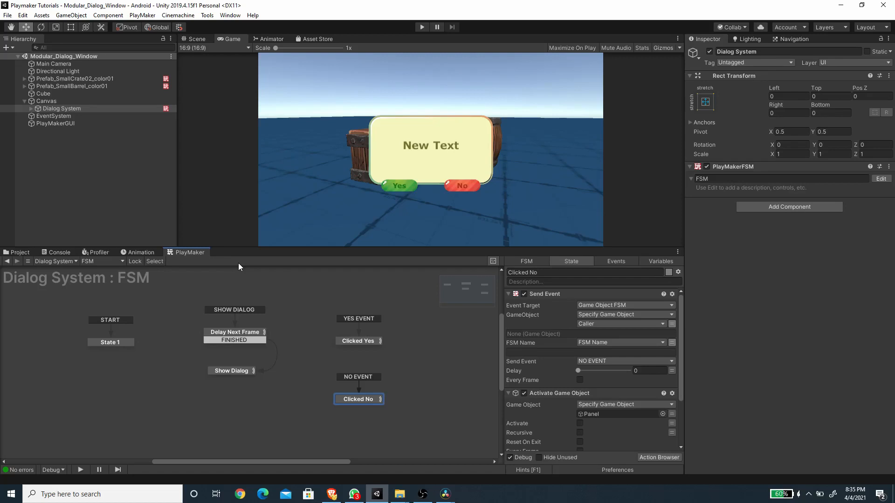
{"action": "left_click", "coordinate": [91, 79]}
{"action": "left_click", "coordinate": [177, 395]}
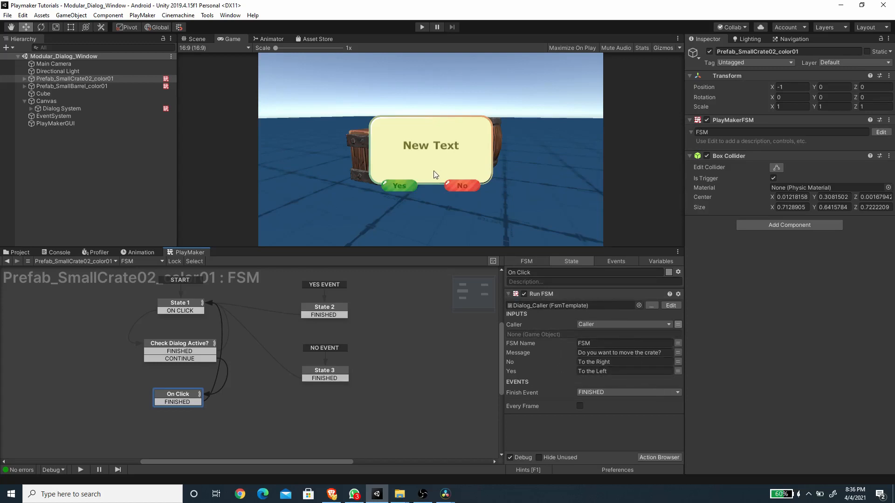
Step: Run the game and test the crate's dialog, answering To the Left once and To the Right once
{"action": "left_click", "coordinate": [422, 27]}
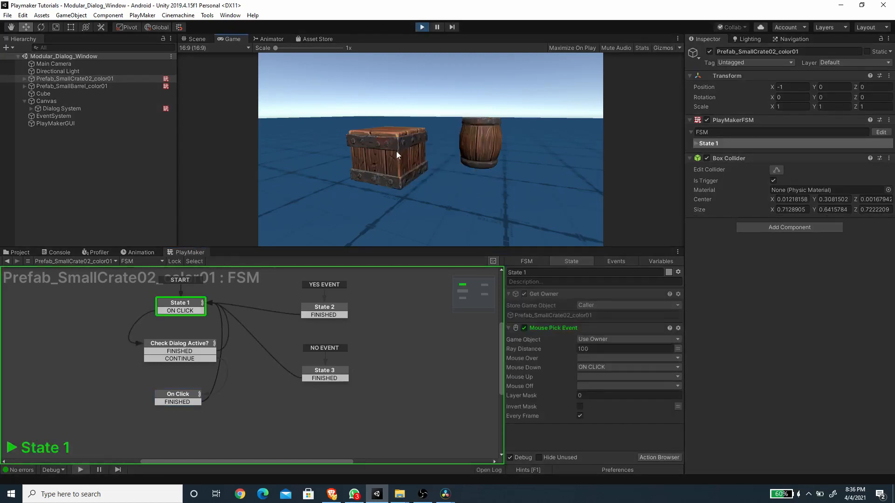
{"action": "left_click", "coordinate": [385, 147]}
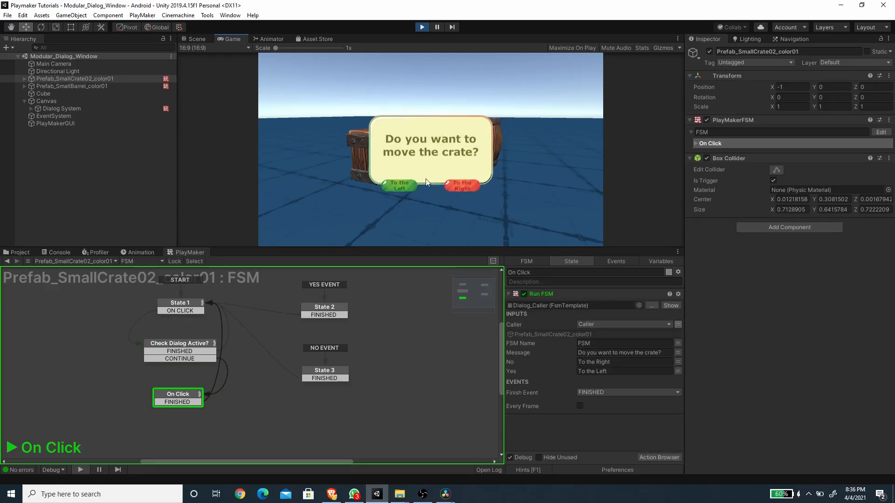
{"action": "left_click_drag", "start_coordinate": [253, 249], "coordinate": [255, 292]}
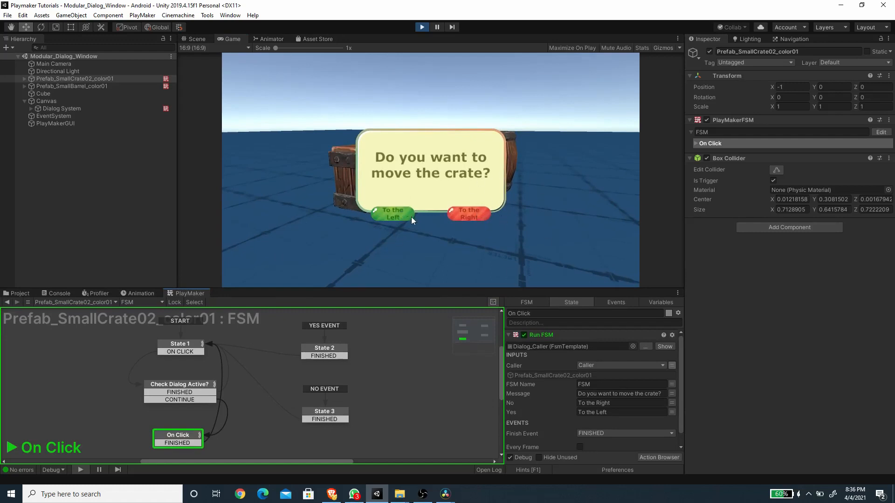
{"action": "left_click", "coordinate": [396, 215]}
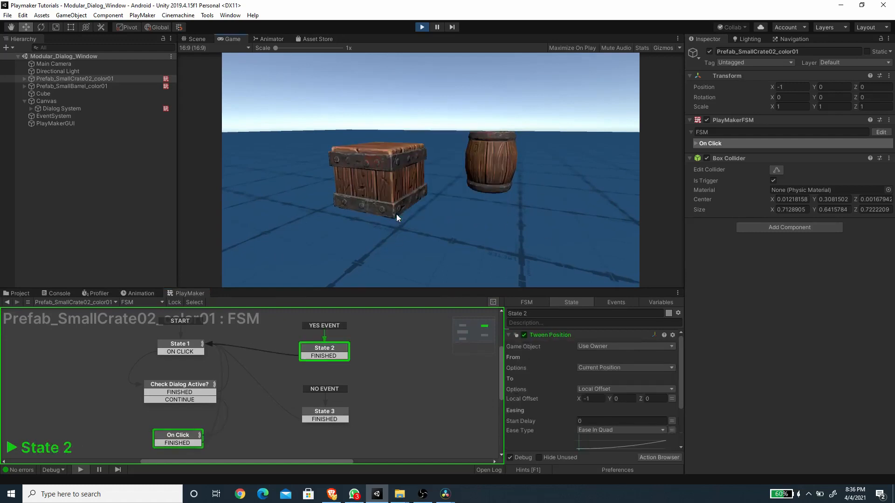
{"action": "left_click", "coordinate": [307, 164]}
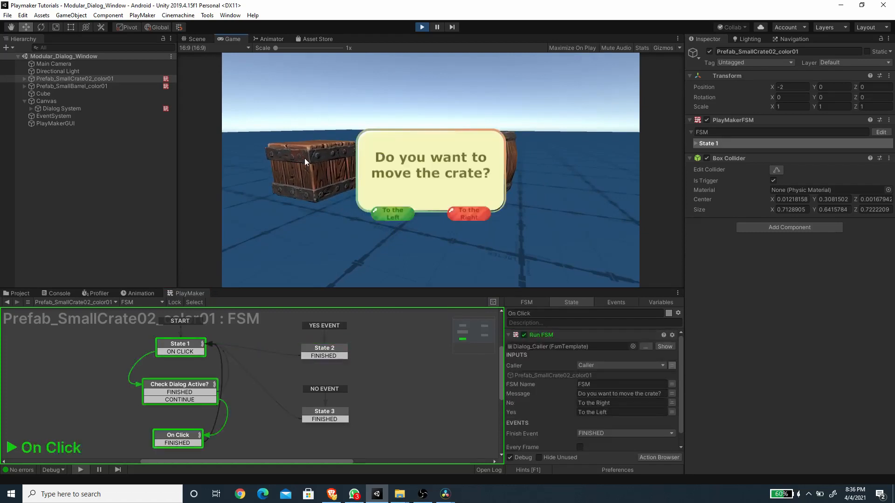
{"action": "left_click", "coordinate": [469, 212]}
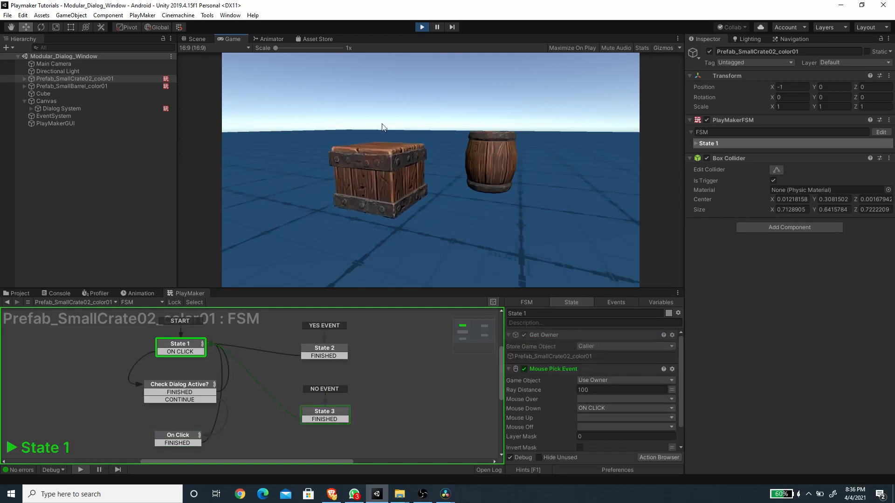
Step: Test the barrel's dialog in the running game, answering Yes once and Stop Flame once
{"action": "left_click", "coordinate": [489, 157]}
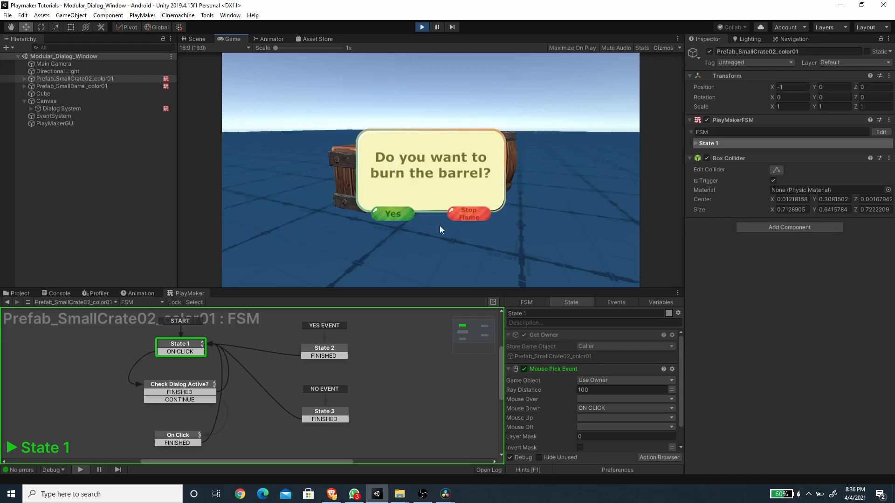
{"action": "left_click", "coordinate": [395, 210]}
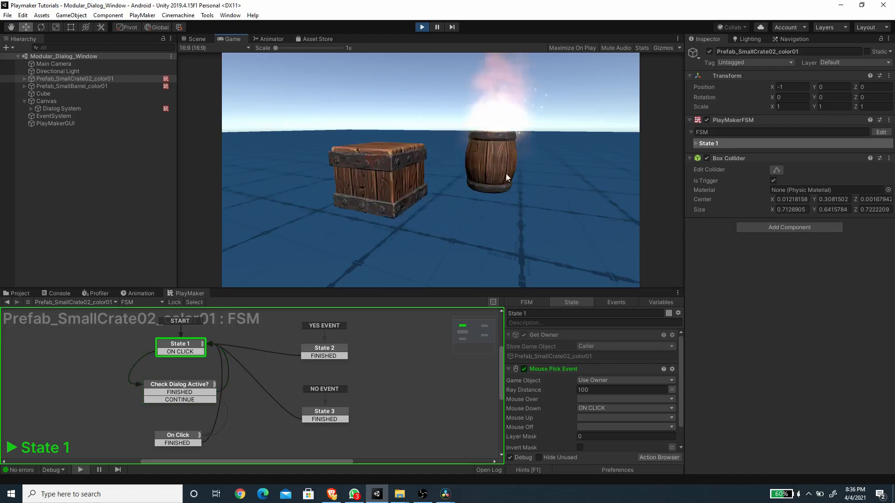
{"action": "left_click", "coordinate": [489, 154]}
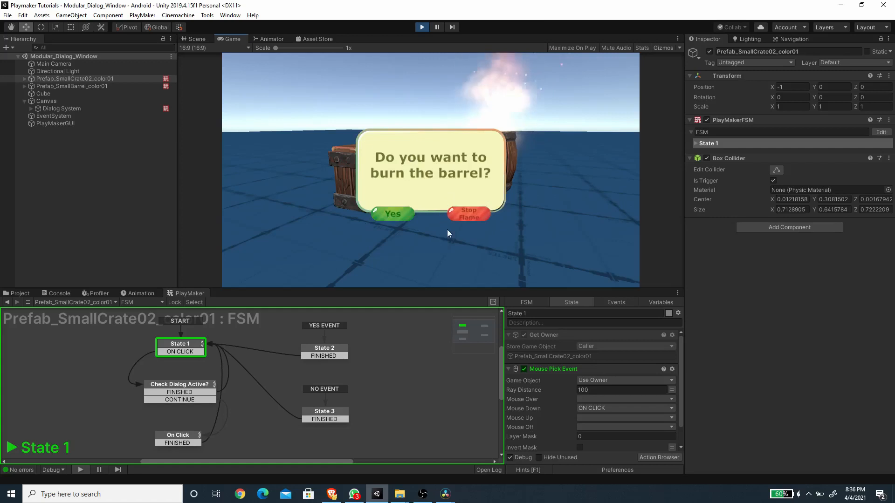
{"action": "left_click", "coordinate": [466, 213]}
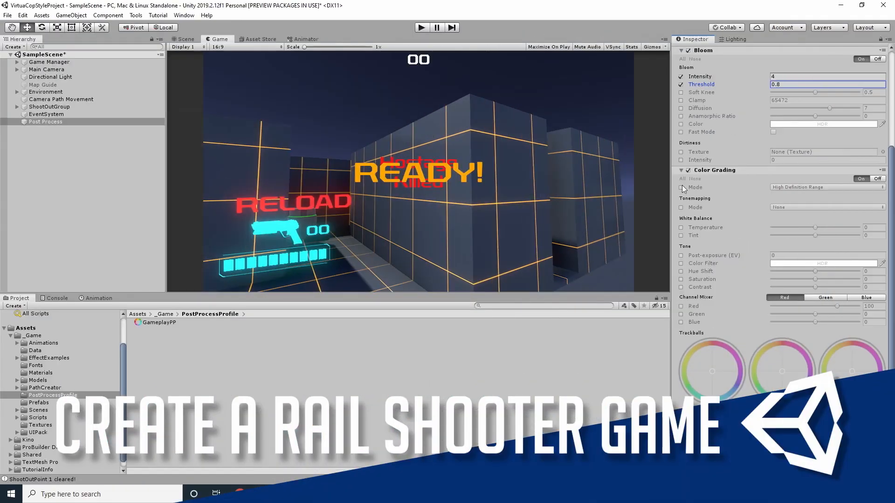
{"action": "left_click", "coordinate": [680, 187]}
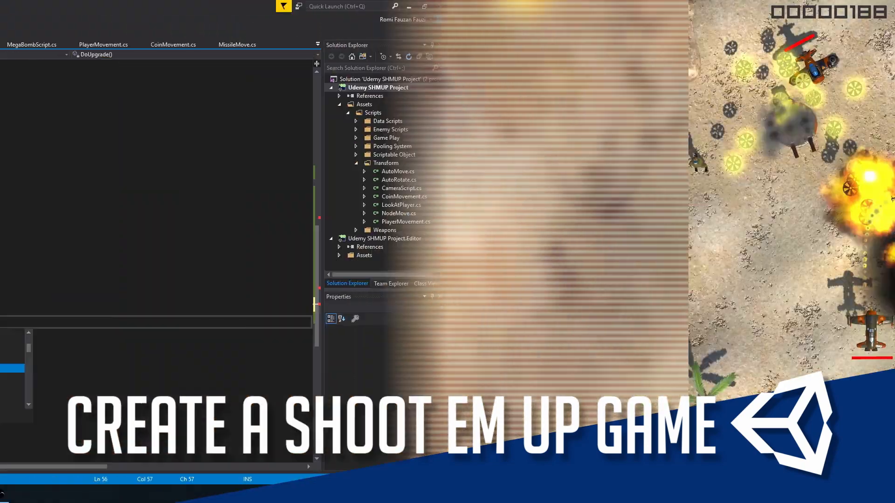
{"action": "type", "text": "stat"}
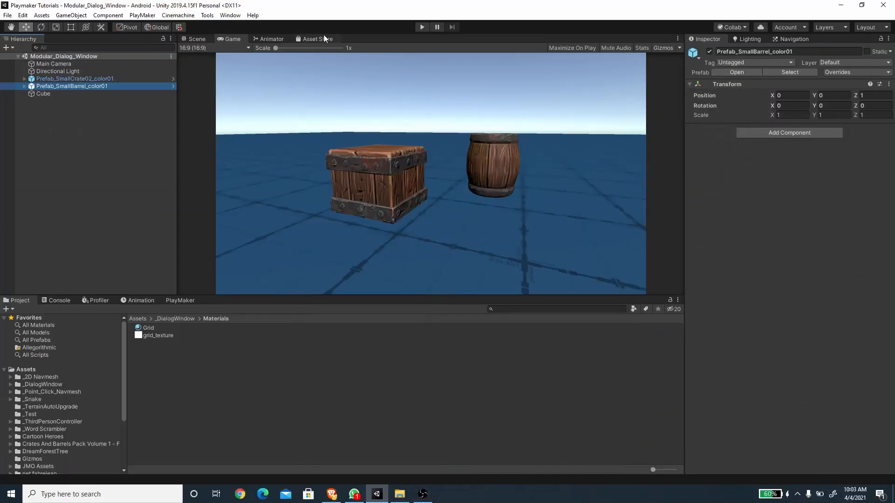
Step: Inspect the crate and barrel prefabs up close in the Scene view
{"action": "left_click", "coordinate": [204, 39]}
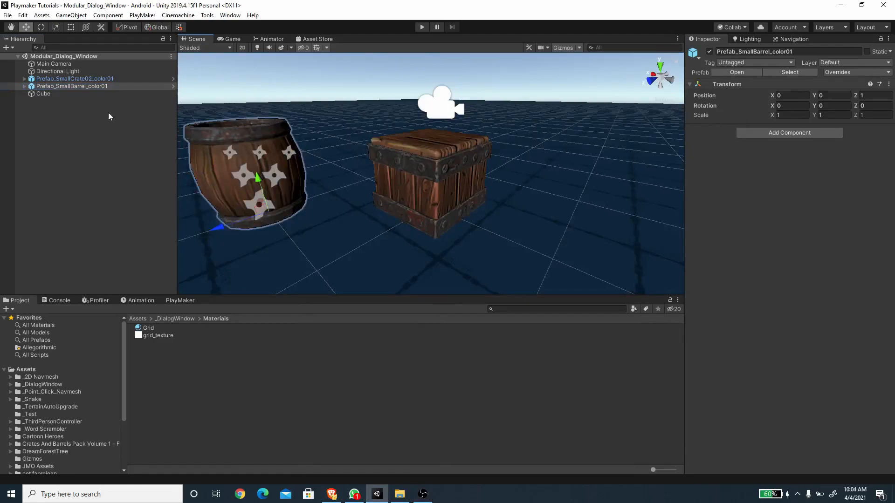
{"action": "left_click", "coordinate": [58, 79]}
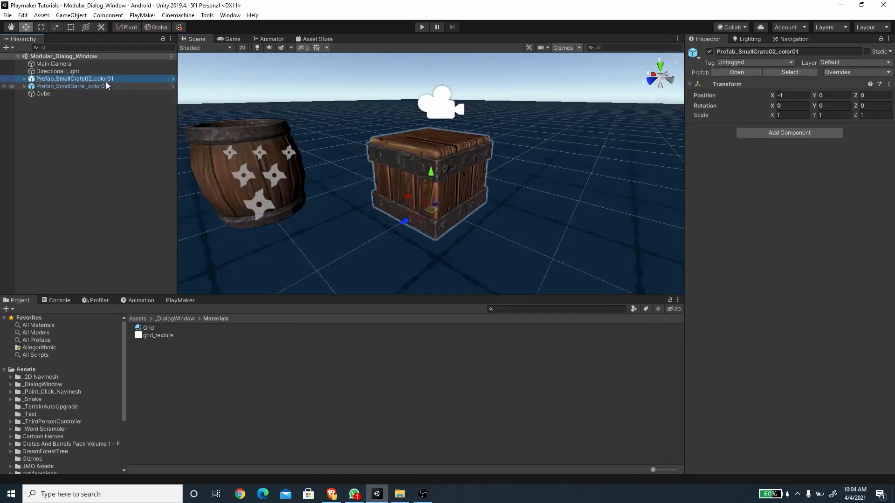
{"action": "left_click", "coordinate": [90, 86]}
{"action": "key", "text": "f"}
{"action": "scroll", "coordinate": [566, 208], "scroll_direction": "down", "scroll_amount": 5}
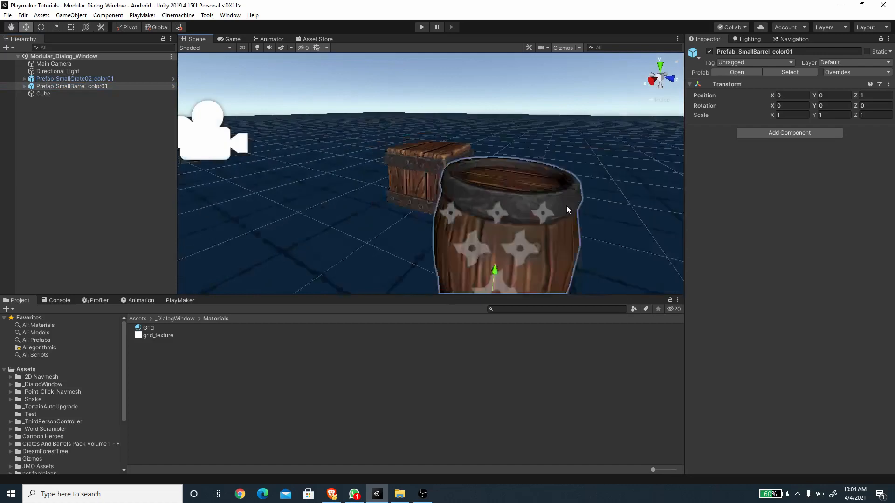
{"action": "scroll", "coordinate": [477, 192], "scroll_direction": "up", "scroll_amount": 8}
Step: Examine the WFX_Fire Natural (Black Smoke) effect nested in the barrel and compare it with the crate in the scene
{"action": "left_click", "coordinate": [24, 86]}
{"action": "left_click", "coordinate": [61, 101]}
{"action": "key", "text": "f"}
{"action": "left_click_drag", "start_coordinate": [402, 177], "coordinate": [438, 186], "text": "alt"}
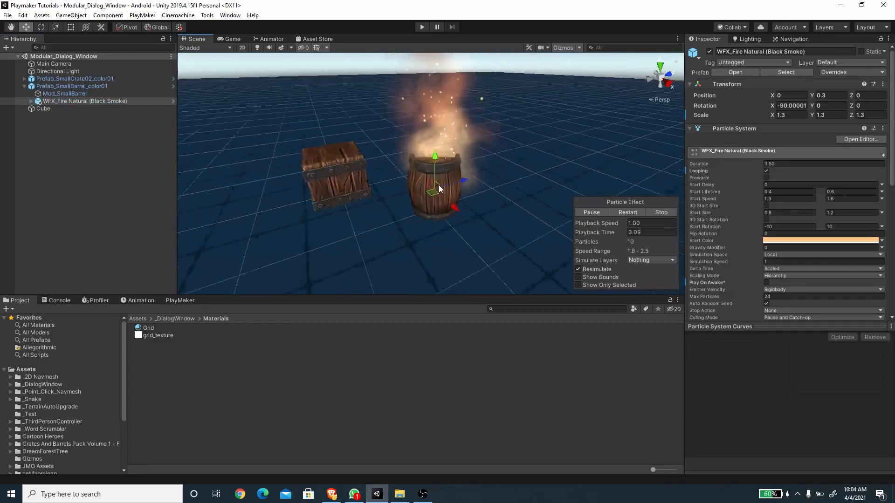
{"action": "scroll", "coordinate": [439, 186], "scroll_direction": "up", "scroll_amount": 2}
{"action": "left_click", "coordinate": [294, 162]}
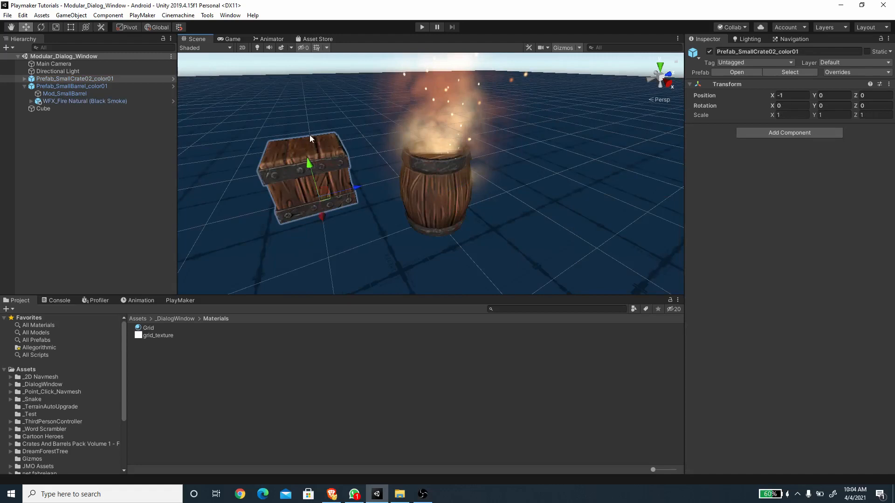
{"action": "left_click_drag", "start_coordinate": [310, 167], "coordinate": [84, 202], "text": "alt"}
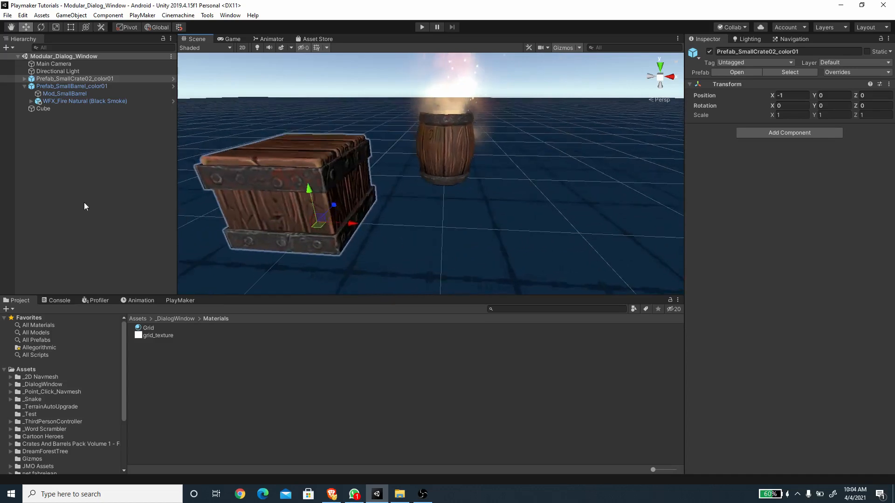
{"action": "left_click", "coordinate": [101, 187]}
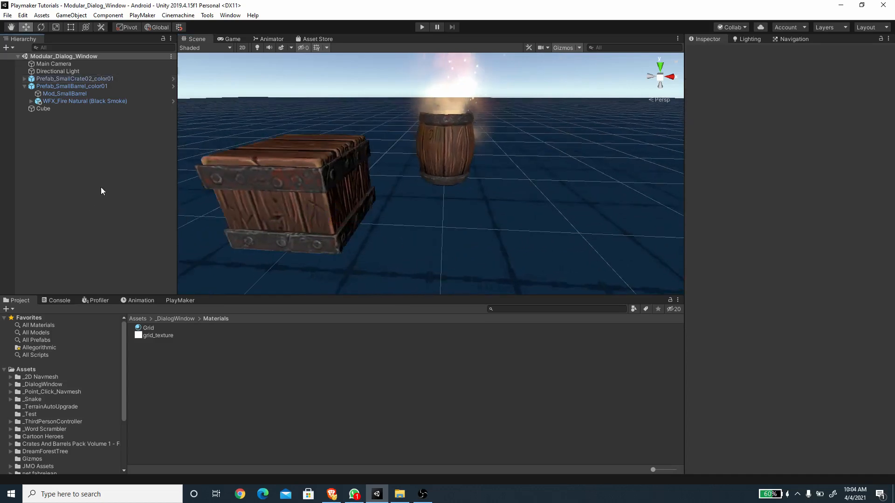
{"action": "left_click", "coordinate": [24, 86]}
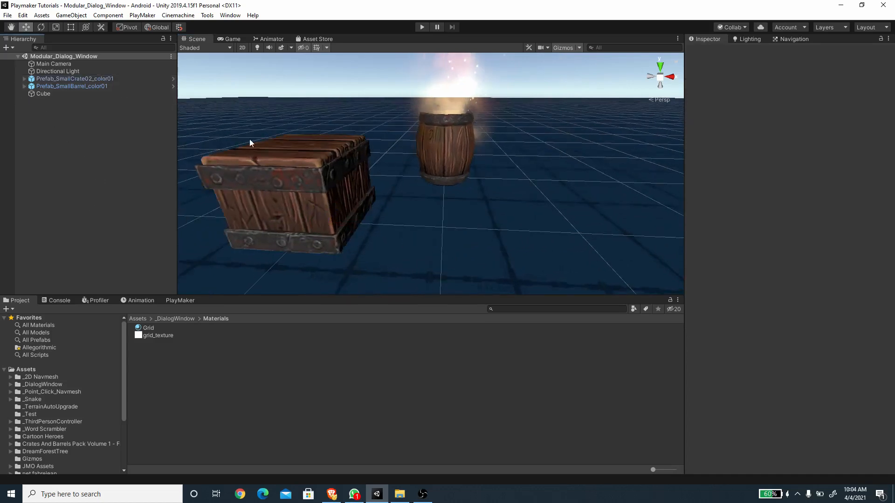
Step: Add a UI Canvas to the Modular_Dialog_Window scene
{"action": "right_click", "coordinate": [51, 132]}
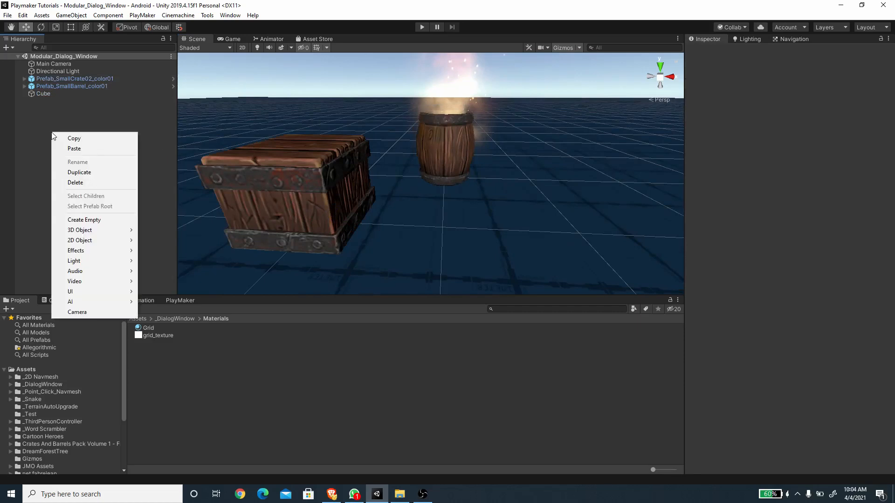
{"action": "mouse_move", "coordinate": [91, 292]}
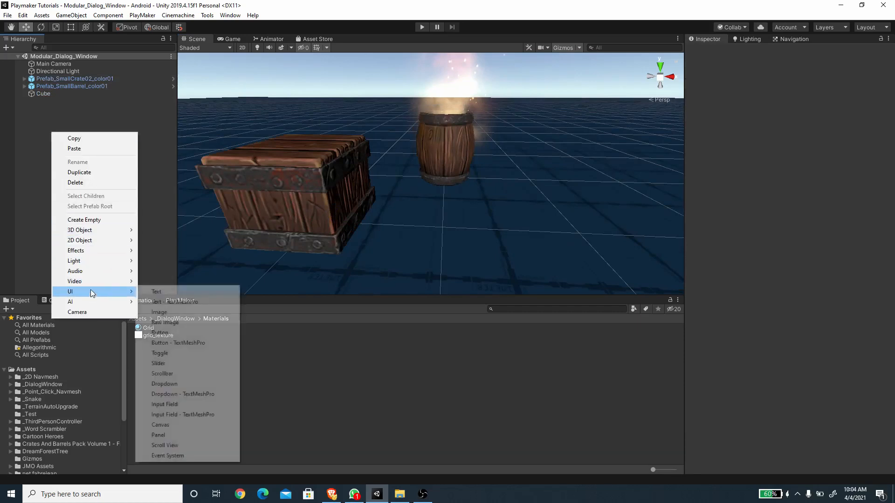
{"action": "left_click", "coordinate": [181, 424]}
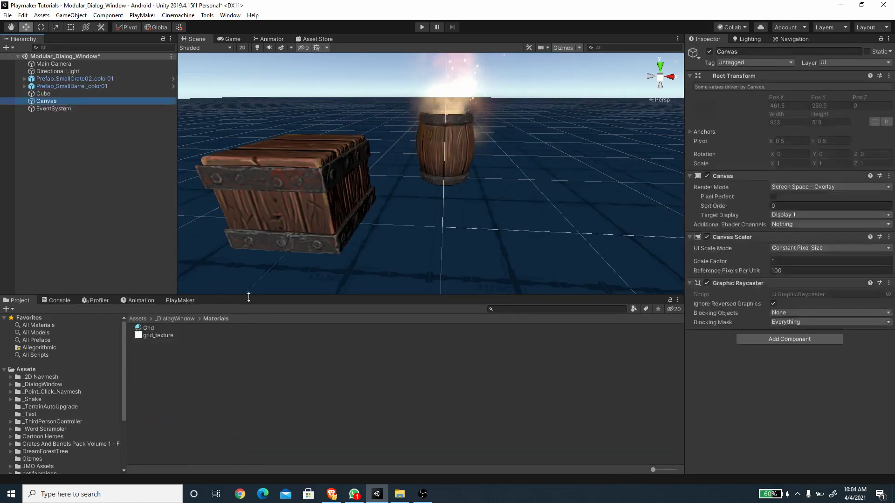
Step: Set the Canvas Scaler to Scale With Screen Size with a 1920 x 1080 reference resolution and a match value of 0.5
{"action": "left_click", "coordinate": [799, 248]}
{"action": "left_click", "coordinate": [807, 269]}
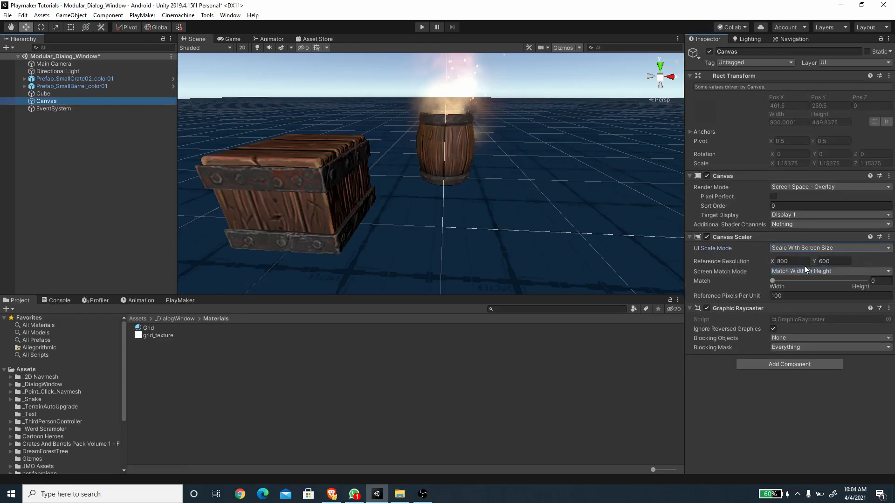
{"action": "left_click", "coordinate": [792, 262]}
{"action": "type", "text": "1920"}
{"action": "left_click", "coordinate": [846, 261]}
{"action": "type", "text": "1080"}
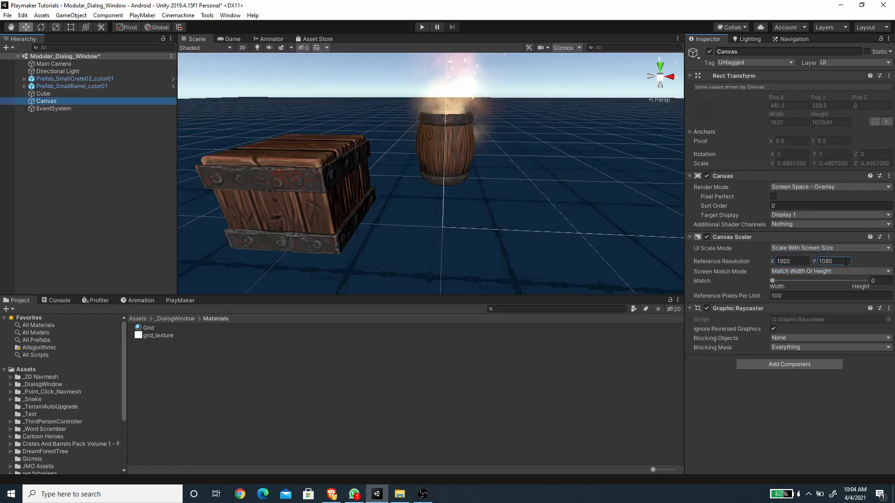
{"action": "left_click", "coordinate": [883, 278]}
{"action": "type", "text": "0.5"}
Step: Switch the scene to 2D mode and create an empty child object under the Canvas
{"action": "left_click", "coordinate": [242, 47]}
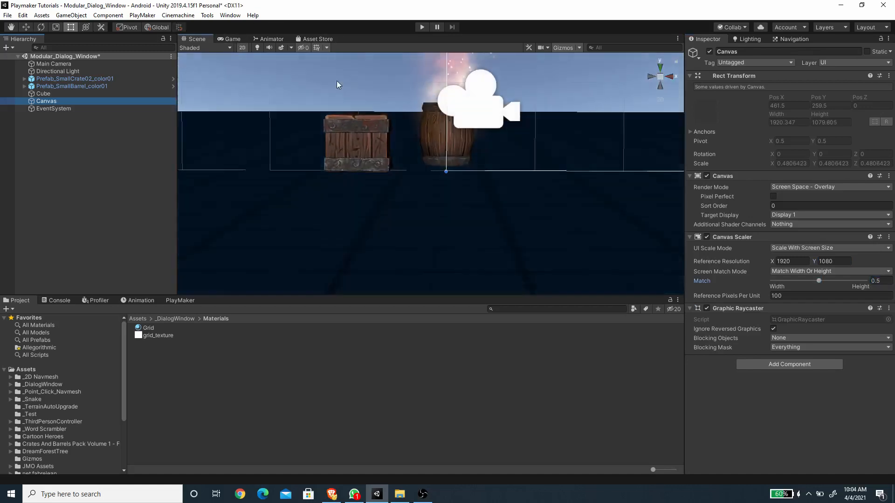
{"action": "key", "text": "f"}
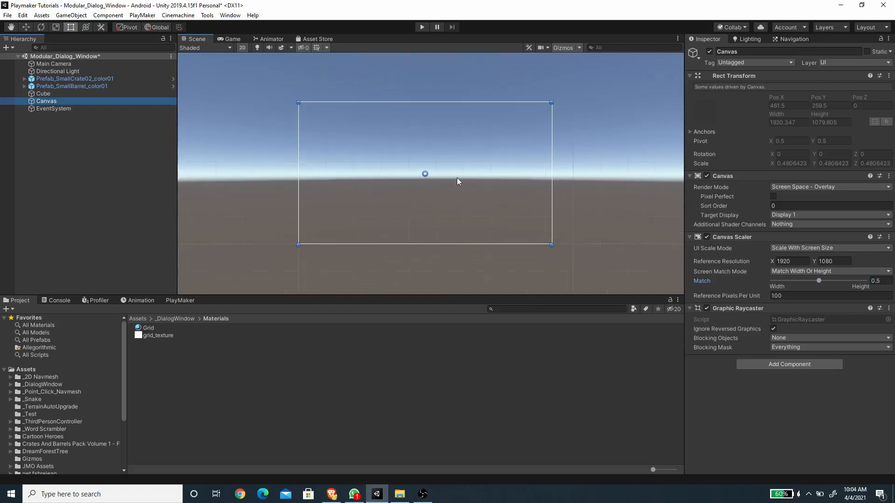
{"action": "right_click", "coordinate": [66, 101]}
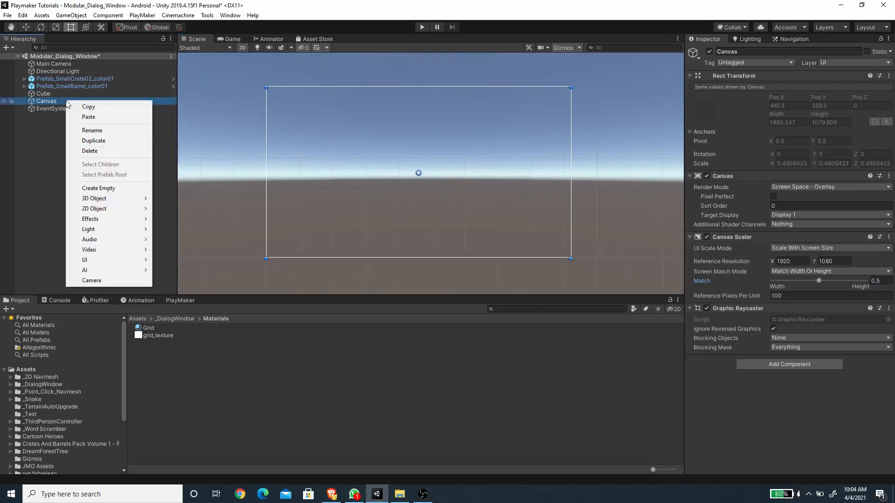
{"action": "left_click", "coordinate": [107, 189]}
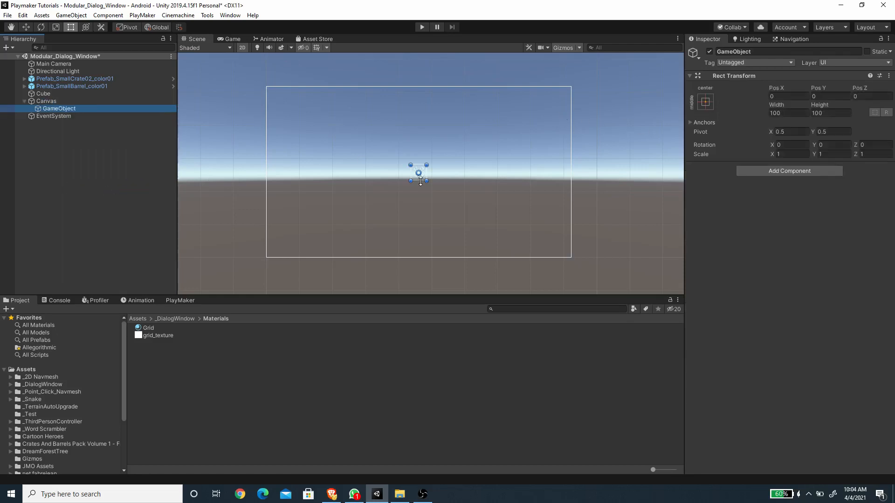
Step: Anchor the empty object under the Canvas to stretch in both directions, also setting its position so it fills the Canvas
{"action": "left_click", "coordinate": [709, 102]}
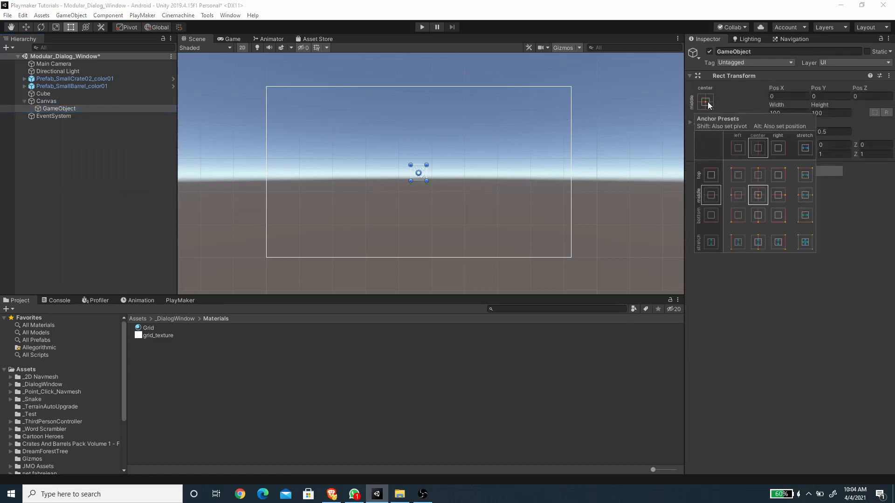
{"action": "left_click", "coordinate": [717, 97]}
{"action": "left_click", "coordinate": [706, 101]}
{"action": "key", "text": "alt"}
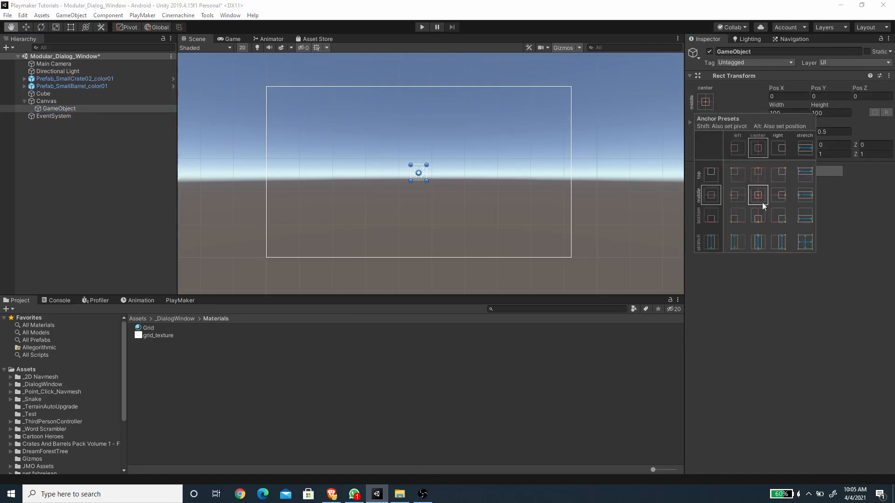
{"action": "left_click", "coordinate": [806, 242], "text": "alt"}
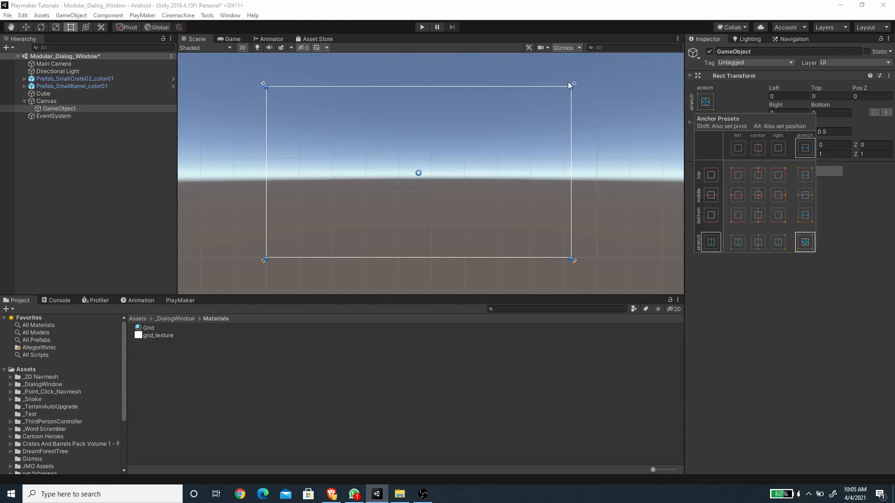
{"action": "left_click", "coordinate": [87, 201]}
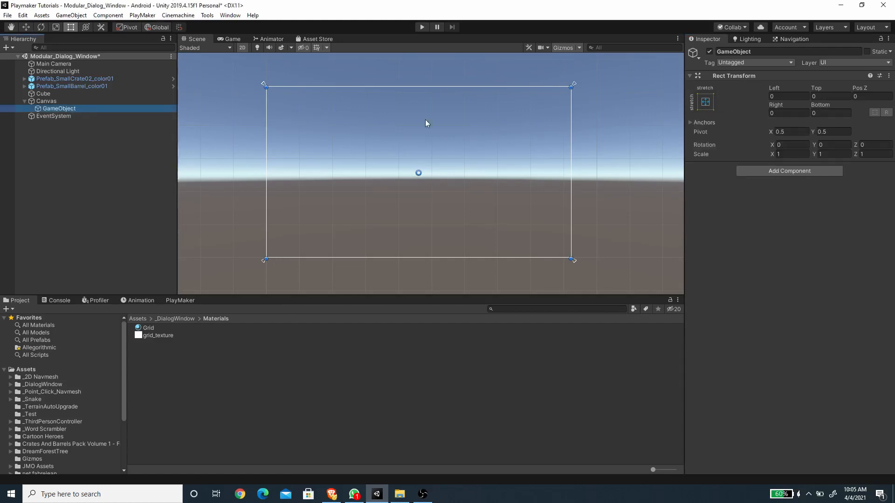
Step: Rename the empty object under the Canvas to Dialog System
{"action": "left_click", "coordinate": [767, 51]}
{"action": "type", "text": "Dialog System"}
{"action": "key", "text": "Return"}
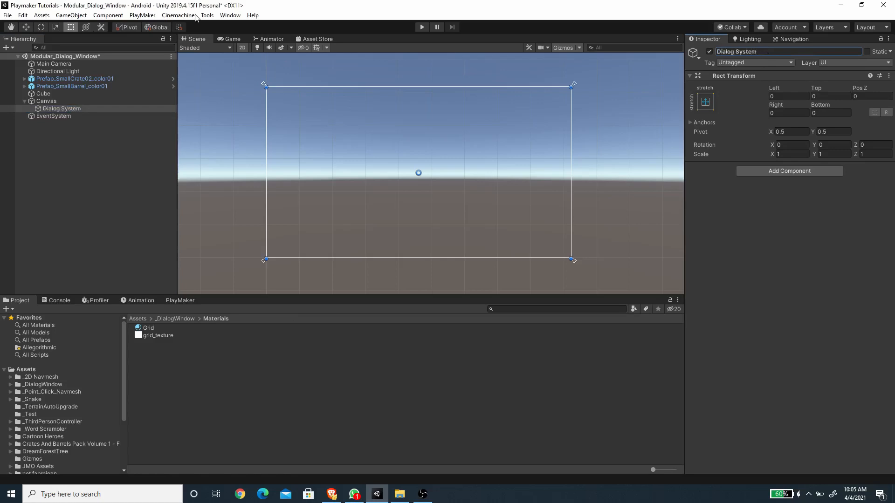
Step: Add a UI Image as a child of Dialog System and set its width to 700 and height to 400
{"action": "right_click", "coordinate": [83, 108]}
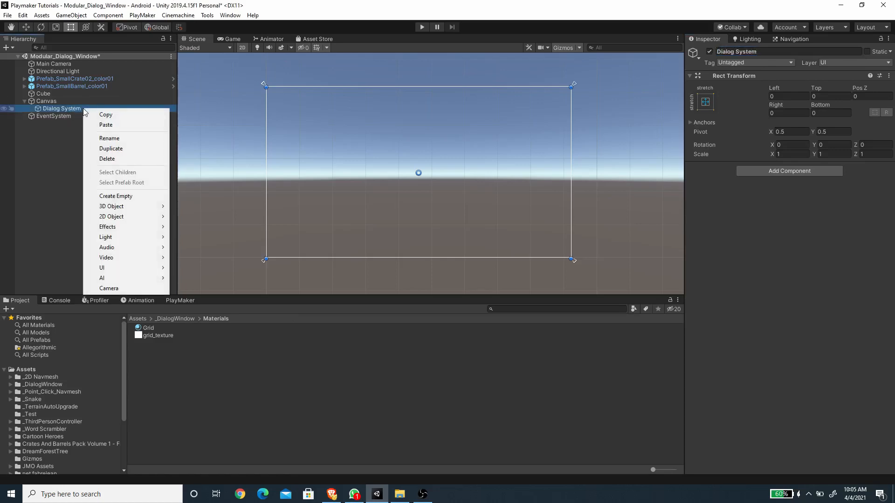
{"action": "mouse_move", "coordinate": [128, 270]}
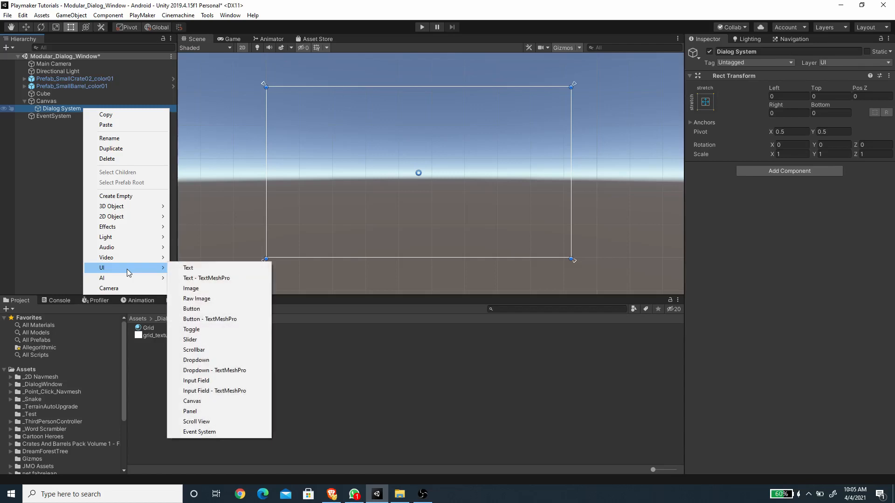
{"action": "left_click", "coordinate": [195, 289]}
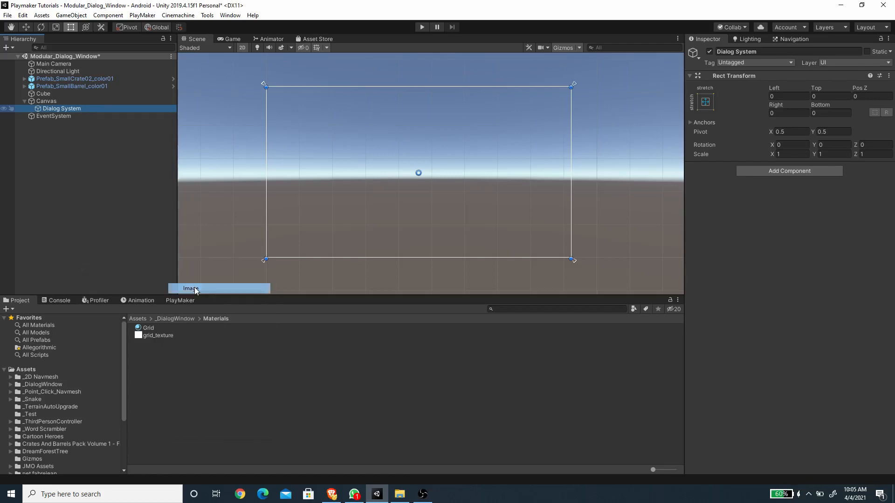
{"action": "left_click", "coordinate": [785, 113]}
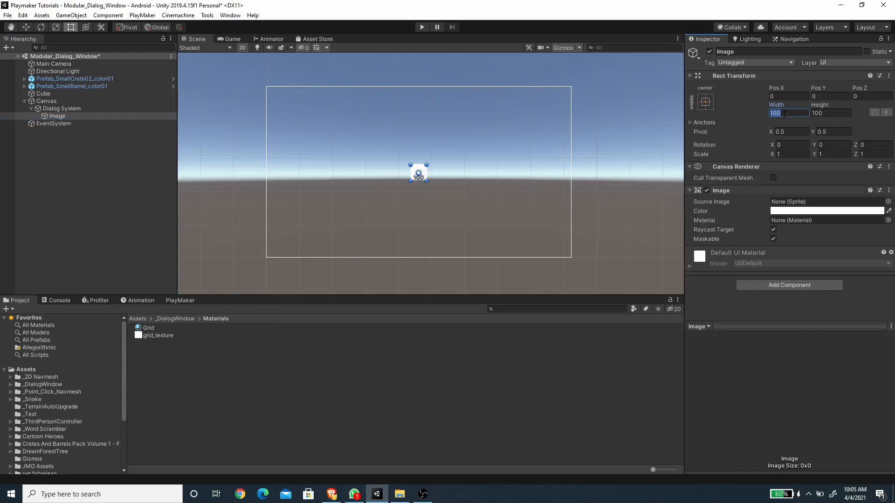
{"action": "type", "text": "700"}
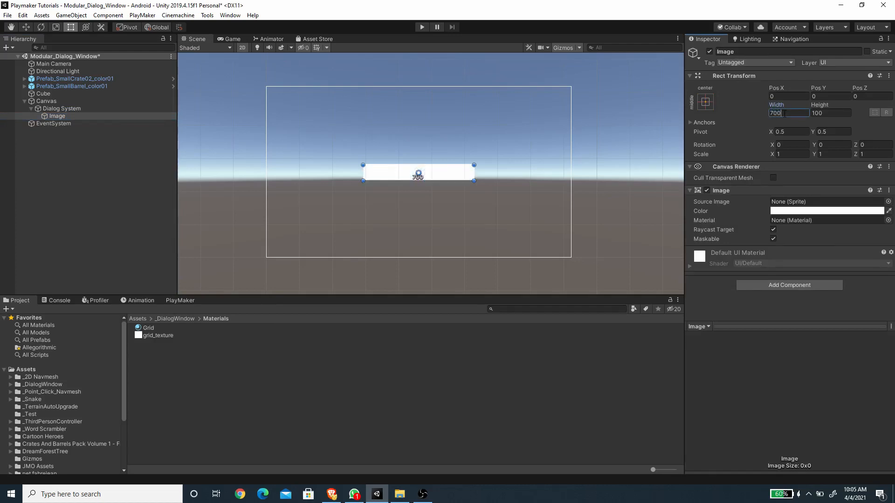
{"action": "left_click", "coordinate": [825, 115]}
{"action": "type", "text": "400"}
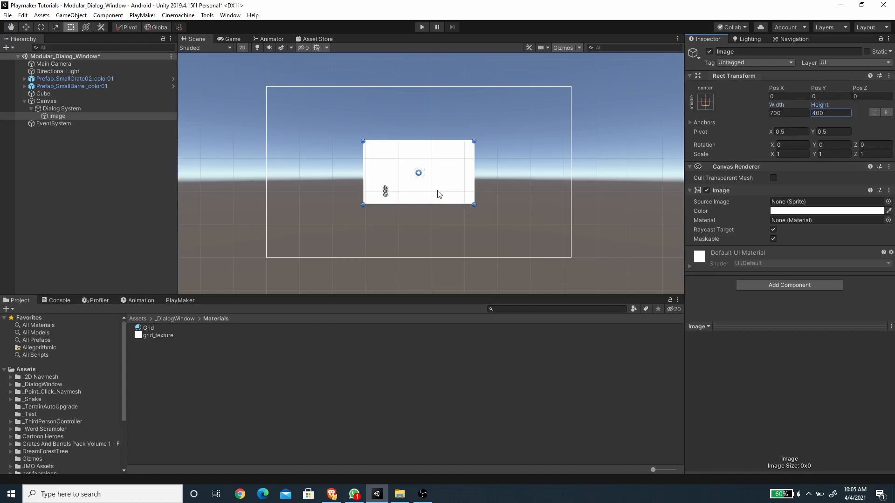
Step: Rename the Image under Dialog System to Panel
{"action": "left_click", "coordinate": [755, 52]}
{"action": "type", "text": "Panel"}
{"action": "key", "text": "Return"}
Step: Create an empty child under Panel and anchor it to bottom stretch, also setting its position
{"action": "right_click", "coordinate": [57, 119]}
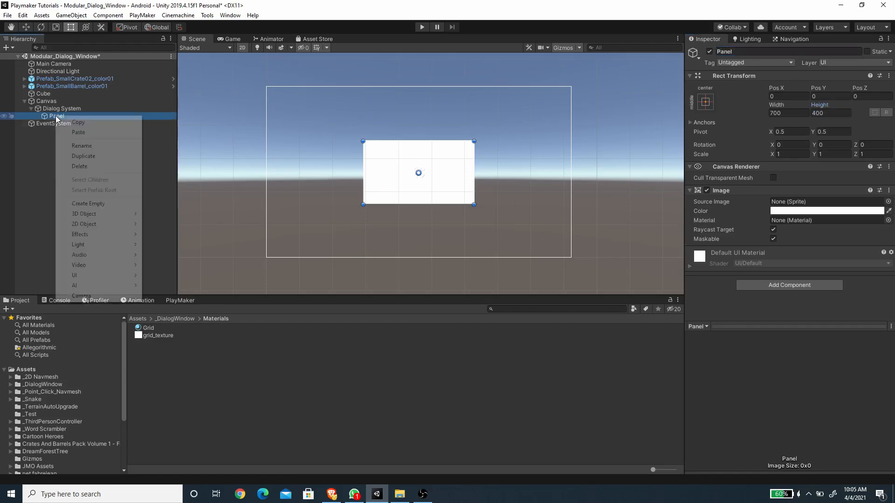
{"action": "left_click", "coordinate": [88, 204]}
{"action": "left_click", "coordinate": [706, 102]}
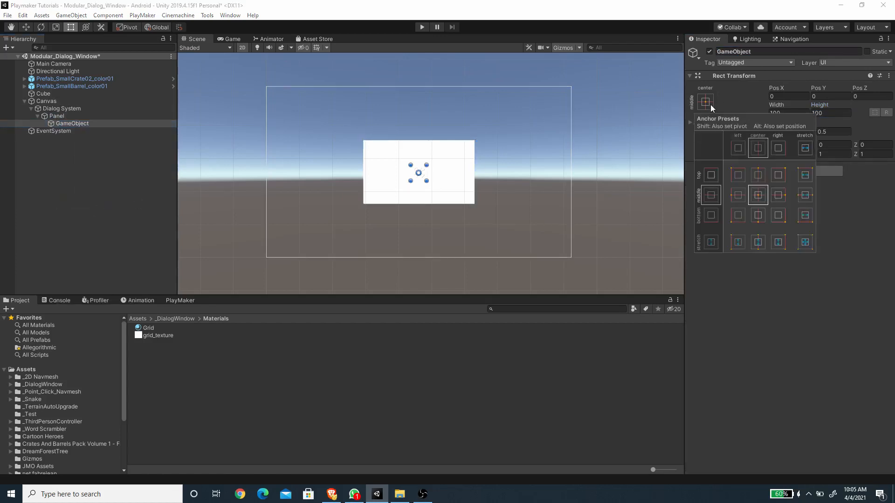
{"action": "scroll", "coordinate": [508, 195], "scroll_direction": "up", "scroll_amount": 5}
{"action": "middle_click_drag", "start_coordinate": [430, 205], "coordinate": [493, 202]}
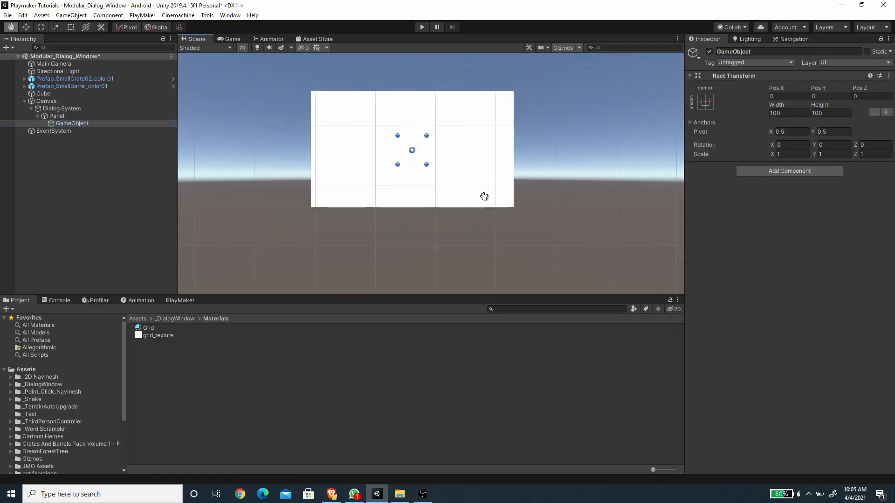
{"action": "left_click", "coordinate": [705, 102]}
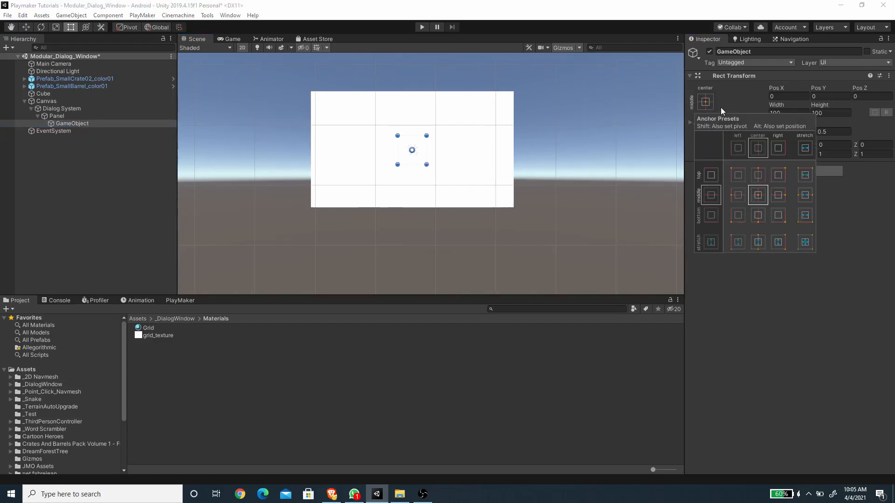
{"action": "key", "text": "alt"}
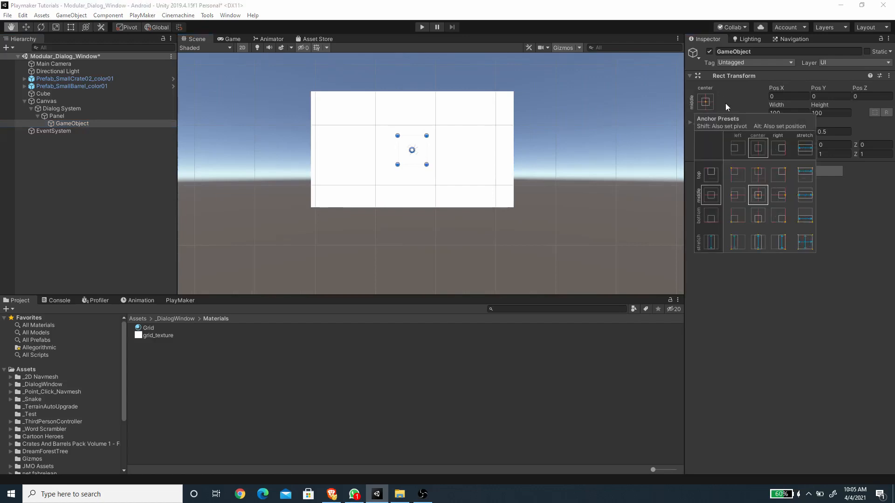
{"action": "left_click", "coordinate": [806, 217], "text": "alt"}
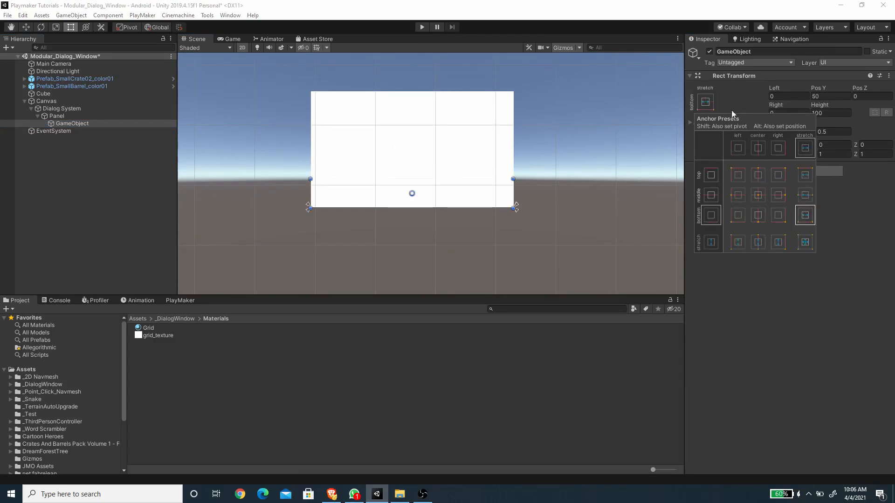
Step: Set the empty child's height to 70 and its Pos Y to 0 so it straddles the Panel's lower edge
{"action": "left_click", "coordinate": [831, 114]}
{"action": "type", "text": "70"}
{"action": "left_click", "coordinate": [828, 96]}
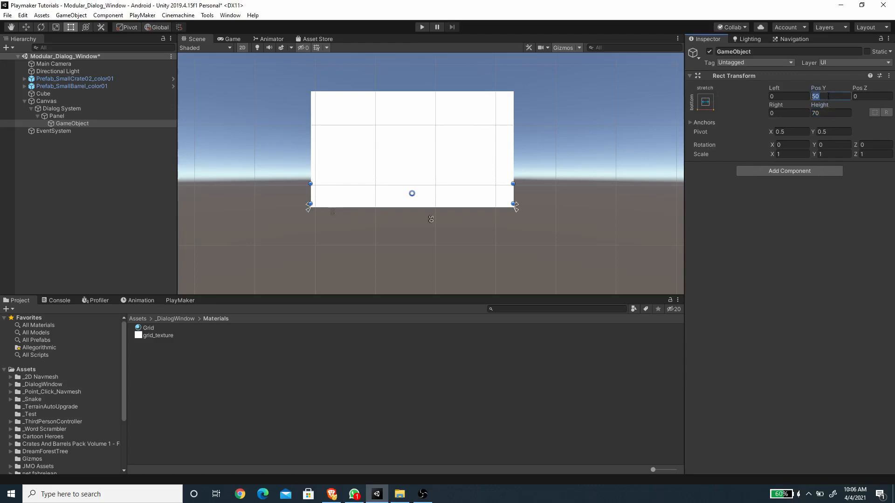
{"action": "type", "text": "0"}
{"action": "scroll", "coordinate": [339, 233], "scroll_direction": "up", "scroll_amount": 2}
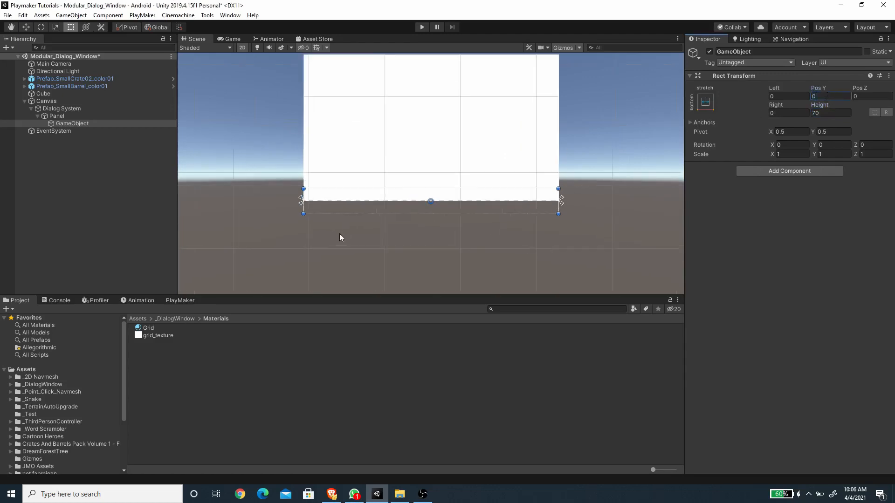
{"action": "middle_click_drag", "start_coordinate": [325, 220], "coordinate": [295, 233]}
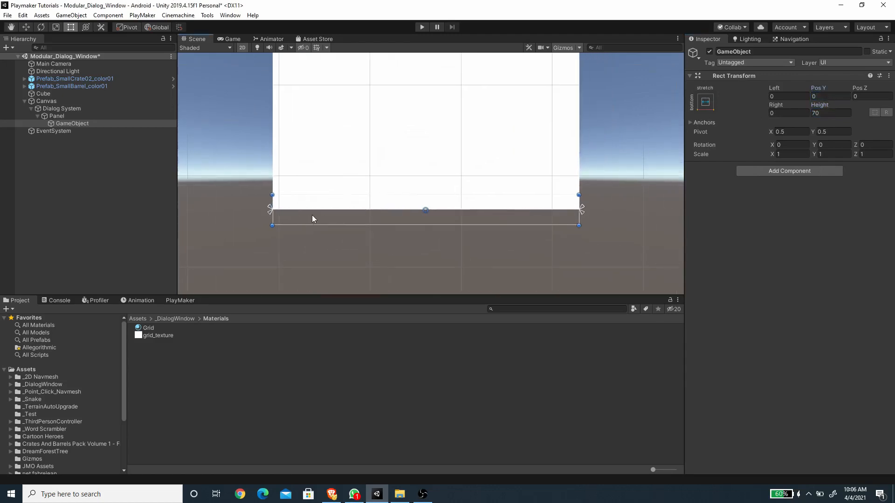
{"action": "middle_click_drag", "start_coordinate": [366, 204], "coordinate": [349, 206]}
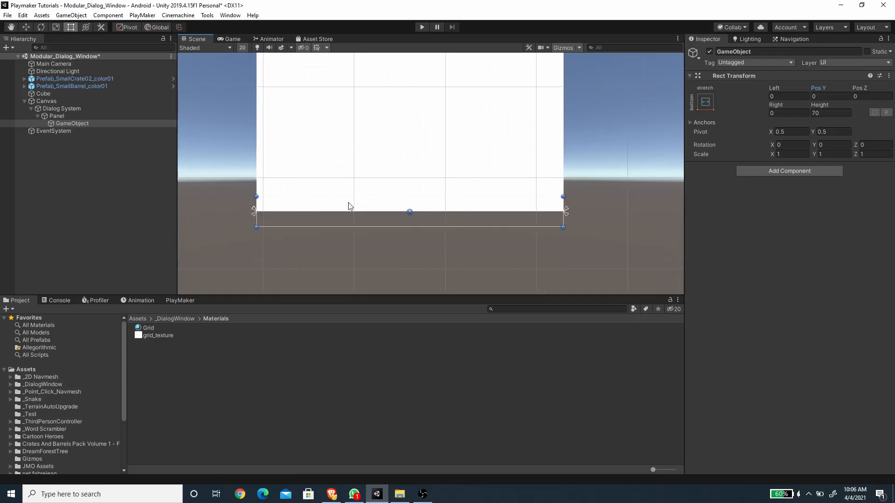
Step: Rename the empty object under Panel to Button Group and add a Horizontal Layout Group component to it
{"action": "left_click", "coordinate": [763, 49]}
{"action": "type", "text": "Button Group"}
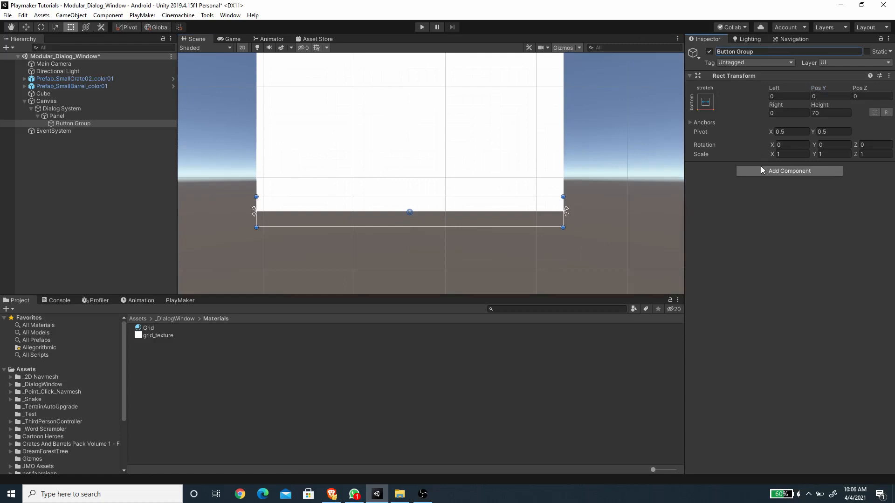
{"action": "left_click", "coordinate": [760, 168]}
{"action": "type", "text": "hori"}
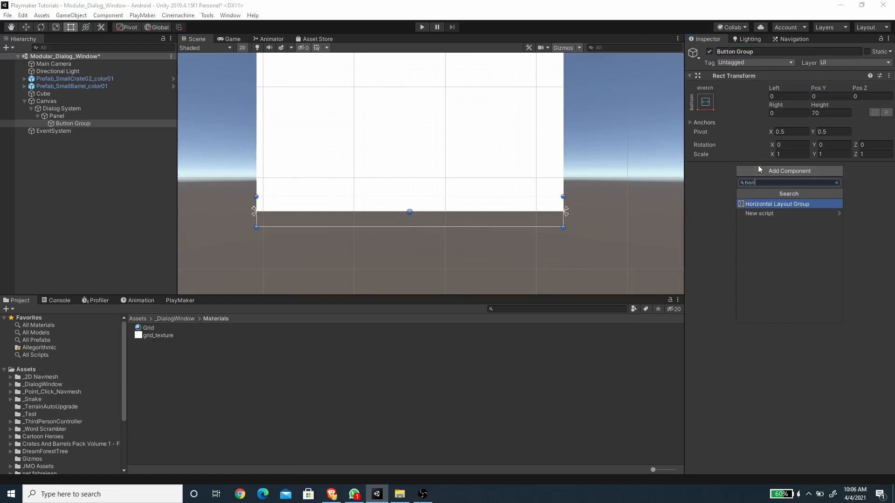
{"action": "left_click", "coordinate": [773, 205]}
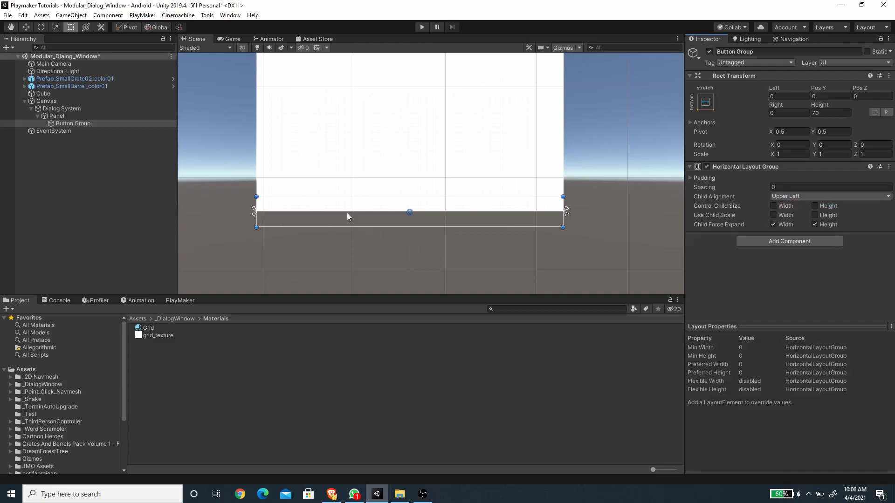
Step: Add a standard UI Button as a child of Button Group and duplicate it once
{"action": "right_click", "coordinate": [74, 123]}
{"action": "mouse_move", "coordinate": [126, 282]}
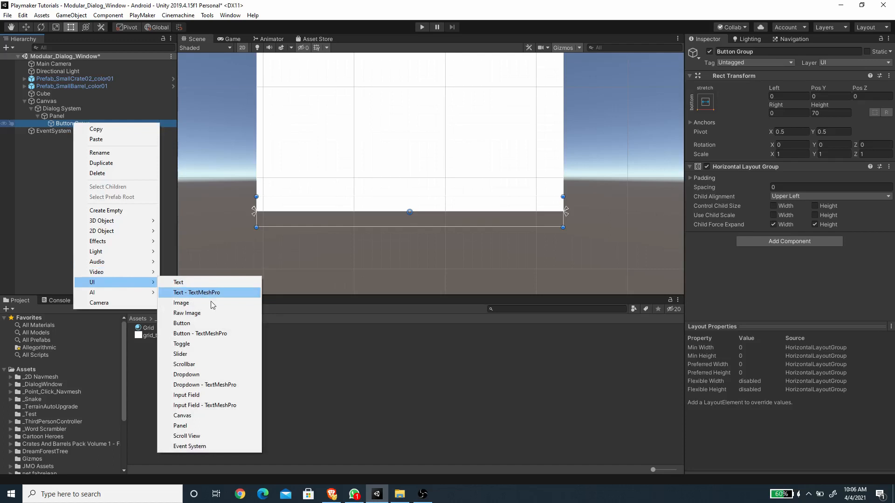
{"action": "left_click", "coordinate": [219, 322]}
{"action": "scroll", "coordinate": [315, 240], "scroll_direction": "up", "scroll_amount": 1}
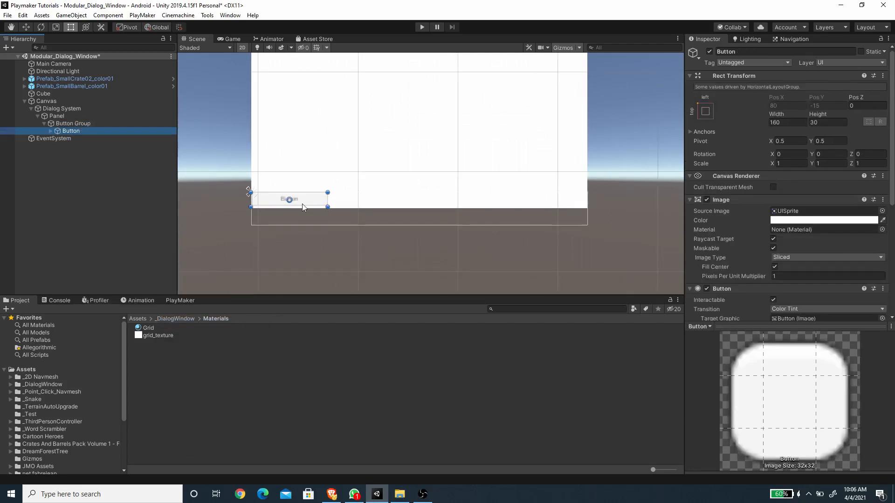
{"action": "left_click", "coordinate": [77, 153]}
{"action": "left_click", "coordinate": [75, 134]}
{"action": "key", "text": "ctrl+d"}
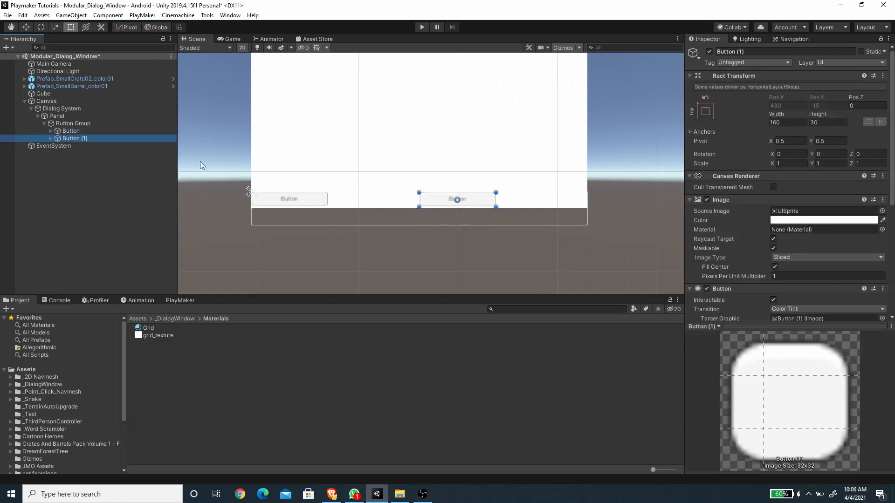
Step: Set the Child Alignment of Button Group's Horizontal Layout Group to Middle Center
{"action": "left_click", "coordinate": [85, 124]}
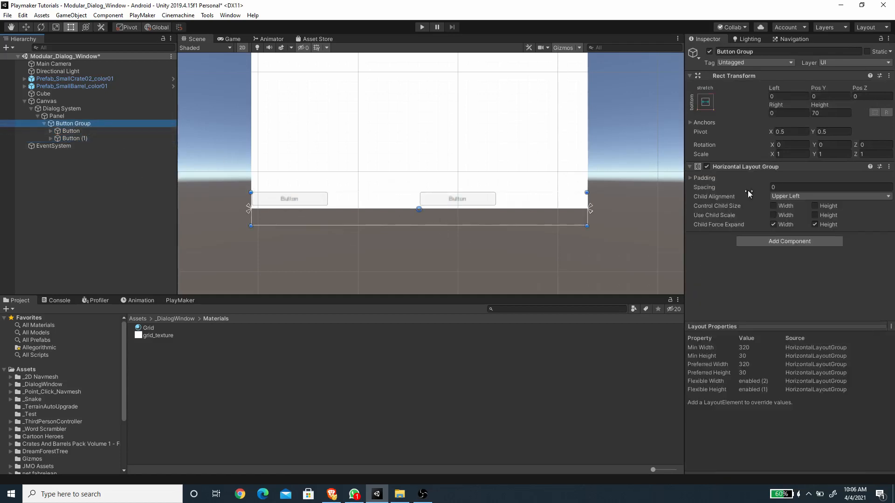
{"action": "left_click", "coordinate": [802, 195]}
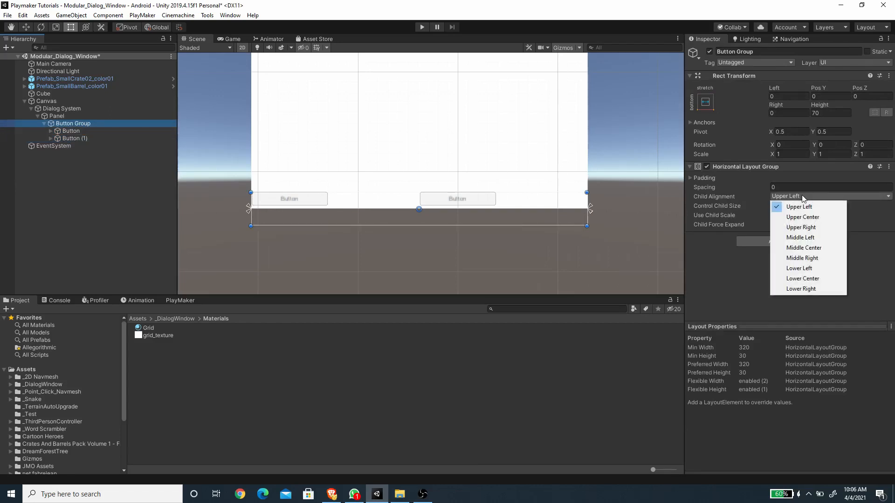
{"action": "left_click", "coordinate": [805, 248]}
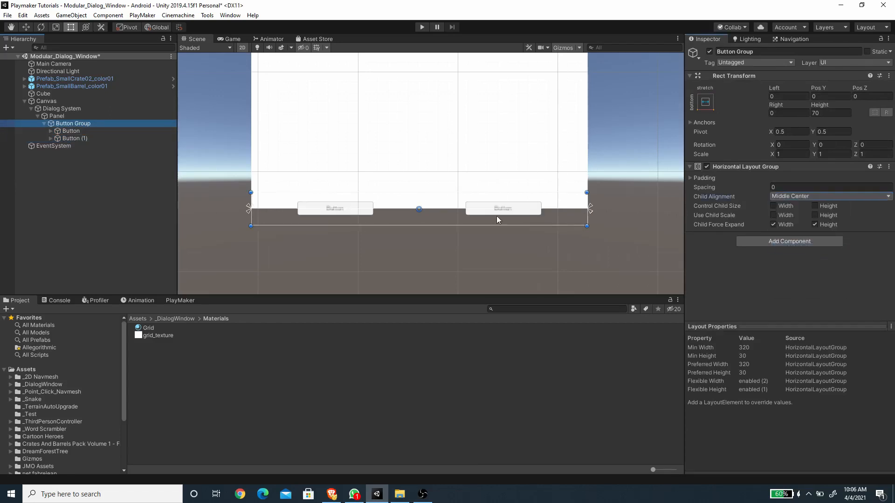
Step: Set the width of both buttons in Button Group to 300 and their height to 70
{"action": "left_click", "coordinate": [83, 131]}
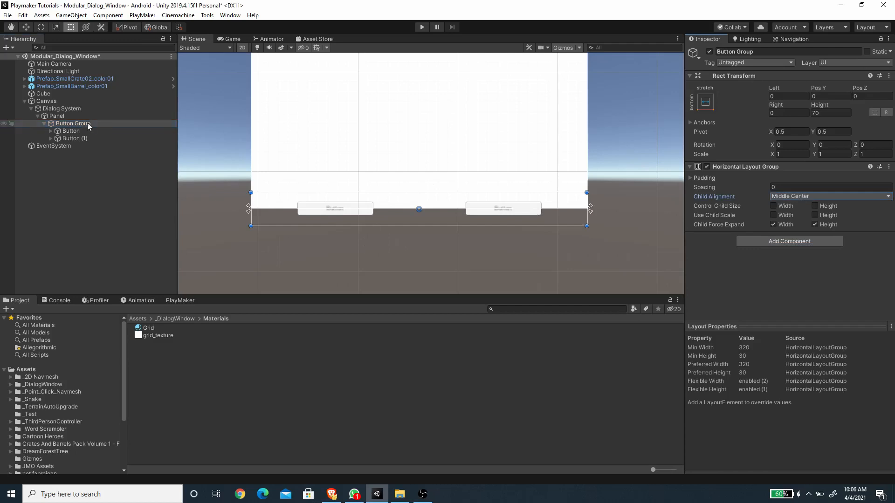
{"action": "left_click", "coordinate": [83, 138], "text": "shift"}
{"action": "left_click", "coordinate": [787, 123]}
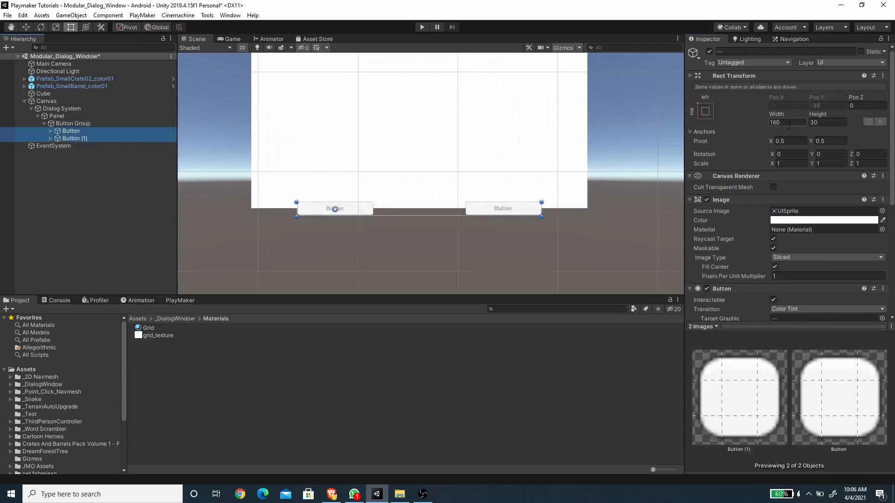
{"action": "type", "text": "300"}
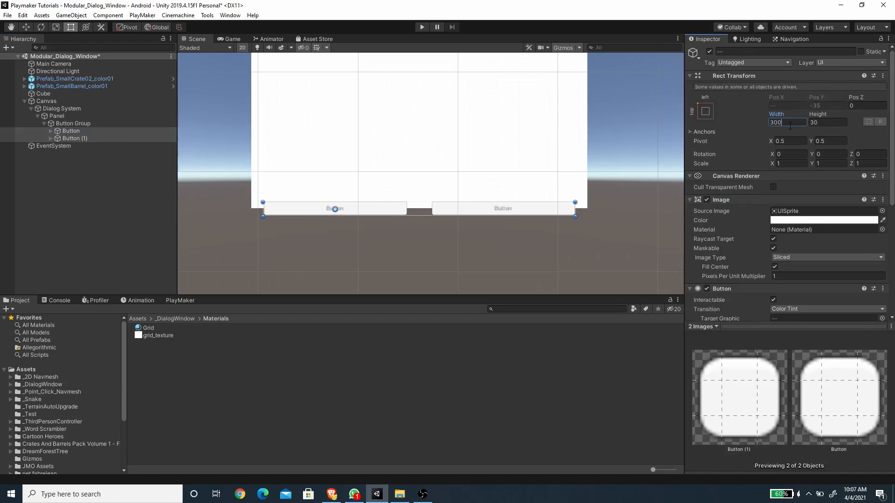
{"action": "left_click", "coordinate": [824, 121]}
{"action": "type", "text": "70"}
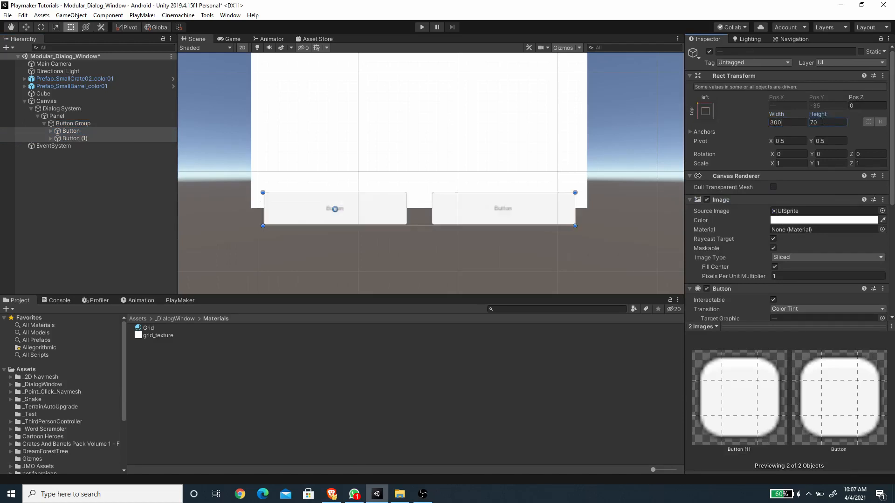
Step: Enable Best Fit on the Text children of both buttons in Button Group
{"action": "scroll", "coordinate": [471, 234], "scroll_direction": "down", "scroll_amount": 4}
{"action": "middle_click_drag", "start_coordinate": [471, 219], "coordinate": [435, 238]}
{"action": "left_click", "coordinate": [51, 131]}
{"action": "left_click", "coordinate": [51, 147]}
{"action": "left_click", "coordinate": [73, 139]}
{"action": "left_click", "coordinate": [75, 154], "text": "ctrl"}
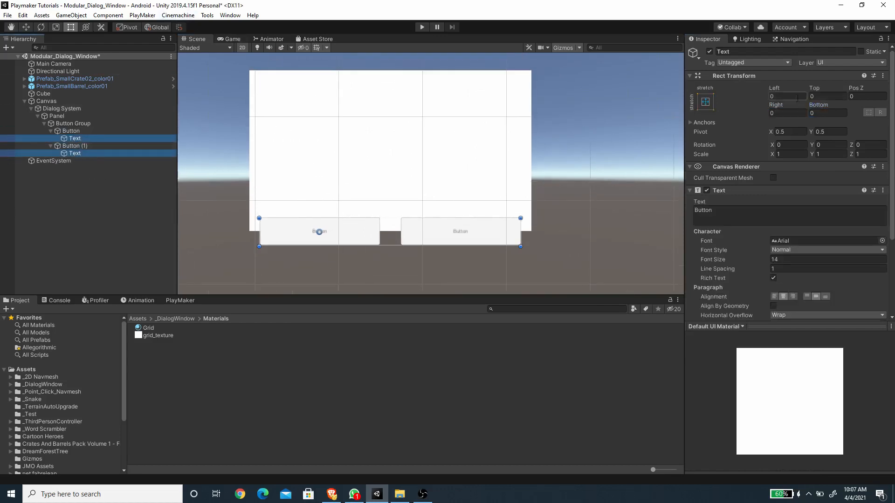
{"action": "scroll", "coordinate": [765, 259], "scroll_direction": "down", "scroll_amount": 3}
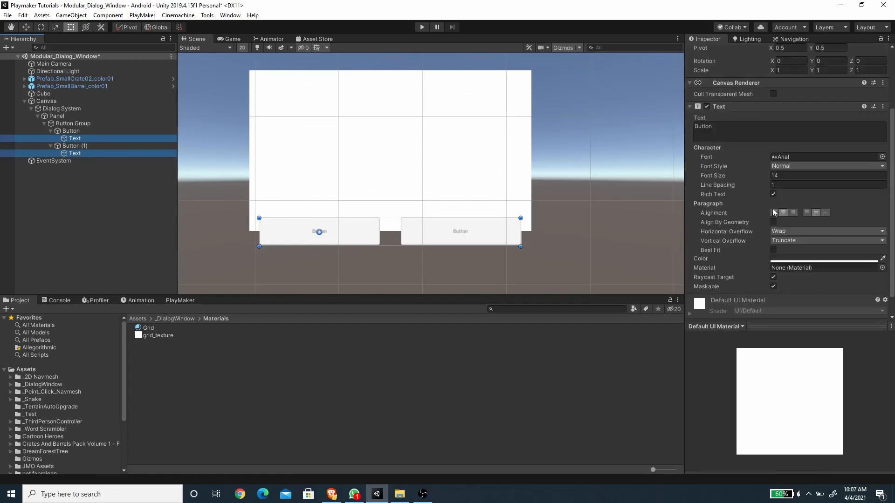
{"action": "left_click", "coordinate": [773, 251]}
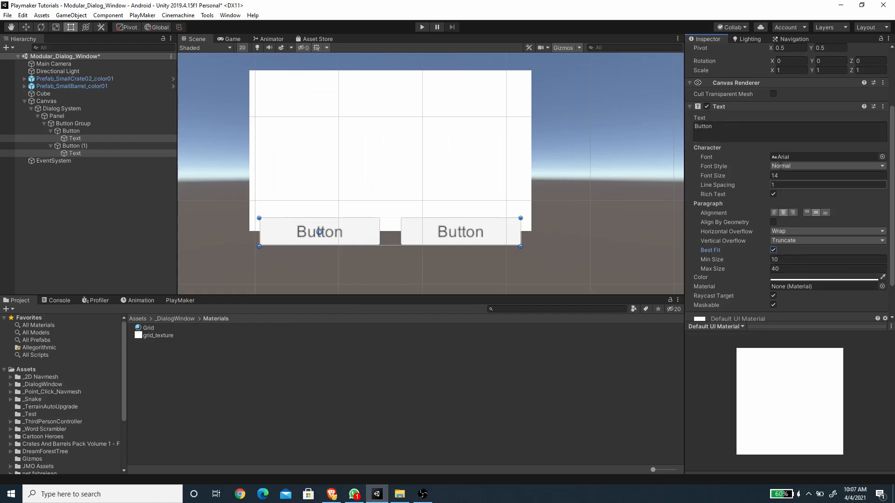
Step: Set the first button's label text to "Yes" and the second button's label text to "No"
{"action": "left_click", "coordinate": [90, 138]}
{"action": "left_click", "coordinate": [735, 129]}
{"action": "type", "text": "Yes"}
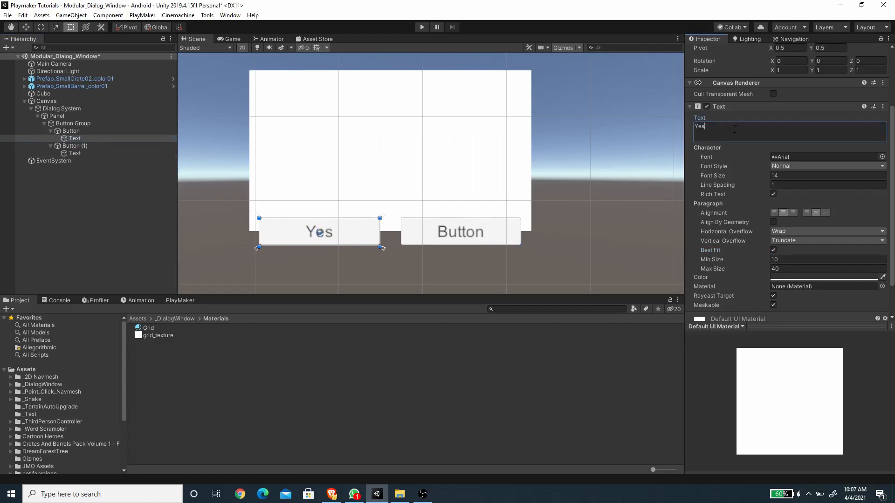
{"action": "left_click", "coordinate": [66, 153]}
{"action": "left_click", "coordinate": [743, 126]}
{"action": "type", "text": "No"}
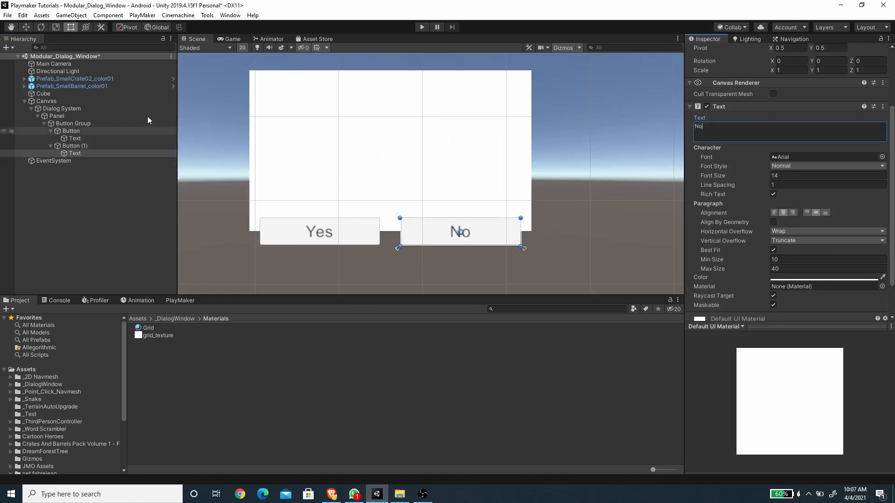
Step: Add a standard UI Text as a child of Panel and stretch its anchors and position to fill the whole panel
{"action": "left_click", "coordinate": [44, 123]}
{"action": "left_click", "coordinate": [59, 116]}
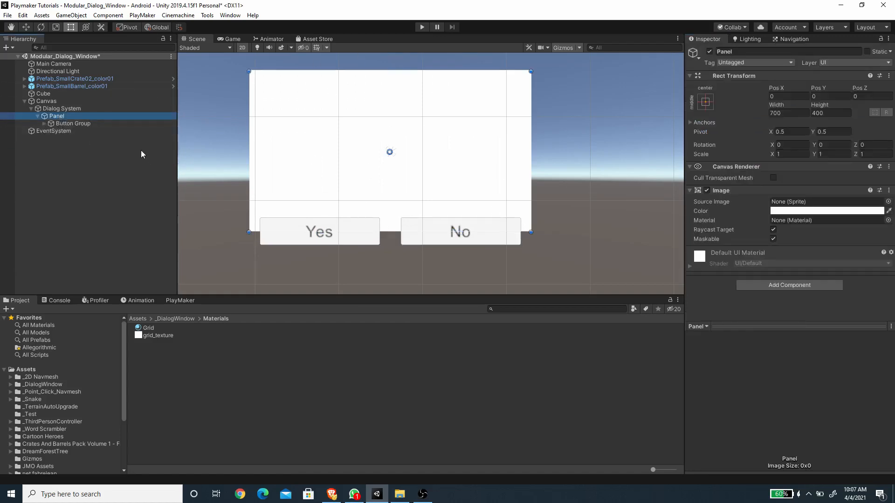
{"action": "right_click", "coordinate": [59, 116]}
{"action": "mouse_move", "coordinate": [109, 275]}
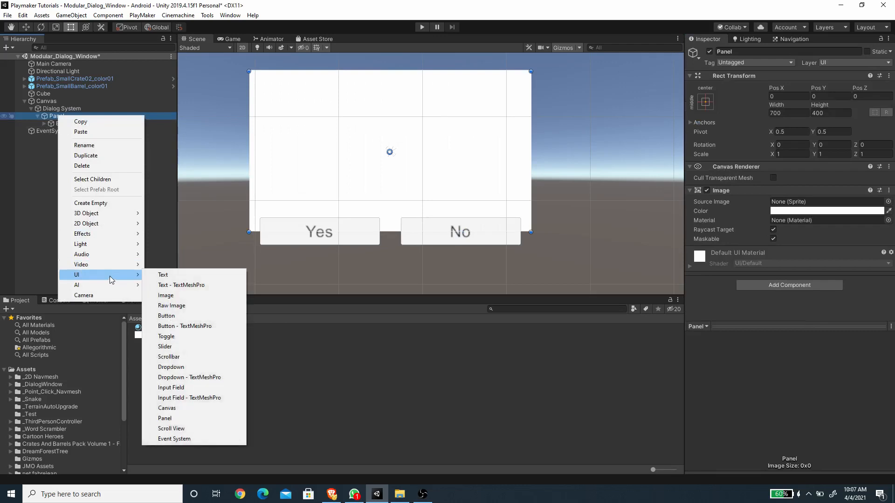
{"action": "left_click", "coordinate": [174, 279]}
{"action": "left_click", "coordinate": [706, 101]}
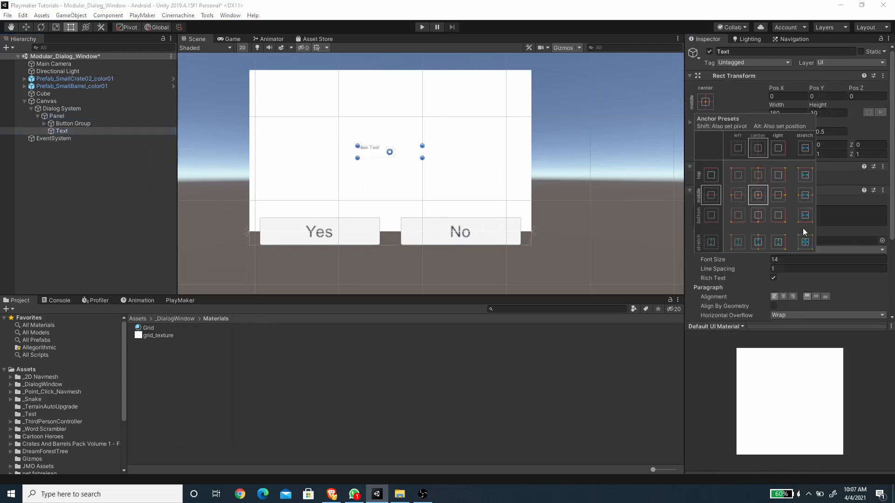
{"action": "left_click", "coordinate": [805, 242], "text": "alt"}
{"action": "key", "text": "t"}
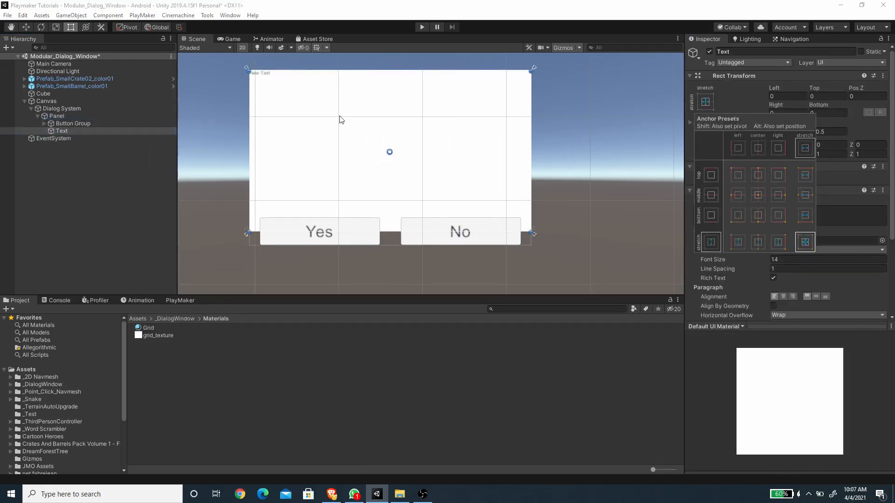
Step: Set the Rect Transform offsets of Panel's Text to Left 50, Right 50, Top 50 and Bottom 100
{"action": "left_click", "coordinate": [743, 90]}
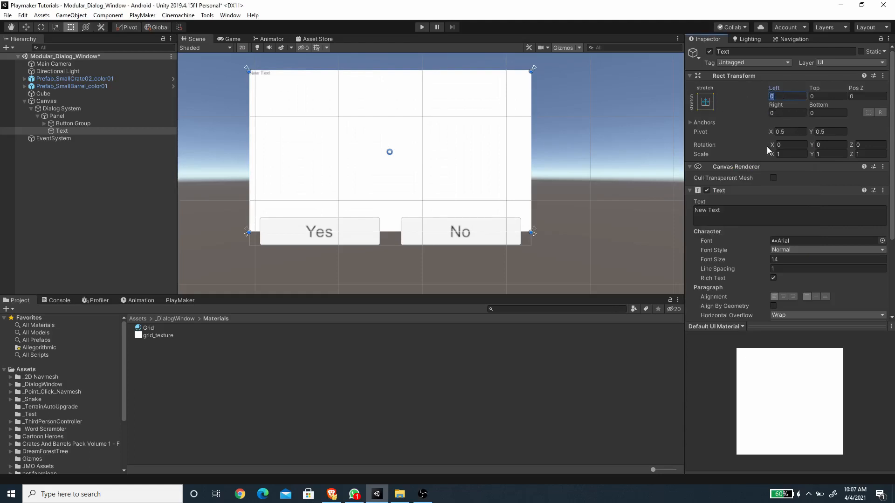
{"action": "type", "text": "50"}
{"action": "left_click", "coordinate": [787, 113]}
{"action": "type", "text": "50"}
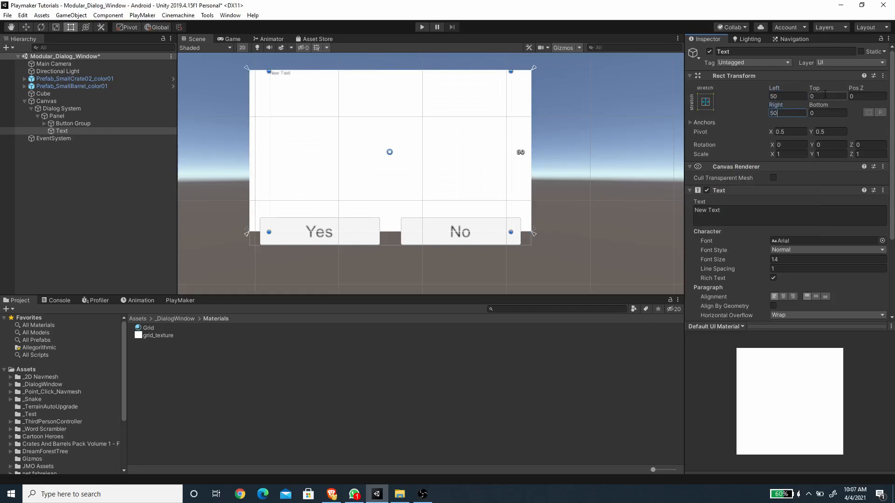
{"action": "left_click", "coordinate": [825, 96]}
{"action": "type", "text": "50"}
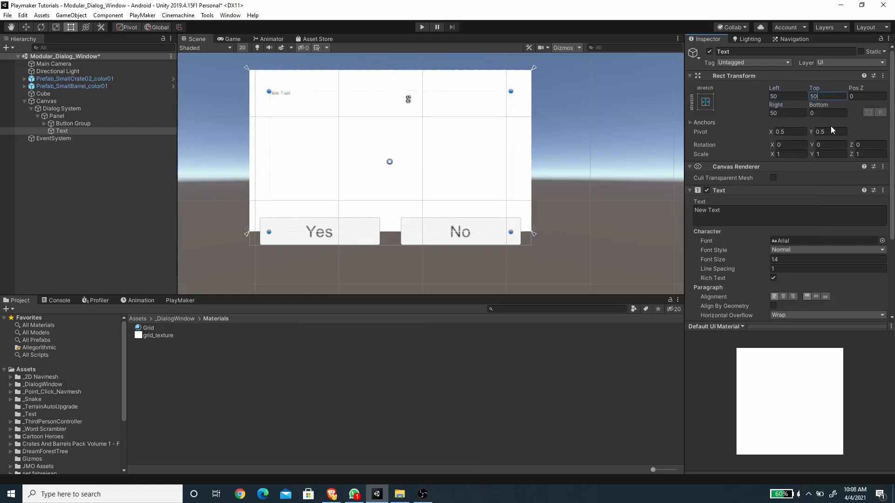
{"action": "left_click", "coordinate": [824, 113]}
{"action": "type", "text": "100"}
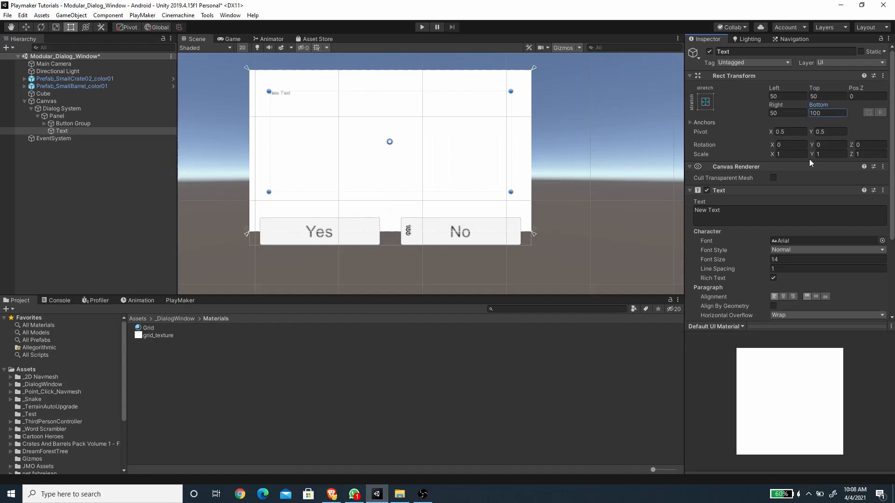
Step: Center the Panel's Text horizontally and vertically, and enable Best Fit with a Max Size of 60
{"action": "scroll", "coordinate": [754, 189], "scroll_direction": "down", "scroll_amount": 5}
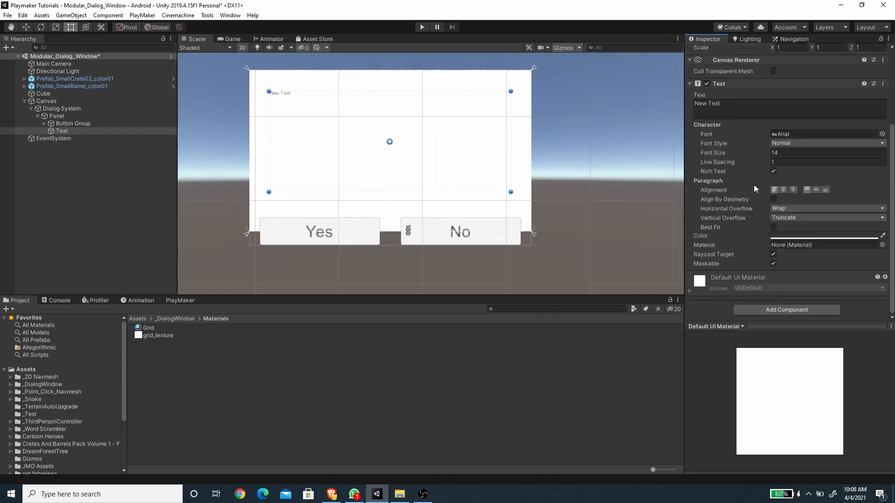
{"action": "left_click", "coordinate": [783, 190]}
{"action": "left_click", "coordinate": [815, 190]}
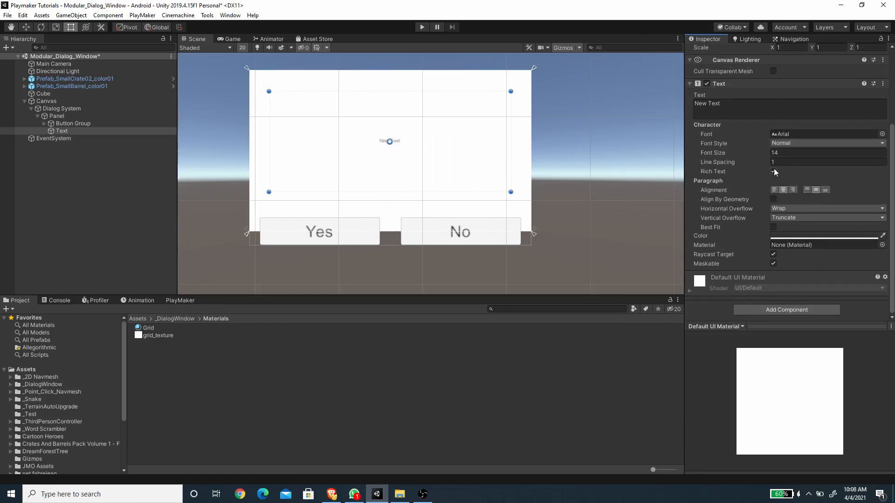
{"action": "left_click", "coordinate": [774, 228]}
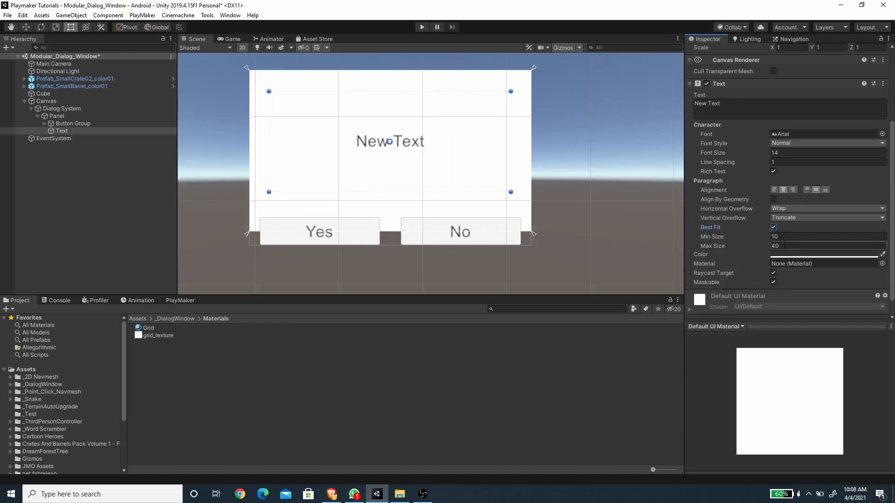
{"action": "type", "text": "60"}
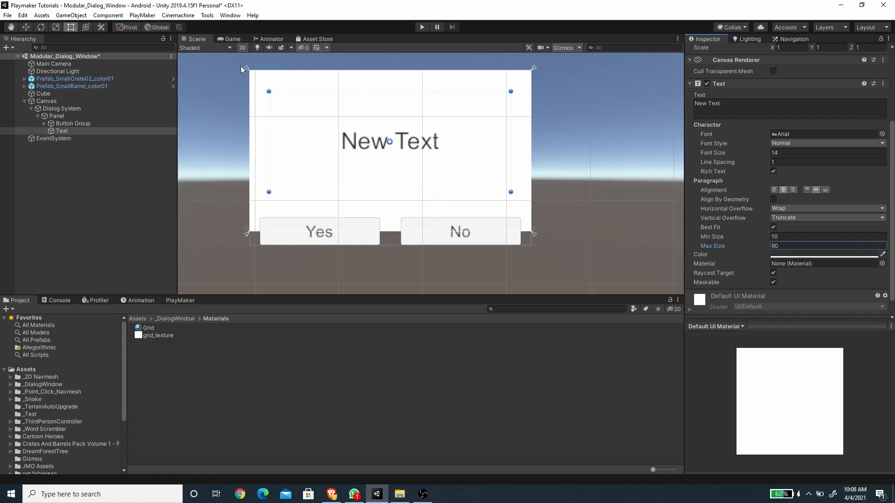
{"action": "left_click", "coordinate": [231, 39]}
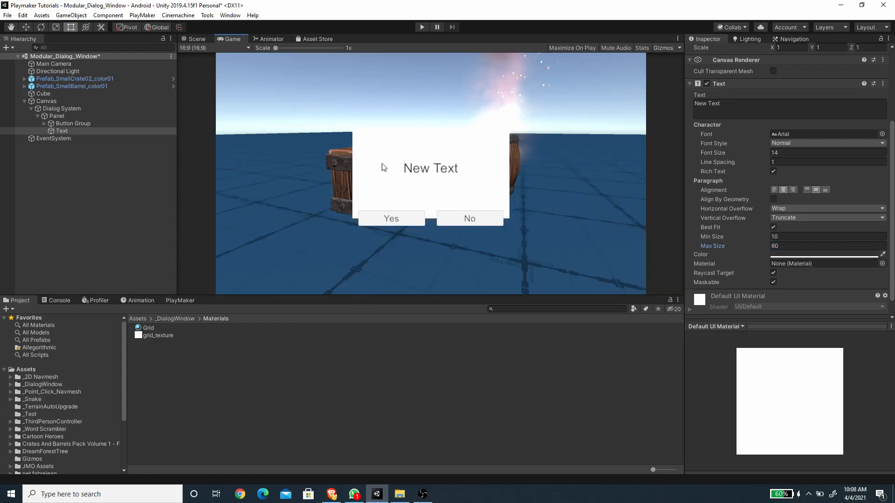
{"action": "left_click", "coordinate": [200, 38]}
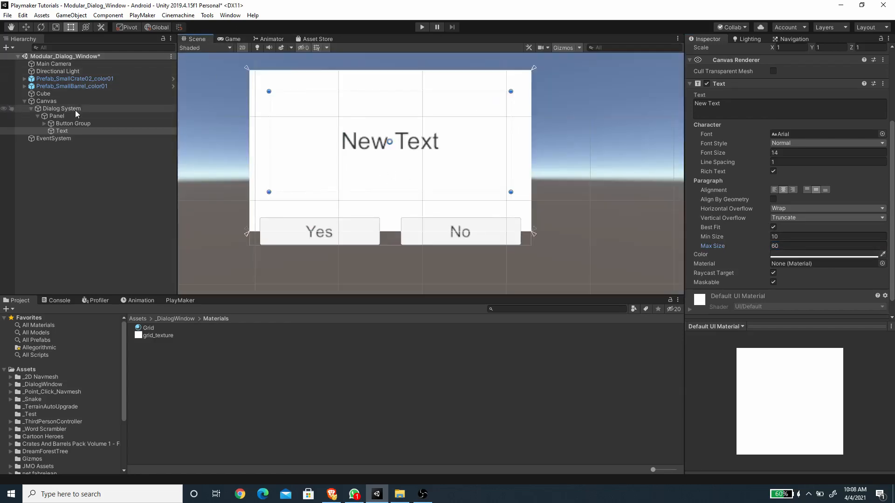
Step: Assign the Panel-2 sprite from Awesome Game UI pack 10 as Panel's Source Image and set its Image Type to Sliced
{"action": "left_click", "coordinate": [61, 117]}
{"action": "scroll", "coordinate": [49, 420], "scroll_direction": "down", "scroll_amount": 3}
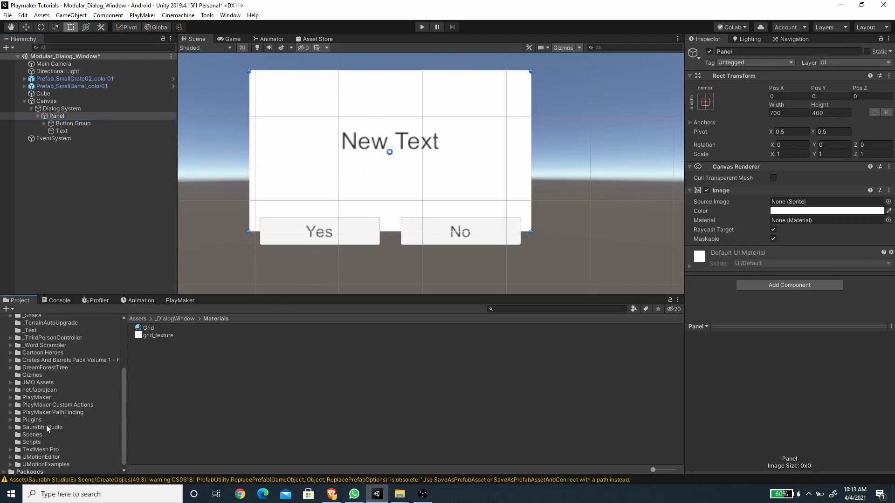
{"action": "left_click", "coordinate": [46, 426]}
{"action": "double_click", "coordinate": [157, 328]}
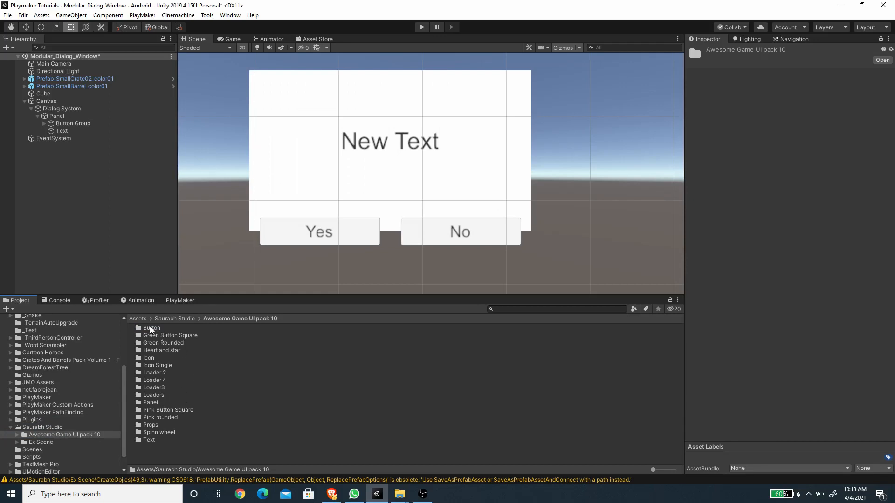
{"action": "double_click", "coordinate": [154, 403]}
{"action": "left_click", "coordinate": [154, 409]}
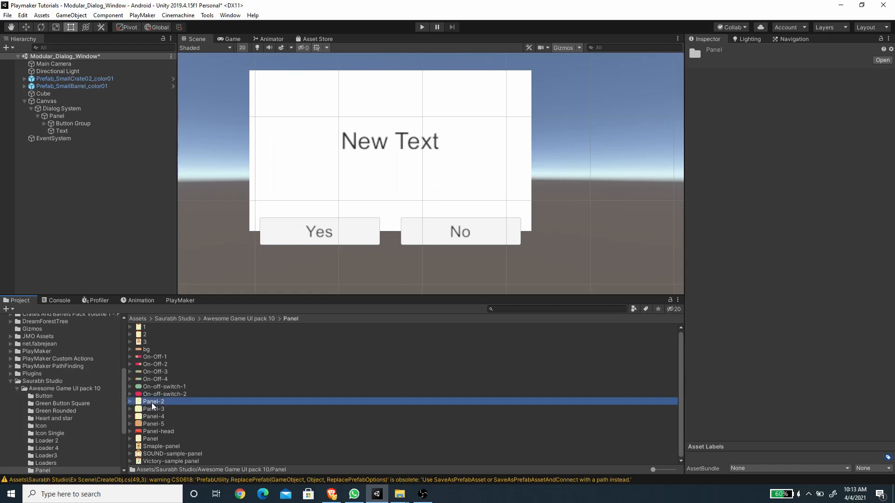
{"action": "left_click", "coordinate": [158, 402]}
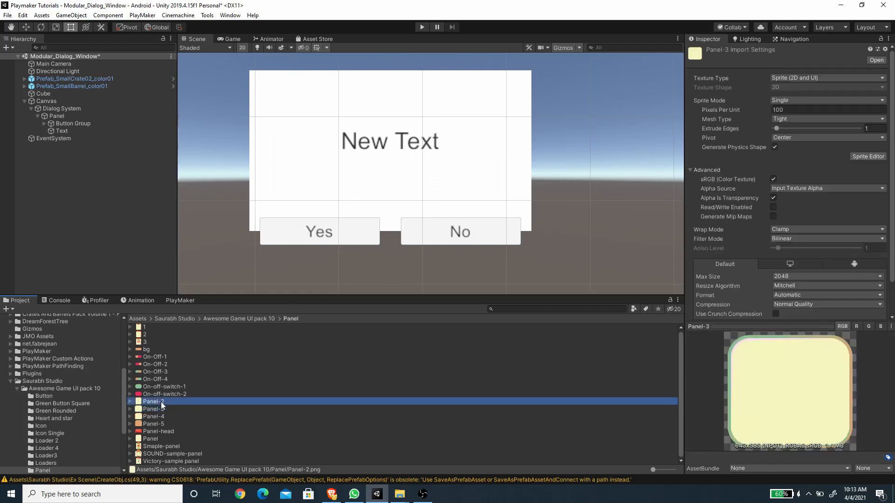
{"action": "left_click", "coordinate": [58, 116]}
{"action": "left_click_drag", "start_coordinate": [161, 405], "coordinate": [799, 210]}
{"action": "left_click_drag", "start_coordinate": [801, 204], "coordinate": [801, 204]}
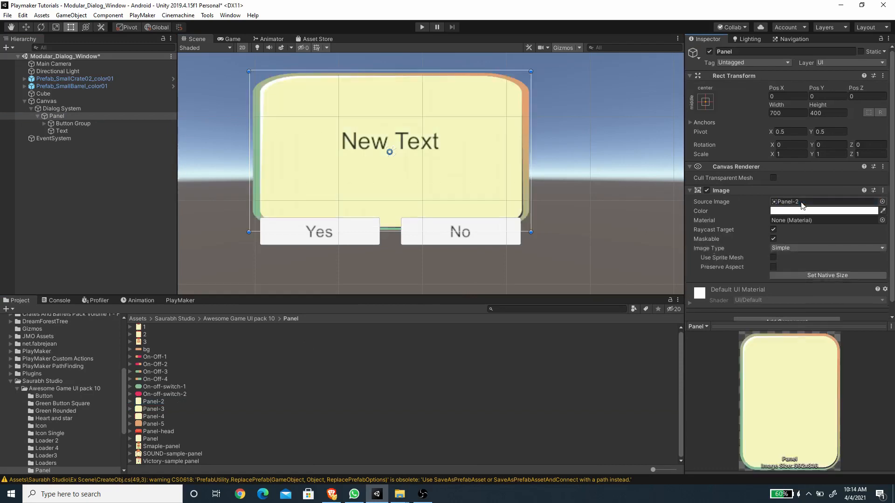
{"action": "left_click", "coordinate": [798, 249]}
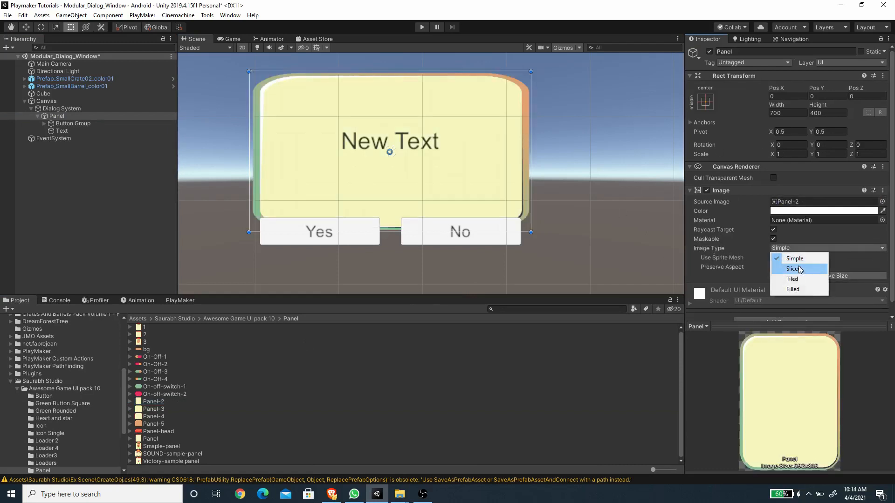
{"action": "left_click", "coordinate": [800, 269]}
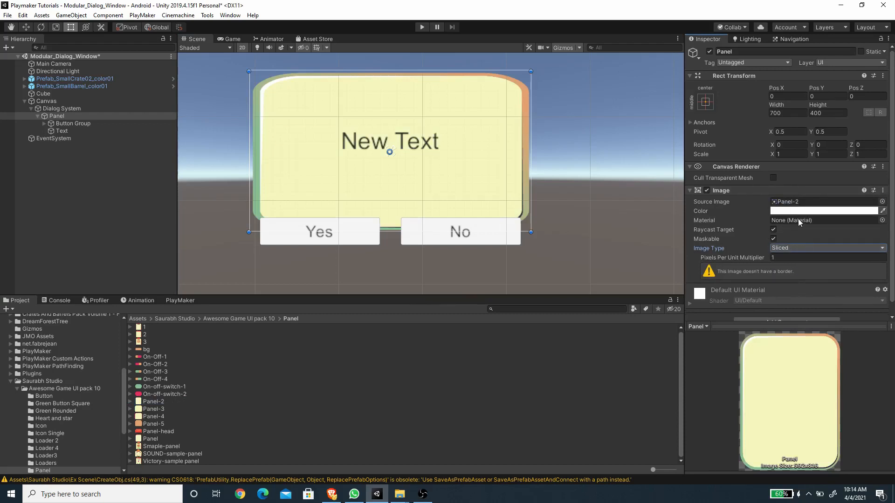
Step: Define the Panel-2 sprite's slicing borders at about L 107, T 110, R 94 and B 106 in the Sprite Editor and apply them
{"action": "left_click", "coordinate": [159, 402]}
{"action": "left_click", "coordinate": [868, 157]}
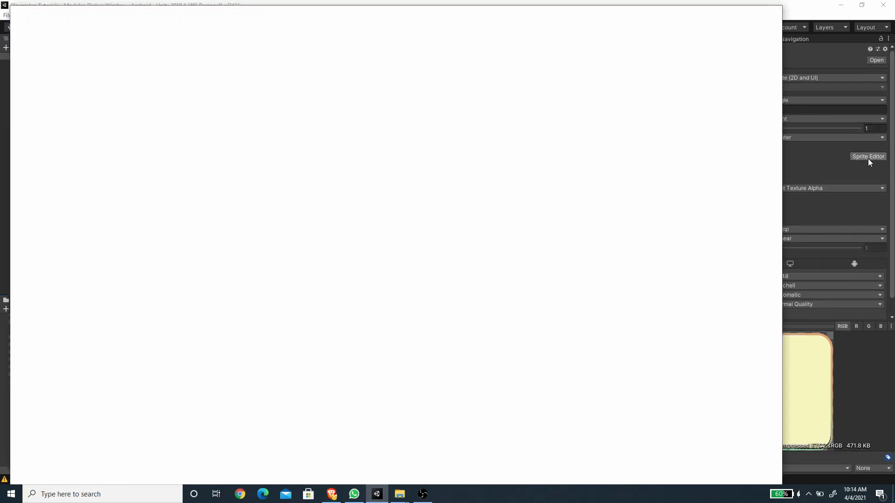
{"action": "left_click_drag", "start_coordinate": [245, 252], "coordinate": [294, 252]}
{"action": "left_click_drag", "start_coordinate": [539, 252], "coordinate": [493, 260]}
{"action": "left_click_drag", "start_coordinate": [294, 251], "coordinate": [299, 252]}
{"action": "left_click_drag", "start_coordinate": [393, 49], "coordinate": [396, 104]}
{"action": "left_click_drag", "start_coordinate": [395, 455], "coordinate": [396, 401]}
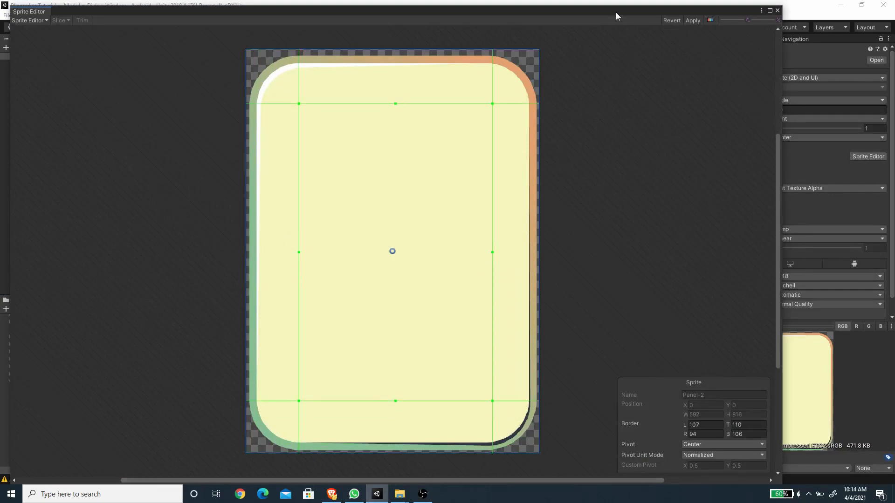
{"action": "left_click", "coordinate": [693, 21]}
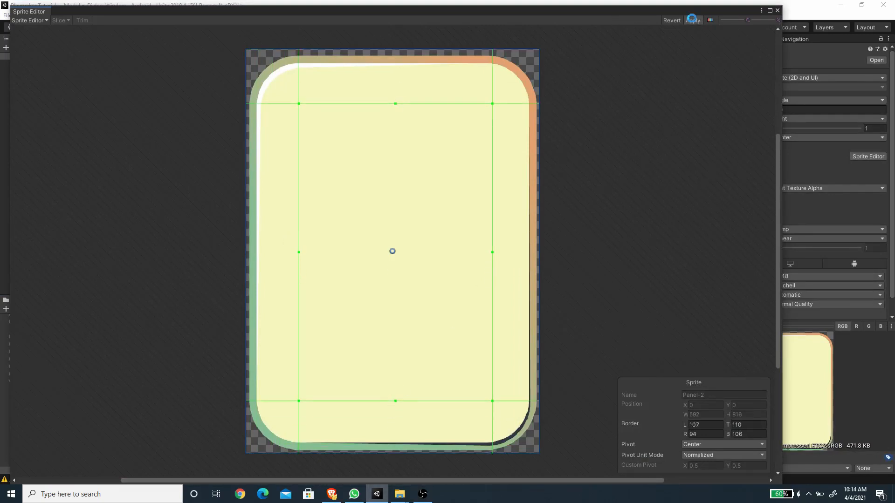
{"action": "left_click", "coordinate": [777, 10]}
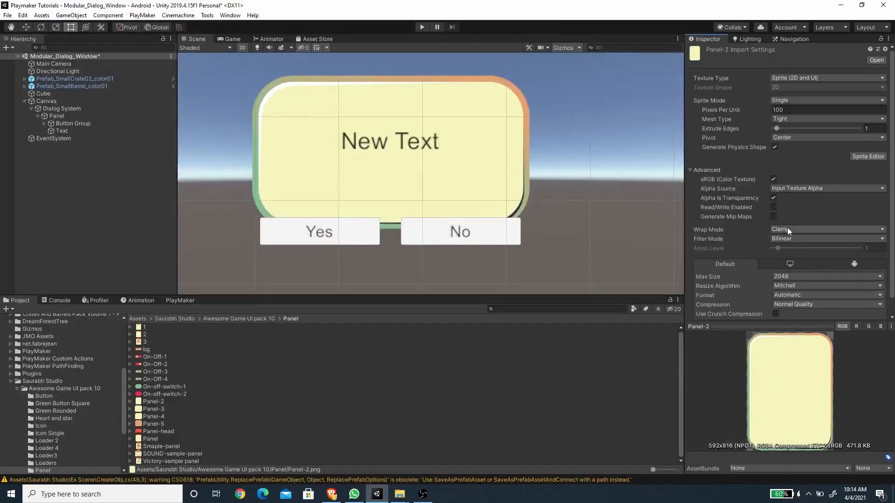
Step: Set the Pixels Per Unit Multiplier of Panel's sliced image to 1.5
{"action": "left_click", "coordinate": [269, 174]}
{"action": "left_click", "coordinate": [794, 248]}
{"action": "left_click", "coordinate": [788, 266]}
{"action": "mouse_move", "coordinate": [757, 267]}
{"action": "left_mouse_down"}
{"action": "mouse_move", "coordinate": [749, 266]}
{"action": "mouse_move", "coordinate": [764, 269]}
{"action": "left_mouse_up"}
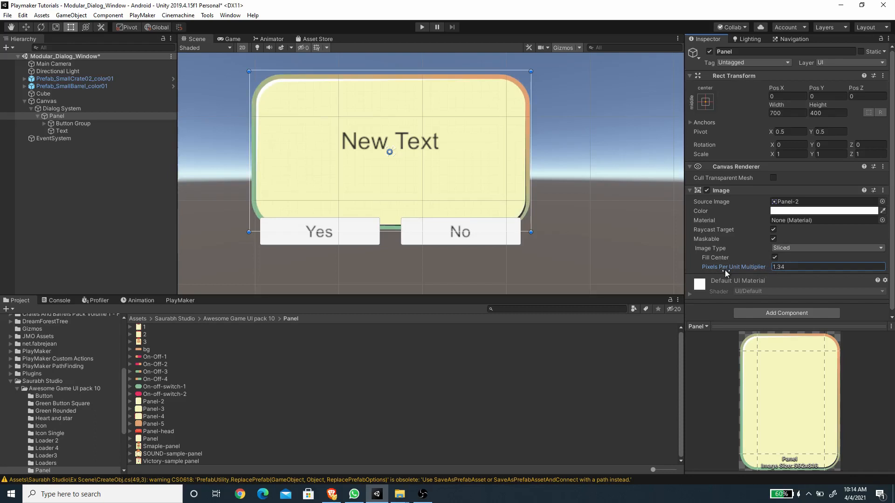
{"action": "left_click", "coordinate": [832, 268]}
{"action": "type", "text": "1.5"}
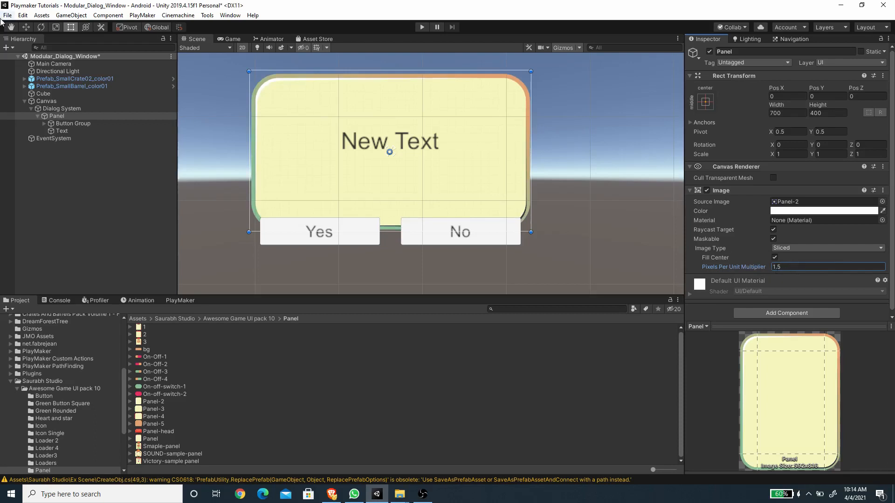
Step: Assign the N4 sprite from Awesome Game UI pack 10 as the Yes button's Source Image and N5 as the No button's
{"action": "left_click", "coordinate": [44, 124]}
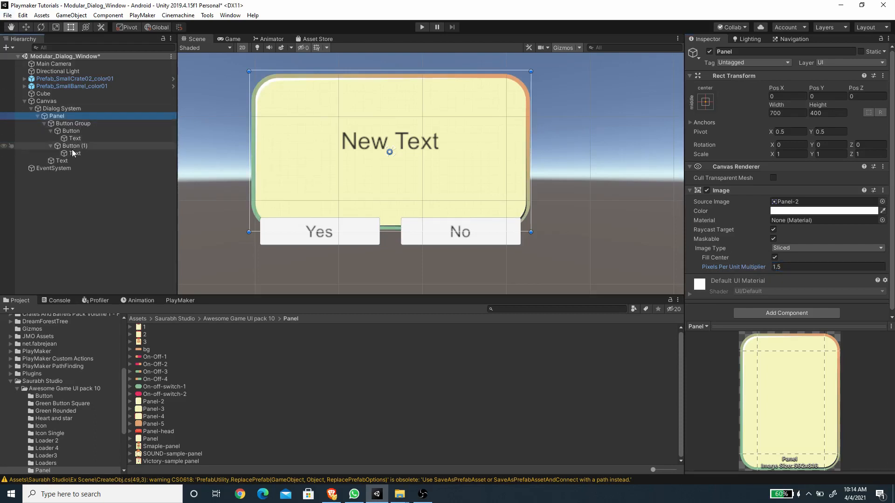
{"action": "left_click", "coordinate": [44, 396]}
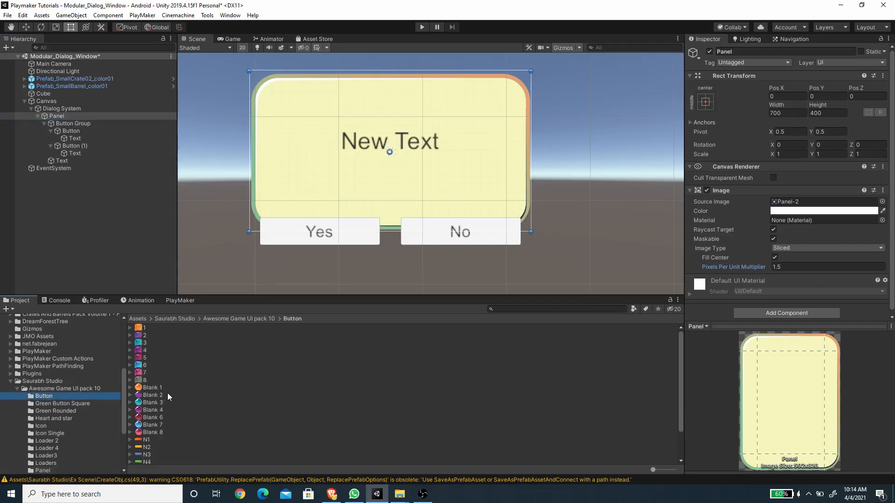
{"action": "scroll", "coordinate": [174, 402], "scroll_direction": "down", "scroll_amount": 2}
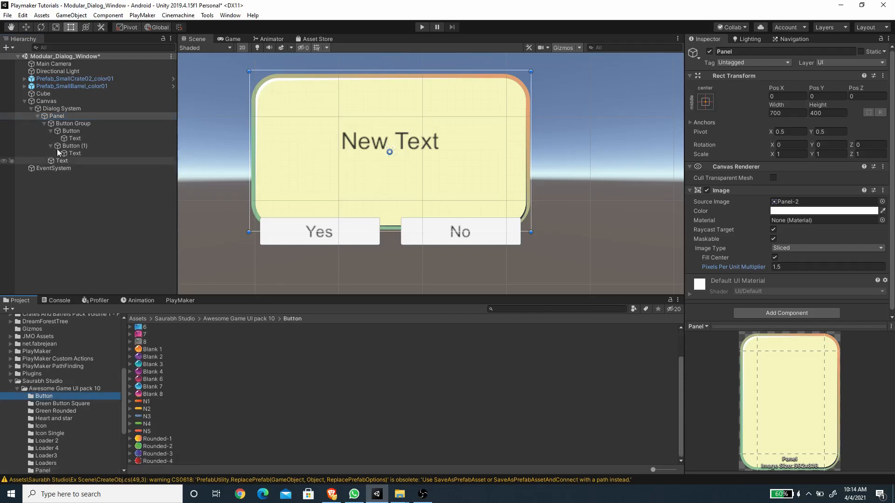
{"action": "left_click", "coordinate": [69, 131]}
{"action": "left_click_drag", "start_coordinate": [148, 421], "coordinate": [799, 216]}
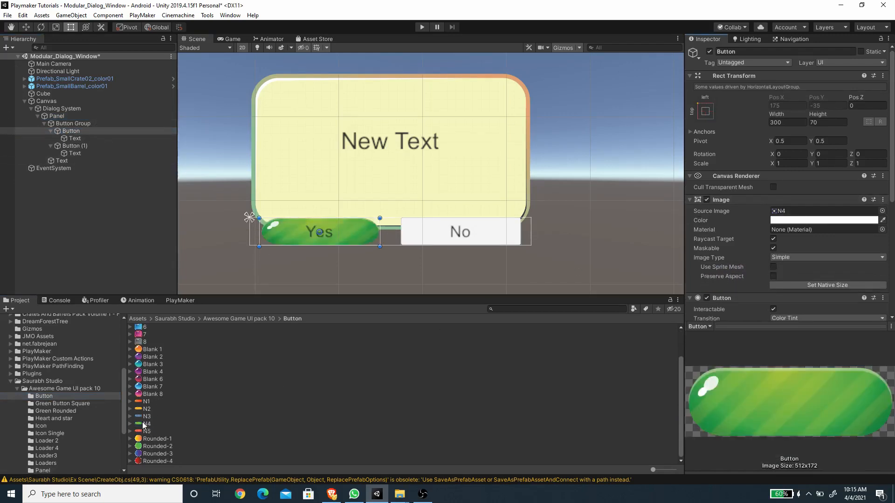
{"action": "left_click", "coordinate": [75, 146]}
{"action": "left_click_drag", "start_coordinate": [147, 432], "coordinate": [794, 216]}
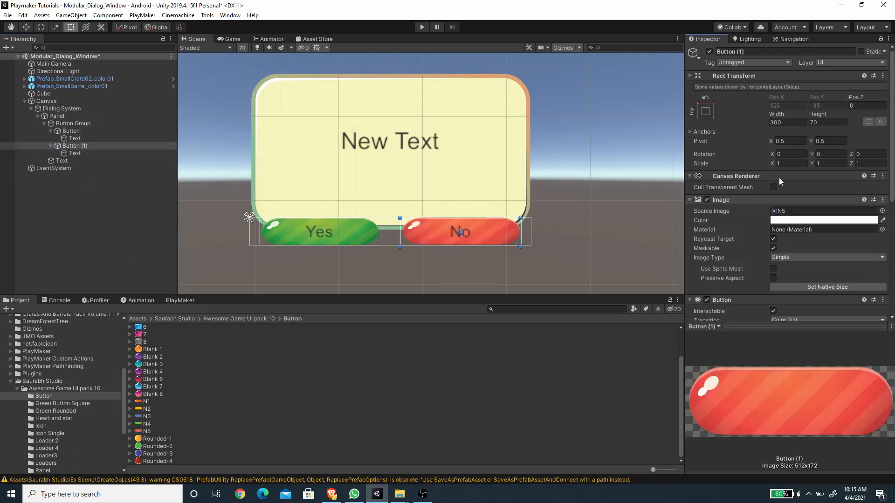
{"action": "left_click", "coordinate": [791, 257]}
{"action": "left_click", "coordinate": [795, 282]}
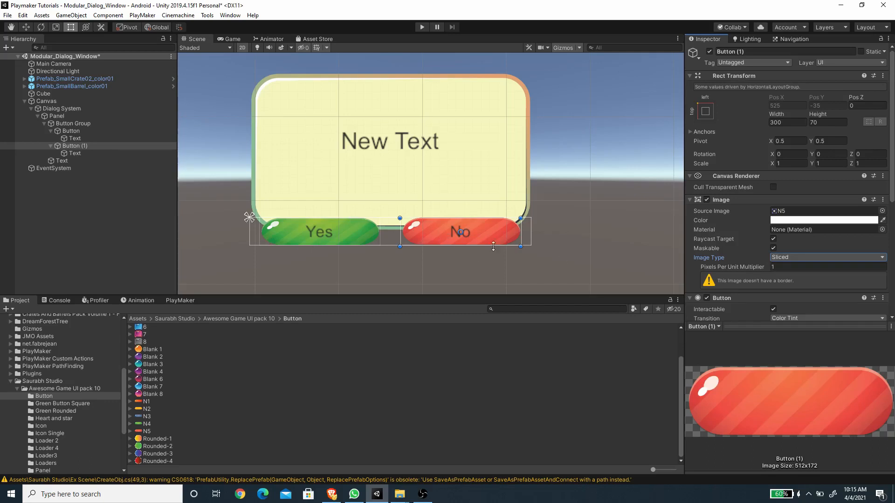
{"action": "left_click", "coordinate": [787, 259]}
{"action": "left_click", "coordinate": [785, 267]}
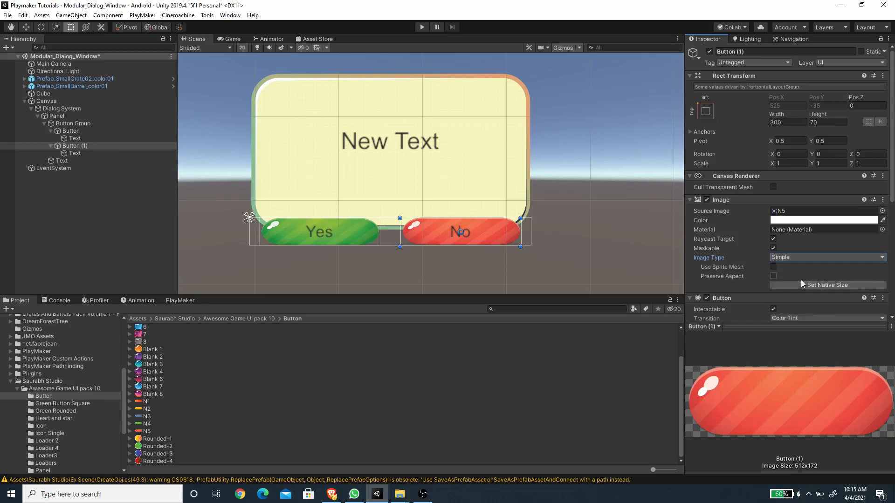
Step: Enable Preserve Aspect on the images of both the No and Yes buttons
{"action": "left_click", "coordinate": [775, 275]}
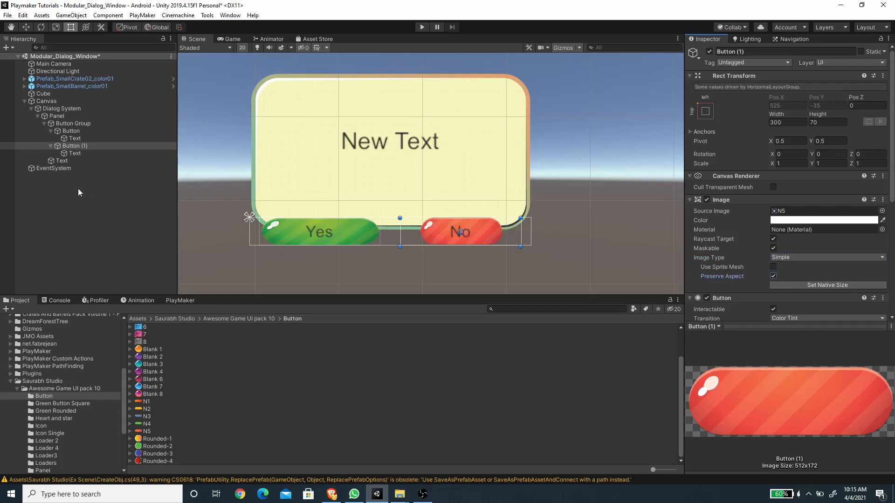
{"action": "left_click", "coordinate": [70, 131]}
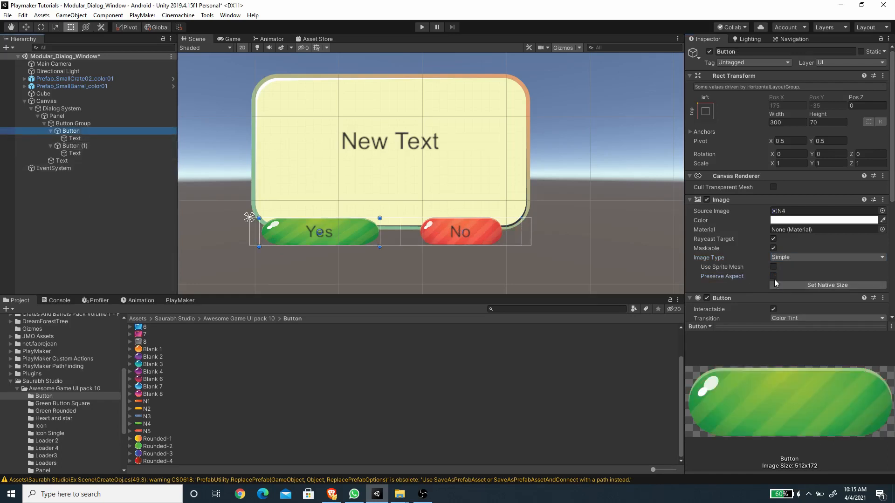
{"action": "left_click", "coordinate": [774, 277]}
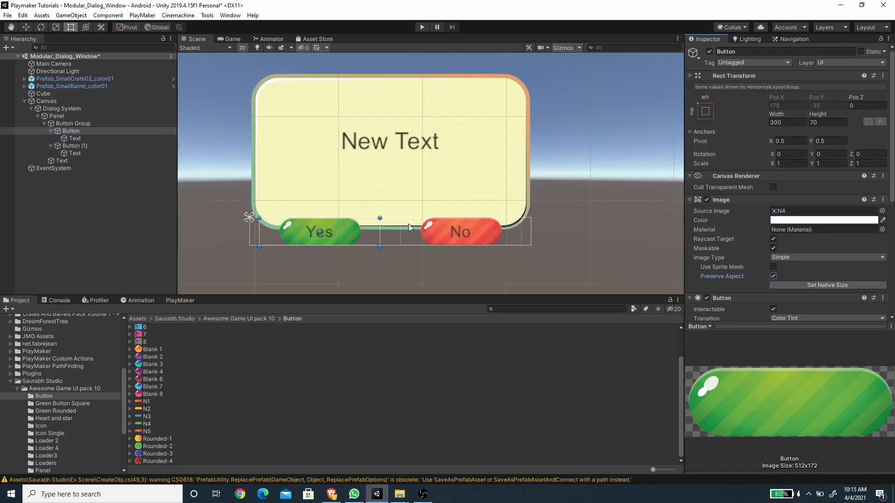
Step: Narrow the Yes button's Text to fit inside the green sprite, with Left about 73 and Right about 68
{"action": "left_click", "coordinate": [80, 138]}
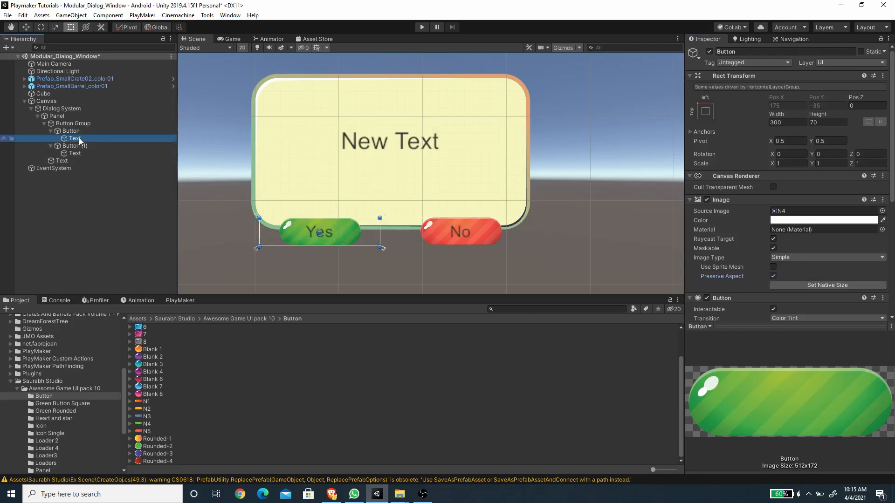
{"action": "scroll", "coordinate": [301, 271], "scroll_direction": "up", "scroll_amount": 1}
{"action": "scroll", "coordinate": [300, 274], "scroll_direction": "up", "scroll_amount": 1}
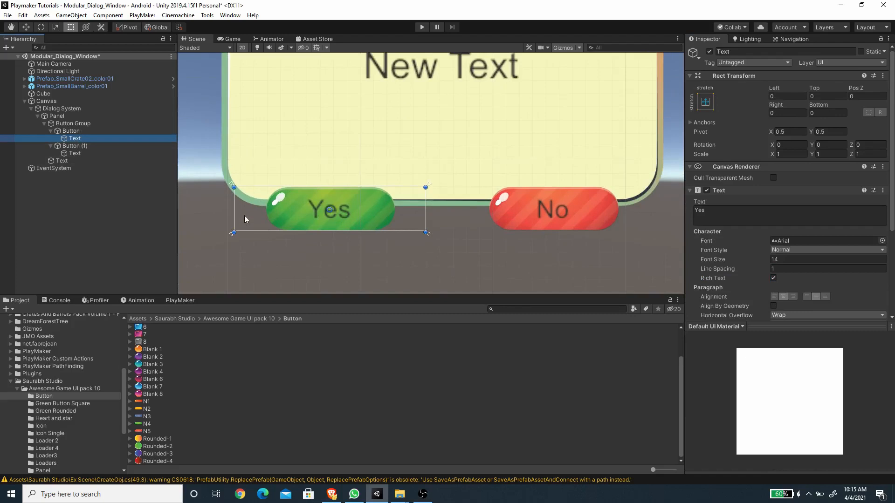
{"action": "left_click_drag", "start_coordinate": [234, 215], "coordinate": [289, 222]}
{"action": "left_click_drag", "start_coordinate": [427, 217], "coordinate": [384, 214]}
{"action": "left_click_drag", "start_coordinate": [284, 218], "coordinate": [278, 218]}
Step: Narrow the No button's Text on both sides so it fits inside the red sprite
{"action": "left_click", "coordinate": [73, 152]}
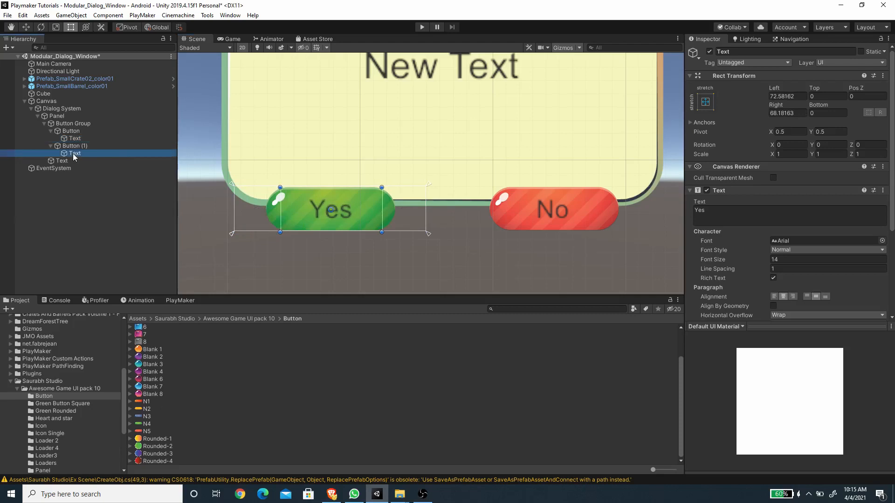
{"action": "left_click_drag", "start_coordinate": [456, 218], "coordinate": [505, 219]}
{"action": "left_click_drag", "start_coordinate": [648, 219], "coordinate": [602, 219]}
Step: Set the Yes button's Text to the Verdana font with Bold style
{"action": "left_click", "coordinate": [75, 138]}
{"action": "left_click", "coordinate": [882, 241]}
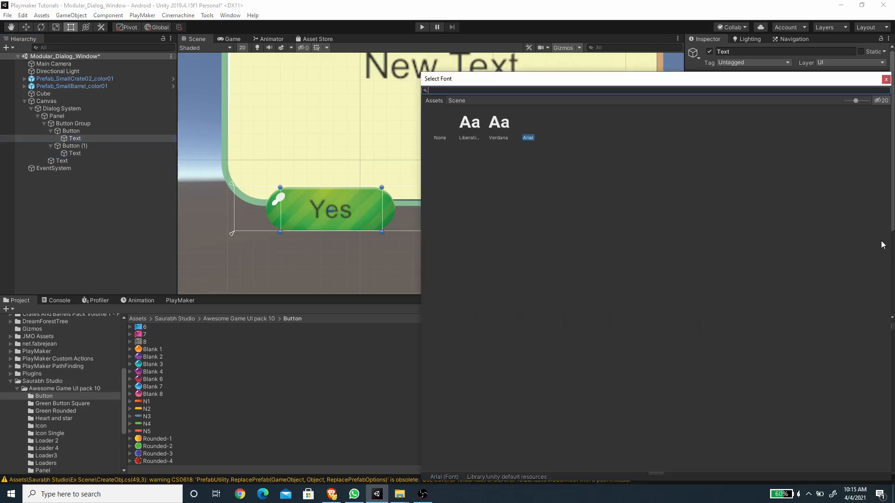
{"action": "left_click", "coordinate": [463, 125]}
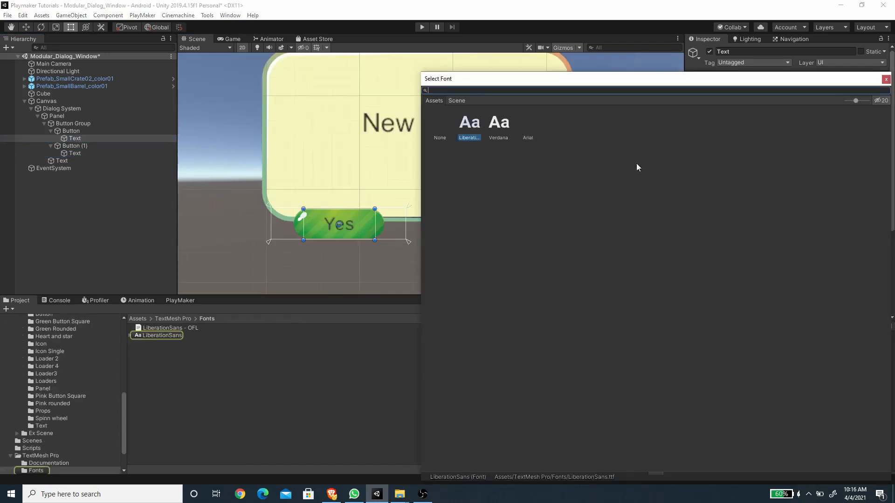
{"action": "double_click", "coordinate": [498, 124]}
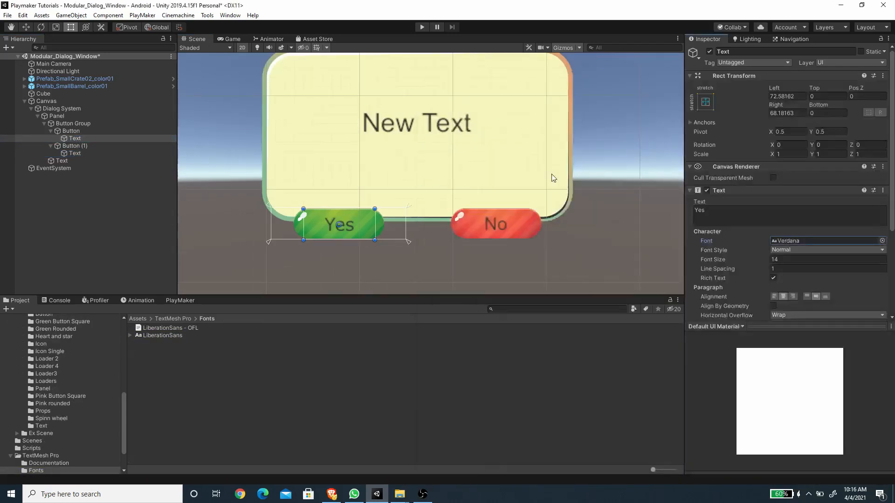
{"action": "left_click", "coordinate": [787, 250]}
{"action": "left_click", "coordinate": [778, 271]}
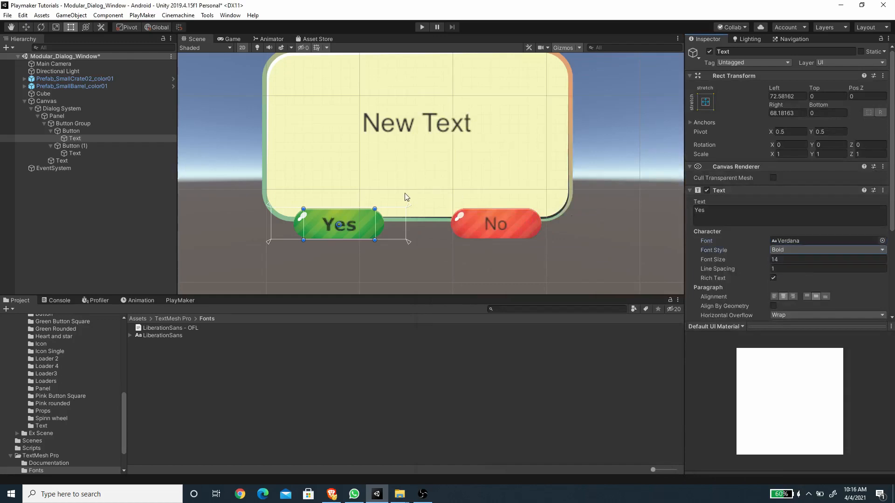
Step: Color the Yes button's Text dark green
{"action": "scroll", "coordinate": [759, 231], "scroll_direction": "down", "scroll_amount": 5}
{"action": "left_click", "coordinate": [791, 236]}
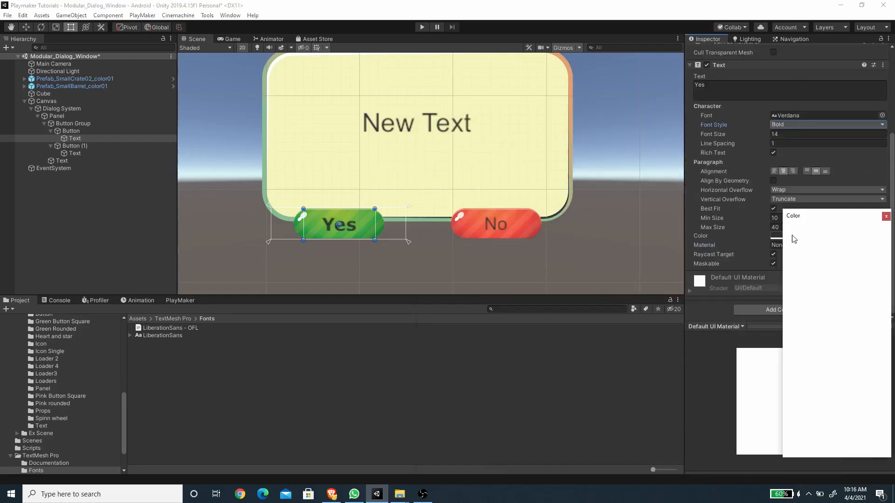
{"action": "left_click_drag", "start_coordinate": [881, 296], "coordinate": [811, 260]}
{"action": "left_click_drag", "start_coordinate": [840, 291], "coordinate": [865, 299]}
Step: Set the No button's Text to the Verdana font with Bold style
{"action": "left_click", "coordinate": [73, 154]}
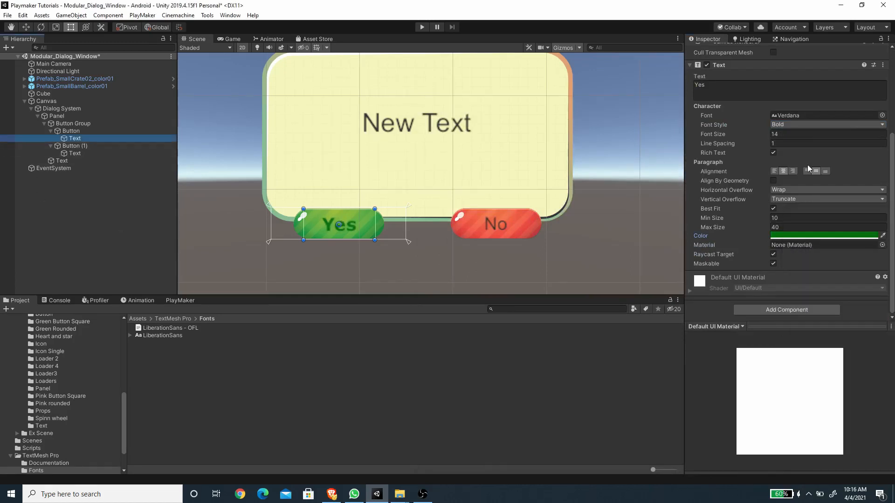
{"action": "left_click", "coordinate": [881, 115]}
{"action": "double_click", "coordinate": [494, 122]}
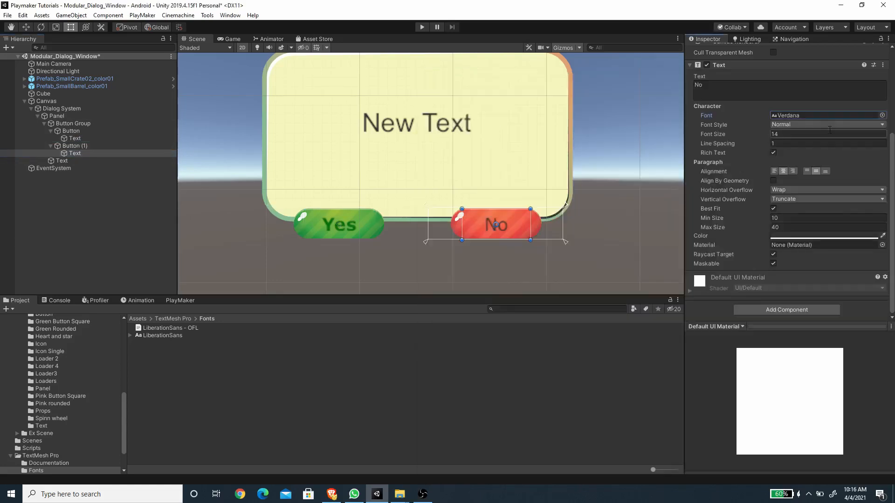
{"action": "left_click", "coordinate": [813, 124]}
{"action": "left_click", "coordinate": [812, 146]}
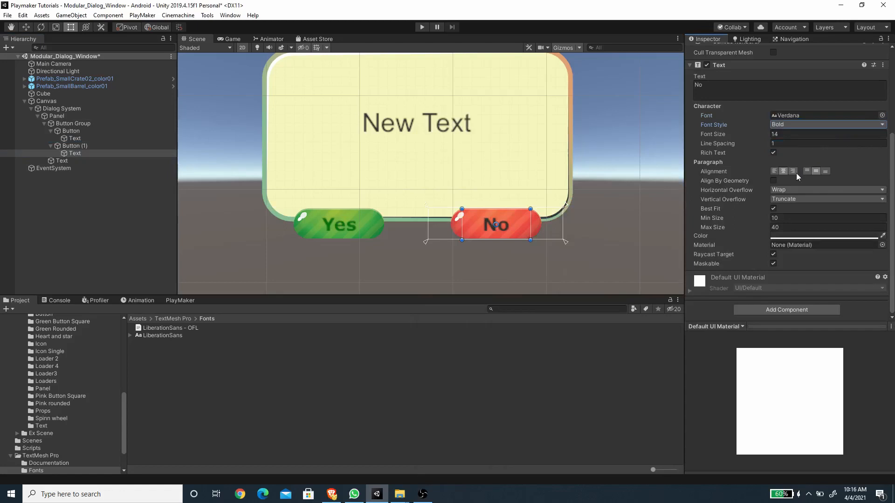
Step: Color the No button's Text a darker red, based on a color sampled from the button's sprite
{"action": "left_click", "coordinate": [824, 236]}
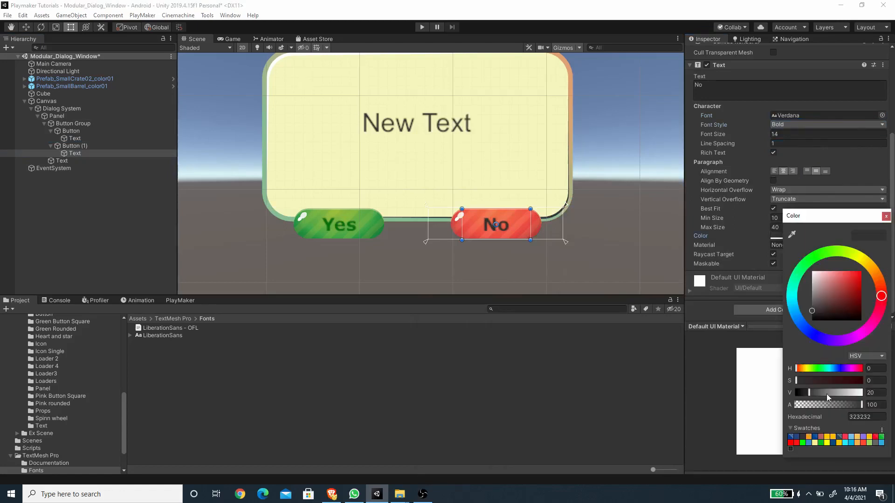
{"action": "left_click", "coordinate": [792, 235]}
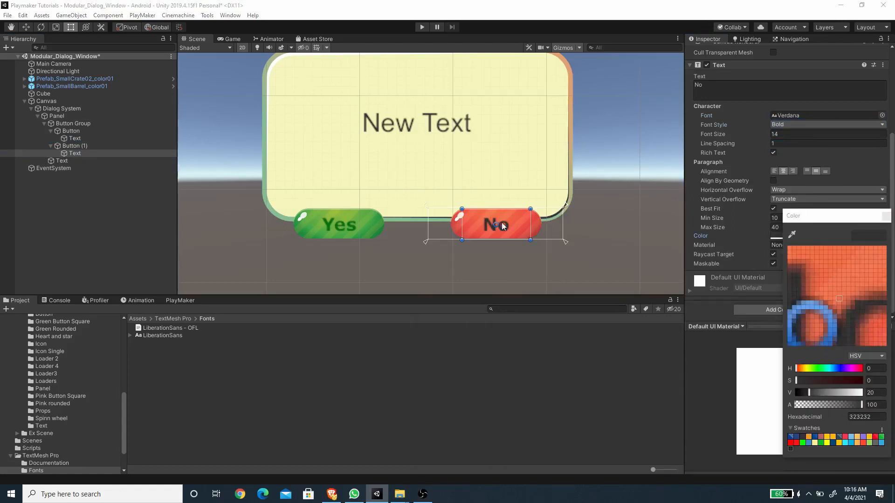
{"action": "left_click", "coordinate": [529, 222]}
{"action": "left_click_drag", "start_coordinate": [849, 285], "coordinate": [854, 287]}
{"action": "left_click", "coordinate": [886, 216]}
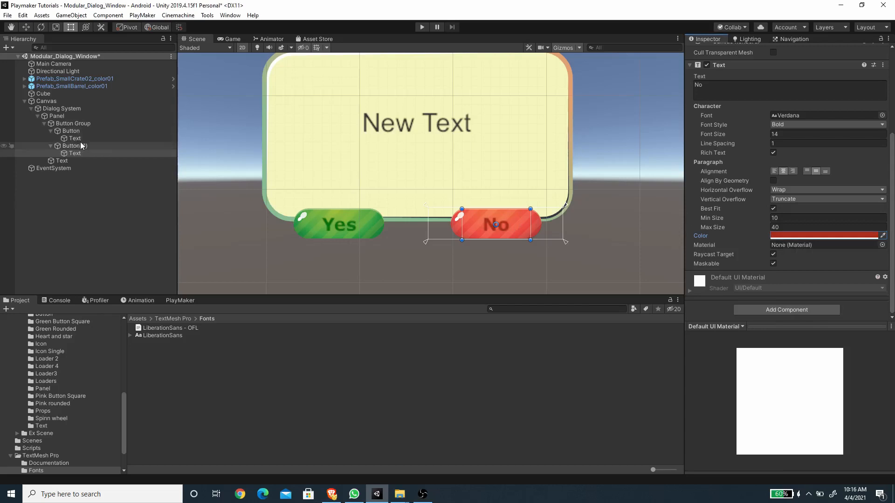
Step: Set the Panel's New Text to the Verdana font with Bold style
{"action": "left_click", "coordinate": [63, 161]}
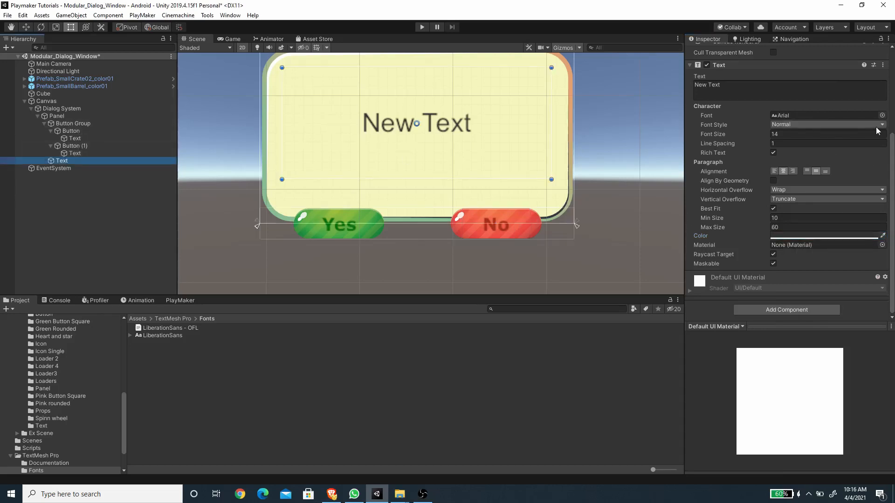
{"action": "left_click", "coordinate": [883, 115]}
{"action": "double_click", "coordinate": [493, 123]}
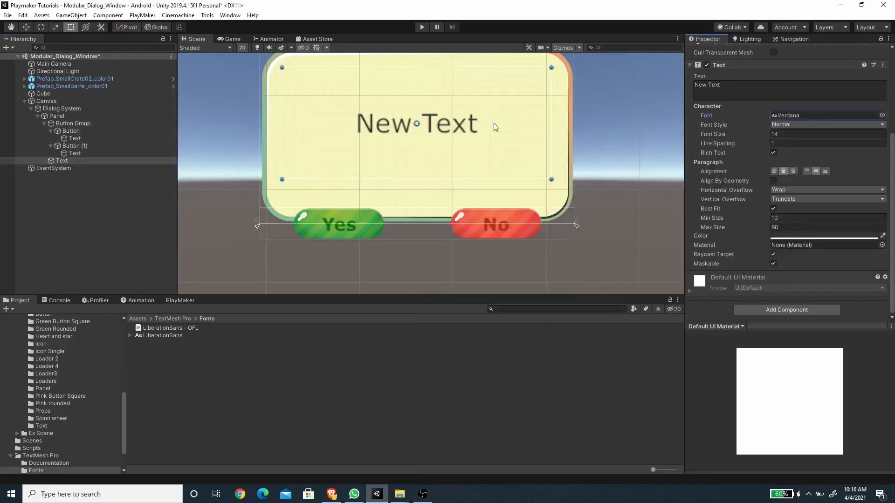
{"action": "left_click", "coordinate": [803, 124]}
{"action": "left_click", "coordinate": [795, 141]}
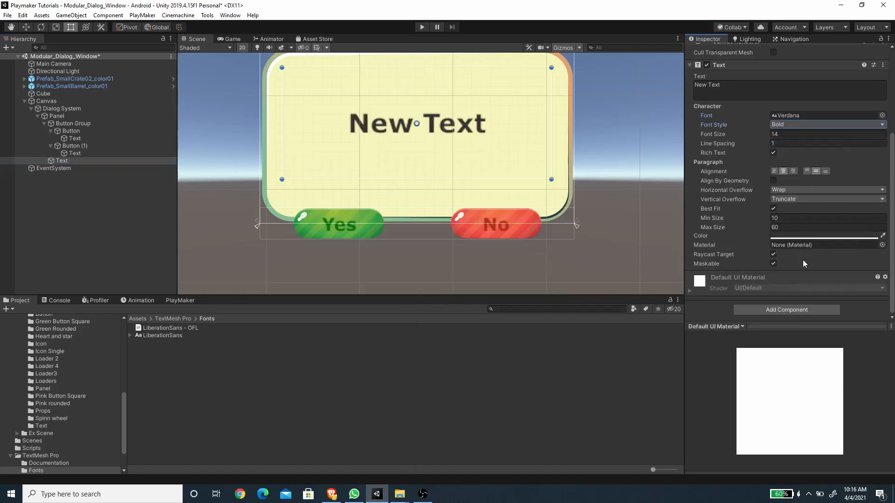
Step: Color the Panel's New Text dark olive, about 74742F, starting from a color sampled from the panel background
{"action": "left_click", "coordinate": [858, 234]}
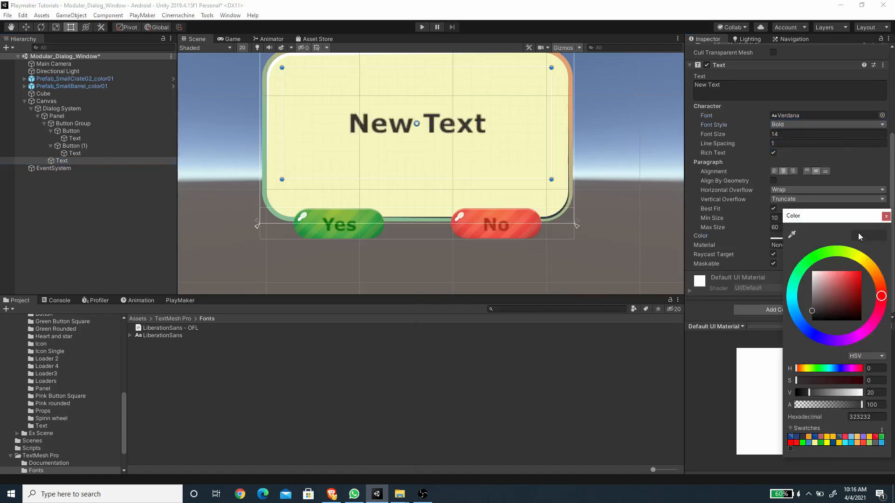
{"action": "left_click", "coordinate": [791, 235]}
{"action": "left_click", "coordinate": [516, 128]}
{"action": "left_click", "coordinate": [844, 297]}
{"action": "mouse_move", "coordinate": [844, 297]}
{"action": "left_mouse_down"}
{"action": "mouse_move", "coordinate": [841, 309]}
{"action": "mouse_move", "coordinate": [841, 300]}
{"action": "left_mouse_up"}
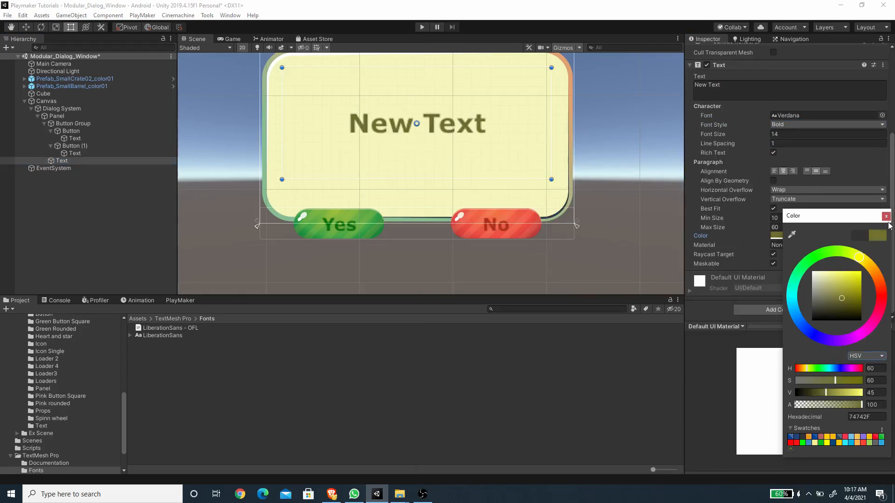
{"action": "left_click", "coordinate": [886, 216]}
Step: Select the Dialog System object and open the PlayMaker editor for it, with slightly more height for the editor area
{"action": "scroll", "coordinate": [464, 220], "scroll_direction": "down", "scroll_amount": 2}
{"action": "left_click", "coordinate": [235, 135]}
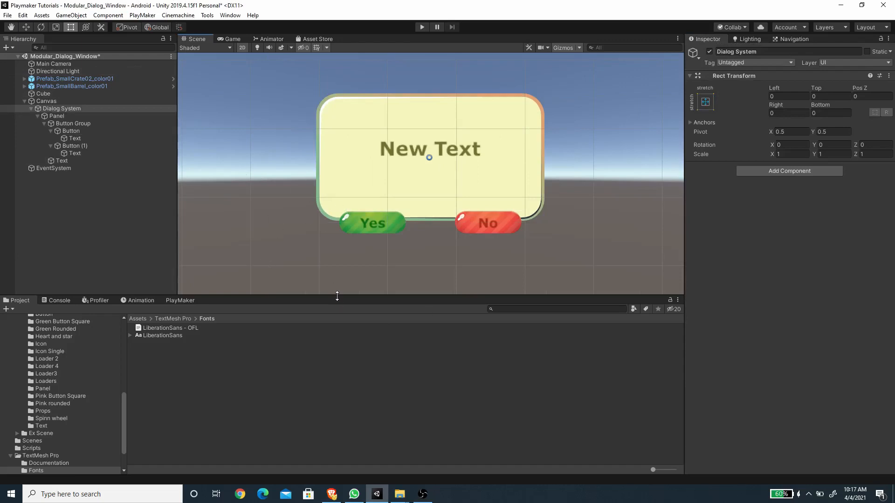
{"action": "left_click_drag", "start_coordinate": [337, 298], "coordinate": [337, 288]}
{"action": "left_click", "coordinate": [184, 291]}
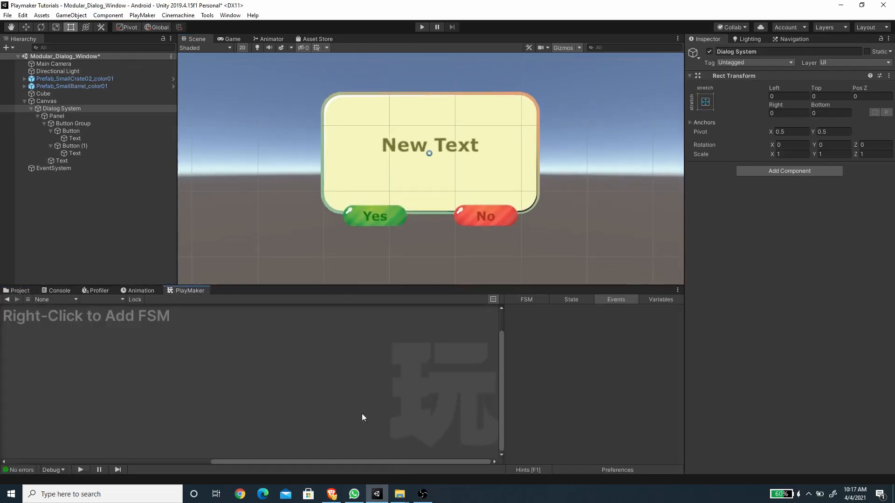
{"action": "right_click", "coordinate": [230, 359]}
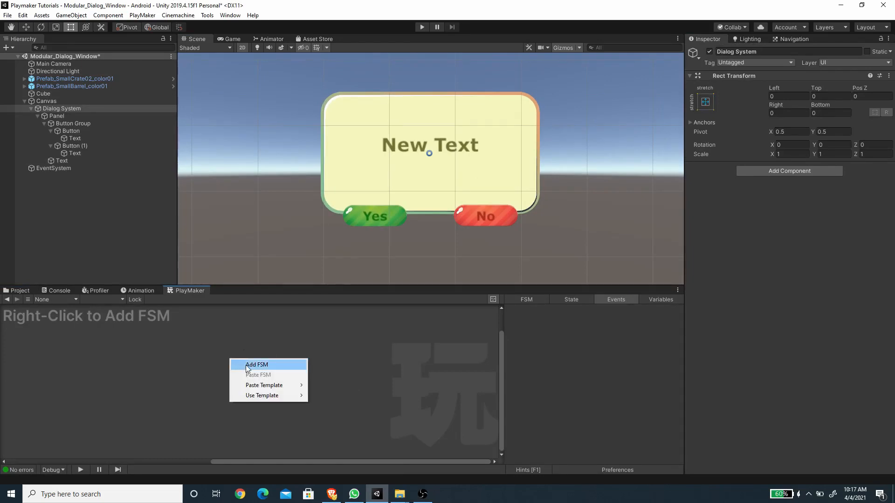
{"action": "left_click", "coordinate": [52, 108]}
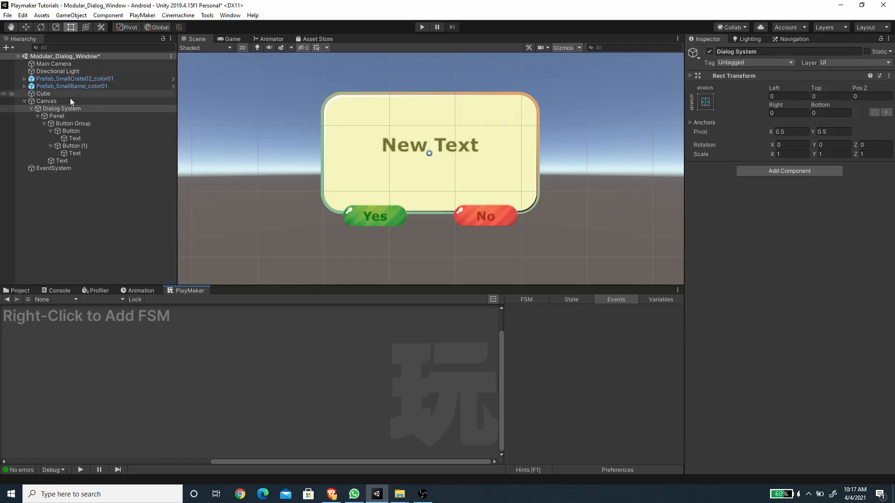
{"action": "left_click", "coordinate": [57, 116]}
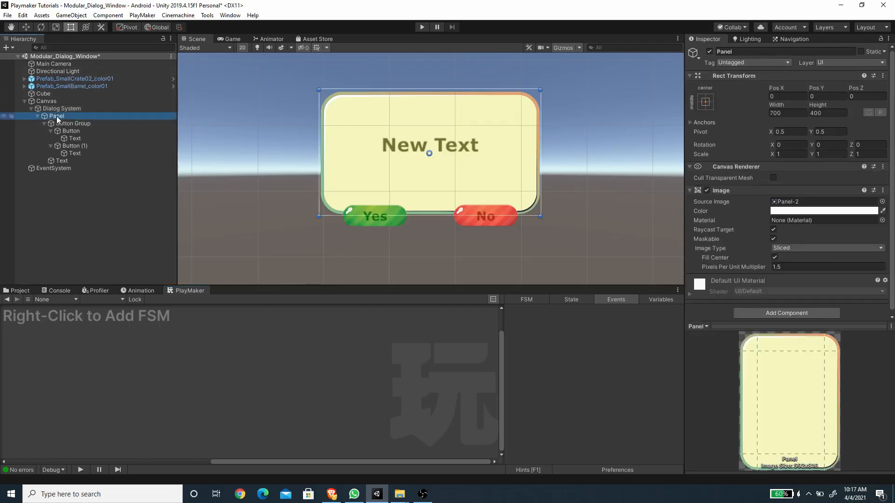
{"action": "key", "text": "Up"}
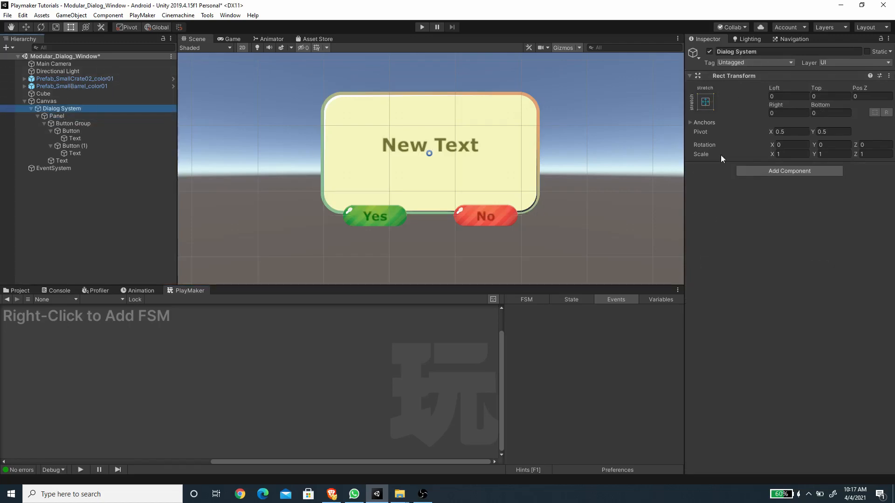
Step: Add an FSM to the Dialog System object and create a second state named Delay Next Frame
{"action": "right_click", "coordinate": [236, 345]}
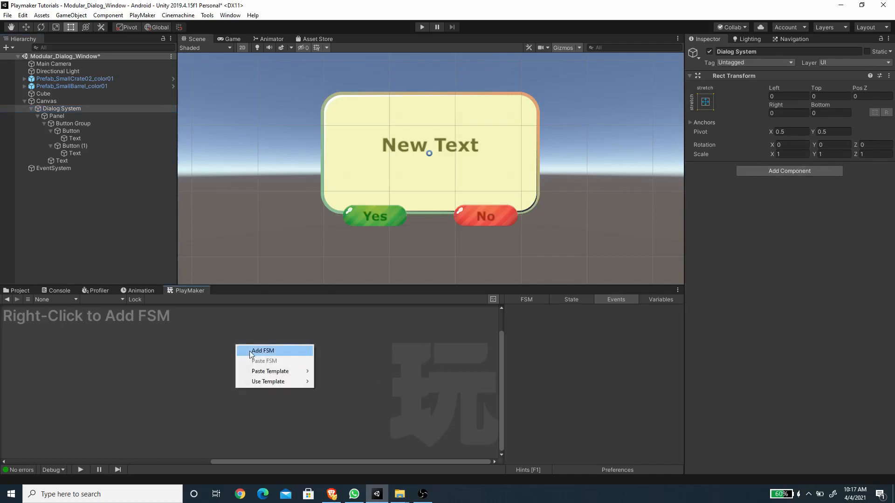
{"action": "left_click", "coordinate": [250, 351]}
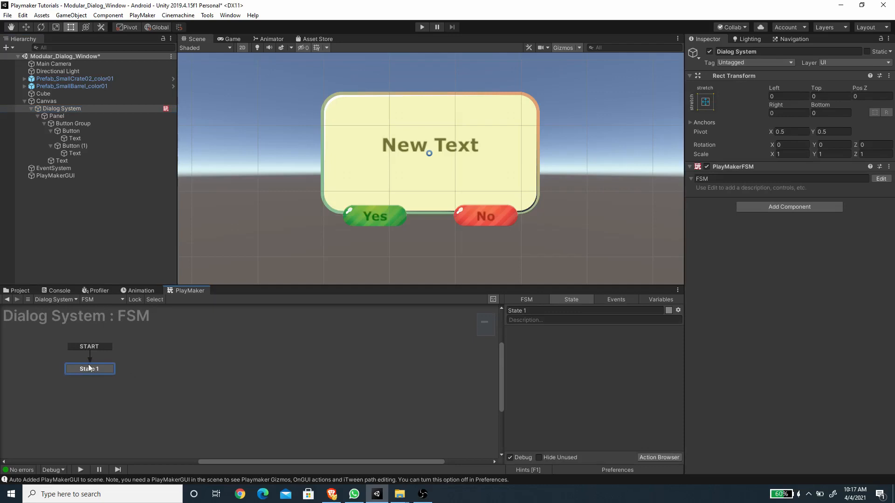
{"action": "right_click", "coordinate": [220, 353]}
{"action": "left_click", "coordinate": [243, 358]}
{"action": "left_click", "coordinate": [549, 310]}
{"action": "key", "text": "BackSpace"}
{"action": "type", "text": "Delay"}
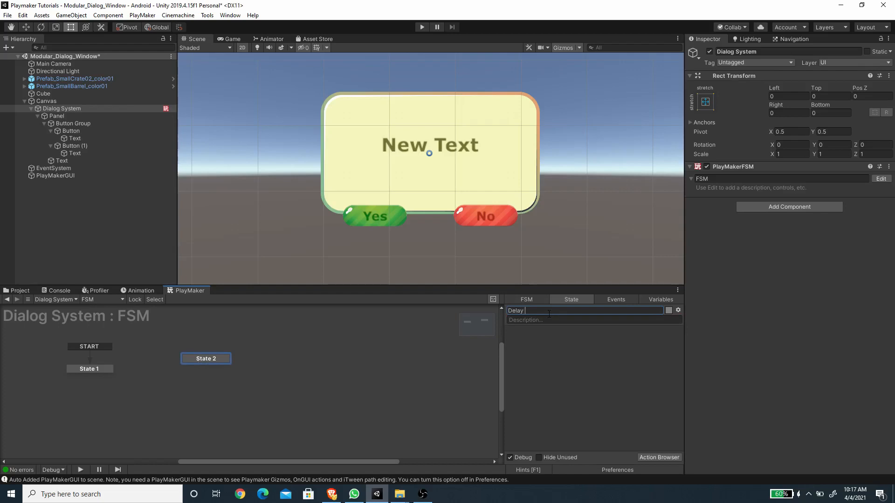
{"action": "type", "text": " Next Frame"}
Step: Add a Next Frame Event action to the Delay Next Frame state
{"action": "left_click", "coordinate": [664, 457]}
{"action": "type", "text": "nex"}
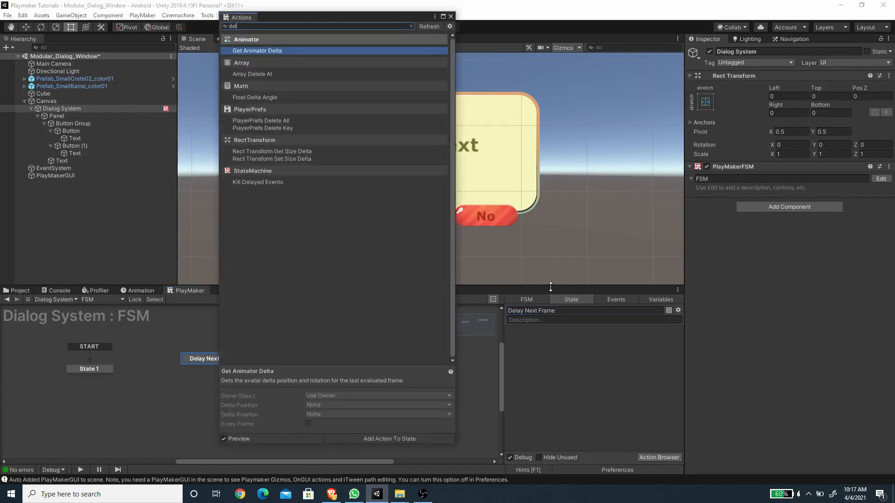
{"action": "type", "text": "t fra"}
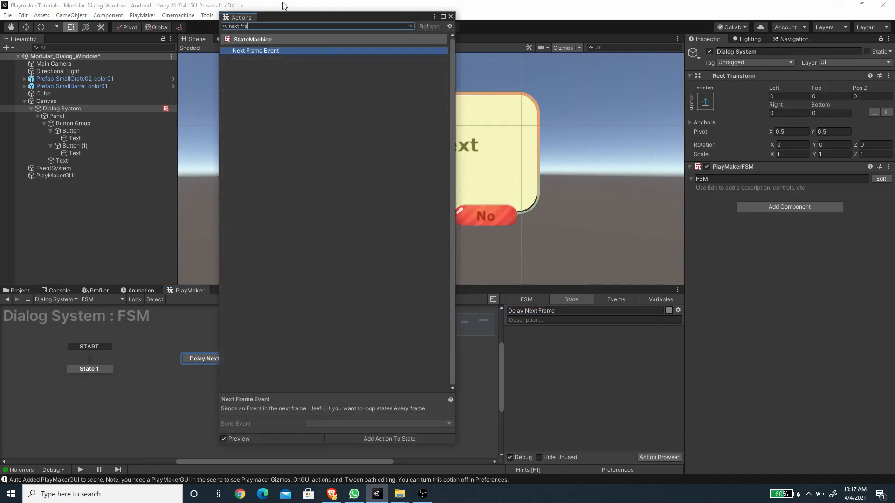
{"action": "double_click", "coordinate": [247, 51]}
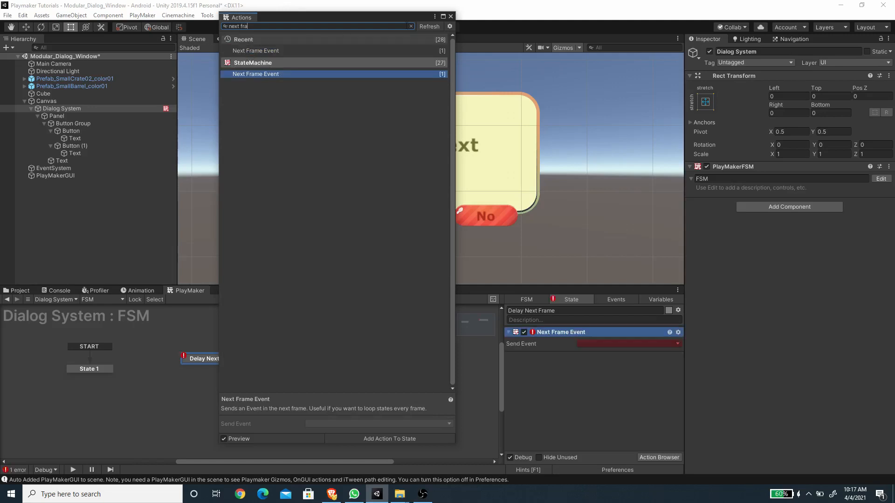
{"action": "left_click", "coordinate": [451, 17]}
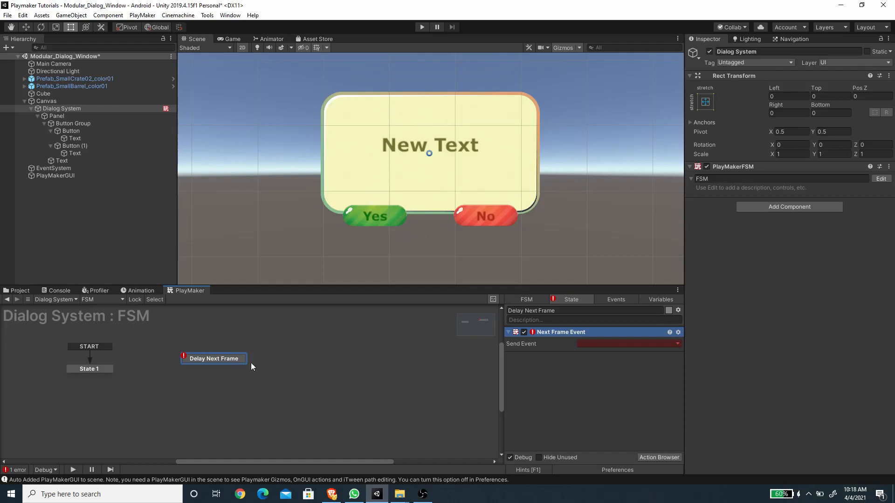
Step: Give the Delay Next Frame state a FINISHED transition and have its Next Frame Event send FINISHED
{"action": "left_click", "coordinate": [598, 343]}
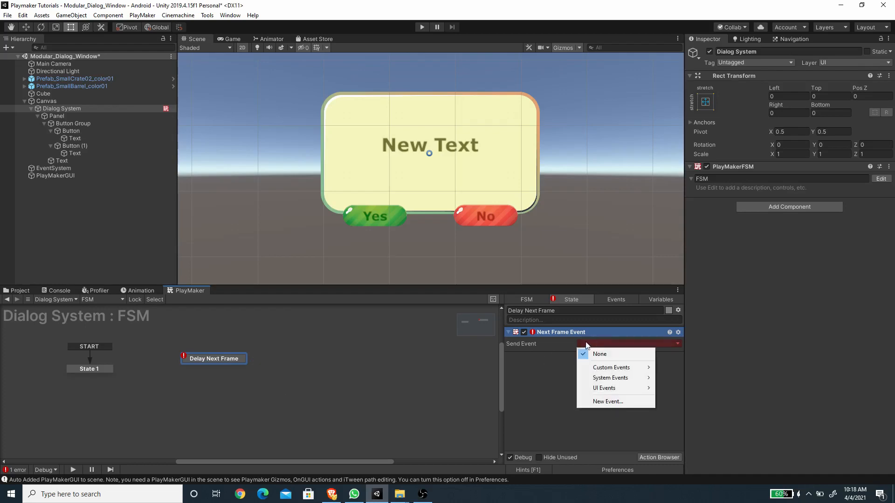
{"action": "left_click", "coordinate": [614, 352]}
{"action": "right_click", "coordinate": [234, 359]}
{"action": "mouse_move", "coordinate": [250, 363]}
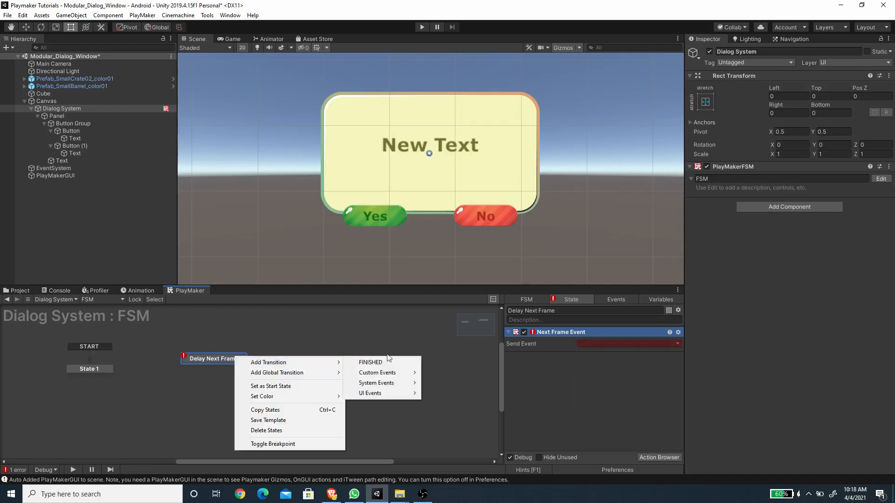
{"action": "left_click", "coordinate": [371, 361]}
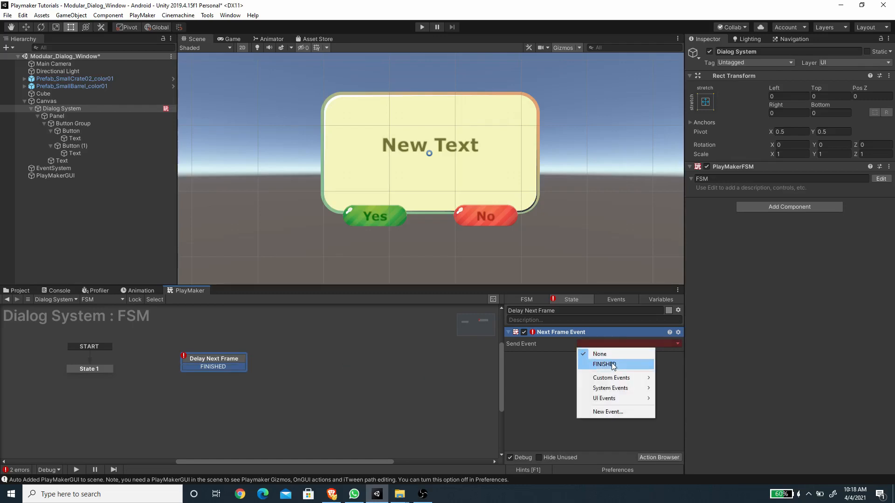
{"action": "left_click", "coordinate": [604, 364]}
Step: Link the FINISHED transition to a new state below it and name that state Show Dialog
{"action": "left_click_drag", "start_coordinate": [220, 367], "coordinate": [206, 394]}
{"action": "left_click", "coordinate": [549, 311]}
{"action": "type", "text": "Show Dilalog"}
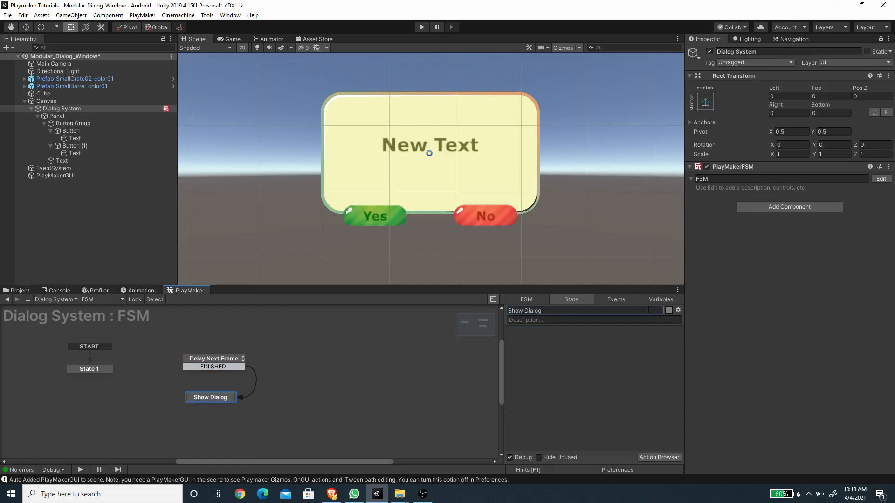
Step: Create a SHOW DIALOG event and add it as a global transition to the Delay Next Frame state
{"action": "left_click", "coordinate": [603, 299]}
{"action": "left_click", "coordinate": [562, 446]}
{"action": "type", "text": "SHO"}
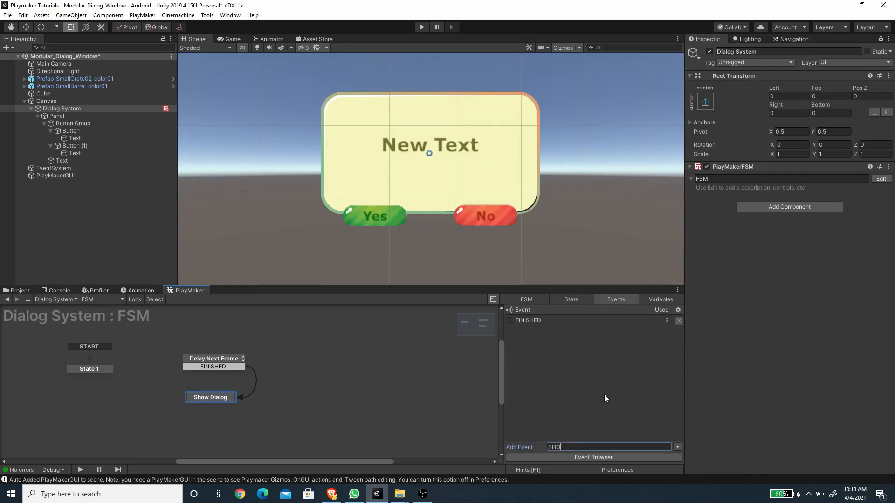
{"action": "type", "text": "W DIALOG"}
{"action": "key", "text": "Return"}
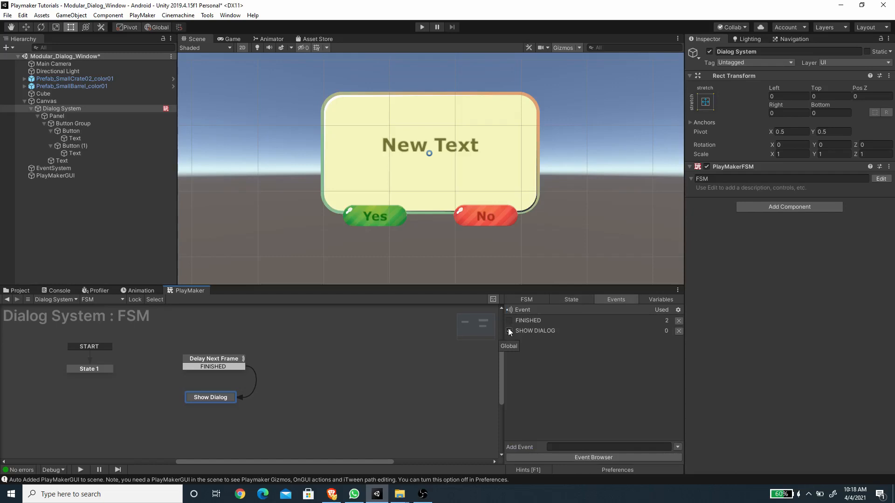
{"action": "right_click", "coordinate": [217, 359]}
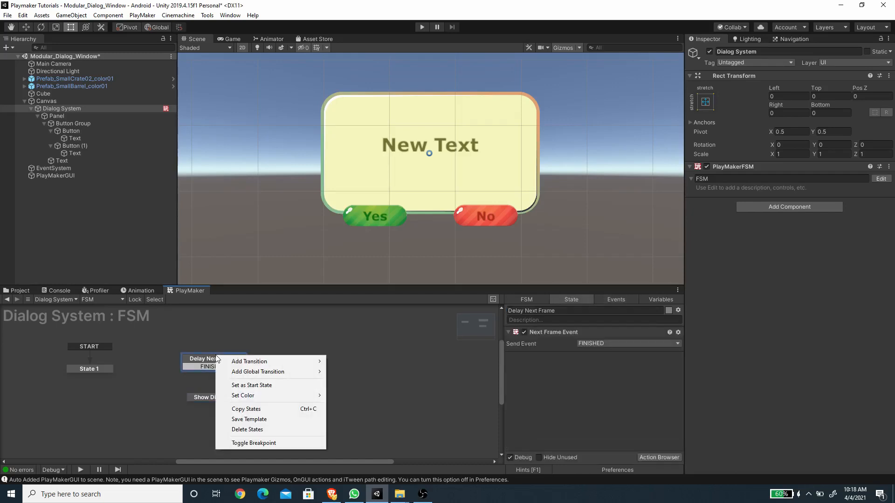
{"action": "mouse_move", "coordinate": [270, 371]}
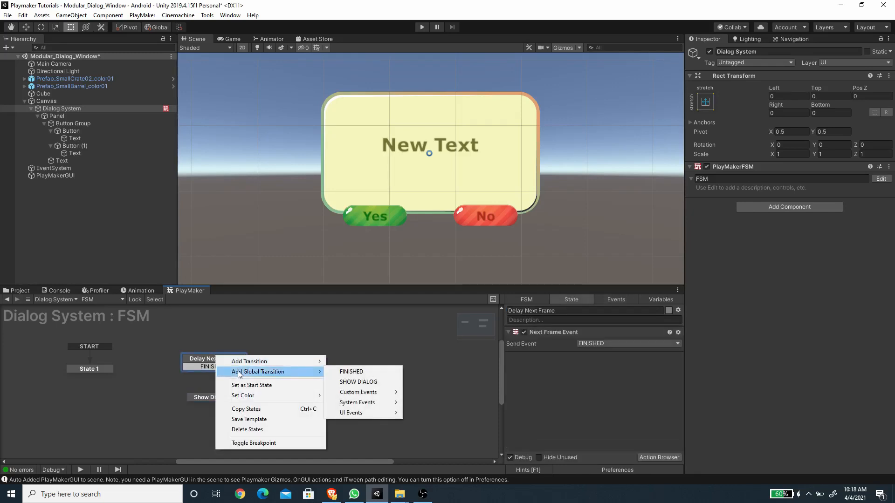
{"action": "left_click", "coordinate": [371, 384]}
Step: Create three String variables in the FSM named Message, Yes and No
{"action": "left_click", "coordinate": [209, 398]}
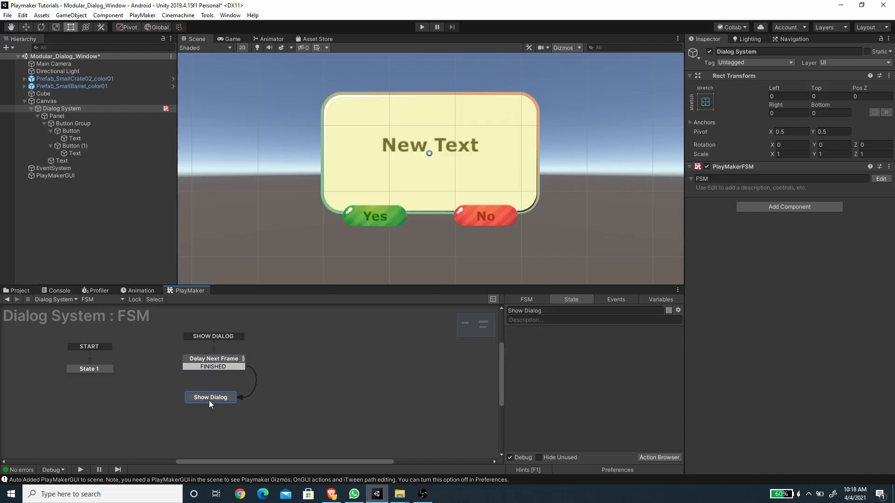
{"action": "left_click", "coordinate": [662, 300]}
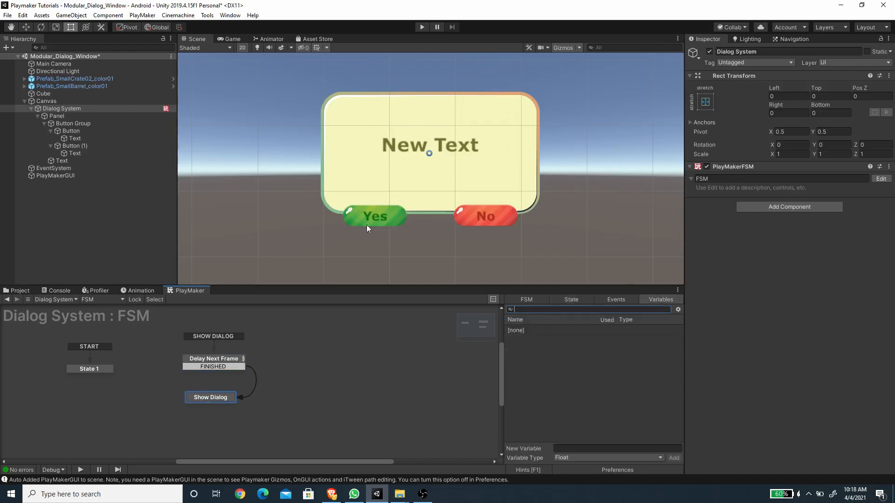
{"action": "left_click", "coordinate": [578, 457]}
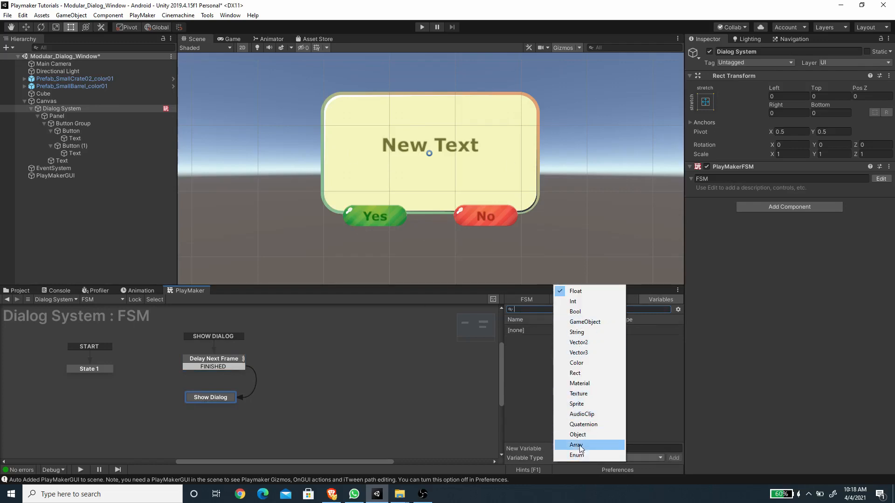
{"action": "left_click", "coordinate": [580, 332]}
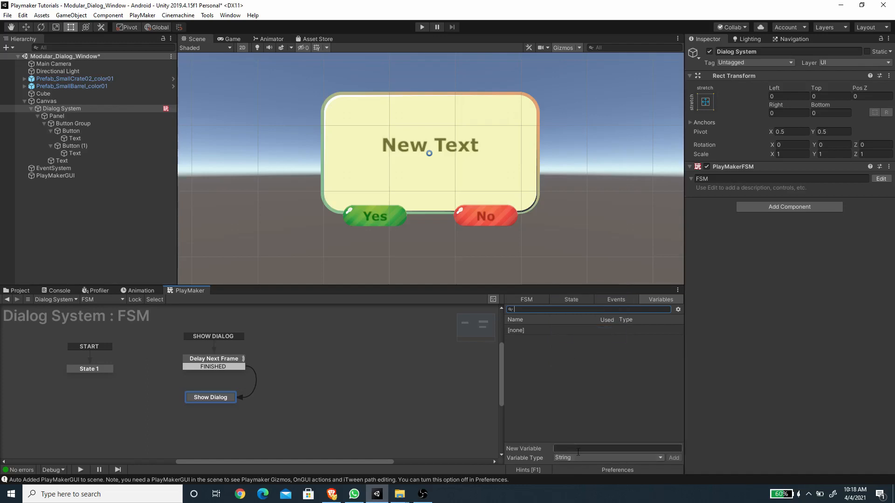
{"action": "type", "text": "Message"}
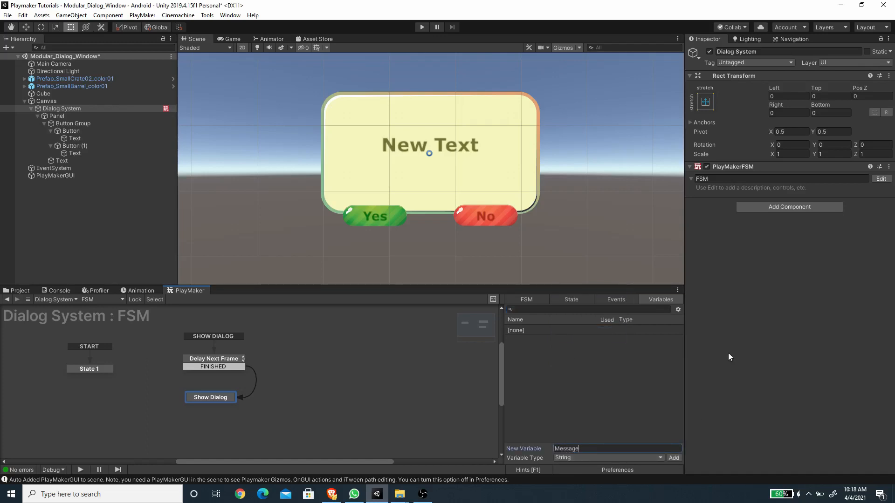
{"action": "key", "text": "Return"}
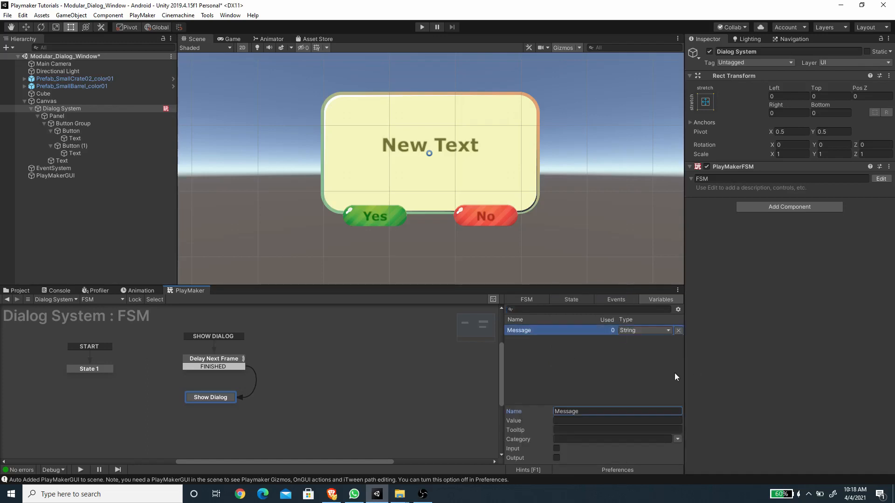
{"action": "left_click", "coordinate": [578, 448]}
{"action": "type", "text": "Yes"}
{"action": "key", "text": "Return"}
{"action": "left_click", "coordinate": [569, 449]}
{"action": "type", "text": "No"}
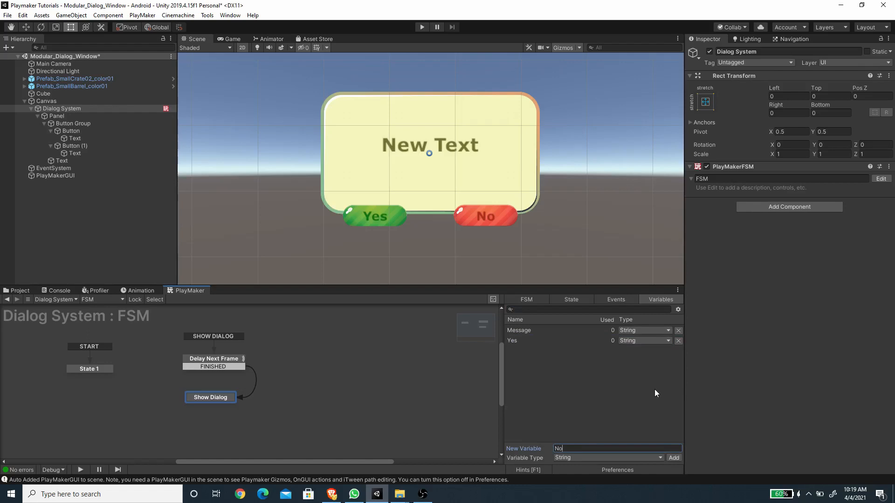
{"action": "key", "text": "Return"}
{"action": "left_click", "coordinate": [598, 388]}
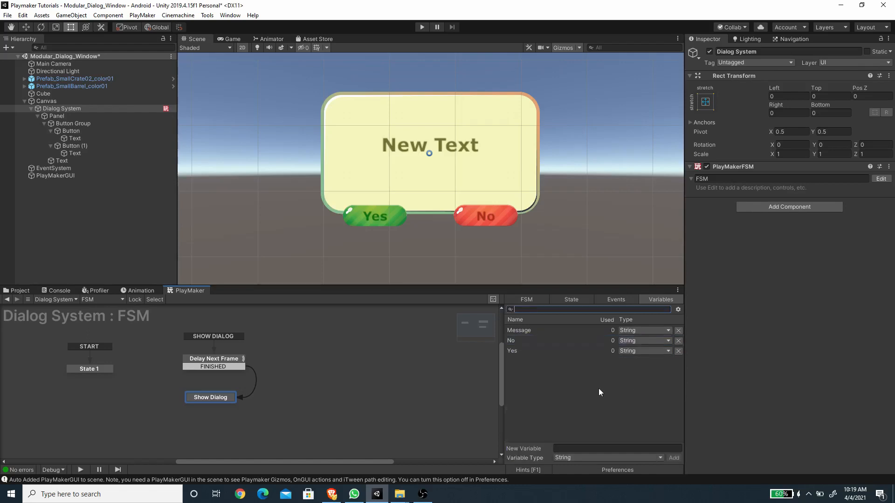
Step: Create a GameObject variable named Caller in the FSM
{"action": "left_click", "coordinate": [586, 454]}
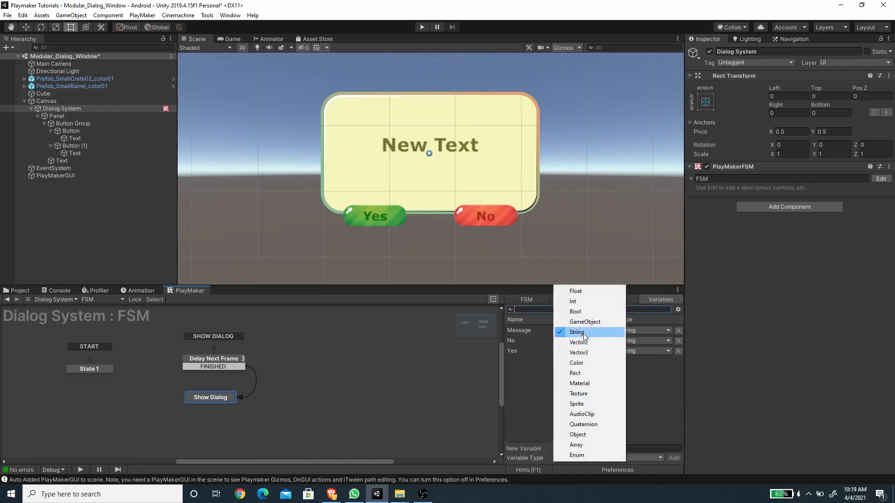
{"action": "left_click", "coordinate": [585, 321]}
{"action": "key", "text": "Tab"}
{"action": "type", "text": "Caller"}
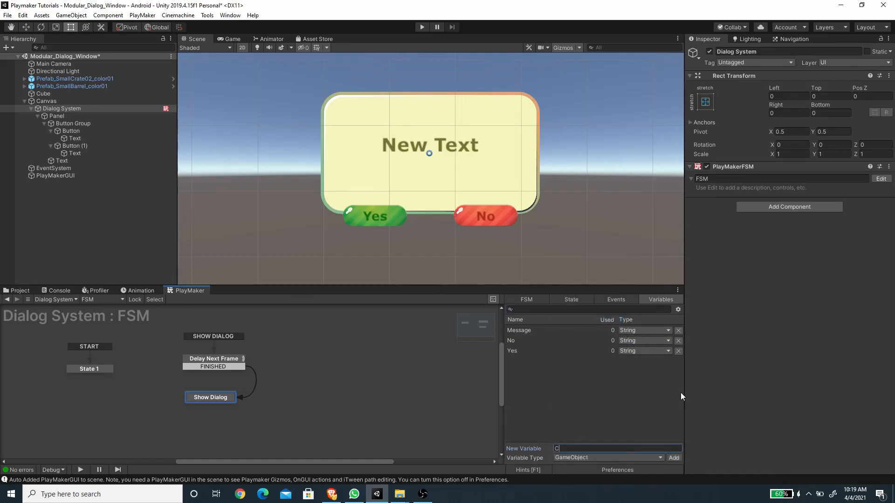
{"action": "key", "text": "Return"}
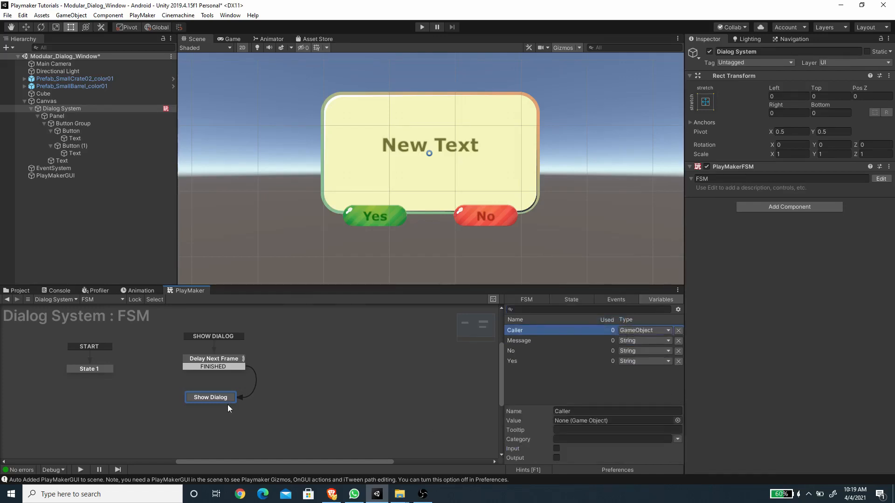
Step: Add two UI Text Set Text actions to the Show Dialog state
{"action": "left_click", "coordinate": [211, 398]}
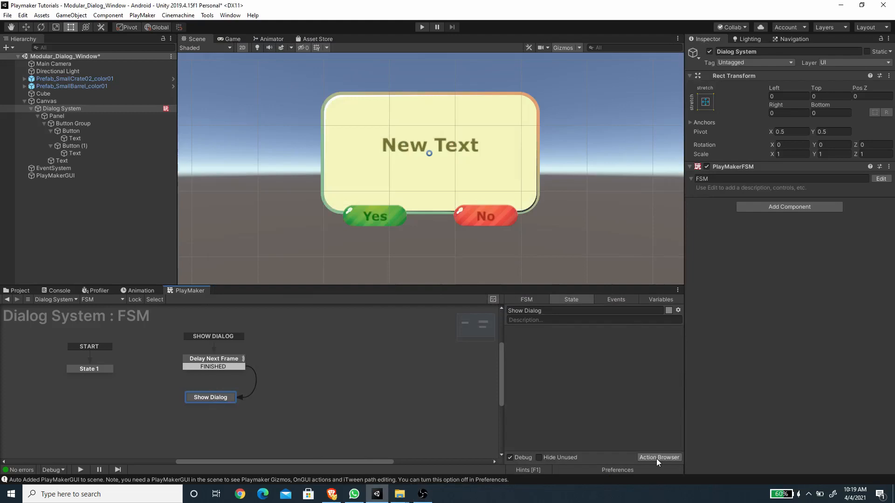
{"action": "left_click", "coordinate": [658, 458]}
{"action": "type", "text": "ui text"}
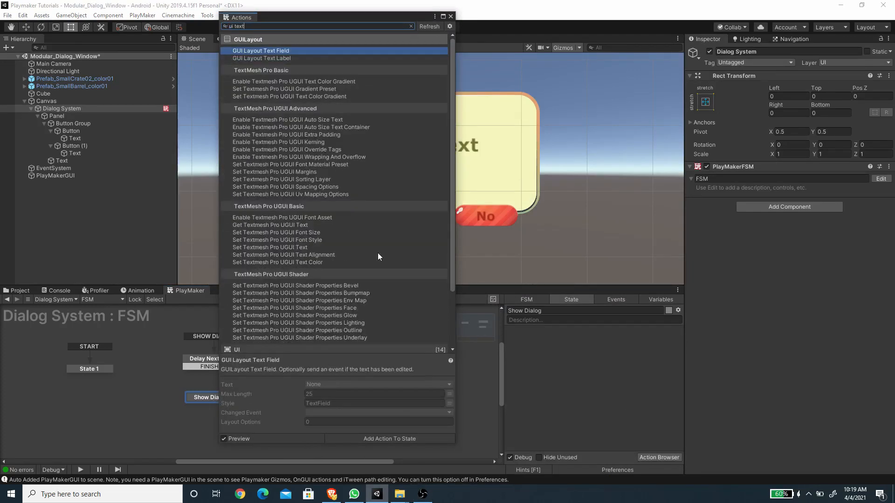
{"action": "scroll", "coordinate": [346, 206], "scroll_direction": "down", "scroll_amount": 3}
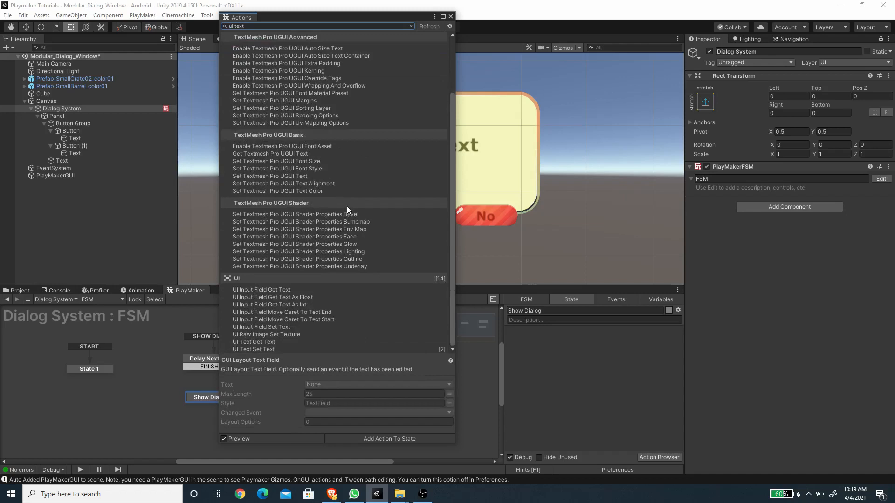
{"action": "double_click", "coordinate": [258, 348]}
{"action": "double_click", "coordinate": [259, 340]}
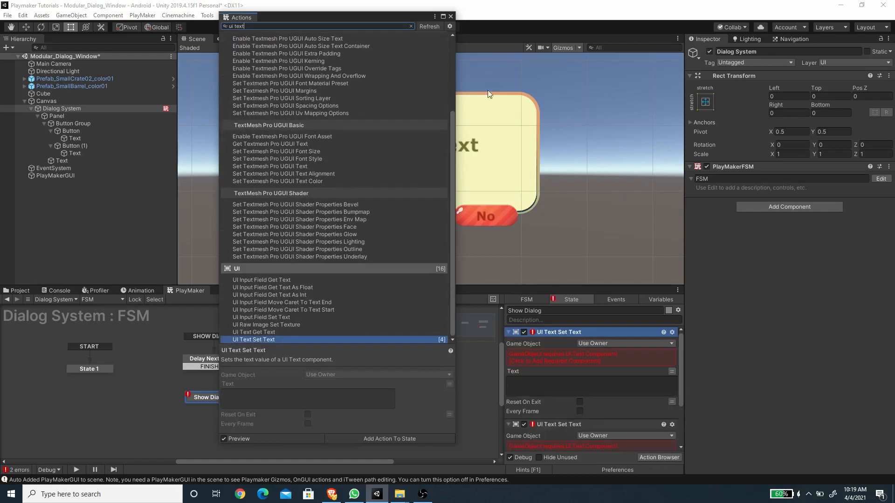
{"action": "left_click", "coordinate": [450, 16]}
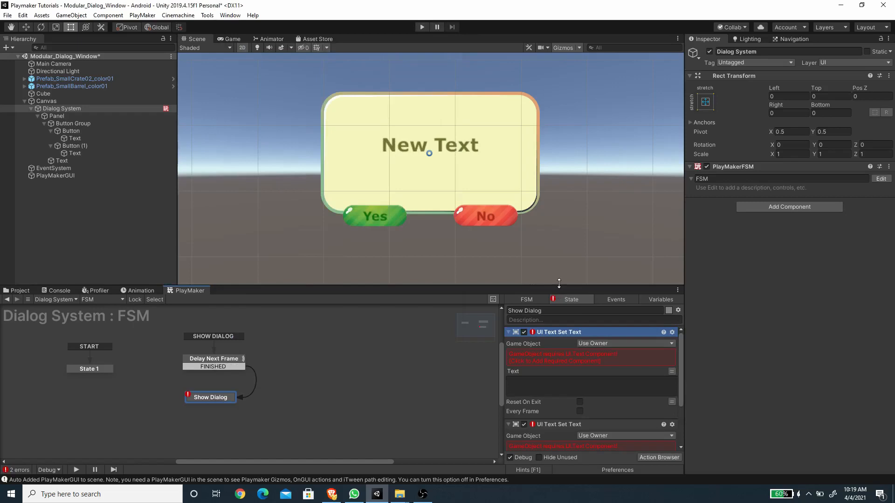
Step: Enlarge the PlayMaker editor area and set both UI Text Set Text actions to Specify Game Object
{"action": "left_click_drag", "start_coordinate": [558, 285], "coordinate": [559, 199]}
{"action": "left_click", "coordinate": [627, 257]}
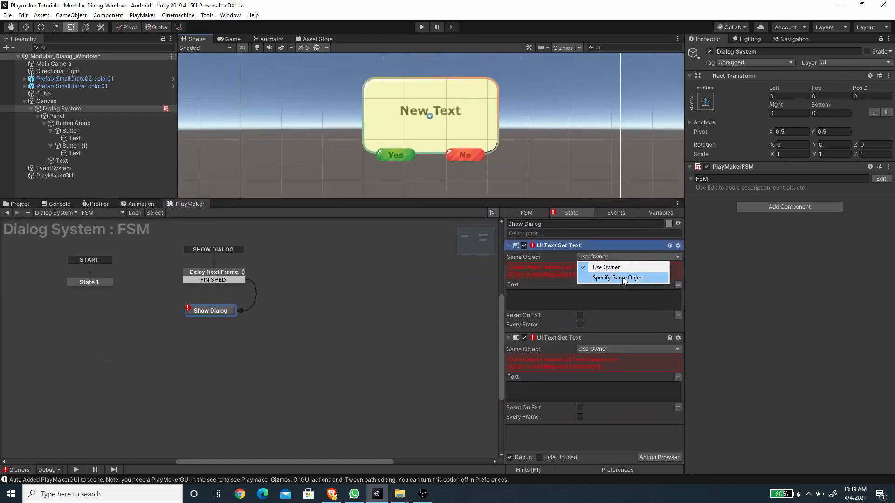
{"action": "left_click", "coordinate": [618, 278]}
{"action": "left_click", "coordinate": [609, 340]}
{"action": "left_click", "coordinate": [620, 360]}
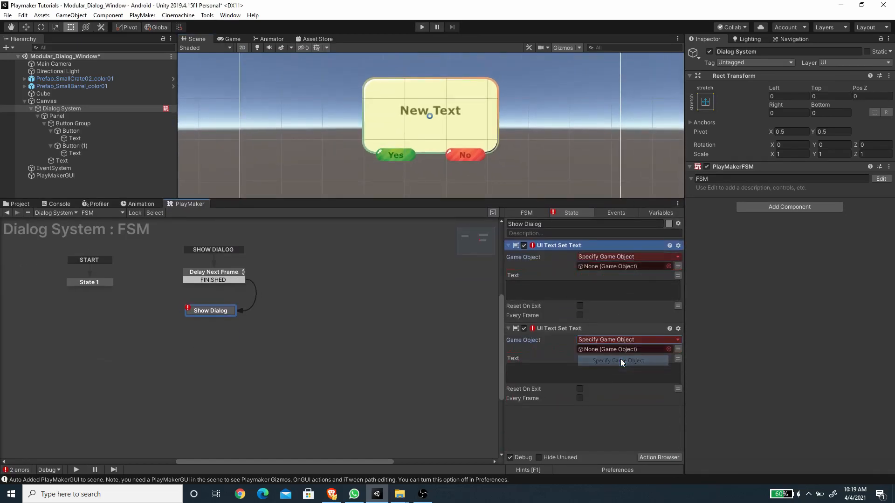
Step: Assign the Panel's message Text to the first UI Text Set Text action and the Yes button's Text to the second
{"action": "left_click_drag", "start_coordinate": [60, 161], "coordinate": [595, 267]}
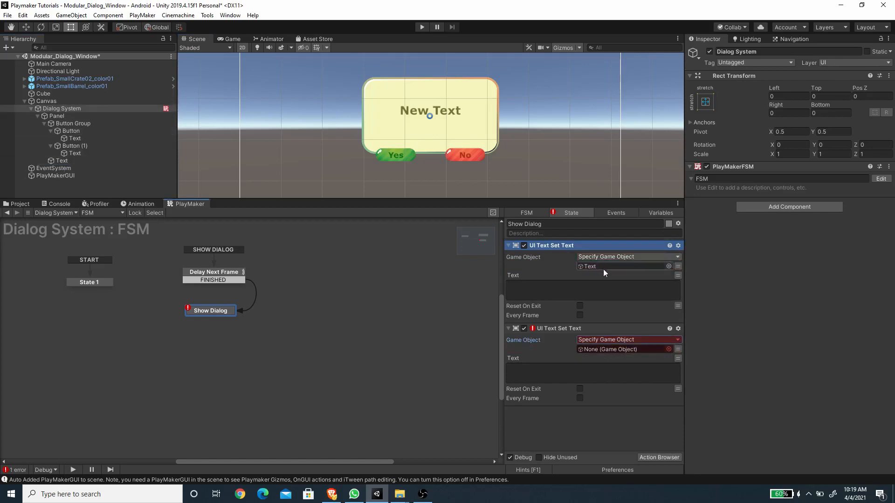
{"action": "left_click", "coordinate": [44, 123]}
{"action": "left_click_drag", "start_coordinate": [58, 131], "coordinate": [608, 268]}
{"action": "left_click", "coordinate": [44, 123]}
{"action": "left_click_drag", "start_coordinate": [73, 138], "coordinate": [601, 347]}
{"action": "left_click", "coordinate": [580, 329]}
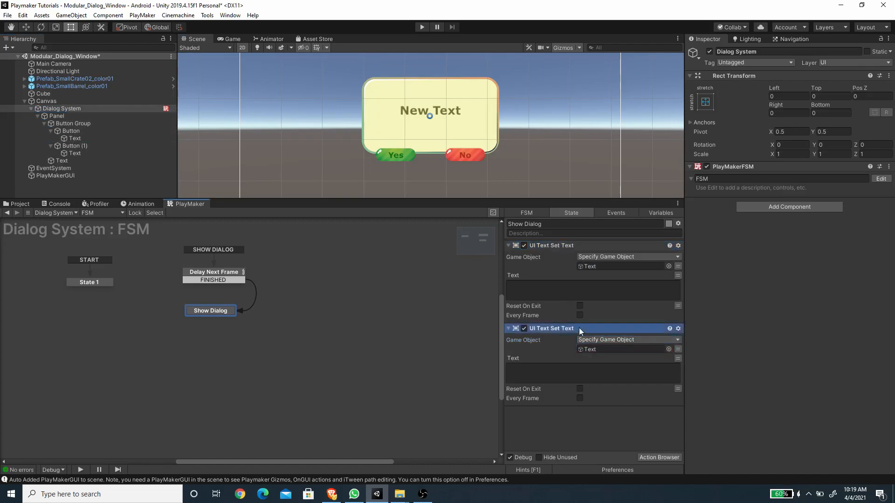
Step: Paste a third UI Text Set Text action for the No label into the Show Dialog state and assign its Text object
{"action": "key", "text": "ctrl+v"}
{"action": "scroll", "coordinate": [578, 340], "scroll_direction": "down", "scroll_amount": 2}
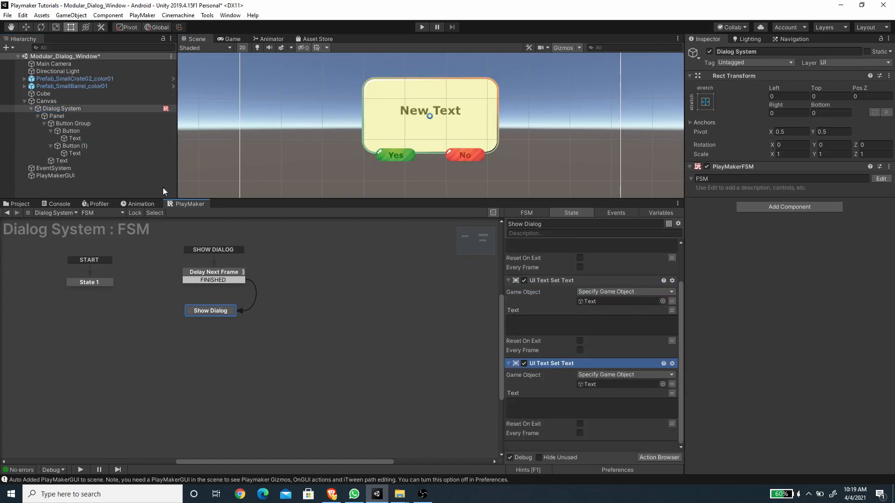
{"action": "left_click_drag", "start_coordinate": [62, 160], "coordinate": [634, 389]}
{"action": "scroll", "coordinate": [628, 360], "scroll_direction": "up", "scroll_amount": 3}
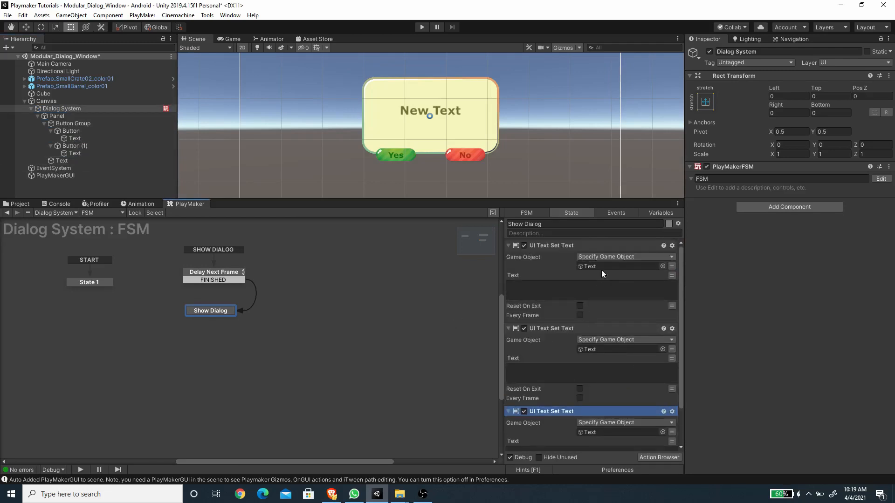
Step: Bind the first UI Text Set Text action's text to the Message variable and collapse the action
{"action": "left_click", "coordinate": [672, 275]}
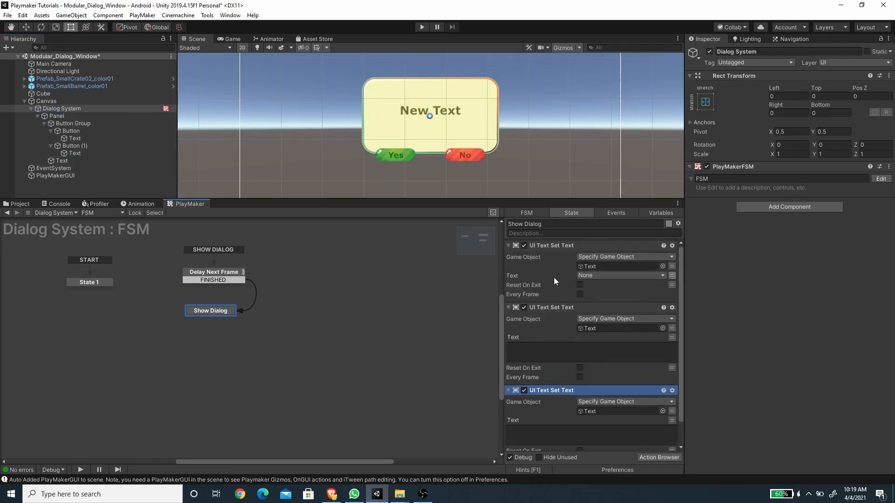
{"action": "left_click", "coordinate": [613, 275]}
{"action": "left_click", "coordinate": [602, 298]}
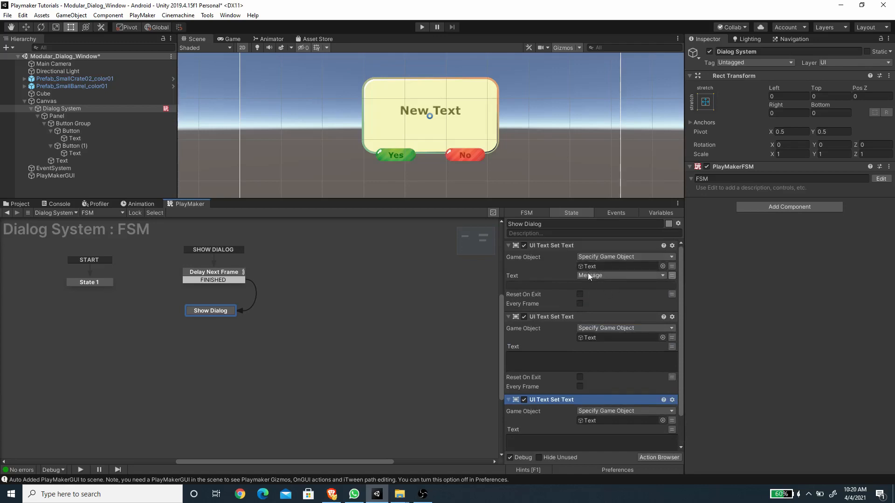
{"action": "left_click", "coordinate": [508, 246]}
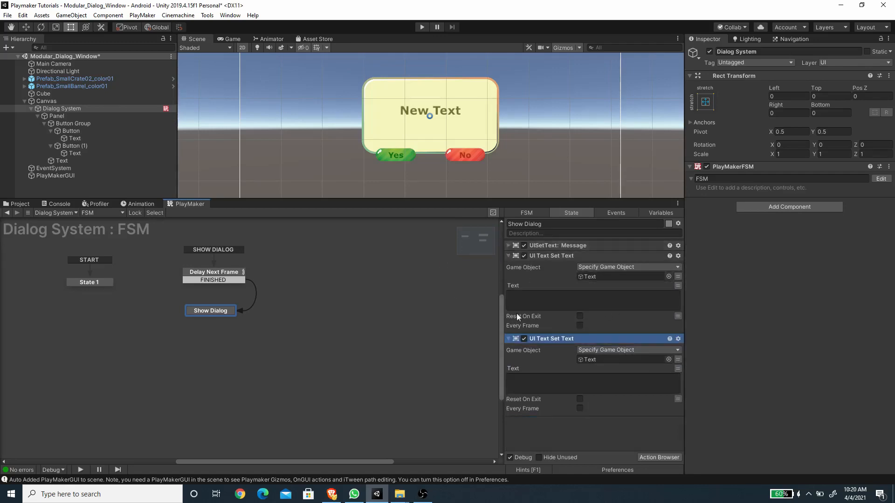
Step: Bind the second UI Text Set Text action to the Yes variable and the third to the No variable, collapsing both
{"action": "left_click", "coordinate": [678, 286]}
{"action": "left_click", "coordinate": [599, 285]}
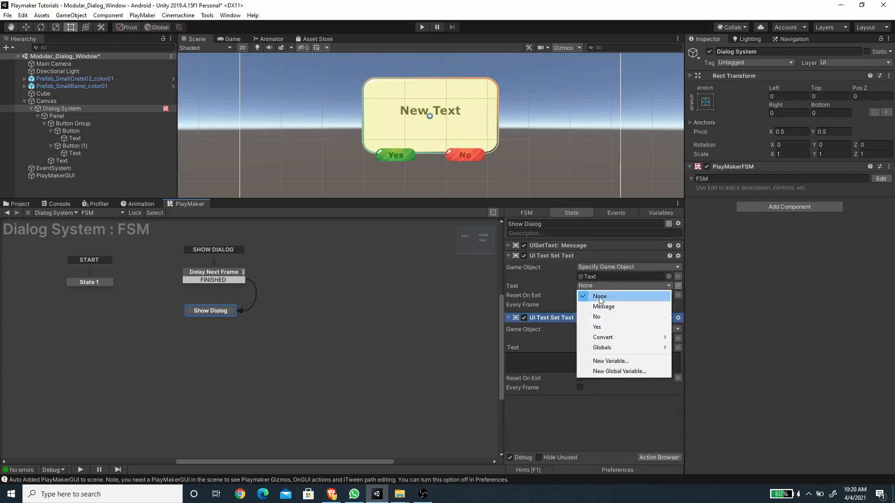
{"action": "left_click", "coordinate": [607, 327]}
{"action": "left_click", "coordinate": [508, 256]}
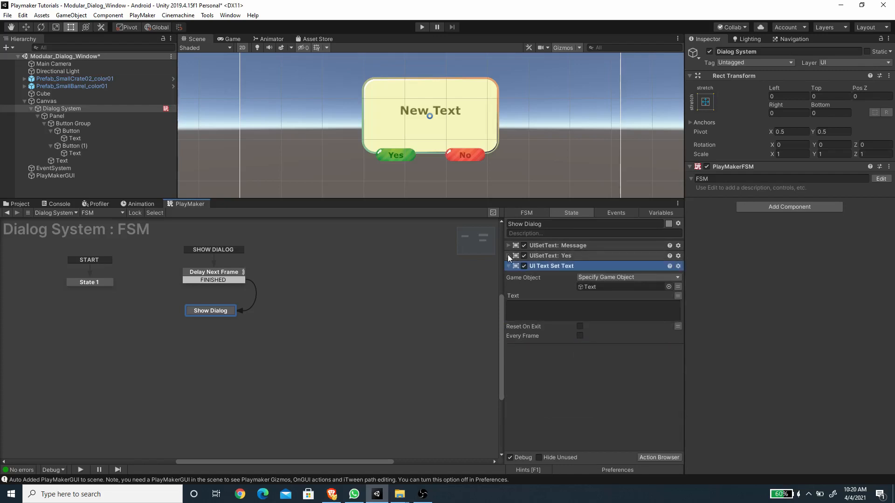
{"action": "left_click", "coordinate": [678, 287]}
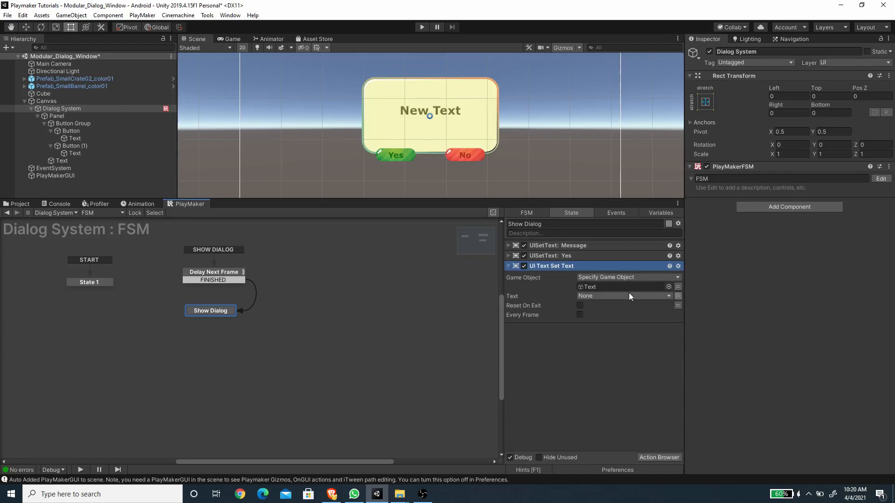
{"action": "left_click", "coordinate": [625, 295]}
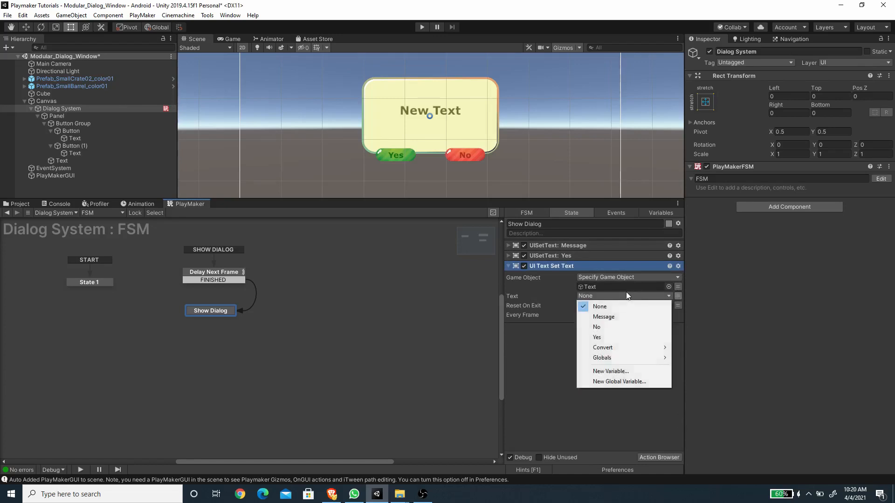
{"action": "left_click", "coordinate": [602, 327]}
{"action": "left_click", "coordinate": [508, 266]}
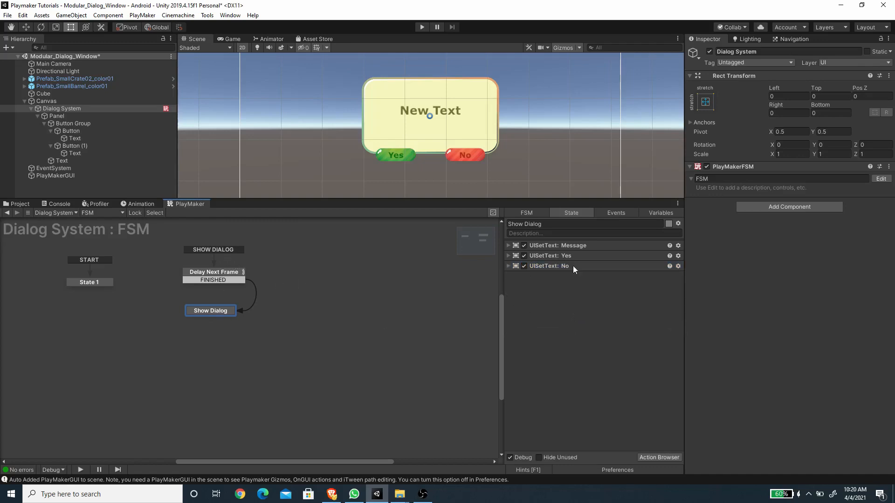
Step: Add an Activate Game Object action to the Show Dialog state with Recursive turned off
{"action": "left_click", "coordinate": [660, 458]}
{"action": "type", "text": "ac"}
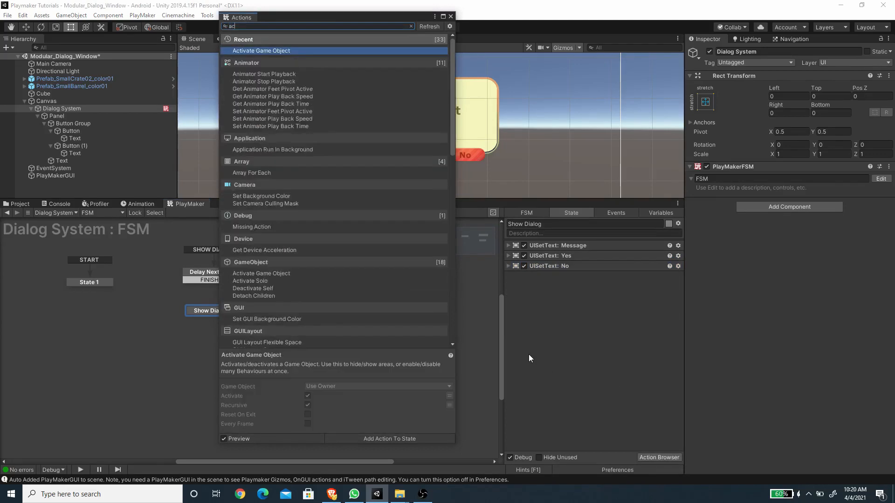
{"action": "type", "text": "ti"}
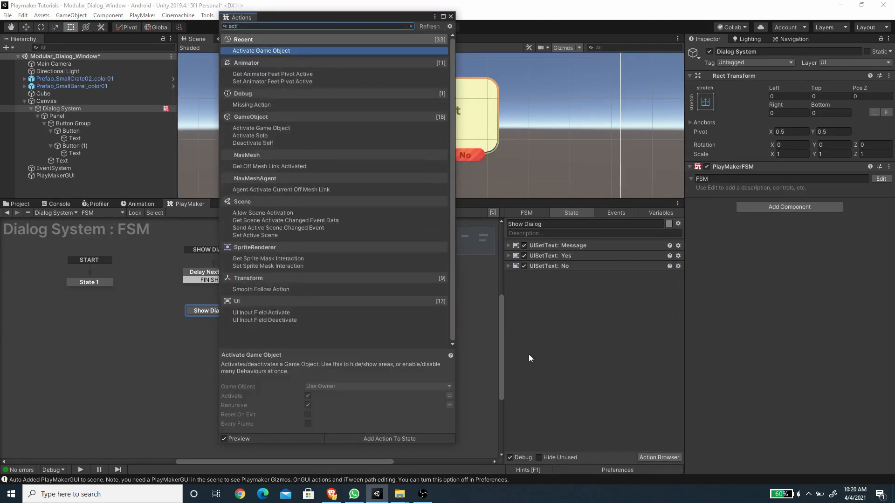
{"action": "double_click", "coordinate": [281, 50]}
{"action": "left_click", "coordinate": [451, 16]}
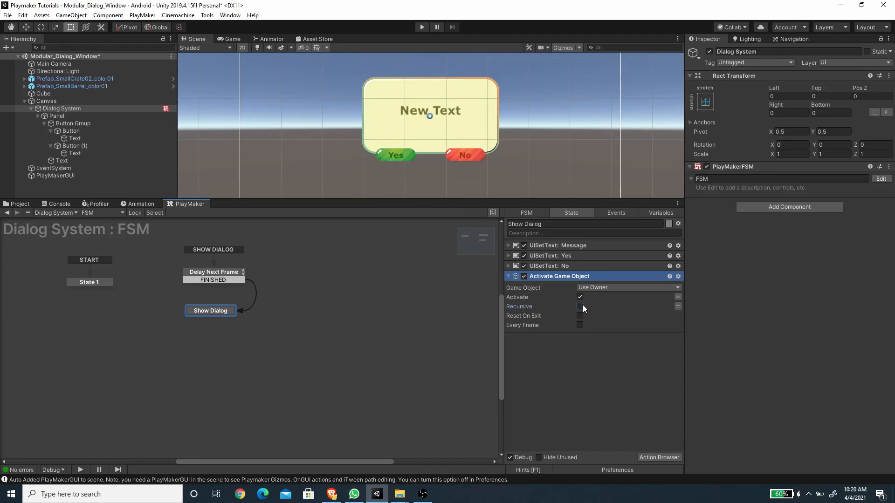
Step: Set the Show Dialog state's Activate Game Object action to Specify Game Object and assign the Panel
{"action": "left_click", "coordinate": [600, 288]}
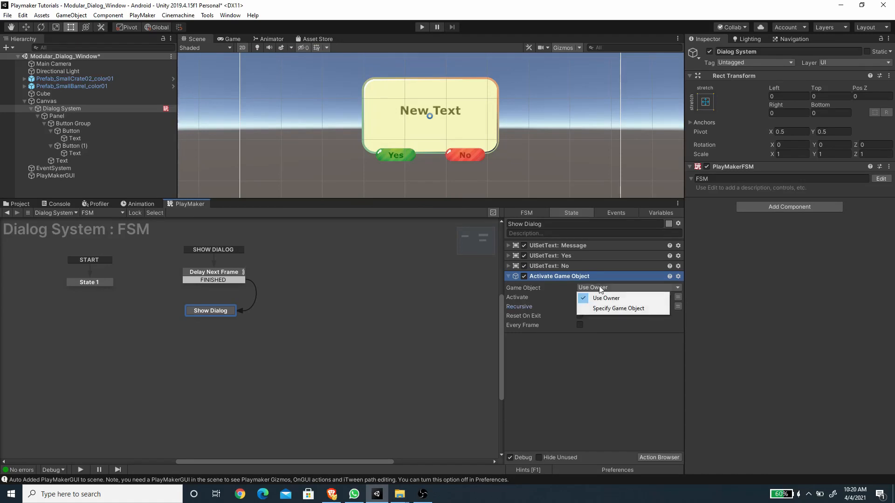
{"action": "left_click", "coordinate": [610, 308]}
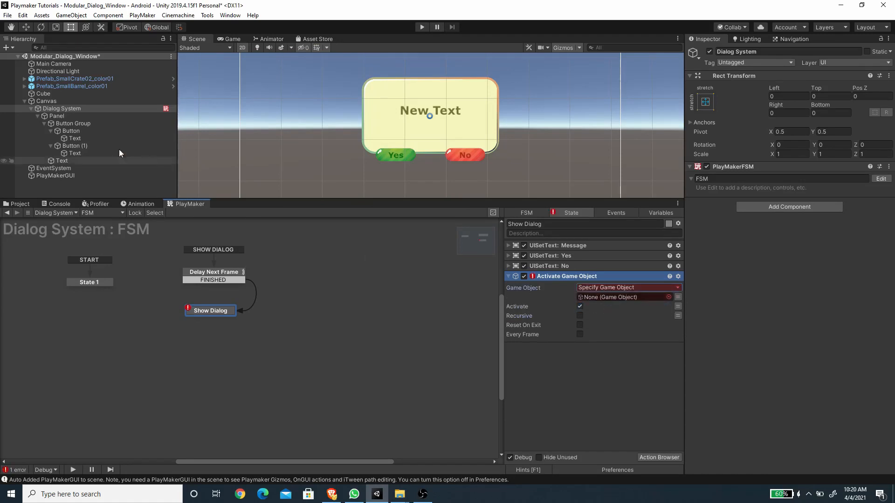
{"action": "left_click_drag", "start_coordinate": [59, 117], "coordinate": [604, 298]}
{"action": "left_click", "coordinate": [545, 353]}
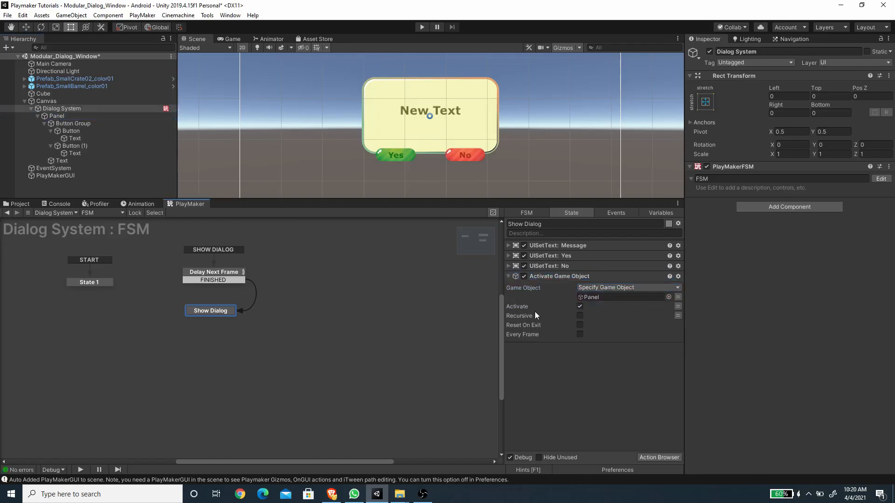
Step: Add an Activate Game Object action to State 1 with Activate and Recursive turned off
{"action": "left_click", "coordinate": [99, 282]}
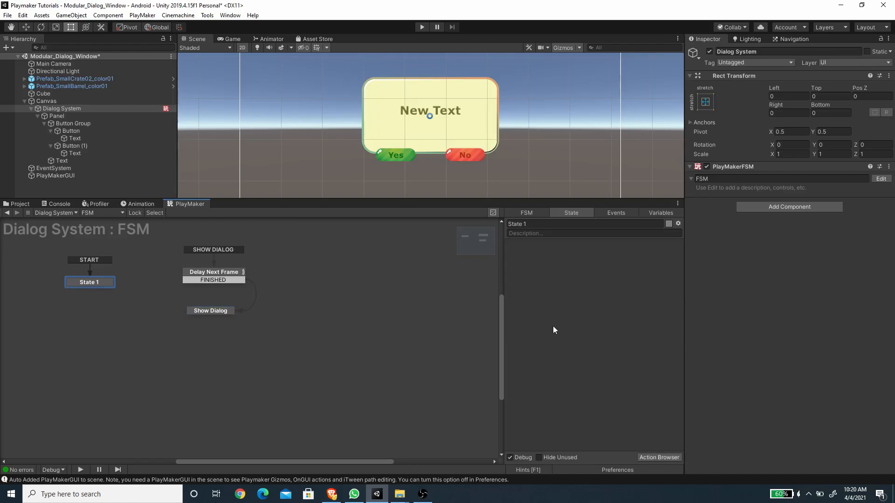
{"action": "left_click", "coordinate": [659, 458]}
{"action": "double_click", "coordinate": [253, 50]}
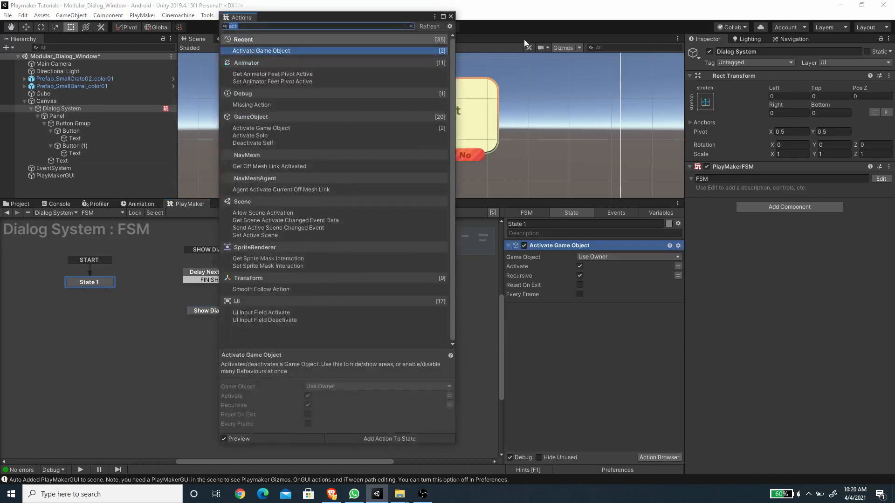
{"action": "left_click", "coordinate": [450, 16]}
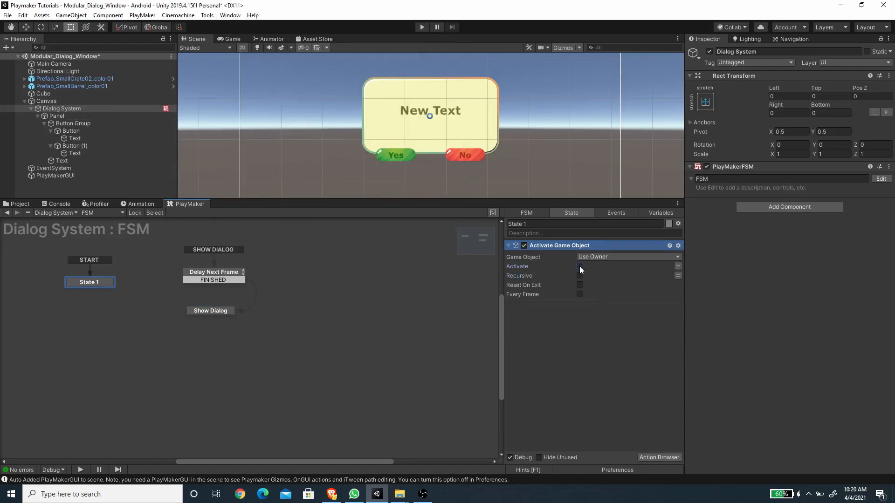
Step: Set State 1's Activate Game Object action to Specify Game Object and assign the Panel to it
{"action": "left_click", "coordinate": [594, 256]}
{"action": "left_click", "coordinate": [604, 282]}
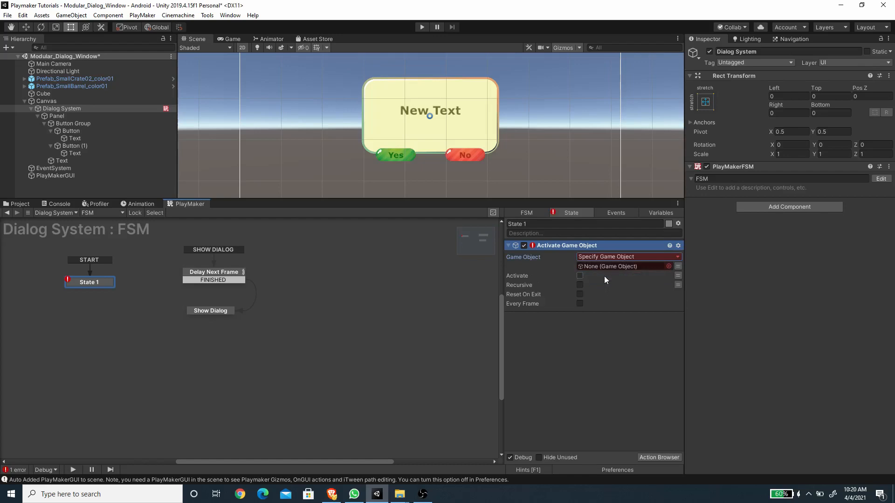
{"action": "left_click", "coordinate": [58, 116]}
{"action": "left_click_drag", "start_coordinate": [58, 116], "coordinate": [627, 267]}
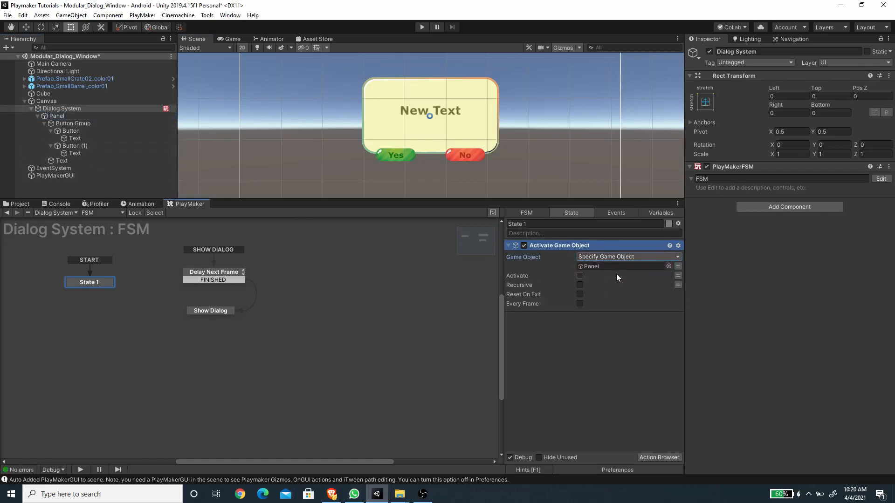
Step: Add an event named YES EVENT to the FSM and mark it as global
{"action": "left_click", "coordinate": [215, 313]}
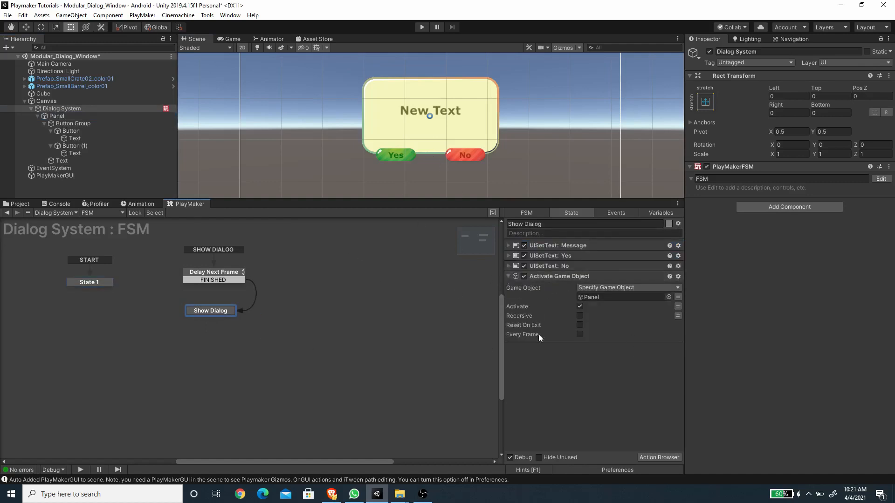
{"action": "left_click", "coordinate": [625, 211]}
{"action": "left_click", "coordinate": [575, 447]}
{"action": "type", "text": "YES EVENT"}
{"action": "key", "text": "Return"}
{"action": "left_click", "coordinate": [509, 255]}
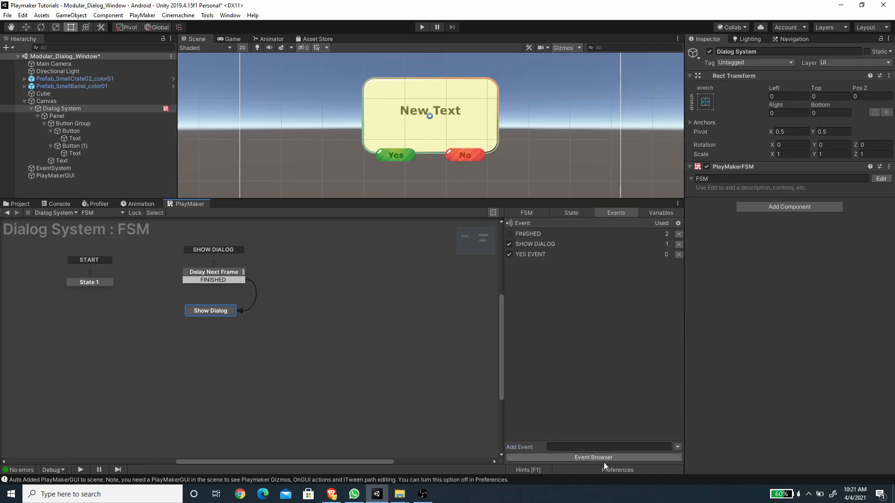
Step: Add an event named NO EVENT to the FSM and mark it as global
{"action": "type", "text": "NO E"}
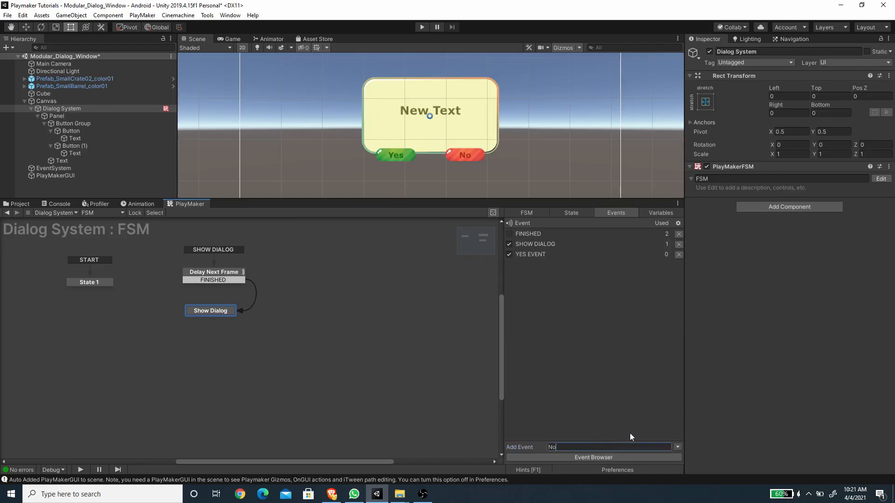
{"action": "type", "text": "VENT"}
{"action": "key", "text": "Return"}
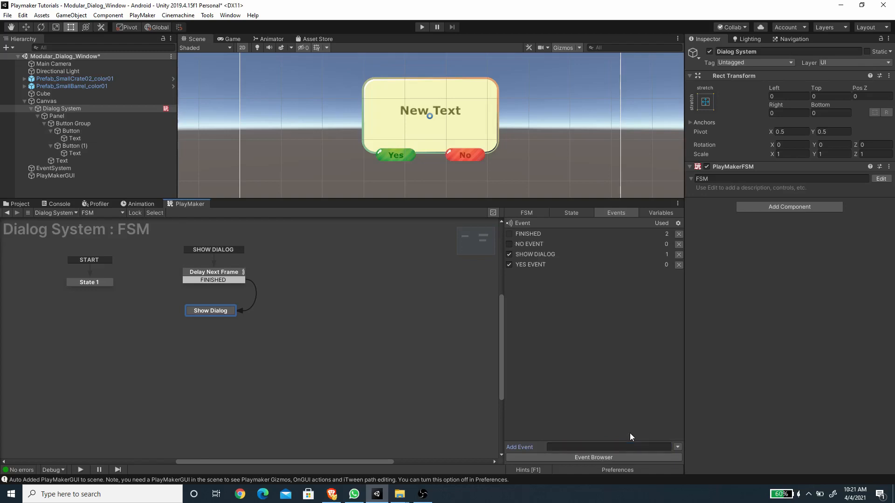
{"action": "left_click", "coordinate": [508, 244]}
Step: Add a UI Button On Click Event action to the Show Dialog state
{"action": "left_click", "coordinate": [572, 213]}
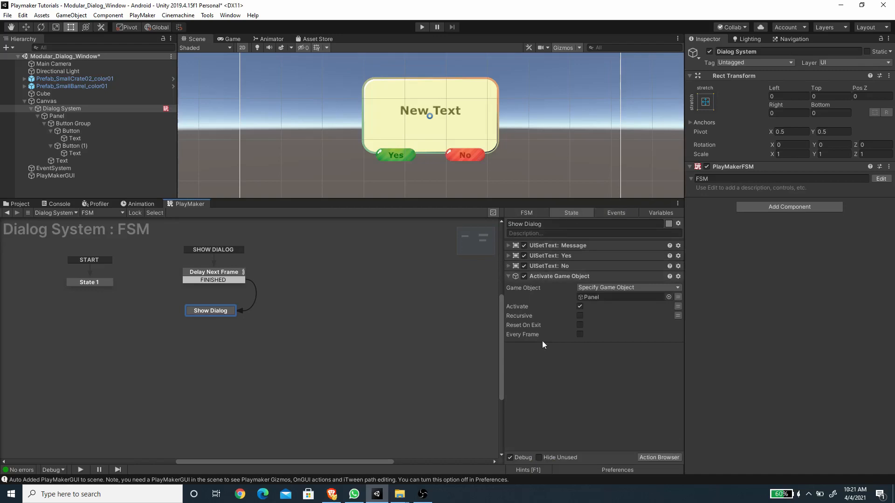
{"action": "left_click", "coordinate": [670, 459]}
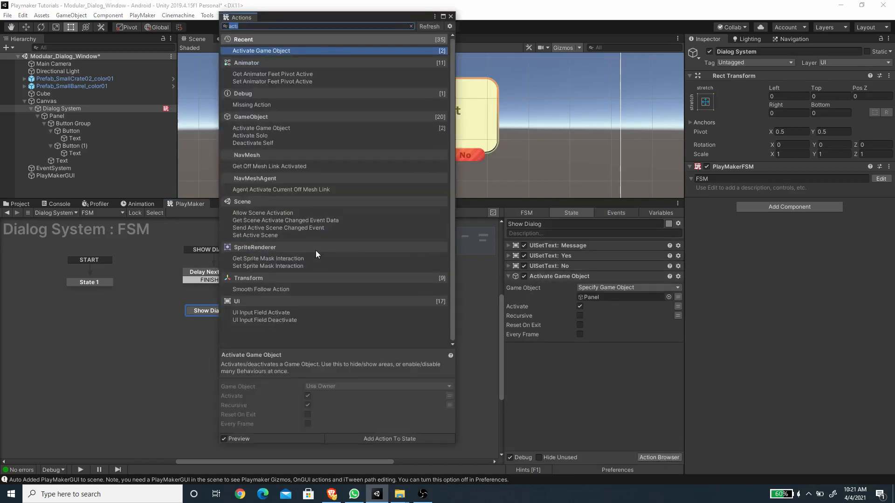
{"action": "type", "text": "button"}
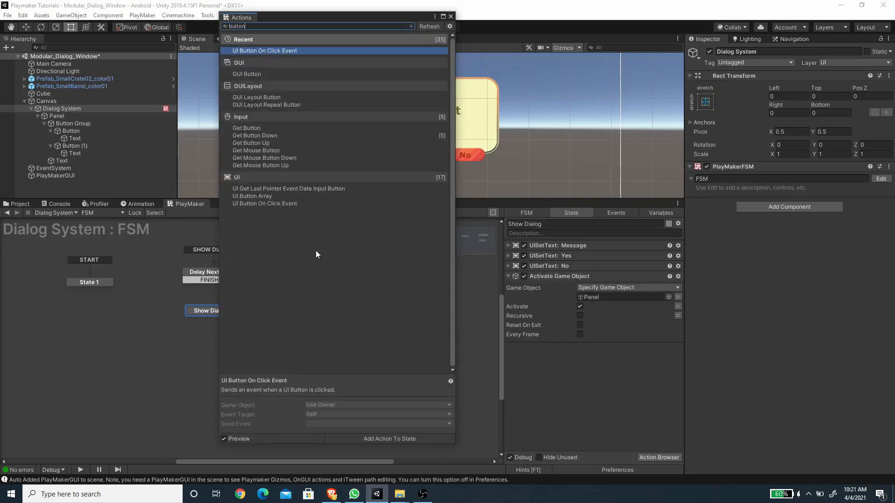
{"action": "left_click", "coordinate": [275, 204]}
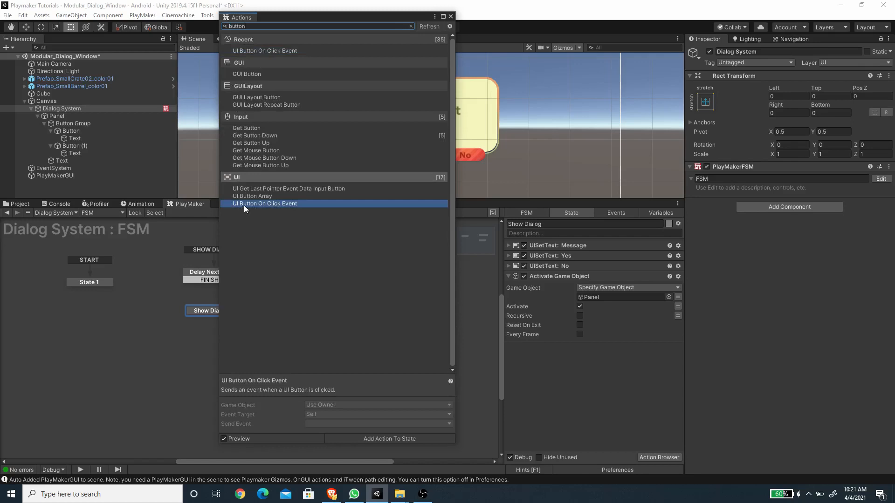
{"action": "double_click", "coordinate": [273, 203]}
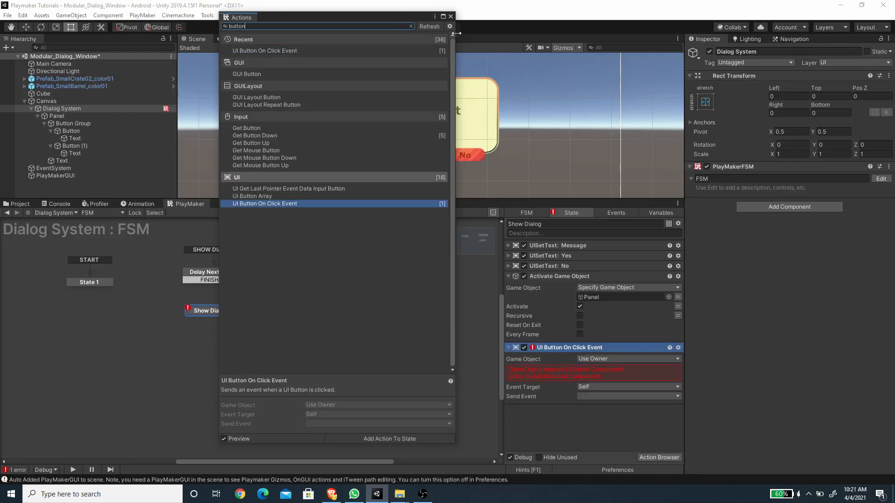
{"action": "left_click", "coordinate": [450, 17]}
Step: Assign the Yes button as the UI Button On Click Event's specified game object and have it send YES EVENT
{"action": "left_click", "coordinate": [629, 357]}
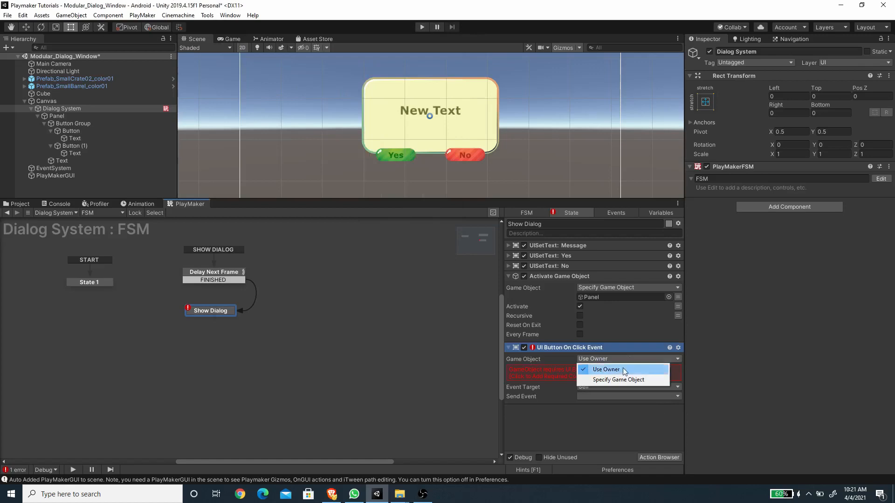
{"action": "left_click", "coordinate": [624, 376]}
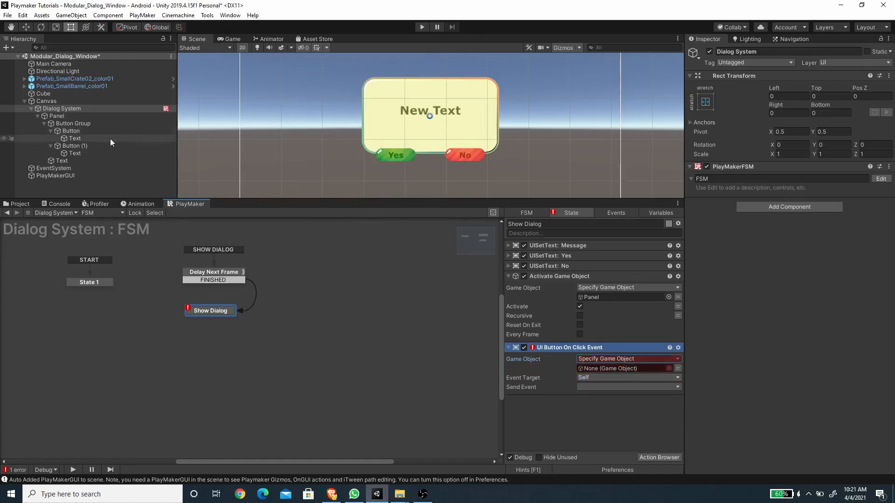
{"action": "left_click_drag", "start_coordinate": [72, 131], "coordinate": [595, 369]}
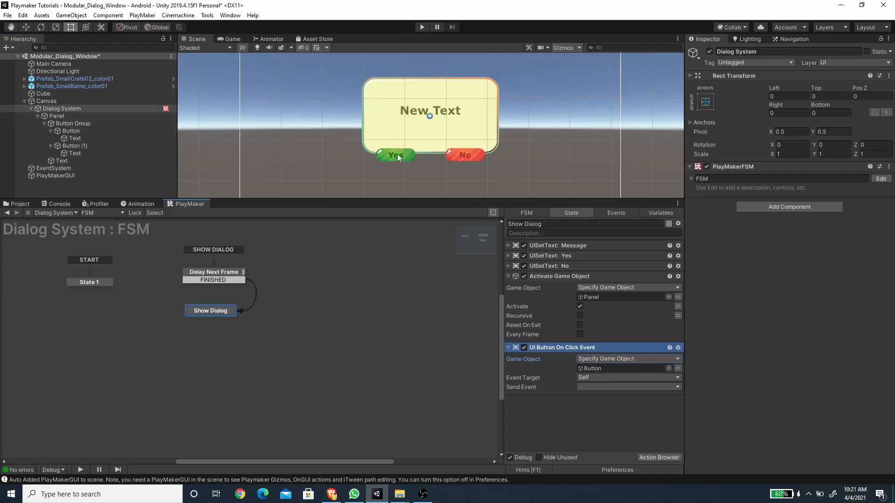
{"action": "left_click", "coordinate": [593, 387]}
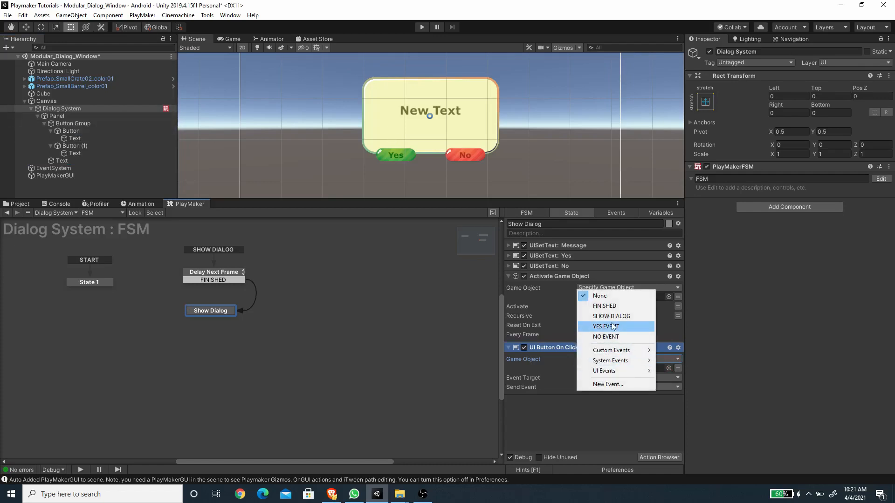
{"action": "left_click", "coordinate": [604, 327]}
{"action": "left_click", "coordinate": [577, 427]}
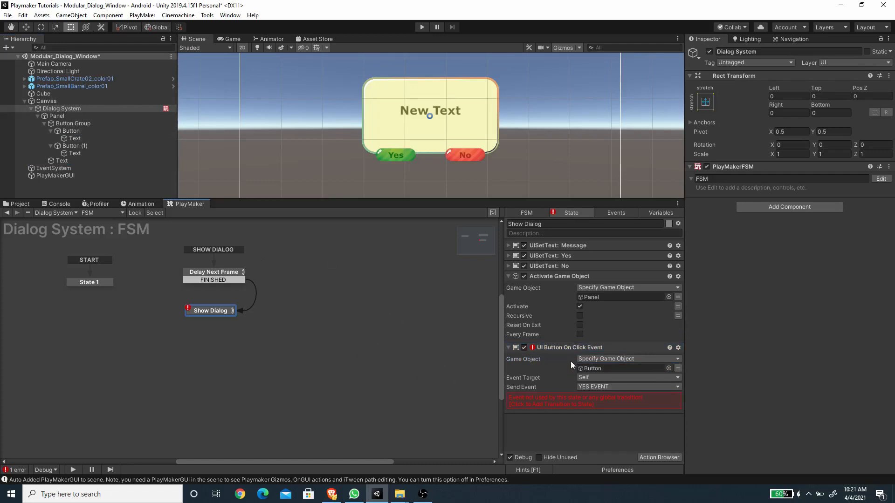
Step: Duplicate the UI Button On Click Event action in Show Dialog, targeting the No button, Button (1), and sending NO EVENT
{"action": "left_click", "coordinate": [568, 345]}
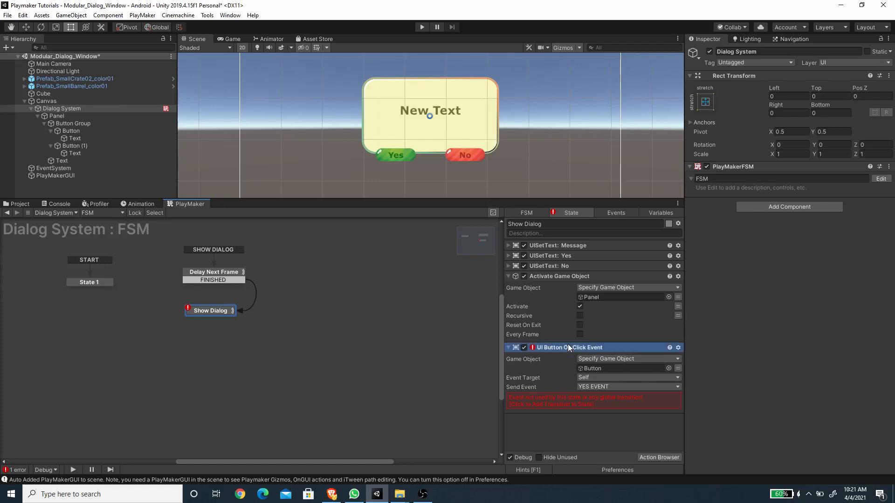
{"action": "key", "text": "ctrl+v"}
{"action": "scroll", "coordinate": [558, 356], "scroll_direction": "down", "scroll_amount": 3}
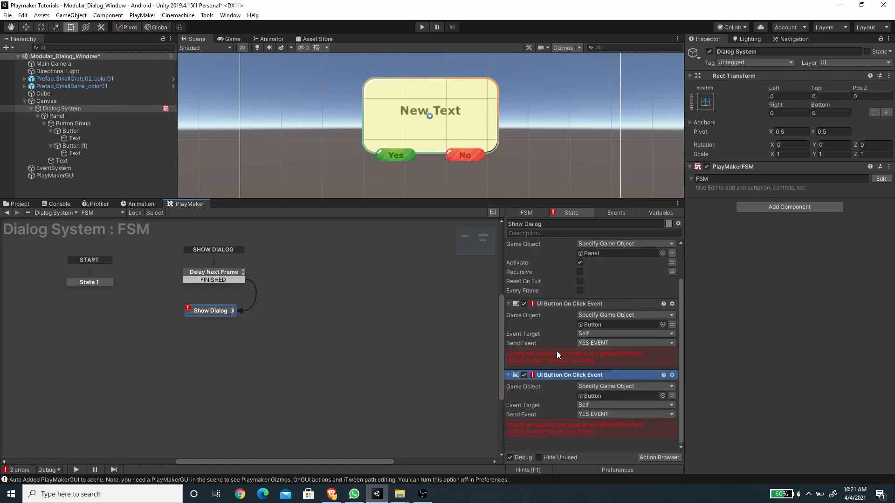
{"action": "left_click_drag", "start_coordinate": [75, 146], "coordinate": [630, 396]}
{"action": "left_click", "coordinate": [613, 415]}
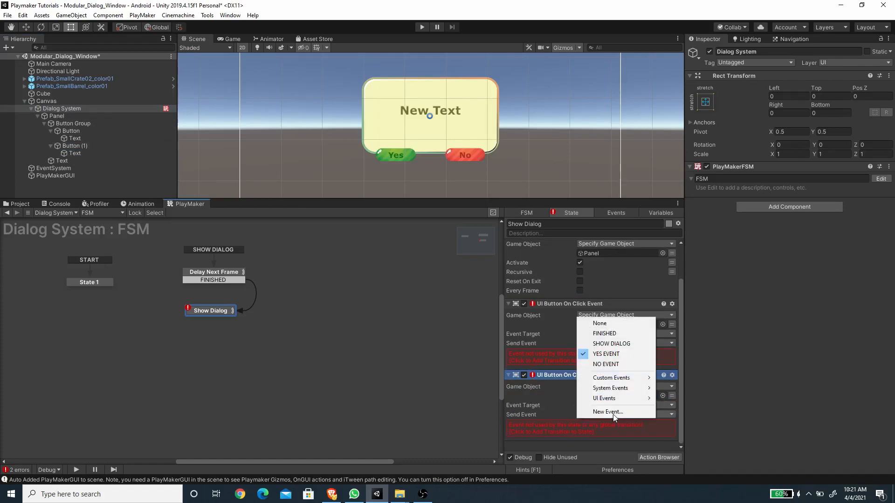
{"action": "left_click", "coordinate": [606, 368]}
Step: Add a new state to the FSM beside Delay Next Frame and name it Clicked Yes
{"action": "left_click", "coordinate": [291, 286]}
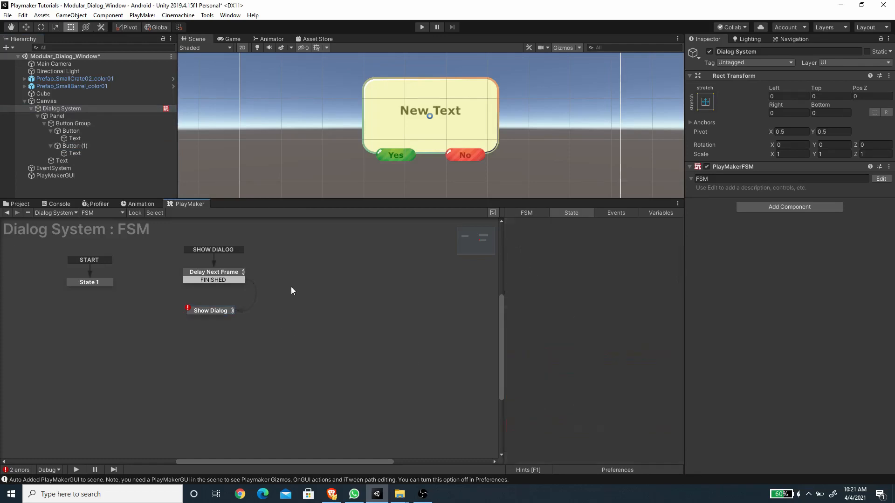
{"action": "right_click", "coordinate": [317, 279]}
{"action": "left_click", "coordinate": [342, 284]}
{"action": "left_click", "coordinate": [549, 224]}
{"action": "type", "text": "Click T"}
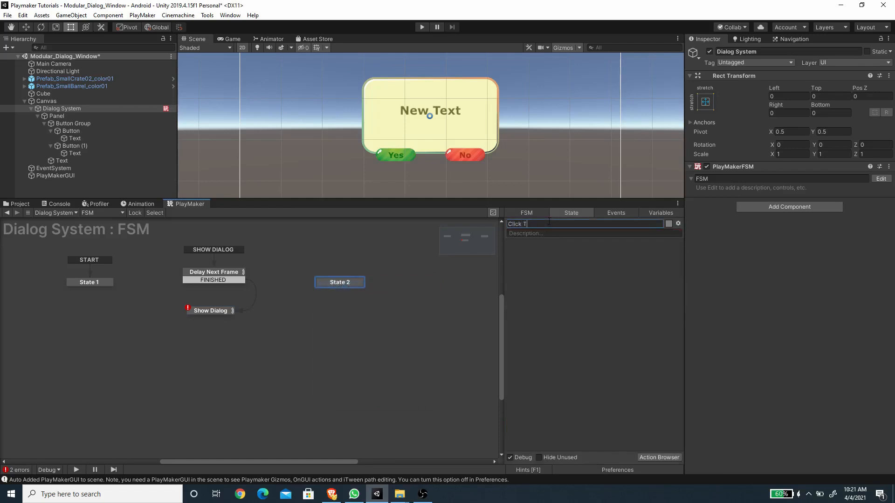
{"action": "type", "text": "e"}
{"action": "key", "text": "BackSpace"}
{"action": "key", "text": "BackSpace"}
{"action": "key", "text": "BackSpace"}
{"action": "type", "text": "ed Yes"}
Step: Add a global transition for YES EVENT to the Clicked Yes state and check the button actions in Show Dialog
{"action": "right_click", "coordinate": [342, 320]}
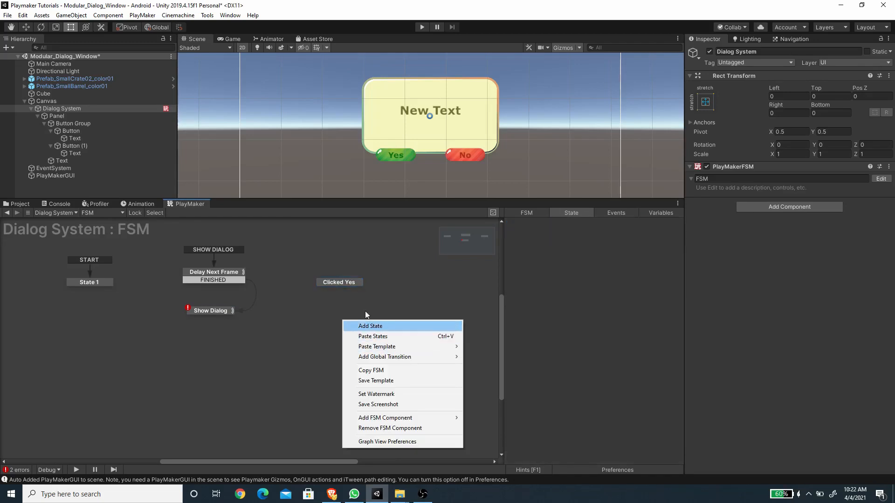
{"action": "left_click", "coordinate": [310, 255]}
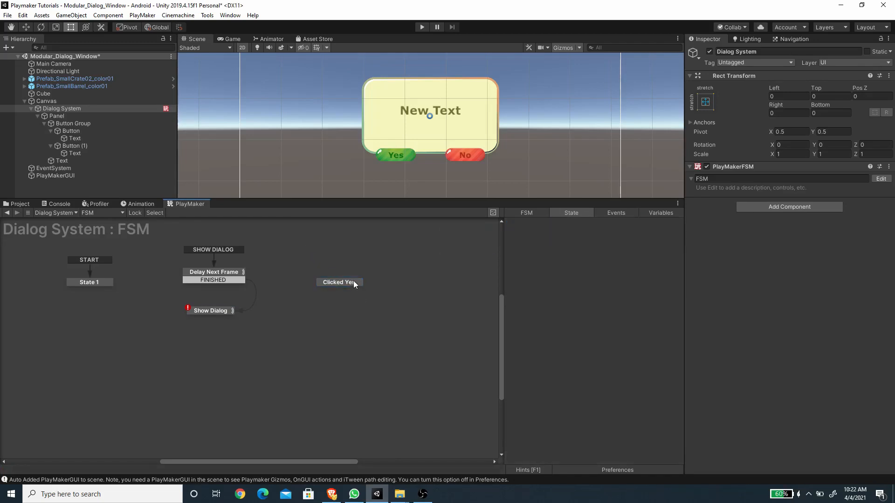
{"action": "left_click", "coordinate": [340, 280]}
{"action": "right_click", "coordinate": [340, 281]}
{"action": "mouse_move", "coordinate": [378, 299]}
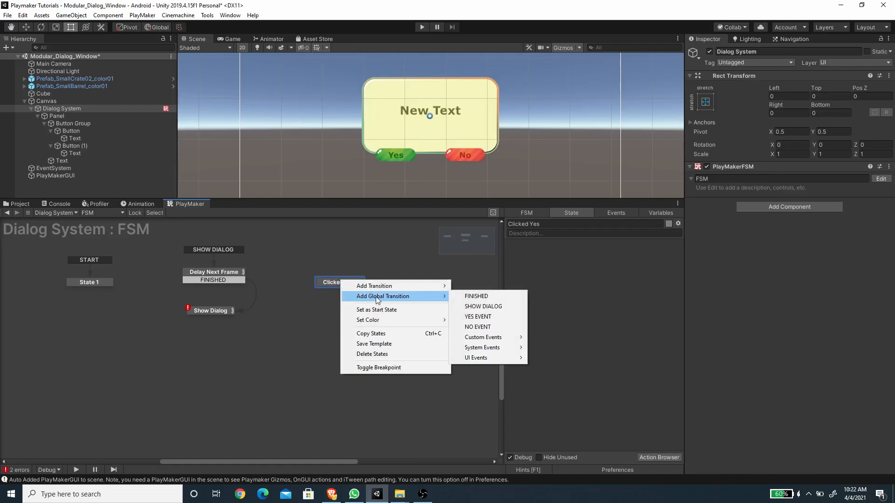
{"action": "left_click", "coordinate": [477, 316]}
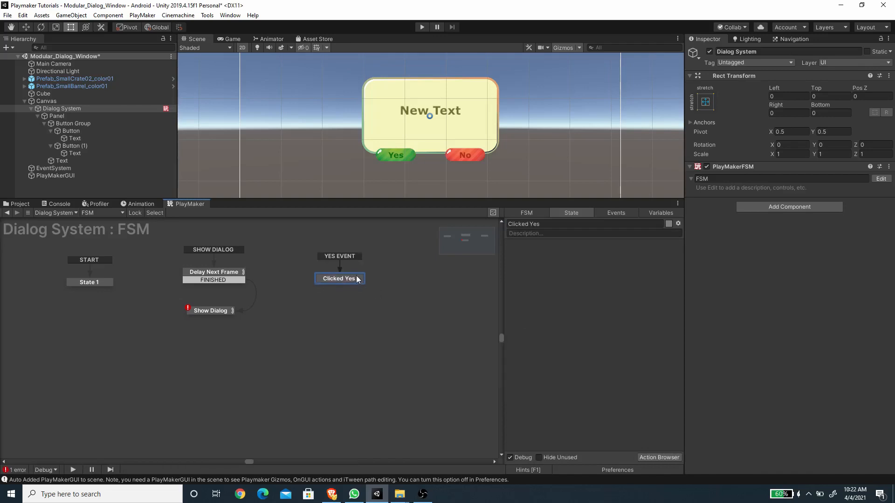
{"action": "left_click", "coordinate": [209, 311]}
{"action": "scroll", "coordinate": [634, 368], "scroll_direction": "down", "scroll_amount": 5}
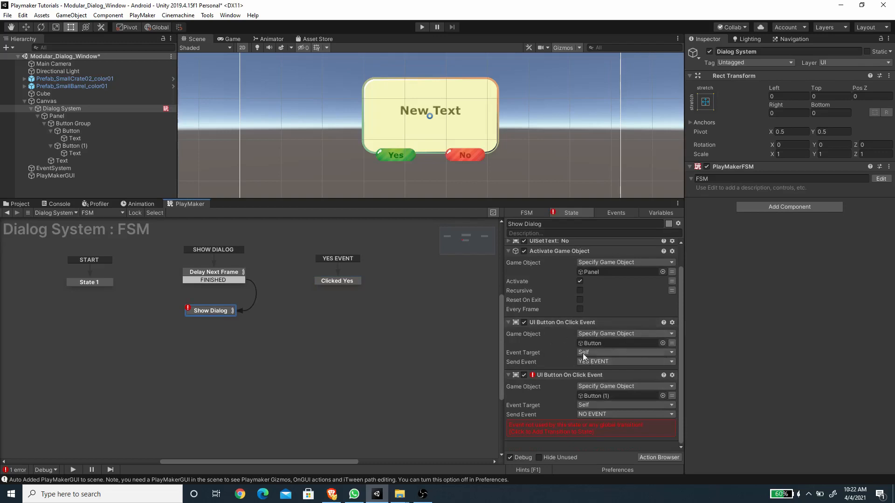
Step: Add a Send Event action to the Clicked Yes state
{"action": "left_click", "coordinate": [340, 281]}
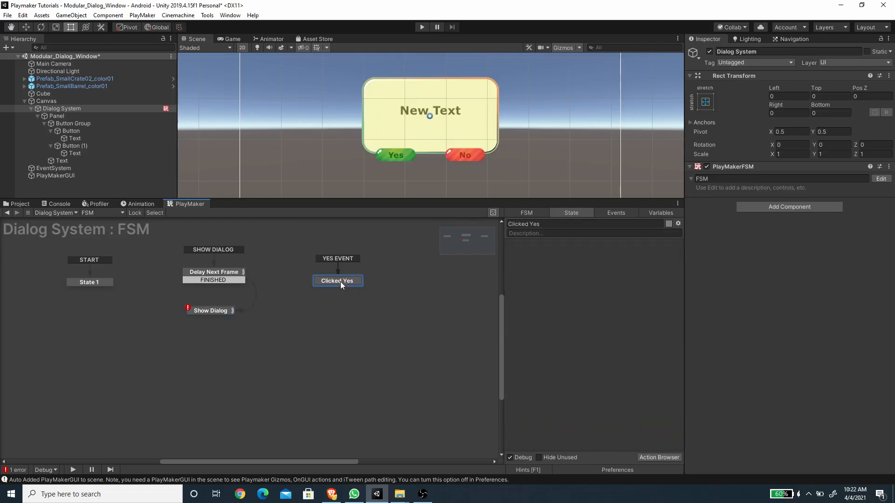
{"action": "left_click", "coordinate": [658, 457]}
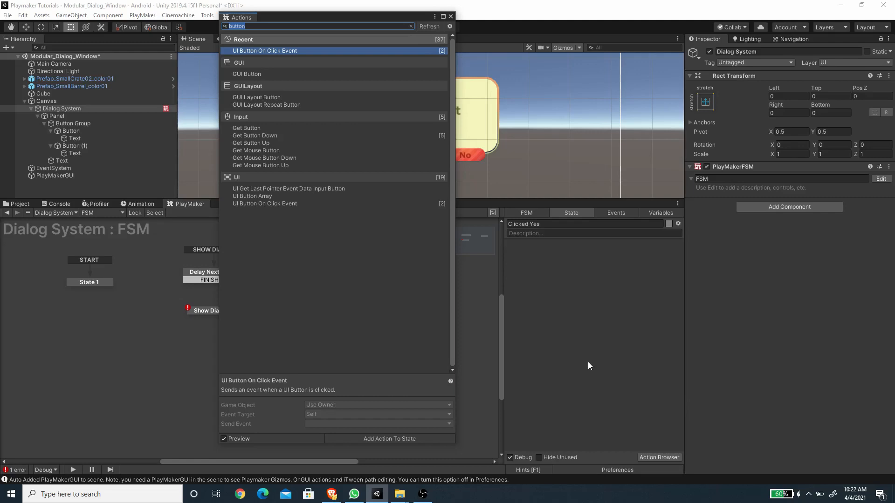
{"action": "type", "text": "send"}
{"action": "key", "text": "Return"}
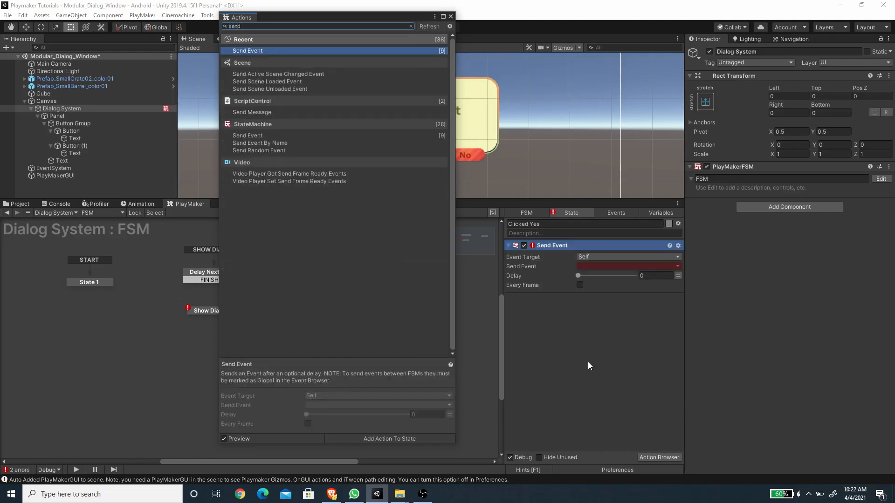
{"action": "left_click", "coordinate": [451, 16]}
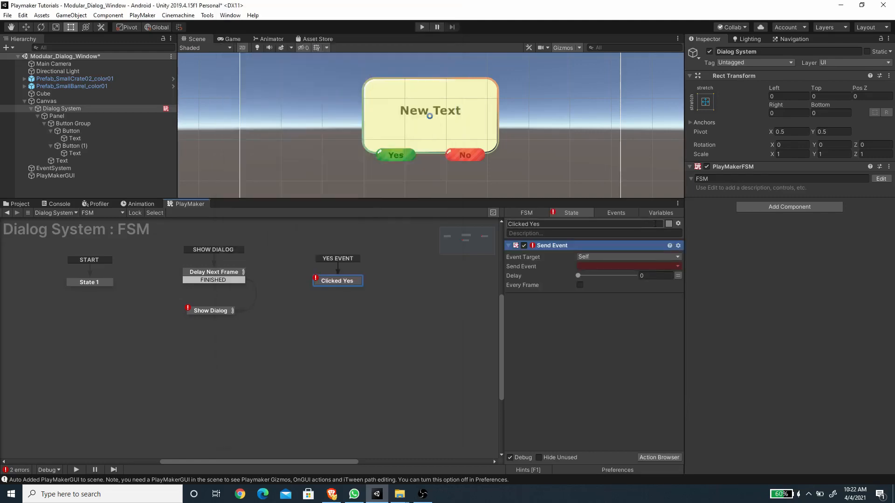
Step: Set the Send Event target to Game Object FSM, with the Caller variable as the specified game object
{"action": "left_click", "coordinate": [660, 213]}
{"action": "left_click", "coordinate": [571, 213]}
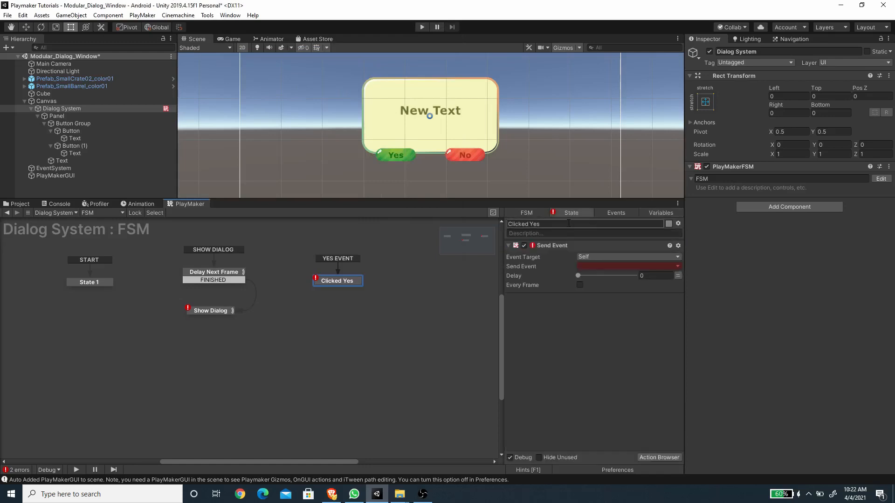
{"action": "left_click", "coordinate": [601, 259]}
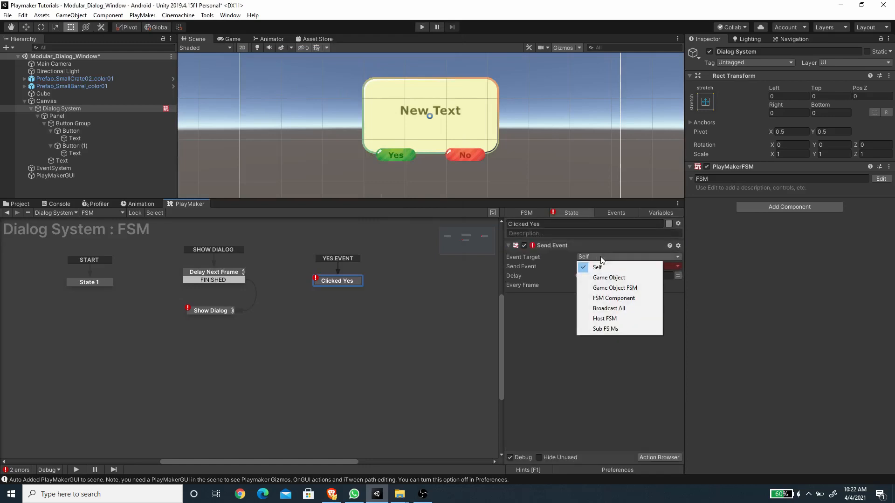
{"action": "left_click", "coordinate": [615, 288]}
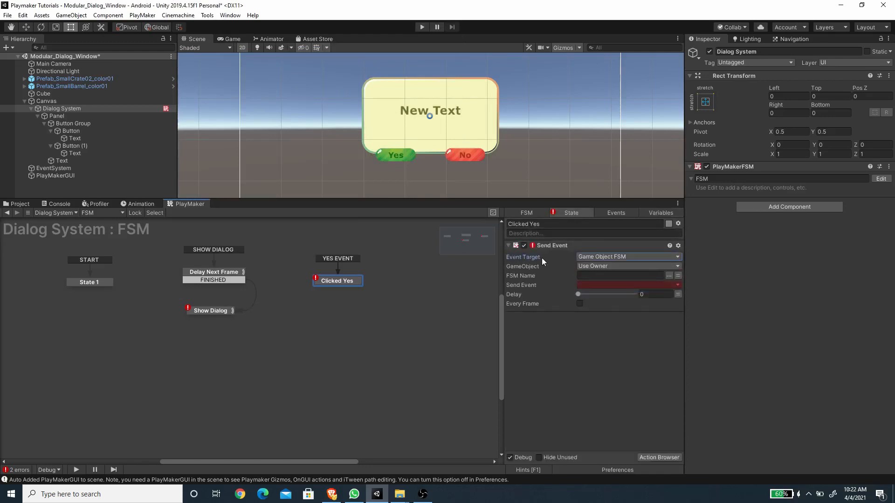
{"action": "left_click", "coordinate": [598, 266]}
{"action": "left_click", "coordinate": [618, 286]}
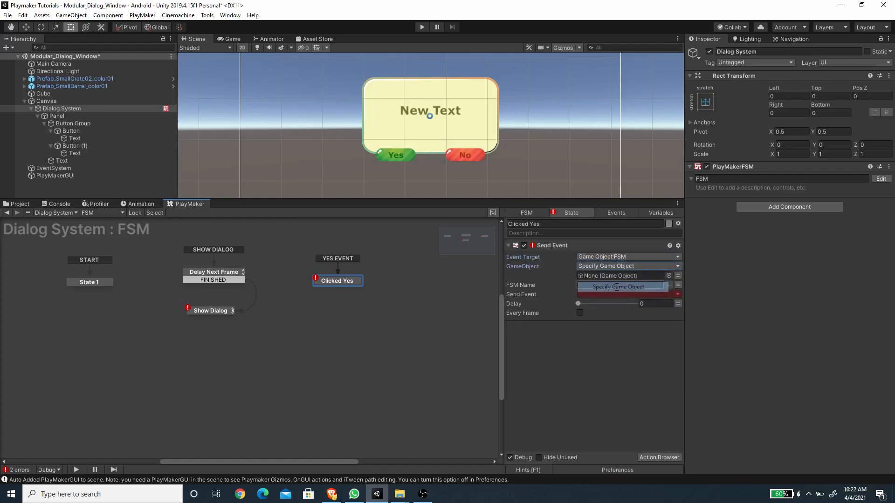
{"action": "left_click", "coordinate": [678, 276]}
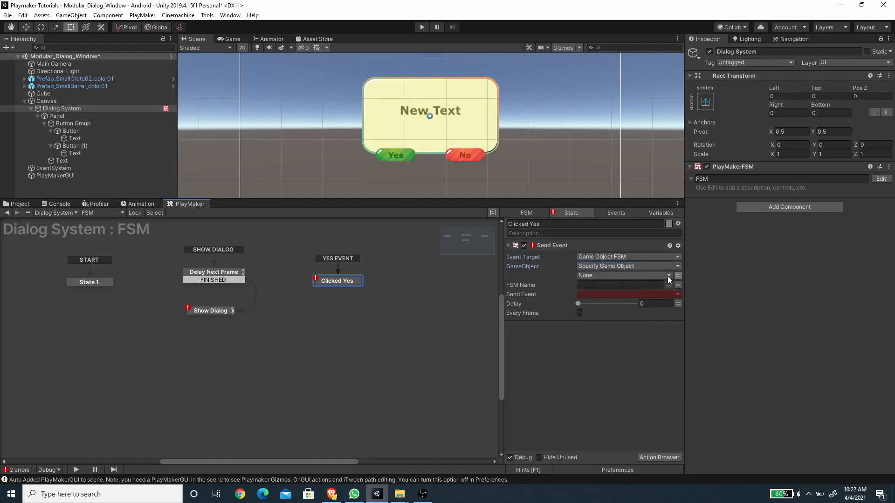
{"action": "left_click", "coordinate": [606, 276]}
{"action": "left_click", "coordinate": [609, 295]}
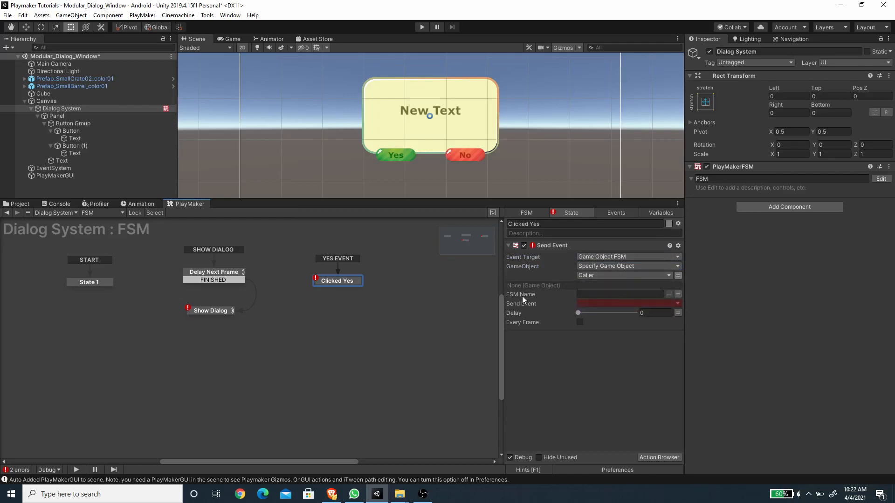
Step: Create a String variable named FSM Name in the Dialog System FSM
{"action": "mouse_move", "coordinate": [522, 295]}
{"action": "left_click", "coordinate": [660, 213]}
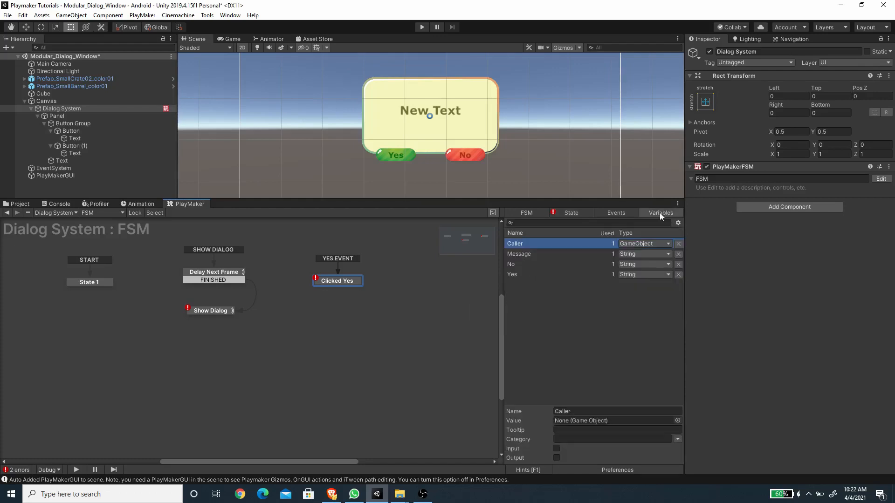
{"action": "left_click", "coordinate": [594, 352]}
{"action": "left_click", "coordinate": [591, 457]}
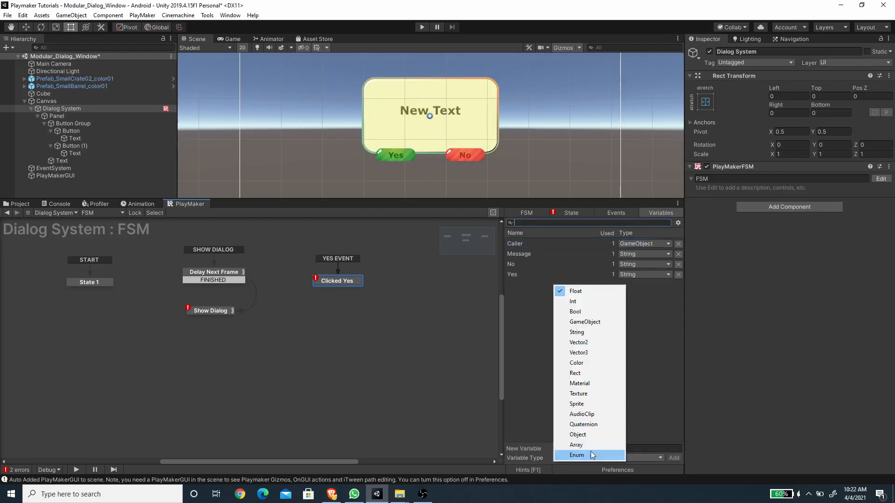
{"action": "left_click", "coordinate": [576, 331]}
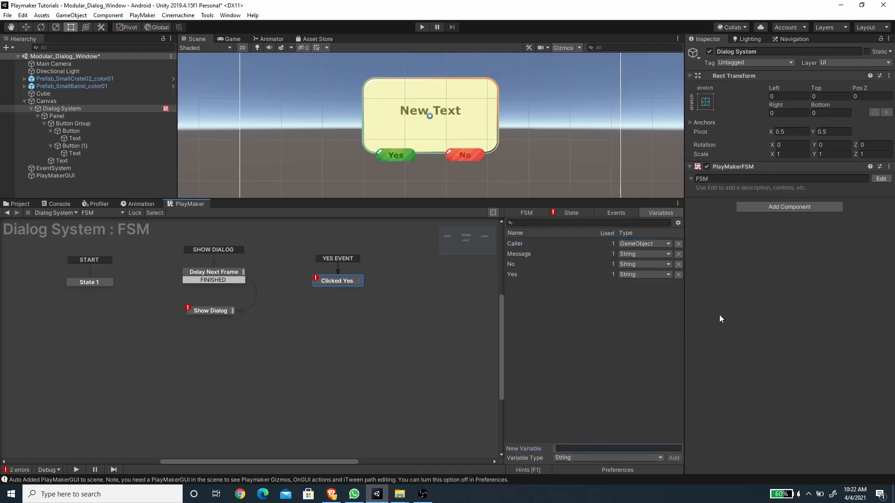
{"action": "type", "text": "FSM Name"}
{"action": "key", "text": "Return"}
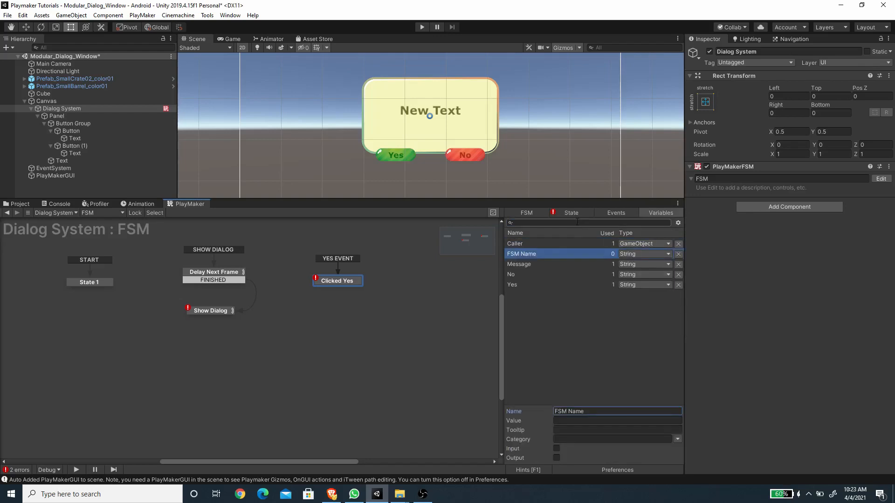
Step: Use the FSM Name variable as the FSM name in Clicked Yes's Send Event action and have it send YES EVENT
{"action": "left_click", "coordinate": [572, 213]}
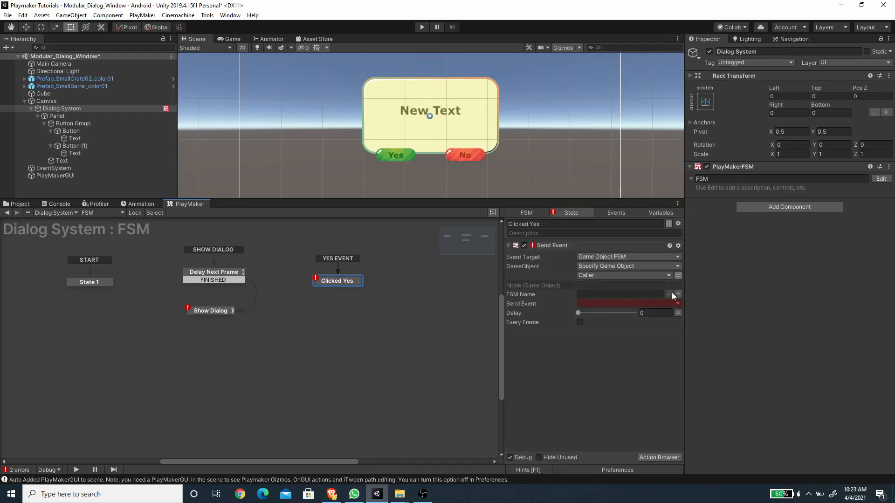
{"action": "left_click", "coordinate": [642, 294]}
{"action": "left_click", "coordinate": [606, 313]}
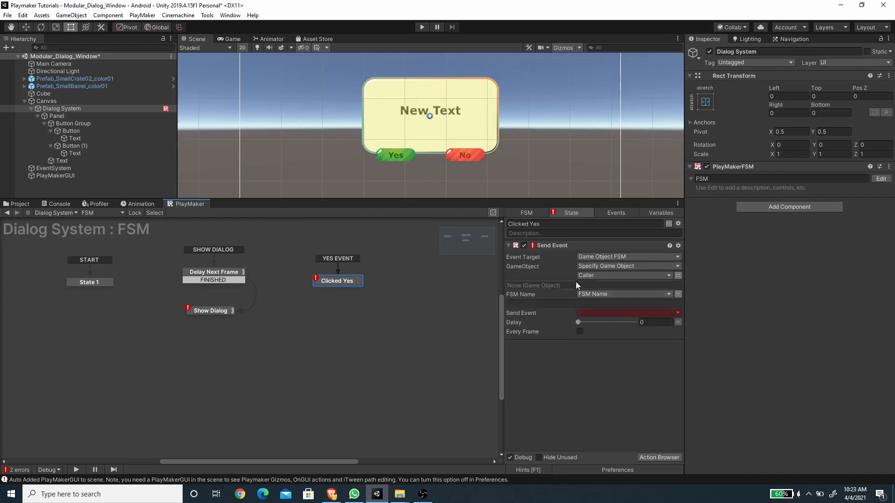
{"action": "left_click", "coordinate": [600, 313]}
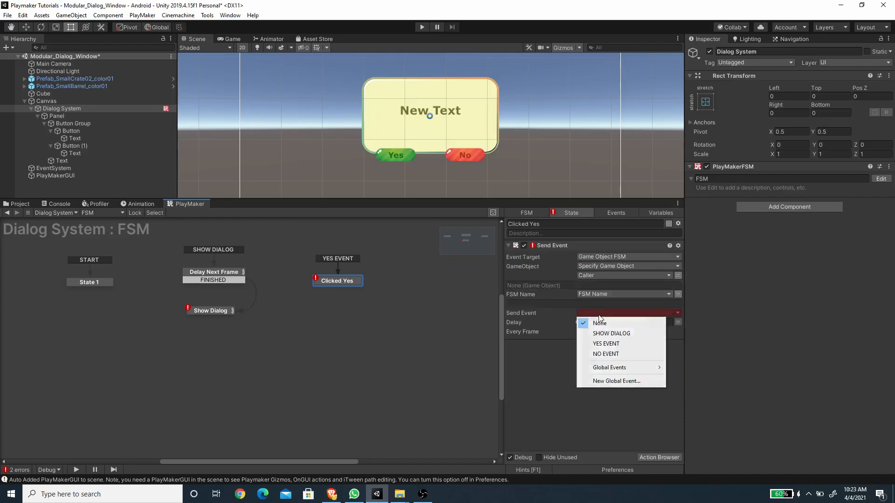
{"action": "left_click", "coordinate": [607, 345]}
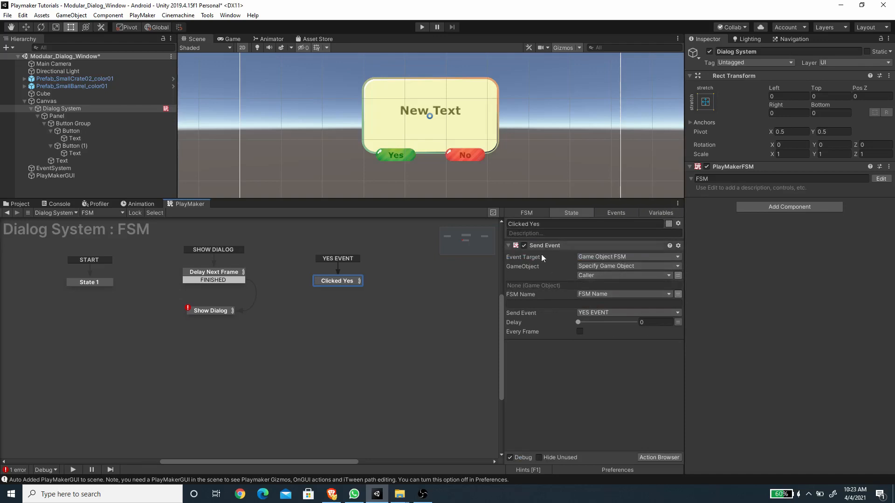
Step: Add an Activate Game Object action to the Clicked Yes state
{"action": "left_click", "coordinate": [654, 458]}
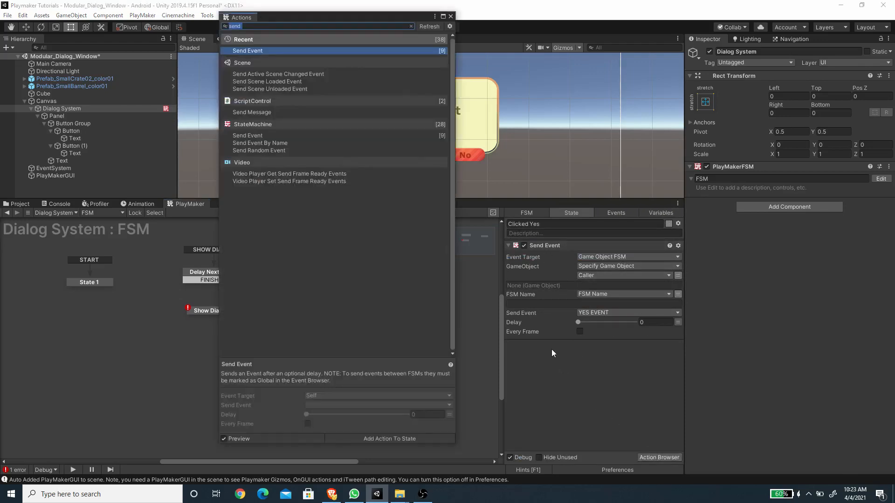
{"action": "type", "text": "acti"}
{"action": "key", "text": "Return"}
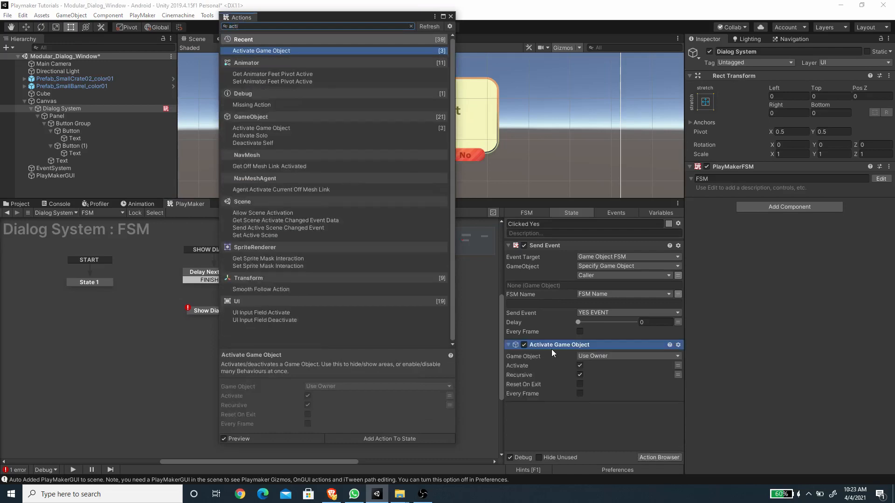
{"action": "left_click", "coordinate": [451, 16]}
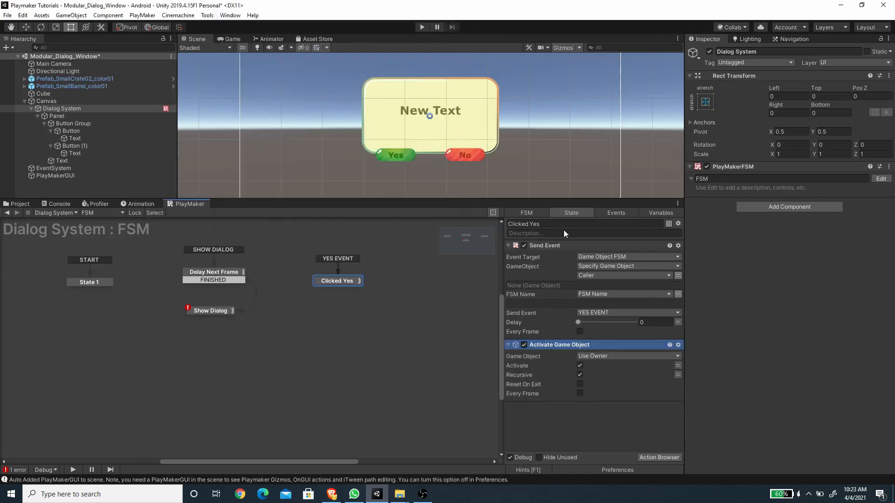
Step: Set Activate Game Object to deactivate the specified Panel object, with Activate and Recursive turned off
{"action": "left_click", "coordinate": [580, 375]}
{"action": "left_click", "coordinate": [590, 356]}
{"action": "left_click", "coordinate": [603, 379]}
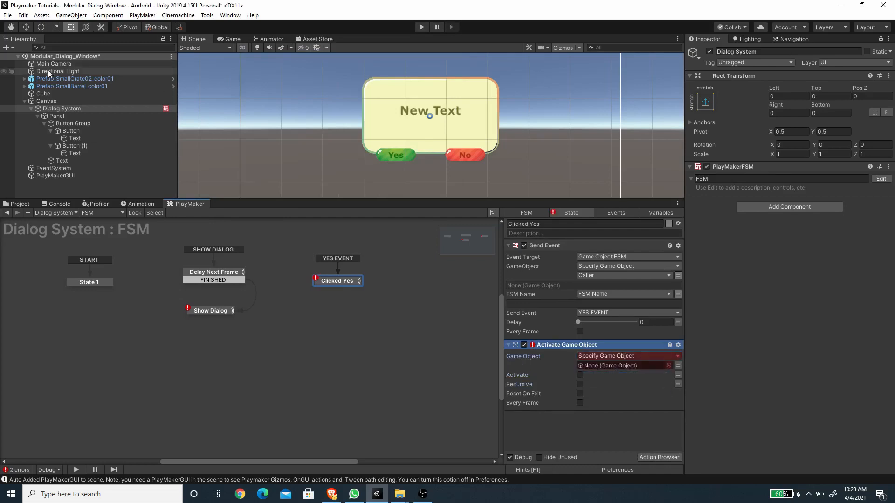
{"action": "left_click_drag", "start_coordinate": [56, 116], "coordinate": [623, 366]}
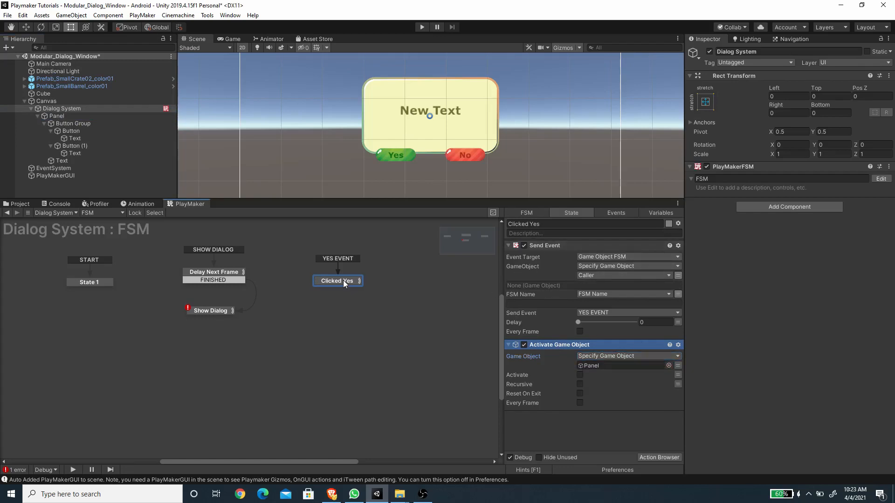
Step: Create a Clicked No state from a copy of Clicked Yes placed below it, with its Send Event action sending NO EVENT
{"action": "key", "text": "ctrl+v"}
{"action": "left_click_drag", "start_coordinate": [292, 353], "coordinate": [354, 340]}
{"action": "left_click_drag", "start_coordinate": [529, 224], "coordinate": [582, 237]}
{"action": "type", "text": "No"}
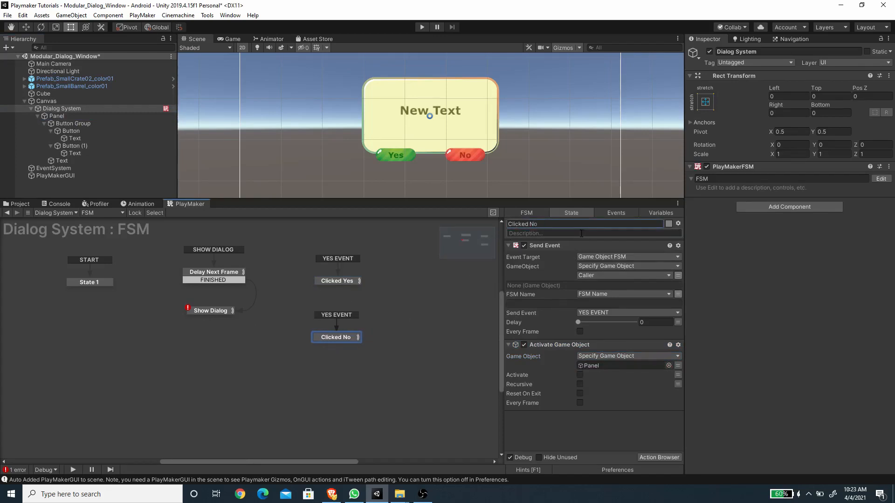
{"action": "left_click", "coordinate": [599, 311]}
{"action": "left_click", "coordinate": [606, 355]}
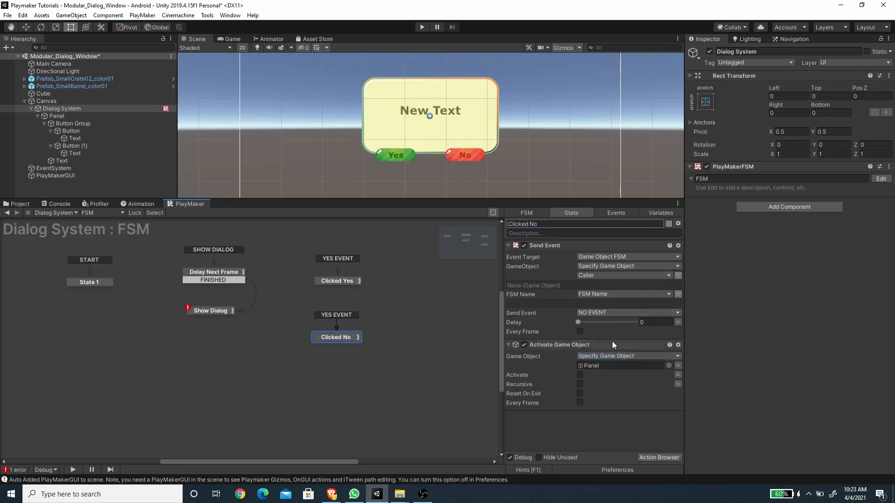
Step: Change the global transition event of the Clicked No state to NO EVENT
{"action": "right_click", "coordinate": [336, 316]}
{"action": "mouse_move", "coordinate": [377, 338]}
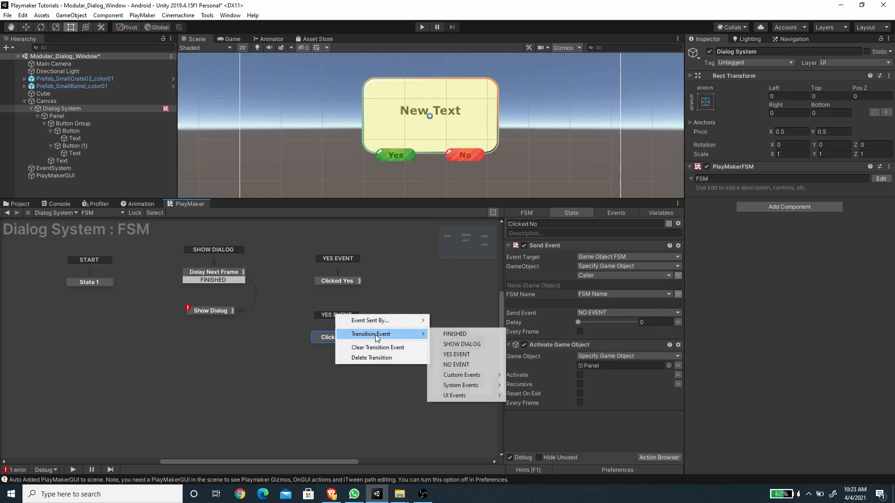
{"action": "left_click", "coordinate": [459, 364]}
{"action": "left_click_drag", "start_coordinate": [347, 338], "coordinate": [343, 340]}
{"action": "left_click", "coordinate": [214, 311]}
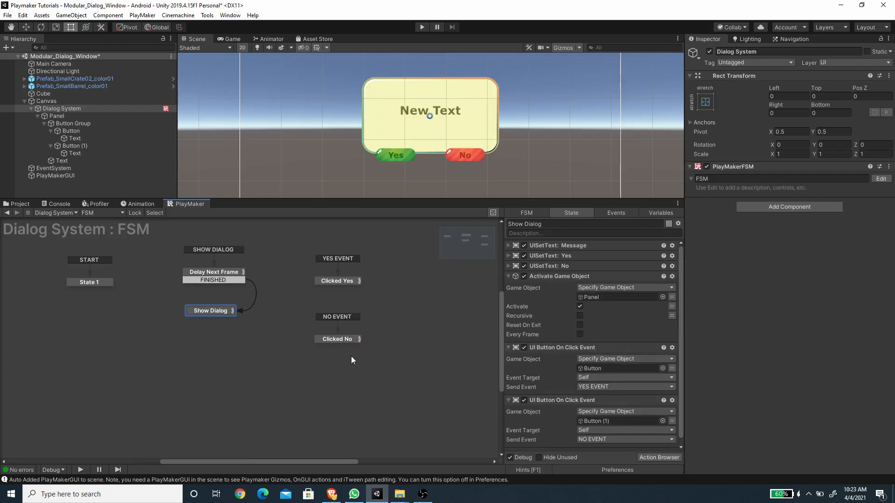
Step: Create a PlayMaker global variable of type GameObject named Dialog System
{"action": "left_click", "coordinate": [142, 15]}
{"action": "mouse_move", "coordinate": [163, 37]}
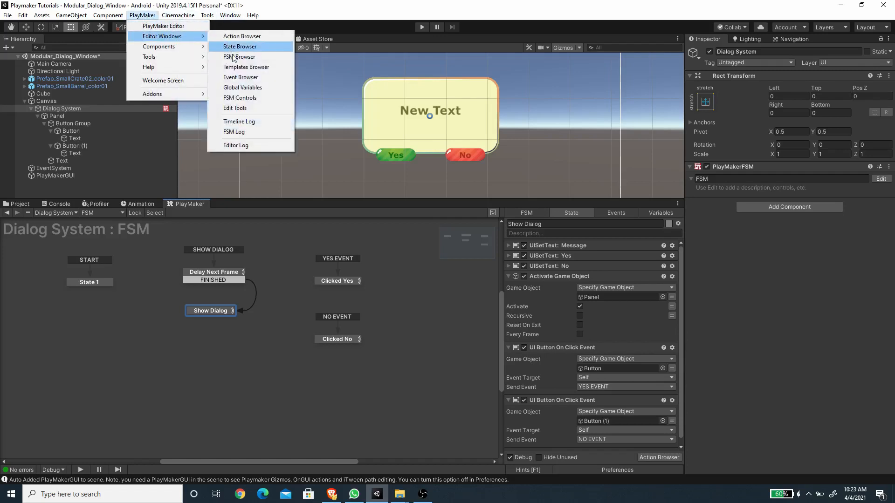
{"action": "left_click", "coordinate": [238, 93]}
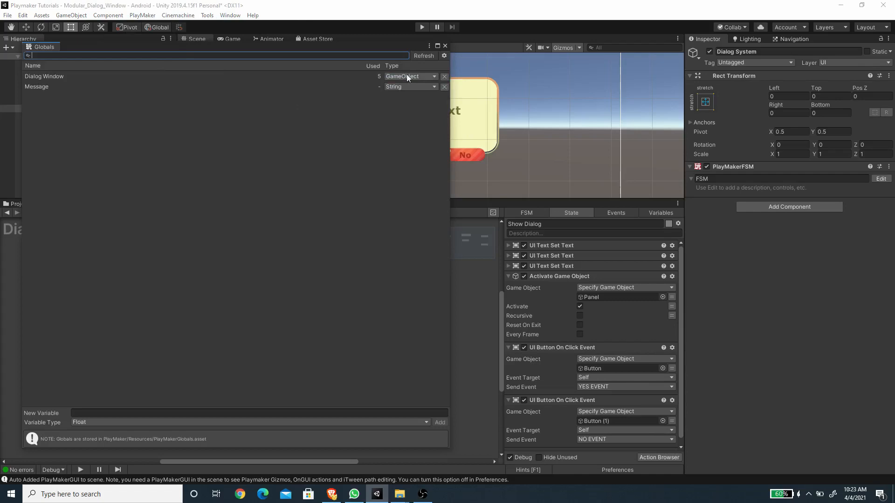
{"action": "left_click", "coordinate": [128, 423]}
{"action": "left_click", "coordinate": [134, 287]}
{"action": "left_click", "coordinate": [105, 413]}
{"action": "type", "text": "Dialog"}
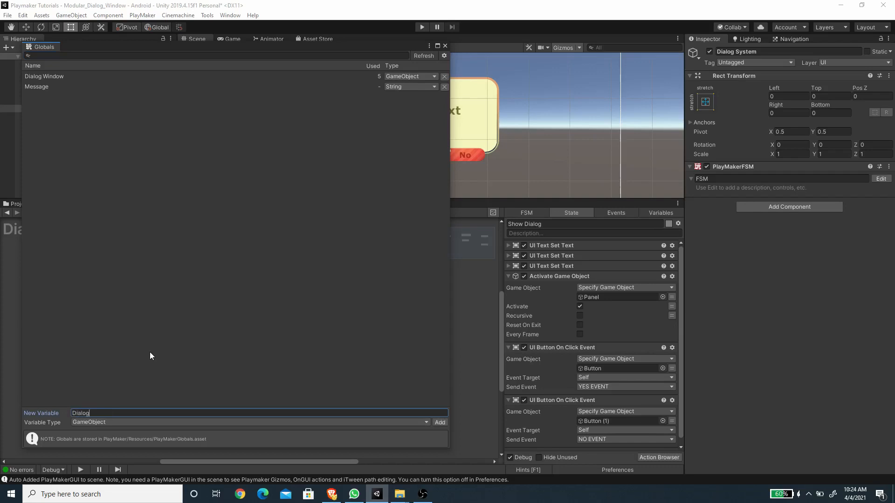
{"action": "type", "text": " System"}
{"action": "key", "text": "Return"}
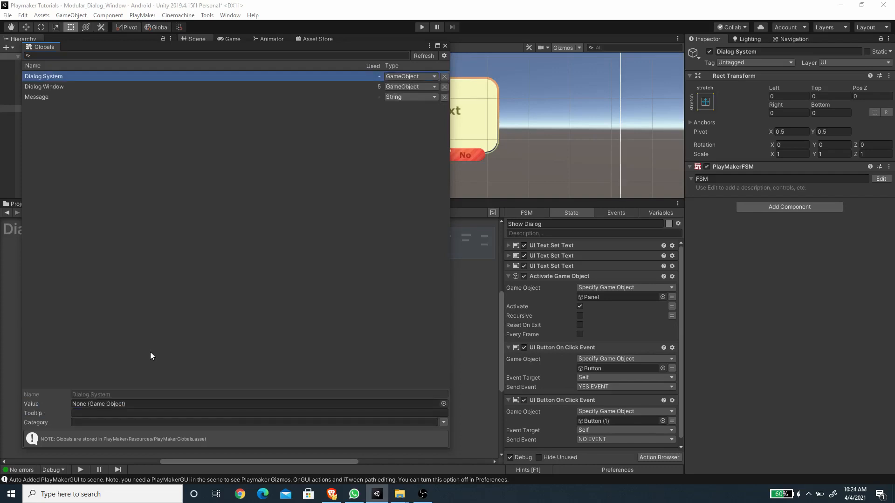
{"action": "left_click", "coordinate": [445, 46]}
Step: Add a Get Owner action to State 1 and place it above Activate Game Object
{"action": "left_click", "coordinate": [103, 283]}
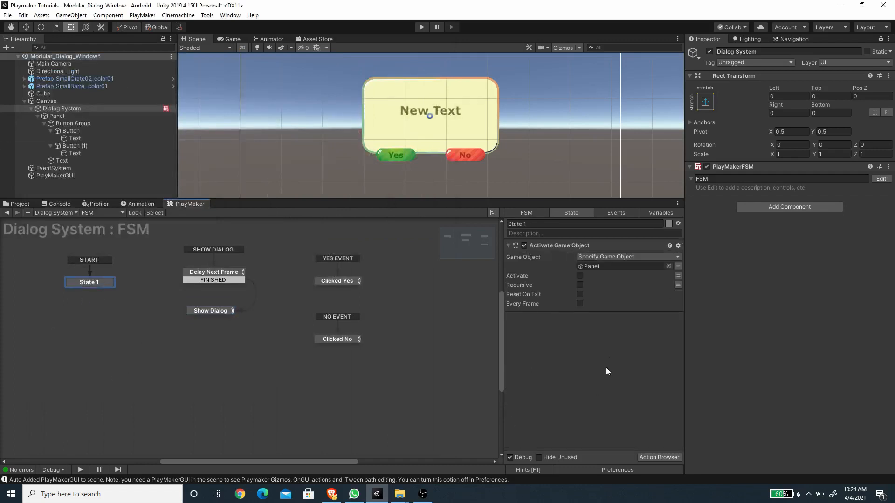
{"action": "left_click", "coordinate": [667, 457]}
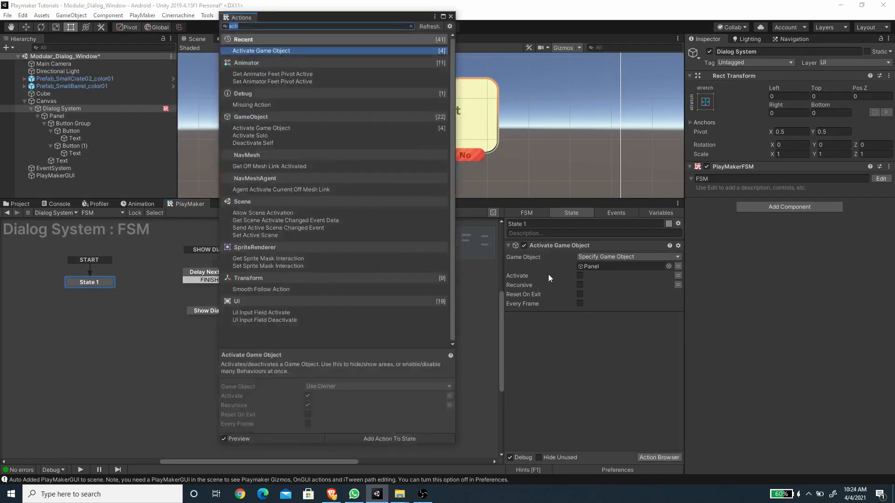
{"action": "type", "text": "get ow"}
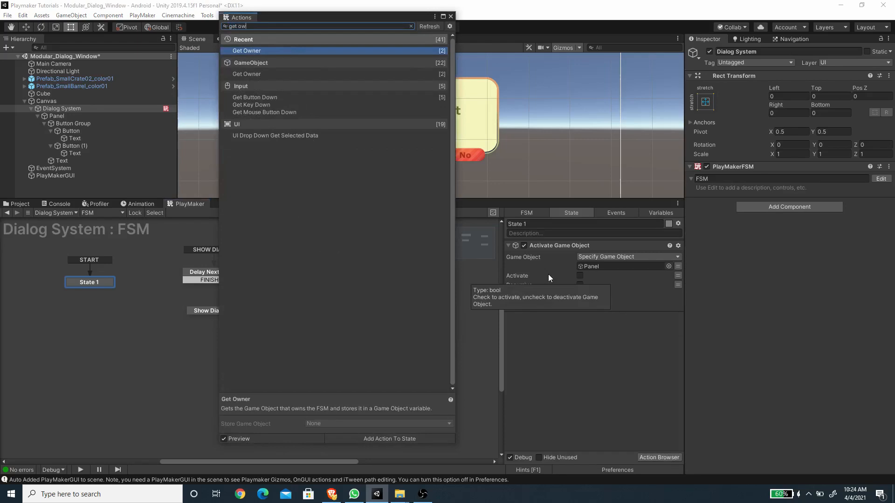
{"action": "key", "text": "Return"}
{"action": "left_click", "coordinate": [565, 304]}
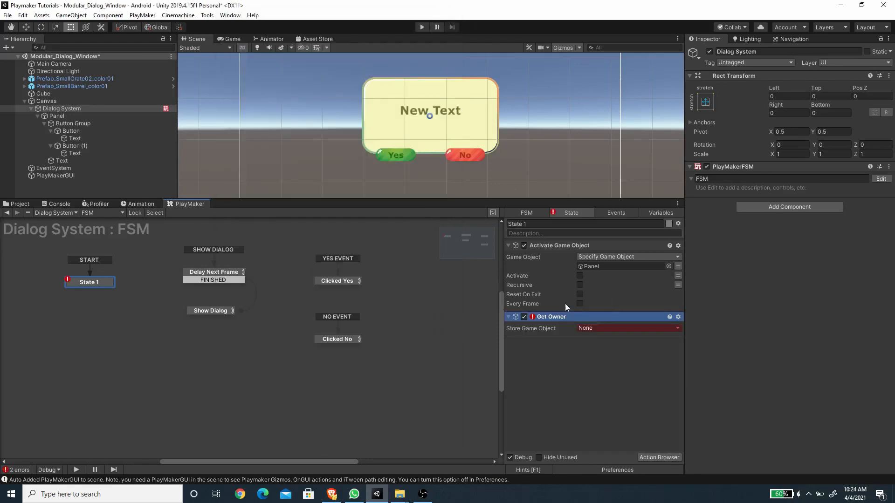
{"action": "left_click_drag", "start_coordinate": [568, 313], "coordinate": [555, 242]}
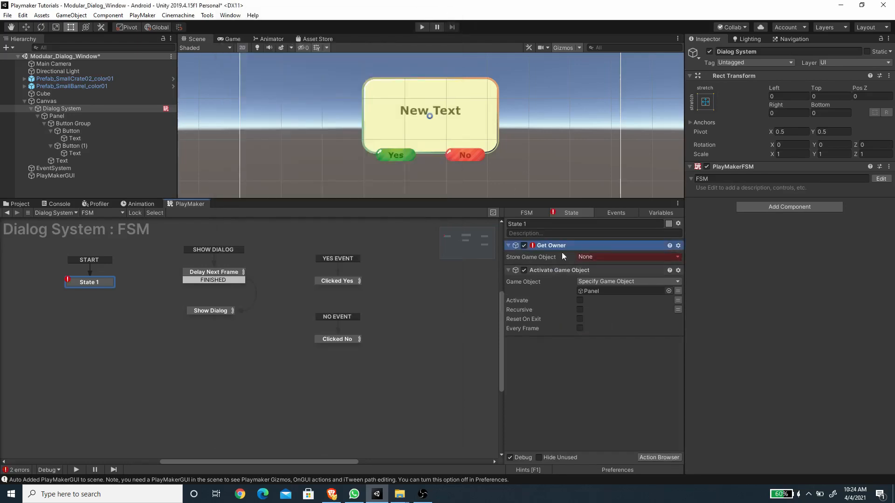
Step: Store the Get Owner result in the global variable Dialog System
{"action": "left_click", "coordinate": [596, 256]}
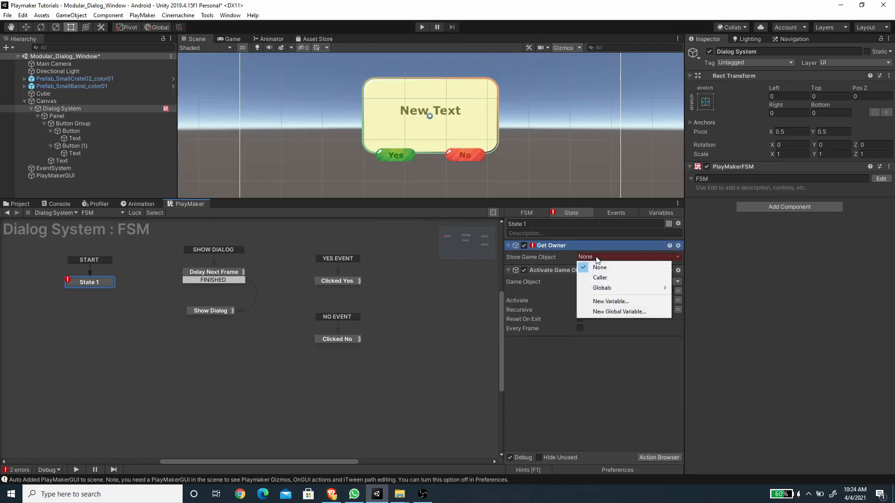
{"action": "mouse_move", "coordinate": [625, 290]}
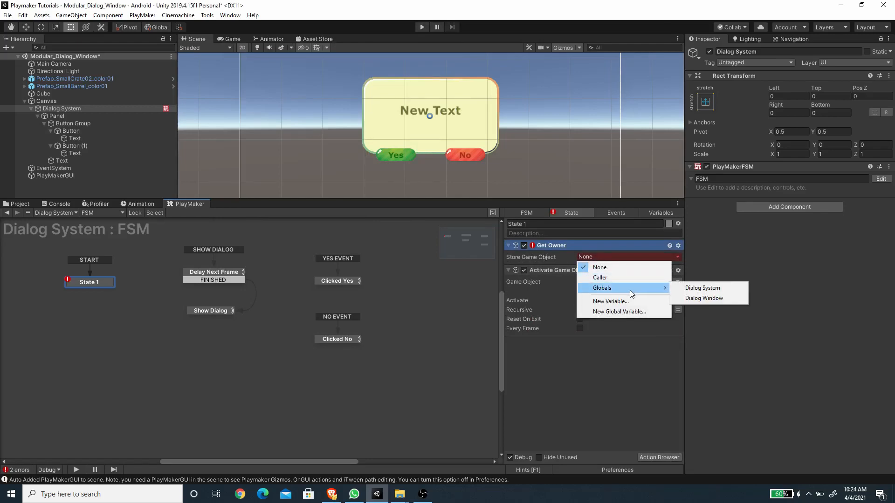
{"action": "left_click", "coordinate": [700, 289]}
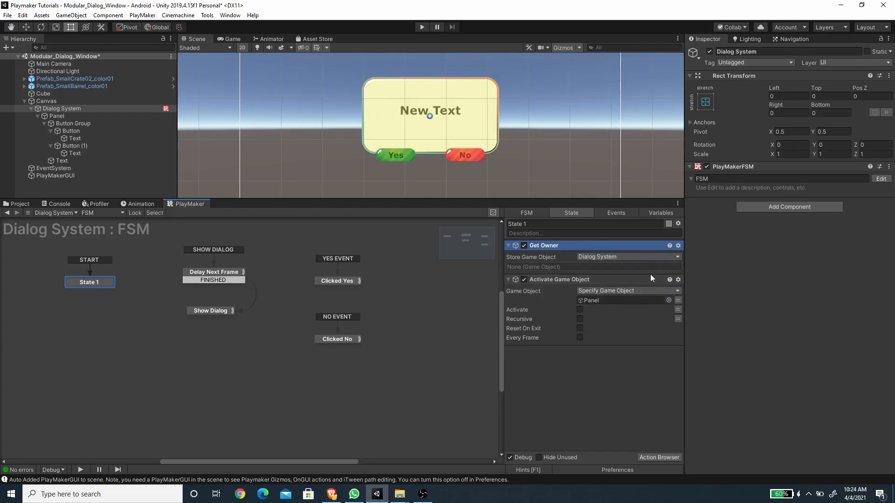
Step: Create an empty game object at the root of the scene and reset its transform
{"action": "left_click", "coordinate": [24, 101]}
{"action": "left_click_drag", "start_coordinate": [428, 199], "coordinate": [428, 269]}
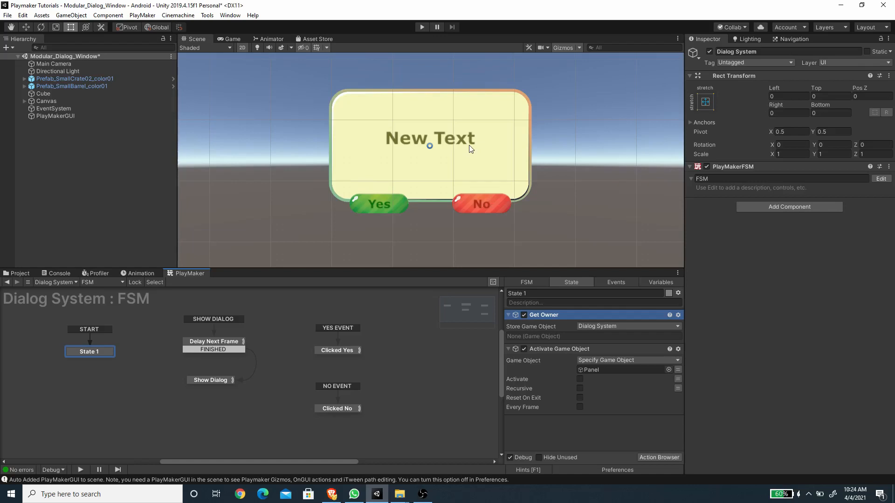
{"action": "left_click", "coordinate": [63, 193]}
{"action": "right_click", "coordinate": [69, 174]}
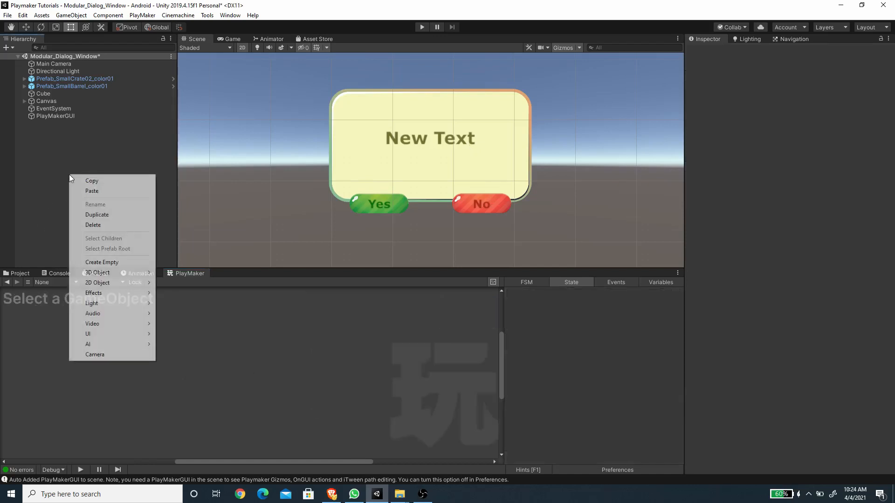
{"action": "left_click", "coordinate": [100, 262]}
{"action": "left_click", "coordinate": [888, 75]}
{"action": "left_click", "coordinate": [860, 86]}
Step: Rename the new empty game object to Template Caller
{"action": "left_click", "coordinate": [757, 51]}
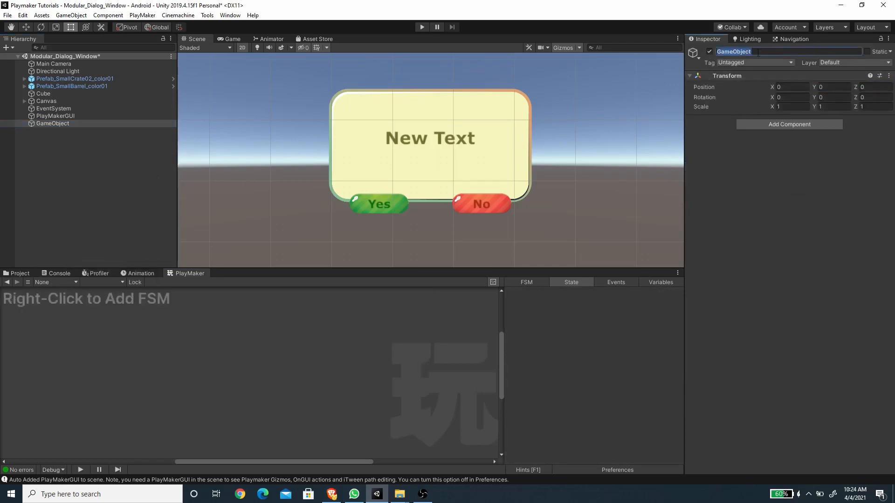
{"action": "type", "text": "Temla"}
{"action": "key", "text": "BackSpace"}
{"action": "type", "text": "ate Caller"}
{"action": "key", "text": "Return"}
Step: Add an FSM to Template Caller and name its start state Init Dialog
{"action": "right_click", "coordinate": [256, 352]}
{"action": "left_click", "coordinate": [269, 357]}
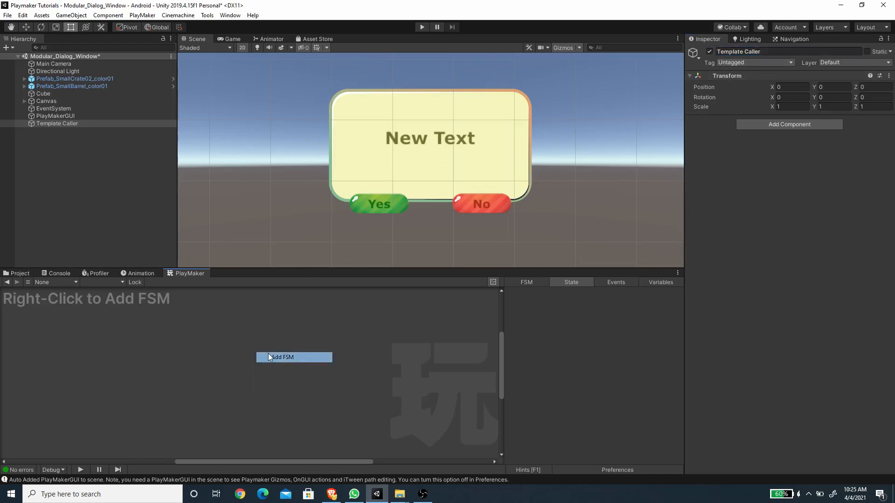
{"action": "left_click_drag", "start_coordinate": [78, 370], "coordinate": [295, 359]}
{"action": "left_click", "coordinate": [591, 293]}
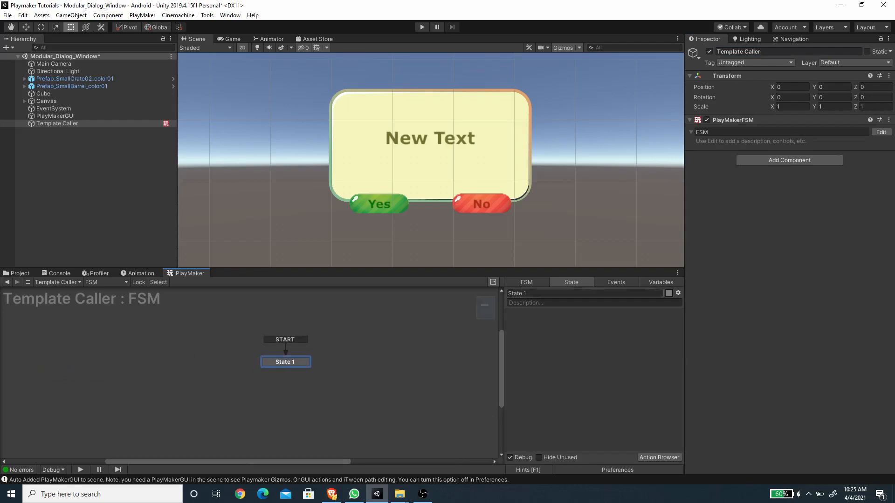
{"action": "type", "text": "Init Dialog"}
{"action": "left_click_drag", "start_coordinate": [290, 362], "coordinate": [281, 362]}
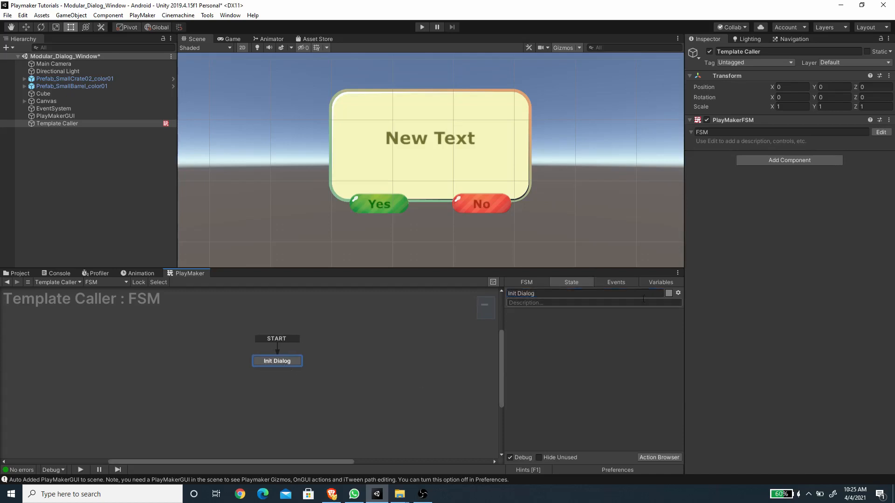
Step: Create a String variable named Message in the Template Caller FSM
{"action": "left_click", "coordinate": [657, 283]}
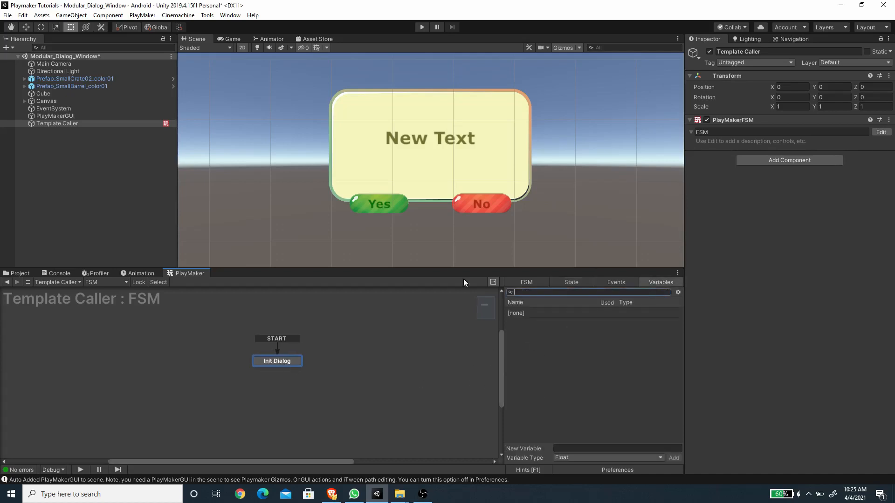
{"action": "left_click_drag", "start_coordinate": [465, 267], "coordinate": [465, 259]}
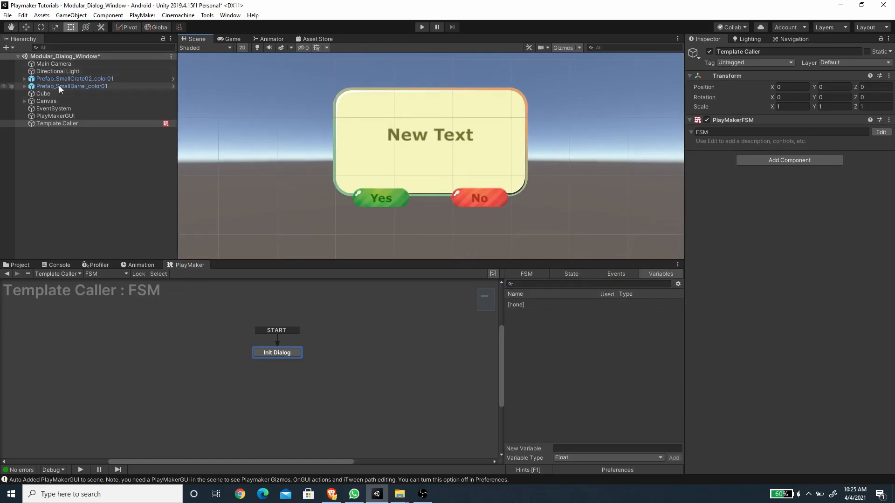
{"action": "left_click", "coordinate": [608, 458]}
{"action": "left_click", "coordinate": [588, 332]}
{"action": "left_click", "coordinate": [584, 447]}
{"action": "type", "text": "age"}
{"action": "key", "text": "Return"}
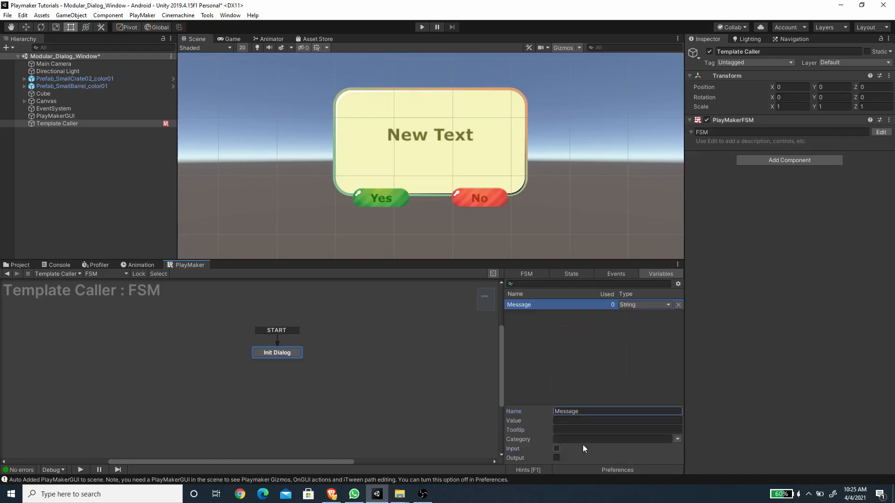
Step: Add two more String variables named Yes and No to the Template Caller FSM
{"action": "left_click", "coordinate": [573, 376]}
{"action": "left_click", "coordinate": [580, 448]}
{"action": "type", "text": "Yes"}
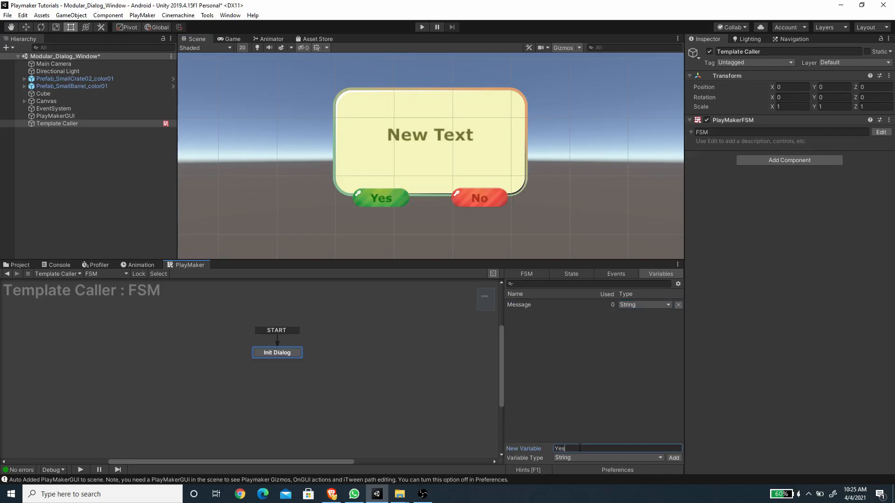
{"action": "key", "text": "Return"}
{"action": "left_click", "coordinate": [563, 359]}
{"action": "left_click", "coordinate": [568, 448]}
{"action": "type", "text": "No"}
{"action": "key", "text": "Return"}
Step: Add a String variable named FSM Name to the Template Caller FSM
{"action": "left_click", "coordinate": [578, 362]}
{"action": "left_click", "coordinate": [583, 447]}
{"action": "type", "text": "FSM Name"}
{"action": "key", "text": "Return"}
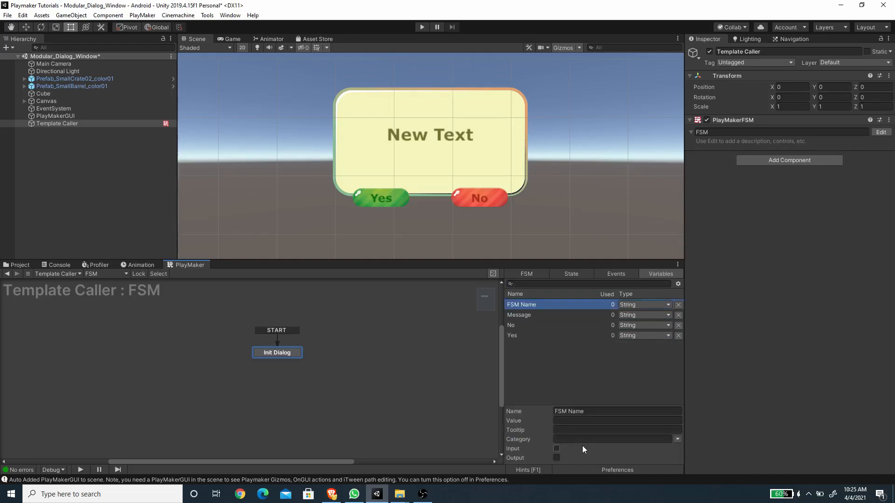
Step: Add a GameObject variable named Caller to the Template Caller FSM
{"action": "left_click", "coordinate": [566, 387]}
{"action": "left_click", "coordinate": [642, 457]}
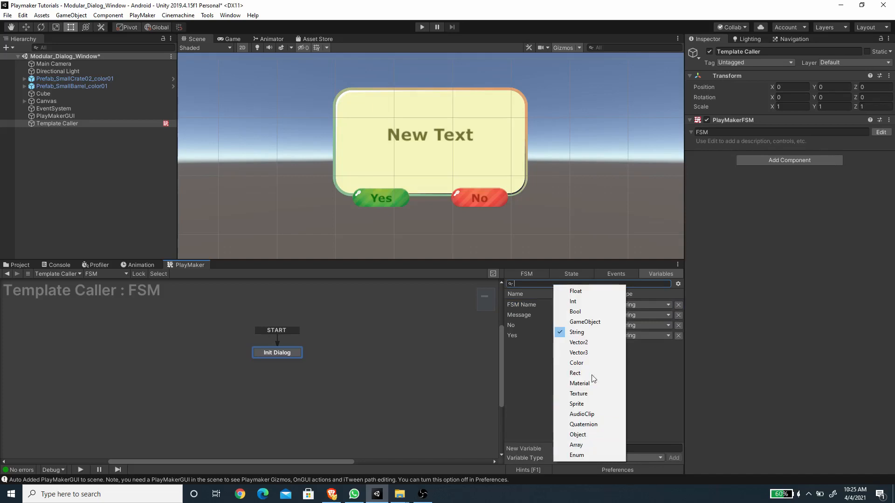
{"action": "left_click", "coordinate": [581, 322]}
{"action": "left_click", "coordinate": [582, 448]}
{"action": "type", "text": "Caller"}
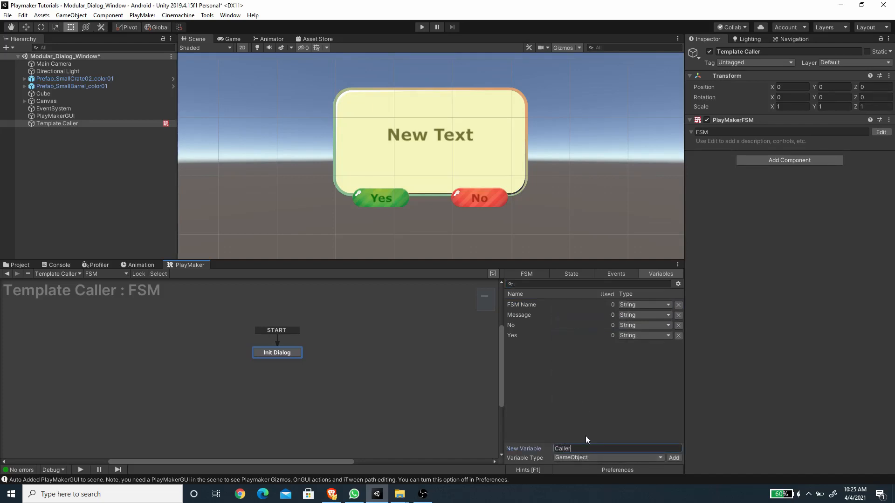
{"action": "key", "text": "Return"}
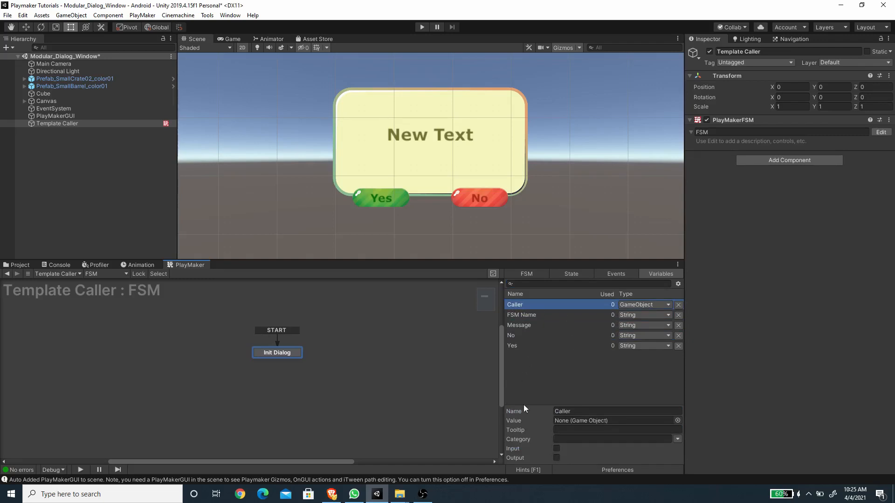
Step: Expose the Caller, FSM Name, Message, No and Yes variables of the Template Caller FSM as inputs
{"action": "left_click", "coordinate": [556, 449]}
{"action": "left_click", "coordinate": [521, 305]}
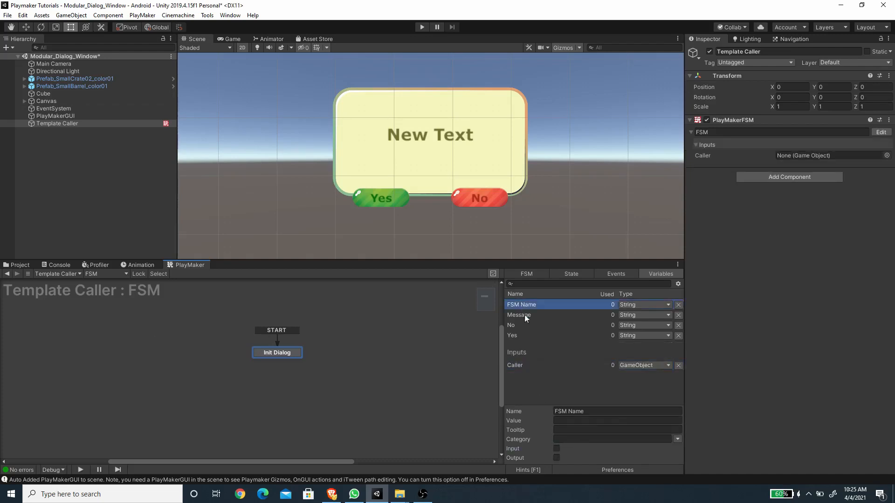
{"action": "left_click", "coordinate": [558, 450]}
{"action": "left_click", "coordinate": [525, 305]}
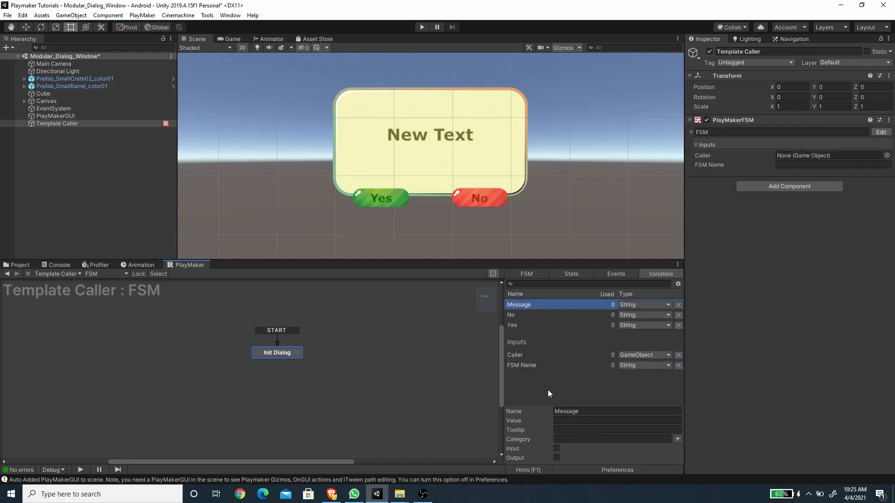
{"action": "left_click", "coordinate": [557, 449]}
{"action": "left_click", "coordinate": [529, 311]}
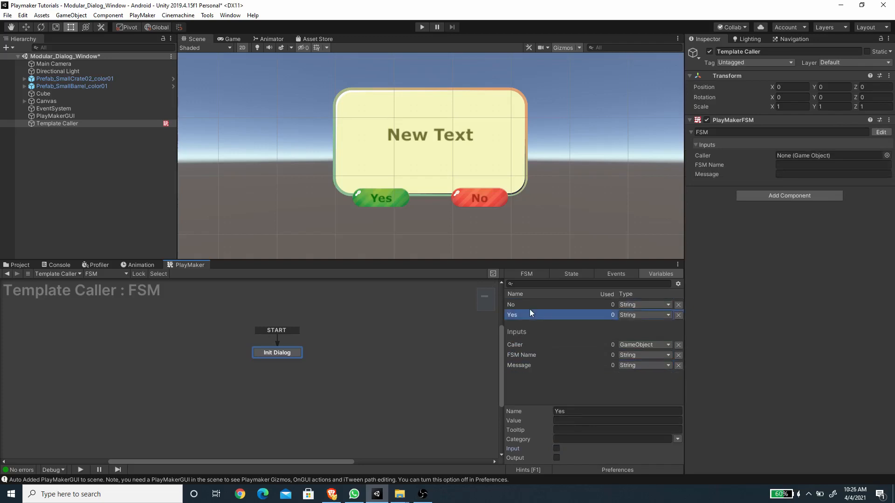
{"action": "left_click", "coordinate": [529, 307]}
{"action": "left_click", "coordinate": [557, 449]}
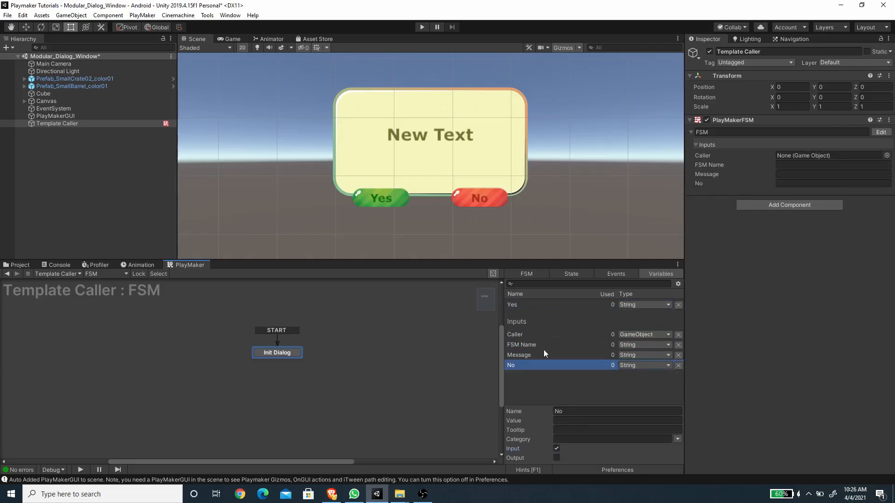
{"action": "left_click", "coordinate": [538, 304]}
{"action": "left_click", "coordinate": [557, 449]}
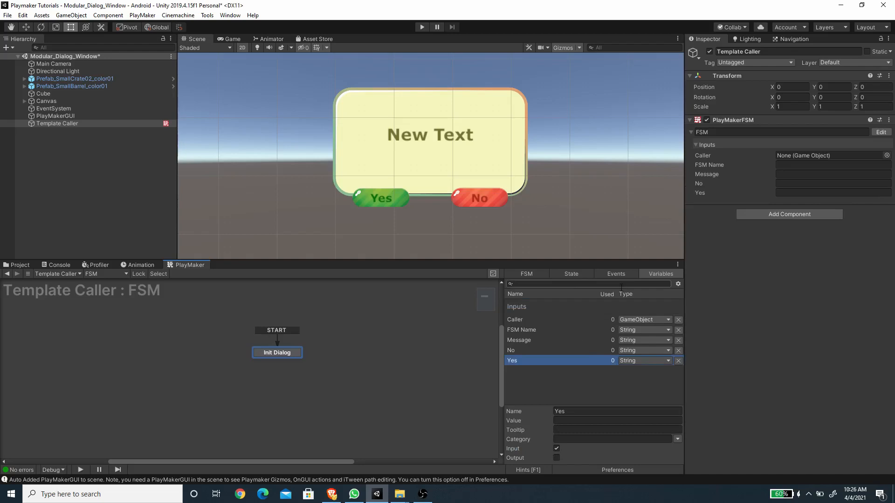
Step: Add a Set Fsm String action to the Init Dialog state
{"action": "left_click", "coordinate": [566, 275]}
{"action": "left_click_drag", "start_coordinate": [287, 352], "coordinate": [269, 355]}
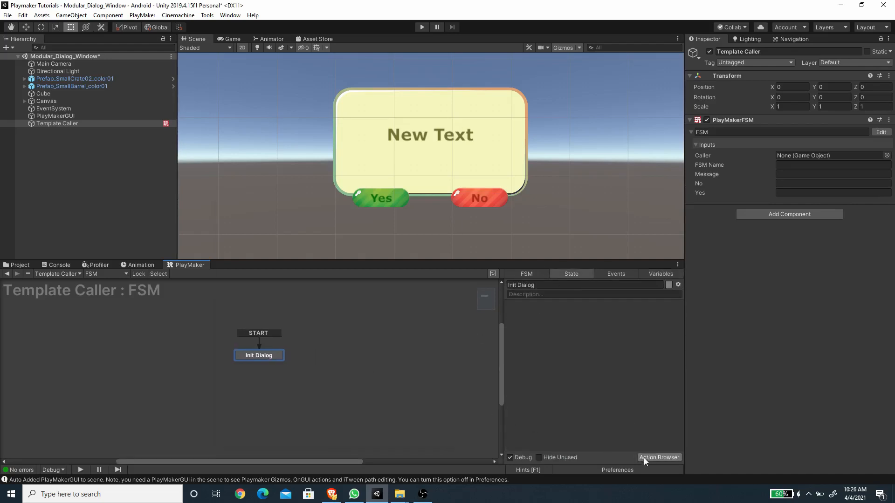
{"action": "left_click", "coordinate": [658, 458]}
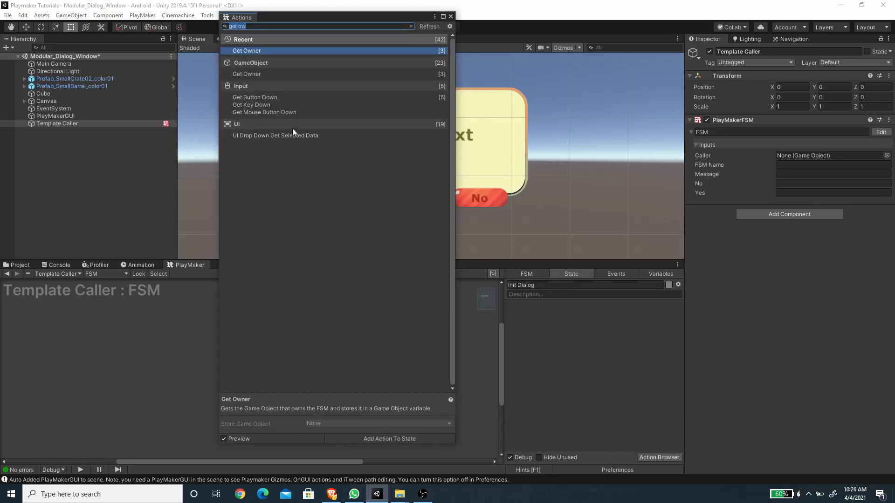
{"action": "type", "text": "set"}
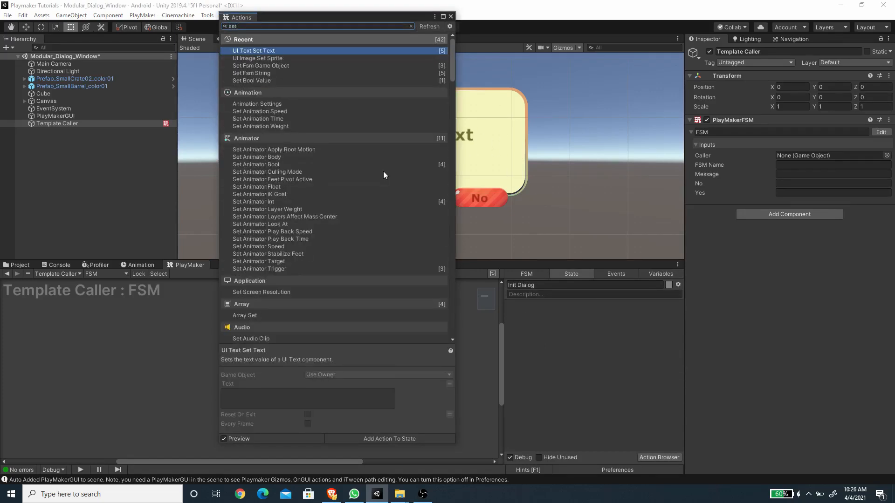
{"action": "type", "text": " fsm s"}
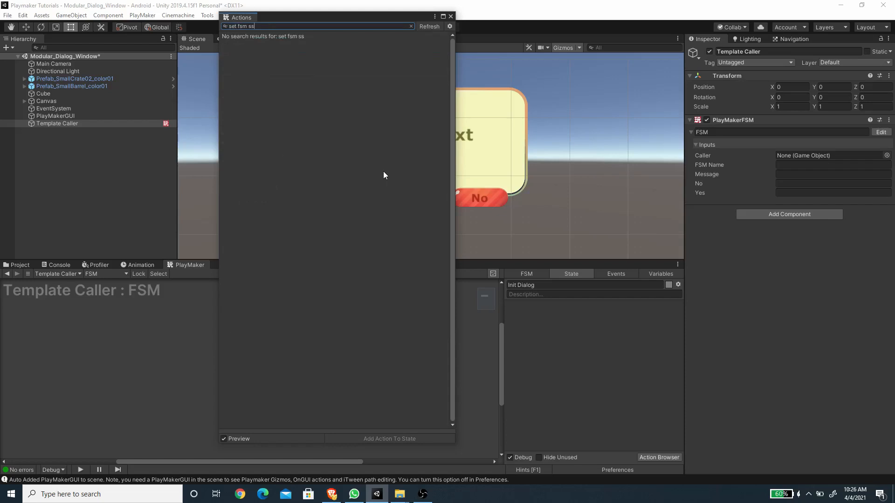
{"action": "type", "text": "t"}
{"action": "key", "text": "Return"}
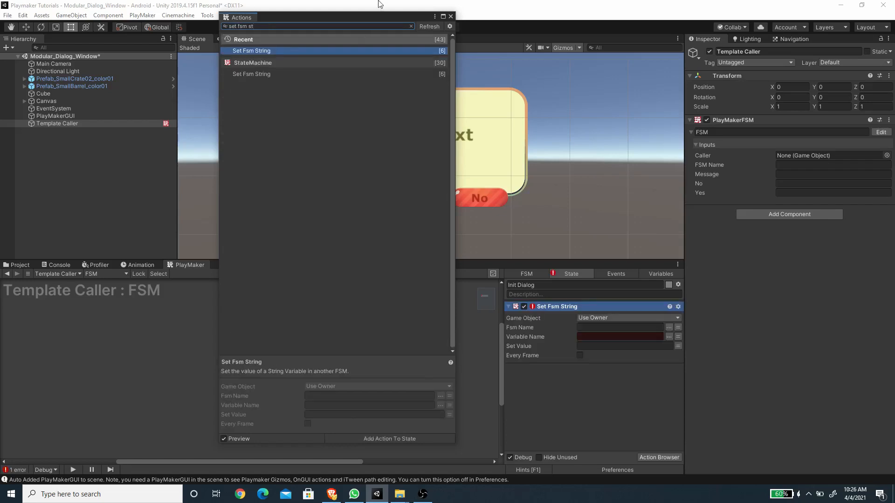
{"action": "left_click", "coordinate": [452, 16]}
Step: Target the Set Fsm String action at a specified game object, using the global variable Dialog System
{"action": "left_click", "coordinate": [605, 318]}
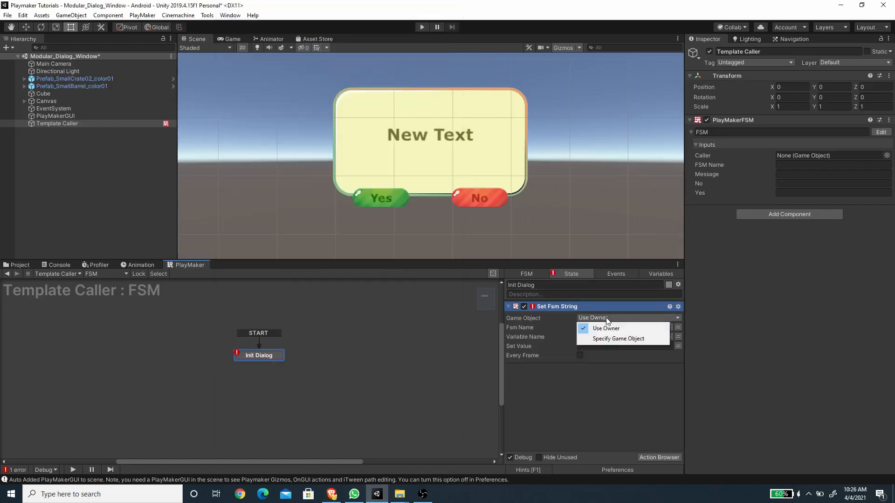
{"action": "left_click", "coordinate": [617, 338]}
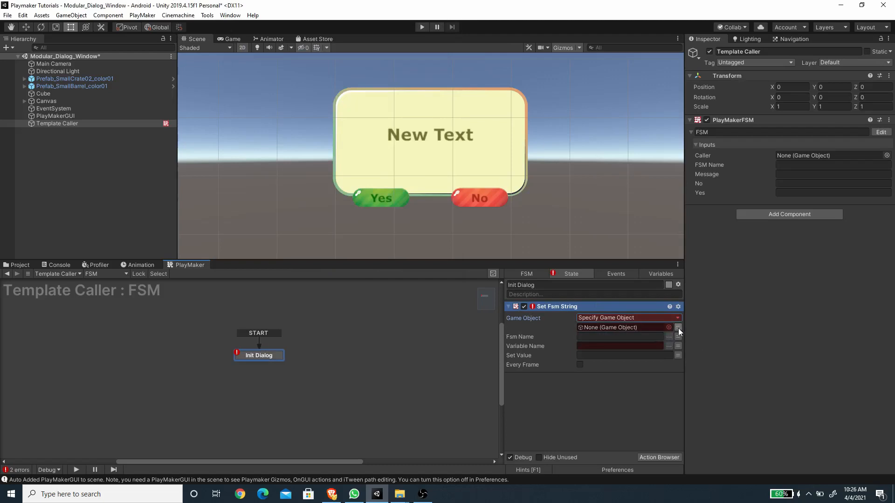
{"action": "left_click", "coordinate": [642, 330]}
{"action": "mouse_move", "coordinate": [618, 358]}
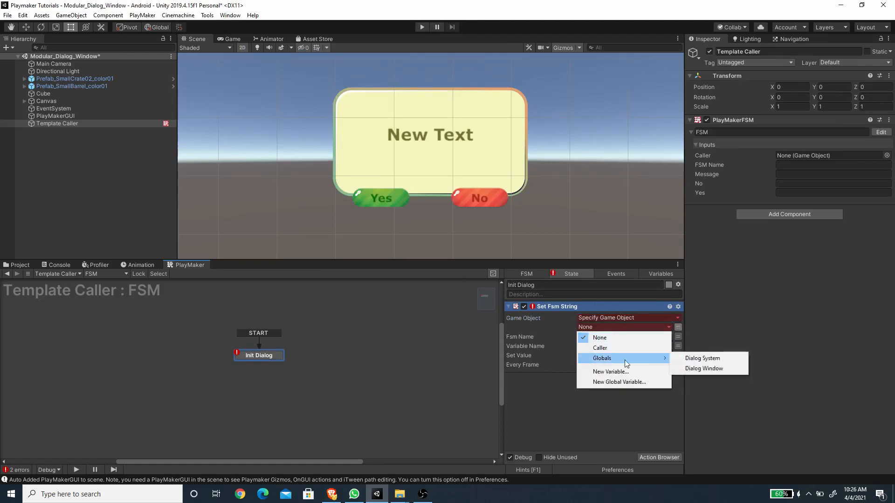
{"action": "left_click", "coordinate": [696, 358]}
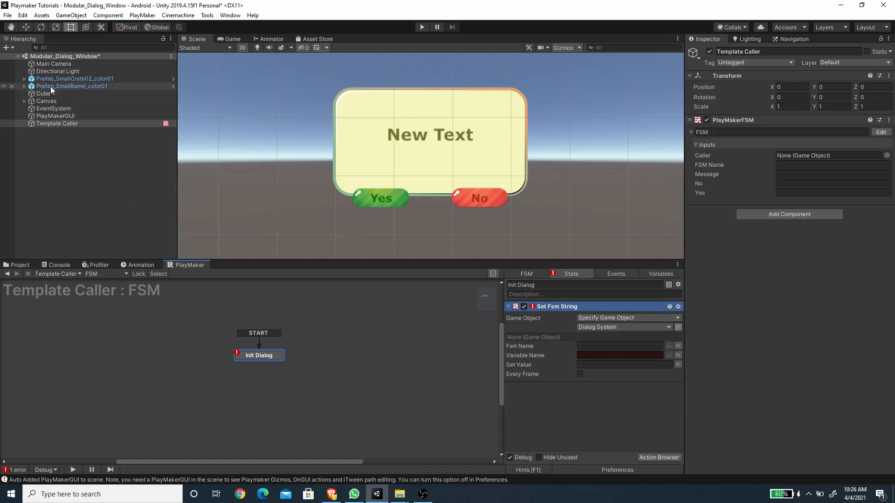
Step: Check the variable names in the FSM of the Dialog System object under Canvas and return to Template Caller
{"action": "left_click", "coordinate": [25, 100]}
{"action": "left_click", "coordinate": [58, 103]}
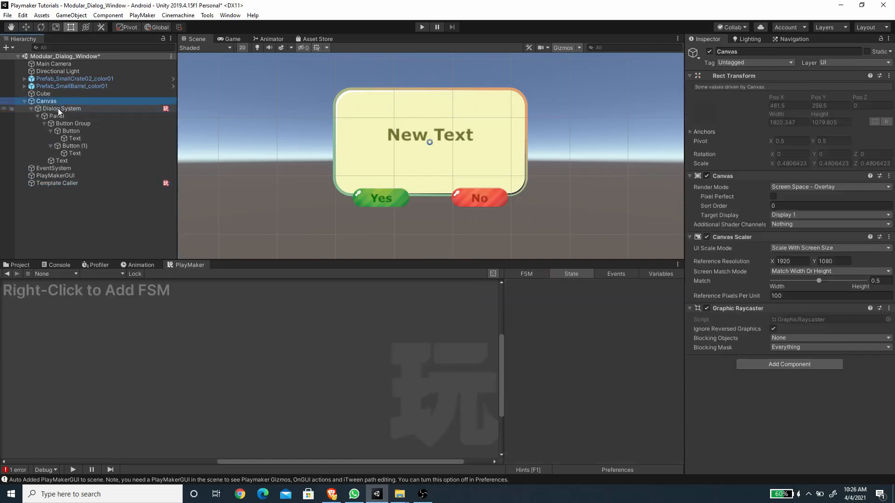
{"action": "left_click", "coordinate": [57, 109]}
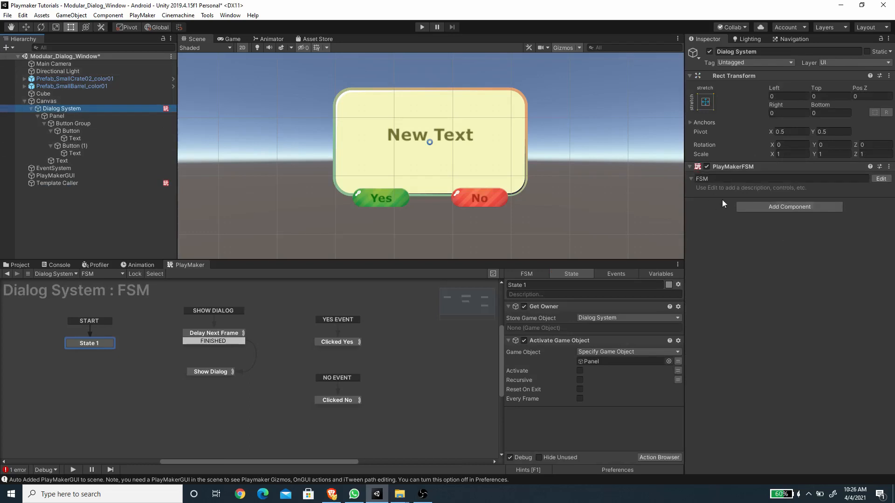
{"action": "left_click", "coordinate": [655, 273]}
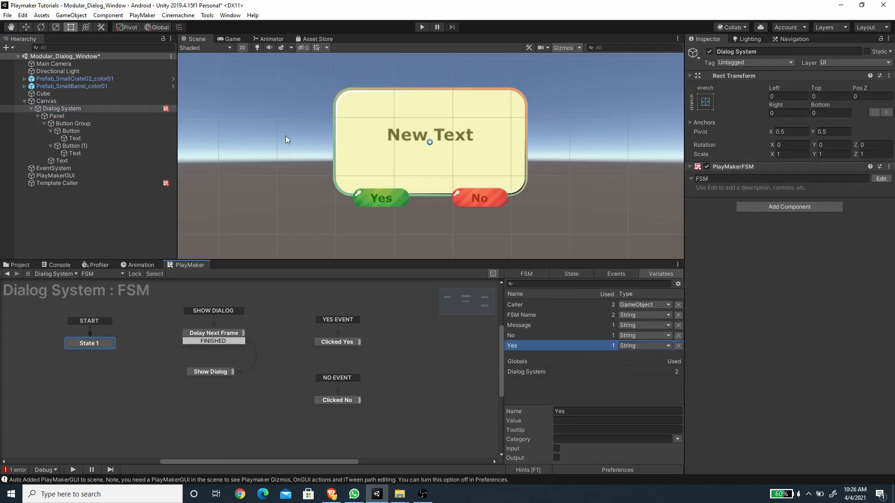
{"action": "left_click", "coordinate": [25, 101]}
{"action": "left_click", "coordinate": [58, 123]}
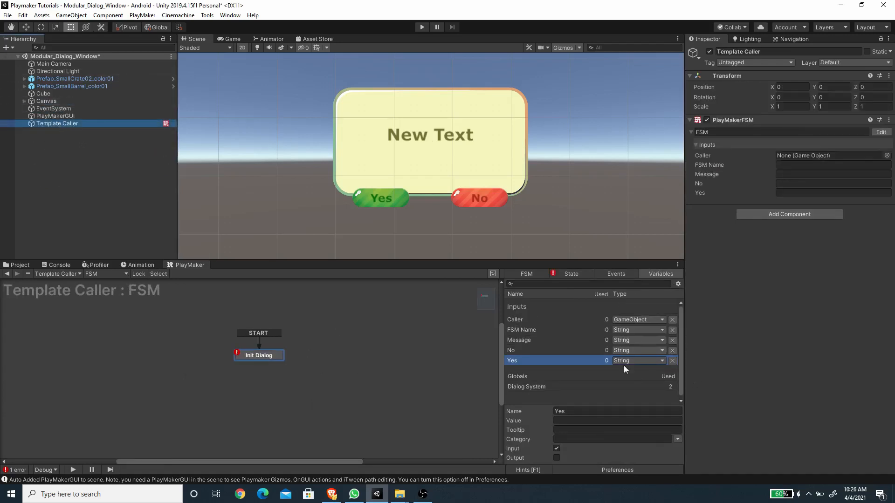
Step: Set the Set Fsm String action's variable name to Message and its value to the Message variable
{"action": "left_click", "coordinate": [561, 273]}
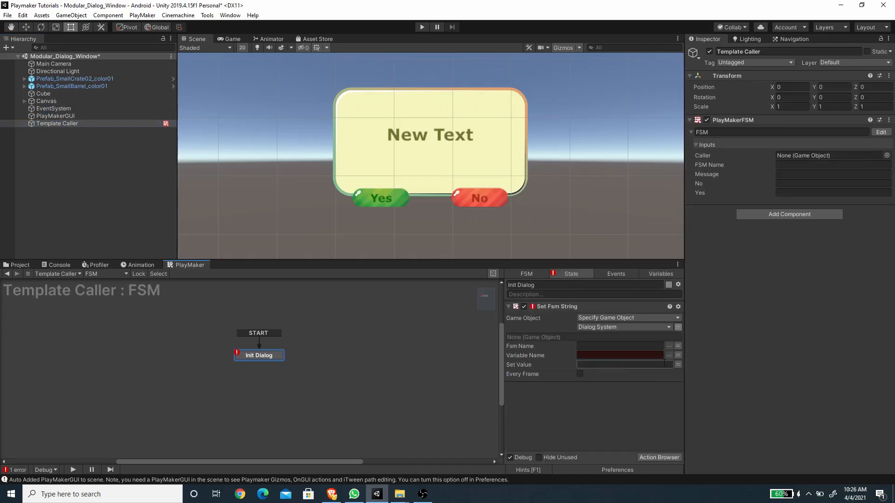
{"action": "left_click", "coordinate": [615, 354]}
{"action": "type", "text": "Me"}
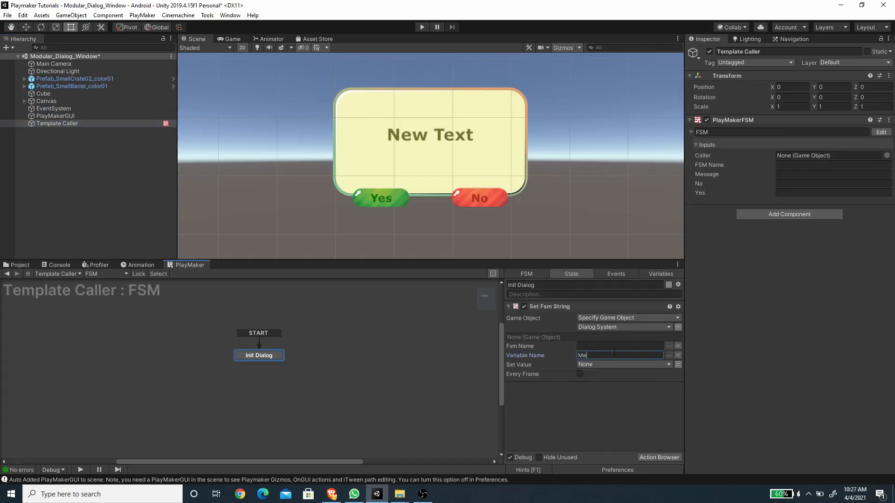
{"action": "left_click", "coordinate": [609, 365]}
{"action": "left_click", "coordinate": [606, 395]}
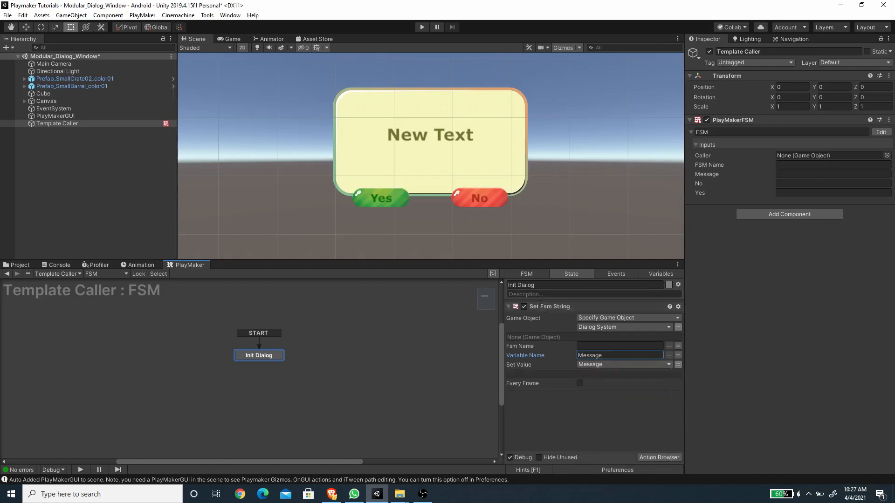
Step: Duplicate the Set Fsm String action and set the copy's variable name and value to FSM Name
{"action": "left_click", "coordinate": [547, 308]}
{"action": "key", "text": "ctrl+c"}
{"action": "key", "text": "ctrl+v"}
{"action": "scroll", "coordinate": [592, 398], "scroll_direction": "down", "scroll_amount": 3}
{"action": "left_click", "coordinate": [618, 405]}
{"action": "key", "text": "BackSpace"}
{"action": "type", "text": "F"}
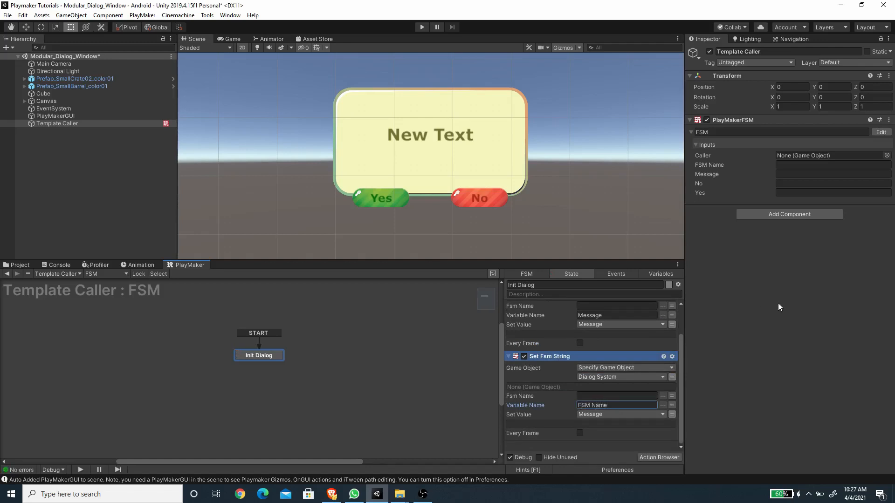
{"action": "left_click", "coordinate": [629, 414]}
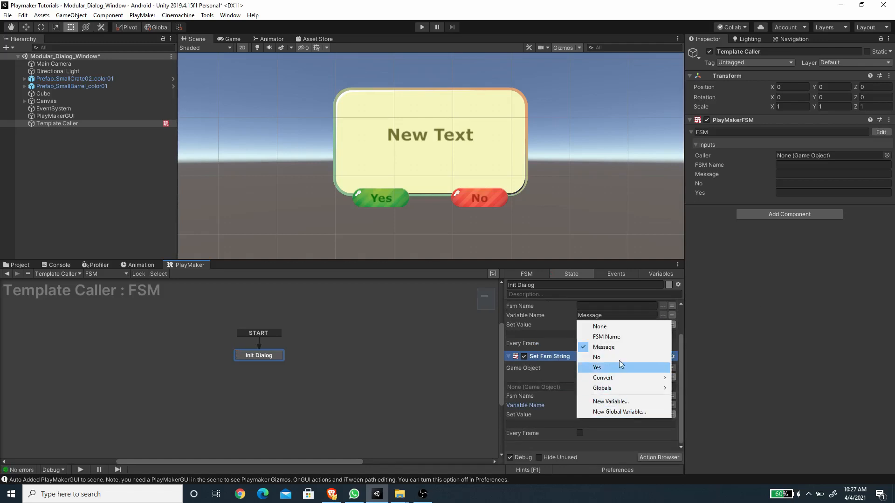
{"action": "left_click", "coordinate": [606, 336]}
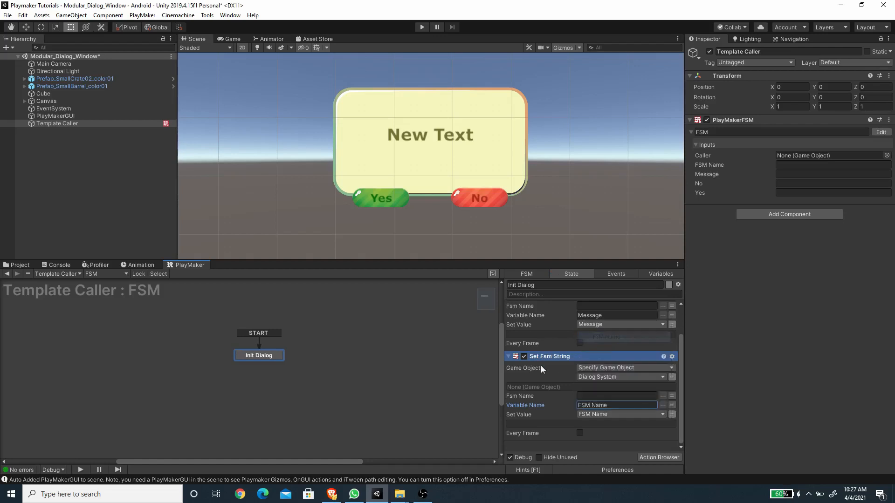
Step: Add two more copies of the FSM Name Set Fsm String action and collapse the first two actions
{"action": "scroll", "coordinate": [509, 315], "scroll_direction": "up", "scroll_amount": 2}
{"action": "left_click", "coordinate": [508, 305]}
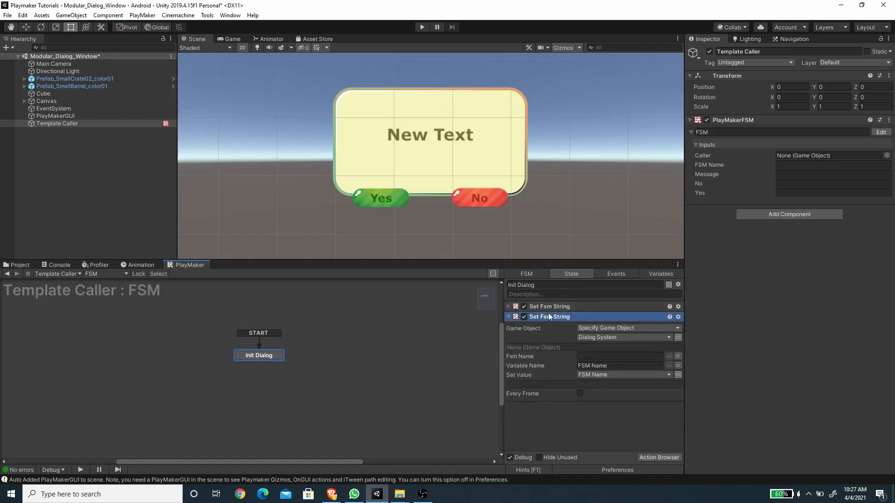
{"action": "key", "text": "ctrl+v"}
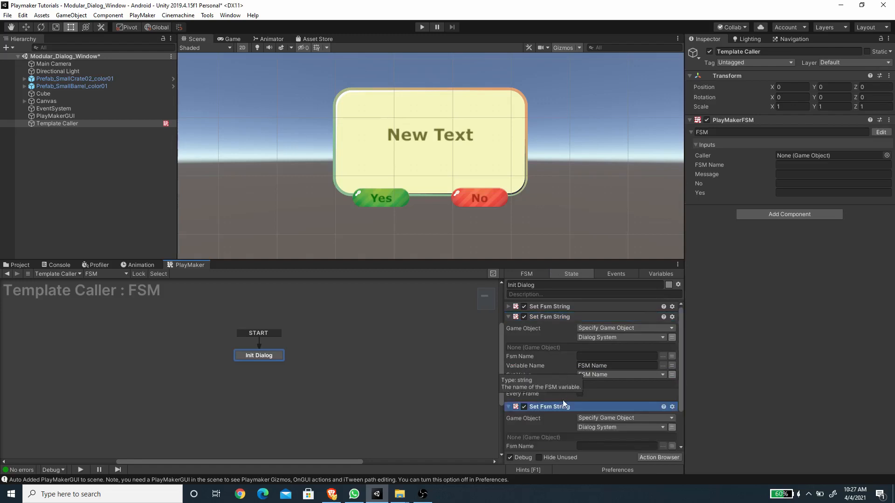
{"action": "left_click", "coordinate": [558, 394]}
{"action": "left_click", "coordinate": [508, 317]}
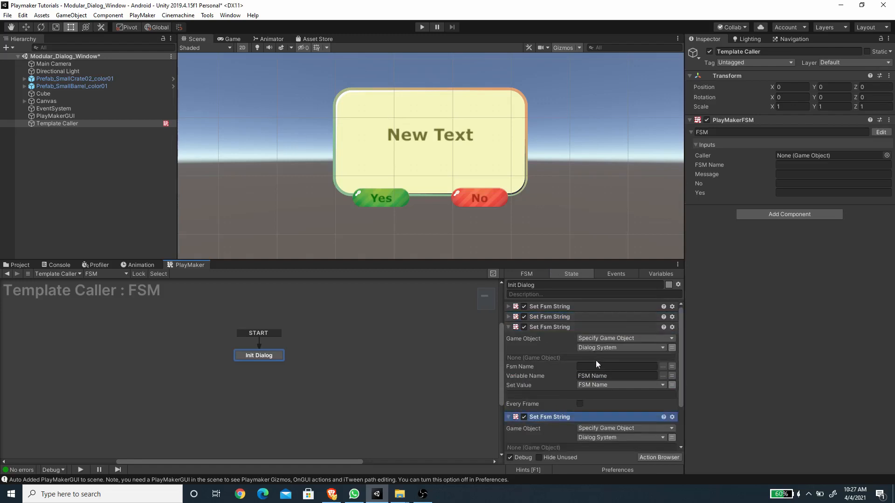
Step: Set the third Set Fsm String action's variable name and value to Yes, and collapse it
{"action": "left_click", "coordinate": [614, 374]}
{"action": "type", "text": "Yes"}
{"action": "left_click", "coordinate": [608, 385]}
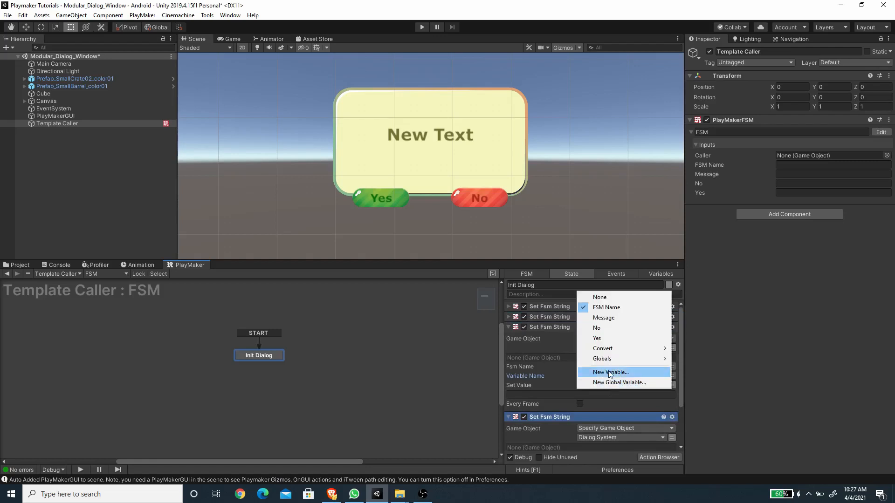
{"action": "left_click", "coordinate": [595, 342]}
{"action": "left_click", "coordinate": [508, 327]}
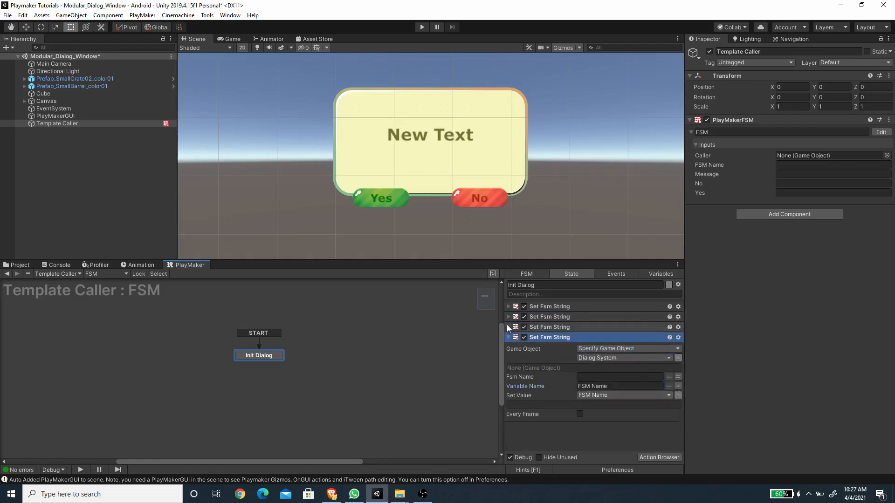
Step: Set the fourth Set Fsm String action's variable name and value to No, and collapse it
{"action": "left_click", "coordinate": [599, 386]}
{"action": "type", "text": "No"}
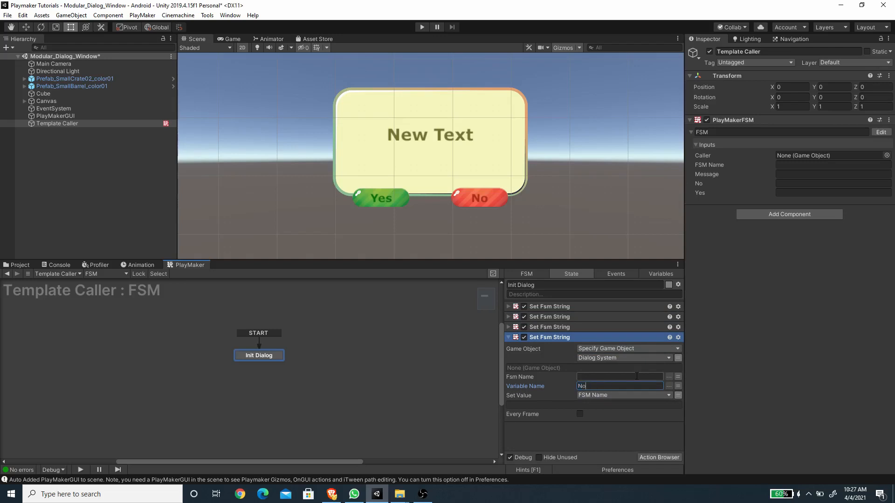
{"action": "left_click", "coordinate": [615, 396]}
{"action": "left_click", "coordinate": [600, 338]}
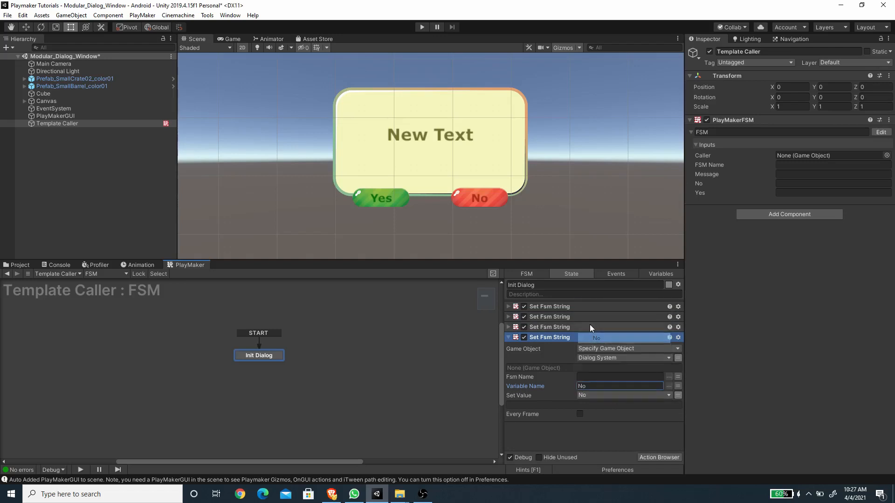
{"action": "left_click", "coordinate": [508, 338]}
Step: Add a Set Fsm Game Object action to the Init Dialog state and move it below the four Set Fsm String actions
{"action": "left_click", "coordinate": [653, 458]}
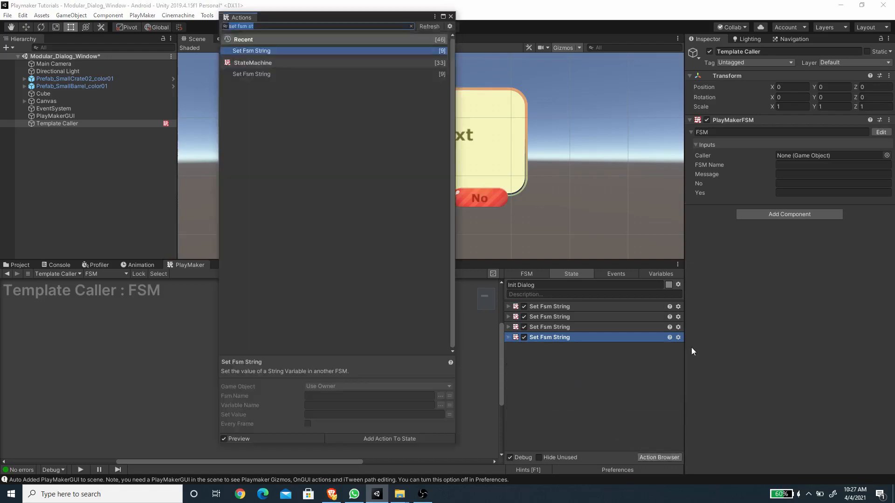
{"action": "key", "text": "End"}
{"action": "key", "text": "BackSpace"}
{"action": "key", "text": "BackSpace"}
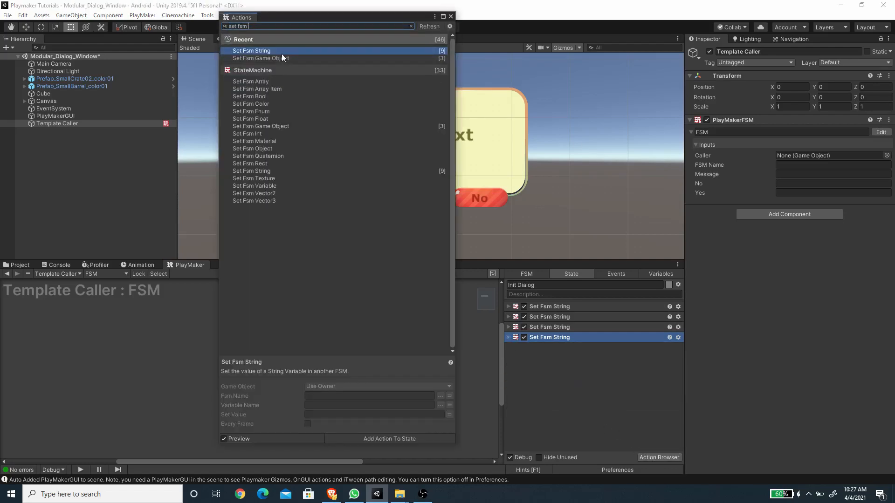
{"action": "left_click", "coordinate": [280, 57]}
{"action": "double_click", "coordinate": [280, 58]}
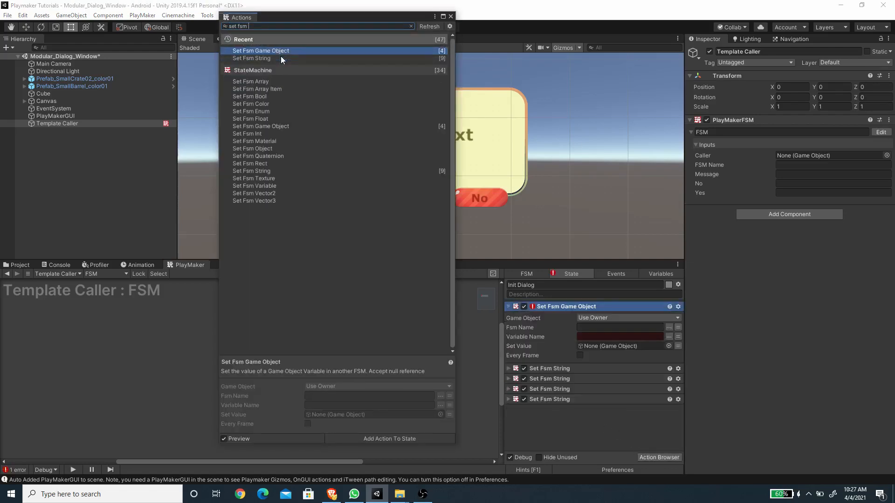
{"action": "left_click", "coordinate": [450, 16]}
{"action": "left_click_drag", "start_coordinate": [564, 403], "coordinate": [565, 406]}
Step: Target the Set Fsm Game Object action at a specified game object, using the global variable Dialog System
{"action": "left_click", "coordinate": [627, 358]}
{"action": "left_click", "coordinate": [615, 381]}
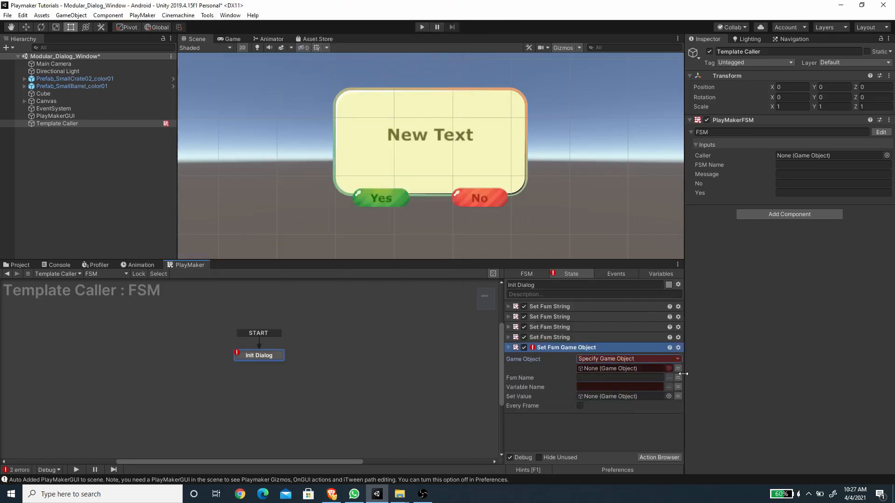
{"action": "left_click", "coordinate": [639, 370]}
{"action": "mouse_move", "coordinate": [629, 399]}
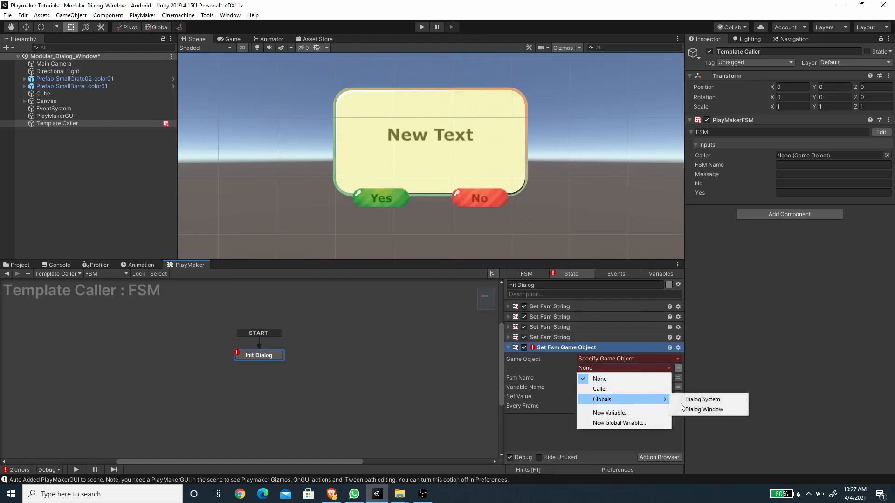
{"action": "left_click", "coordinate": [702, 399]}
Step: Set the Set Fsm Game Object action's variable name to Caller and its value to the Caller variable, and collapse it
{"action": "left_click", "coordinate": [606, 397]}
{"action": "type", "text": "Caller"}
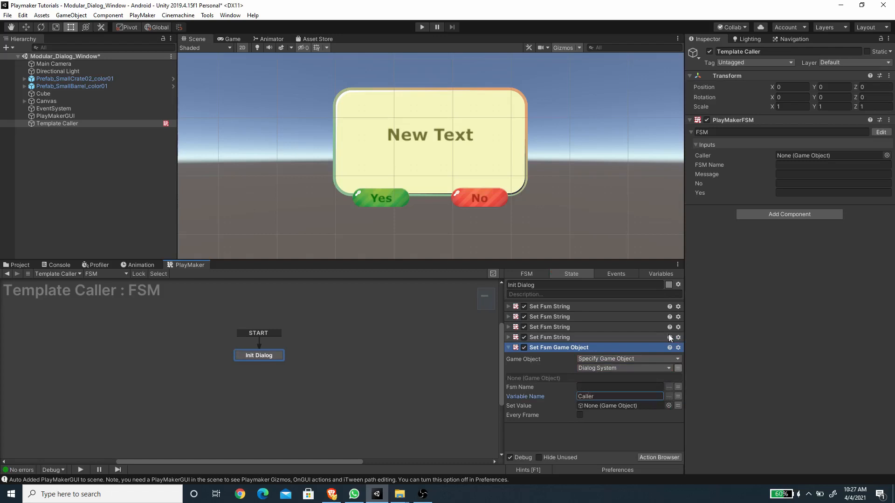
{"action": "left_click", "coordinate": [678, 405]}
{"action": "left_click", "coordinate": [621, 405]}
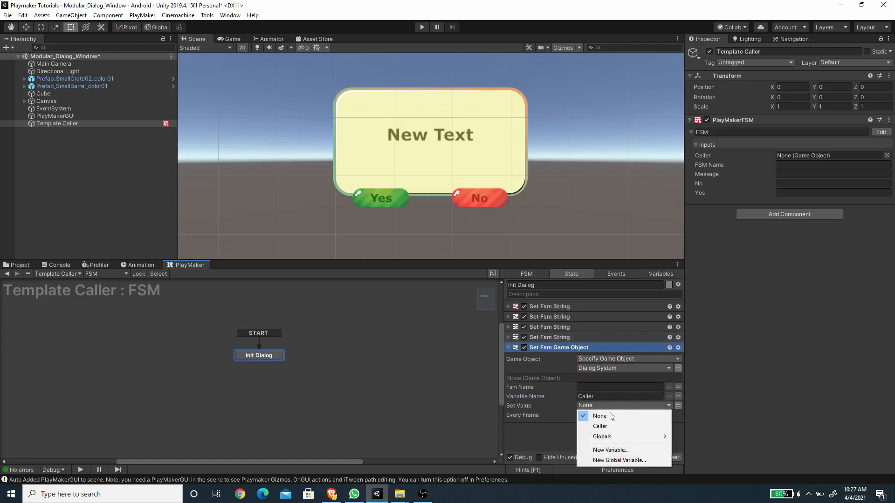
{"action": "left_click", "coordinate": [599, 426]}
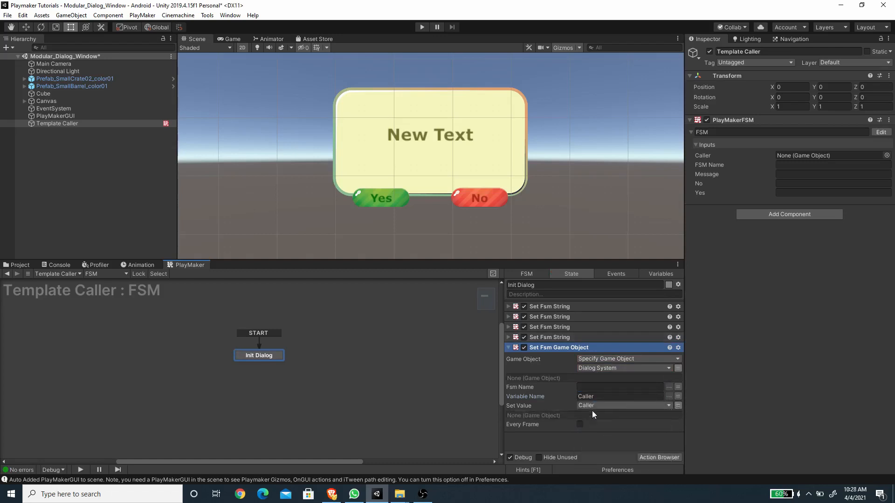
{"action": "left_click", "coordinate": [508, 348]}
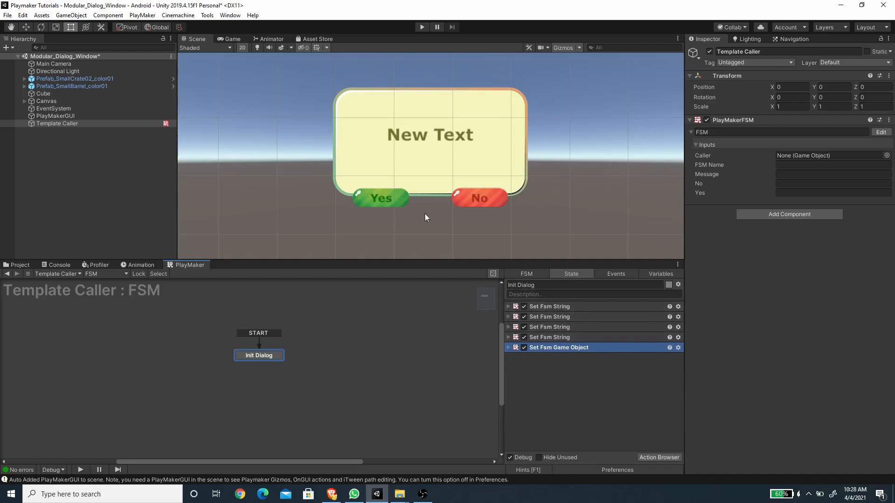
Step: Add a Send Event action at the end of the Init Dialog state and close the action browser
{"action": "left_click", "coordinate": [639, 435]}
{"action": "left_click", "coordinate": [659, 458]}
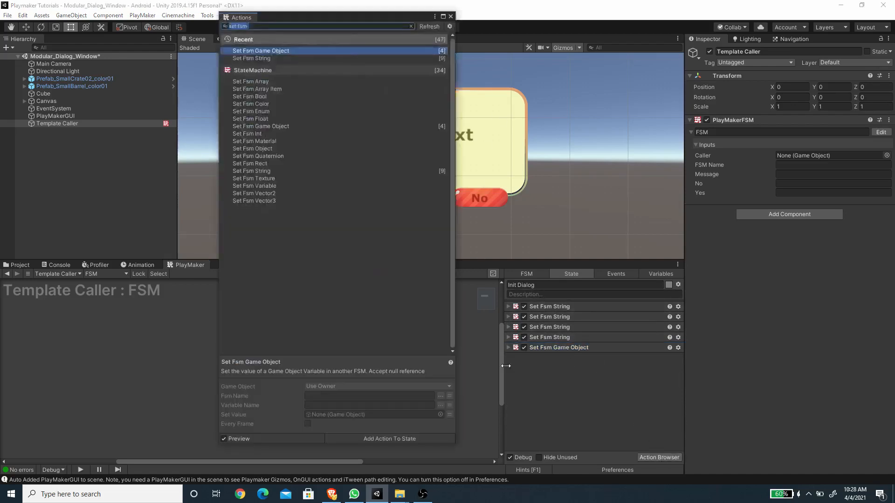
{"action": "type", "text": "send"}
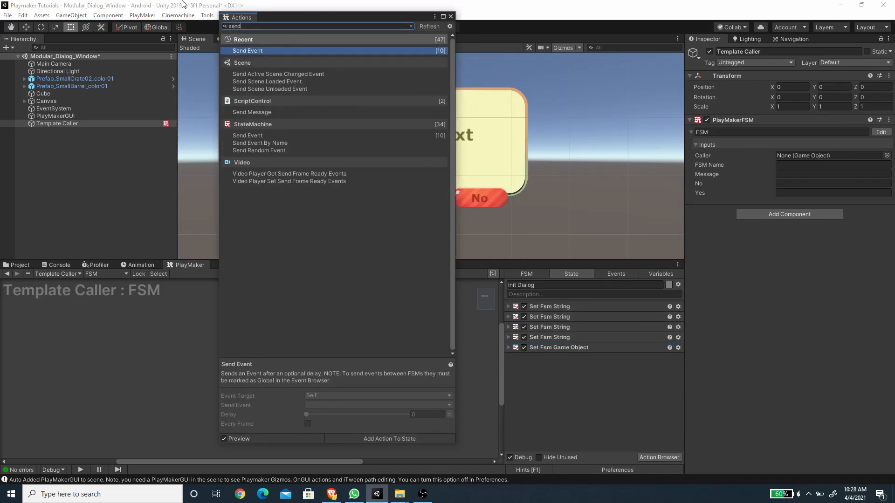
{"action": "double_click", "coordinate": [241, 51]}
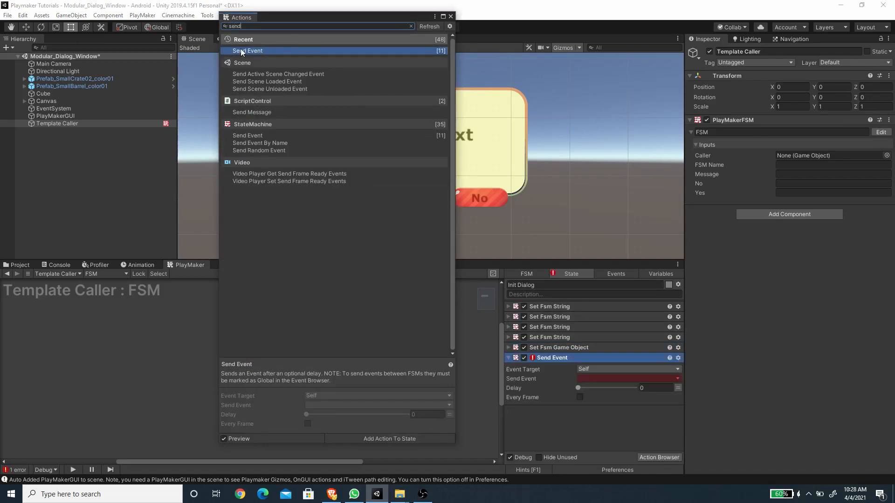
{"action": "left_click", "coordinate": [450, 16]}
Step: Set the Send Event action's target to Game Object FSM, with the global variable Dialog System as the specified object
{"action": "left_click", "coordinate": [600, 369]}
{"action": "left_click", "coordinate": [614, 400]}
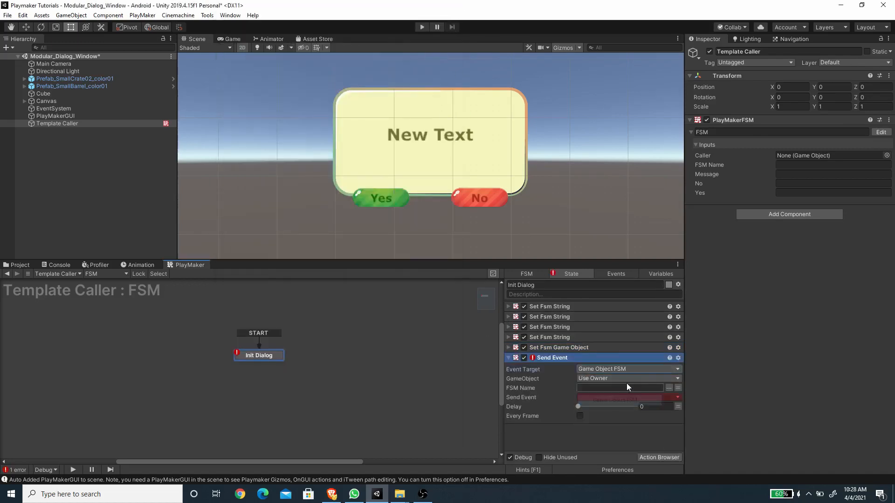
{"action": "left_click", "coordinate": [623, 379]}
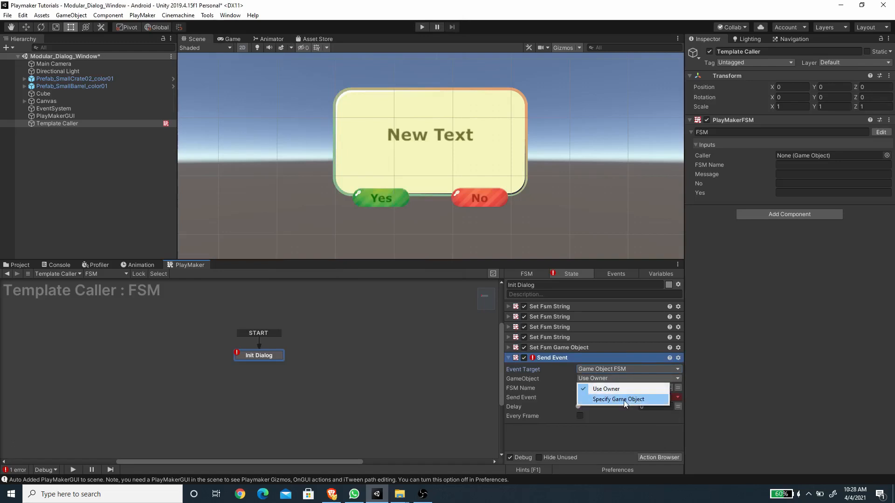
{"action": "left_click", "coordinate": [624, 401]}
{"action": "left_click", "coordinate": [678, 389]}
{"action": "left_click", "coordinate": [630, 387]}
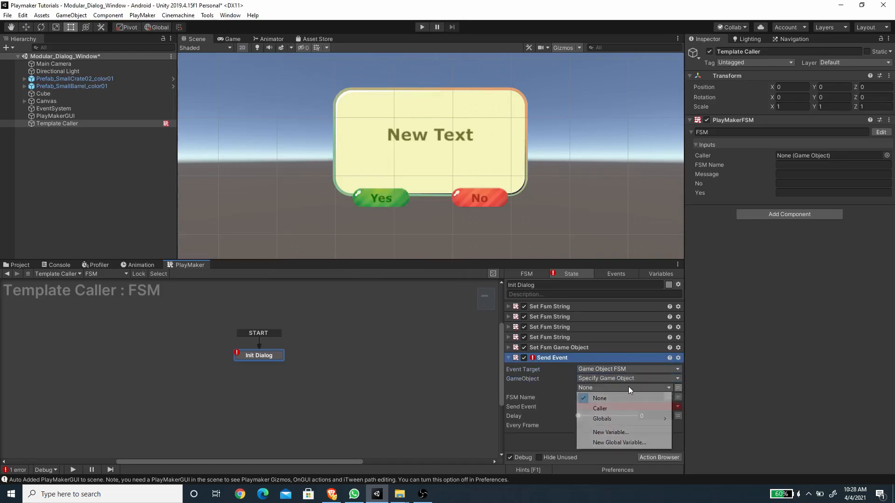
{"action": "mouse_move", "coordinate": [664, 423]}
{"action": "left_click", "coordinate": [701, 419]}
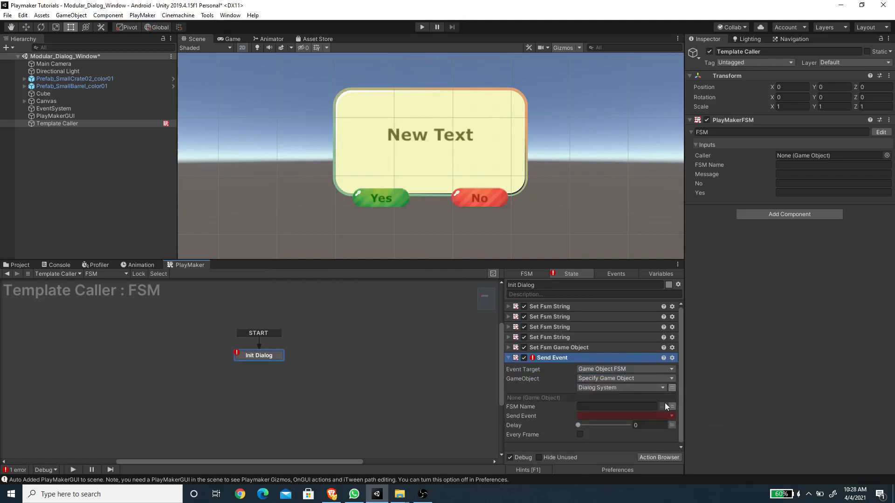
Step: Choose the global event SHOW DIALOG as the event to send
{"action": "left_click", "coordinate": [590, 418]}
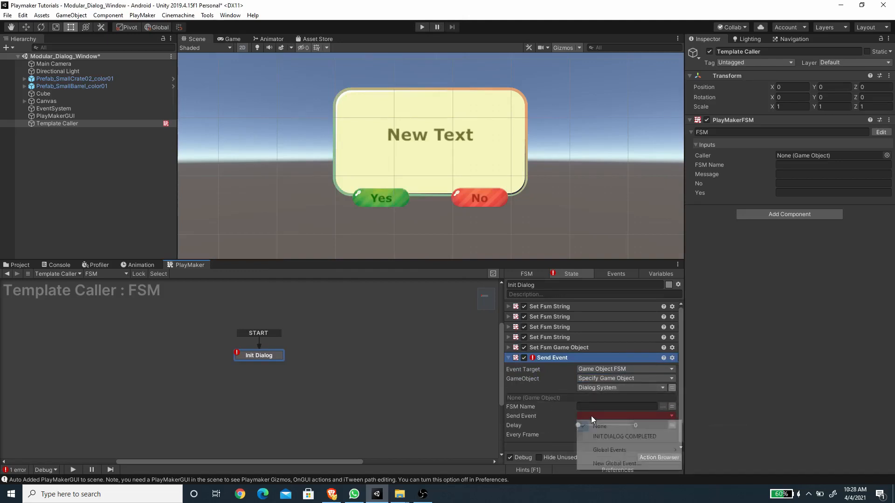
{"action": "mouse_move", "coordinate": [625, 450]}
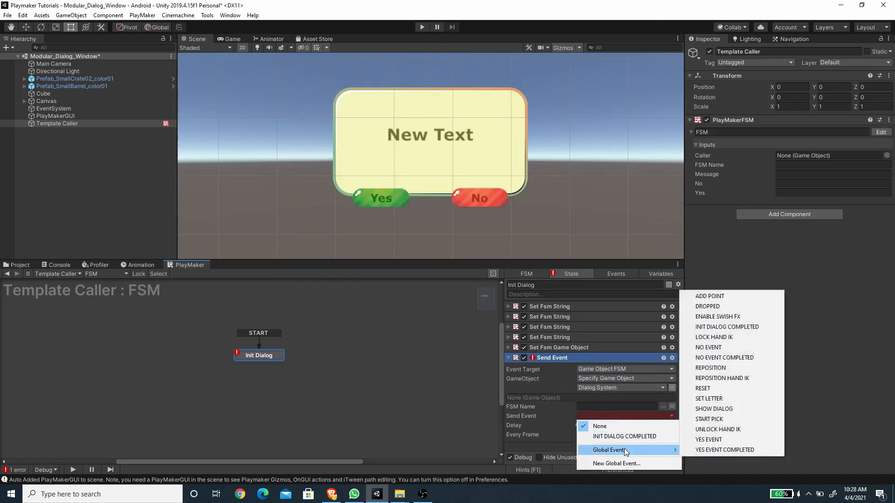
{"action": "left_click", "coordinate": [715, 409]}
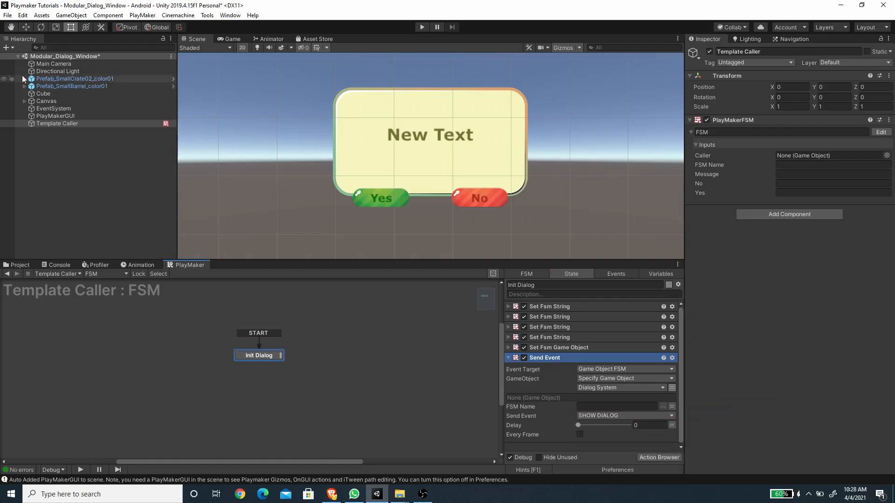
Step: Examine the Dialog System object's Delay Next Frame and Show Dialog states and its FSM variables
{"action": "left_click", "coordinate": [21, 104]}
{"action": "left_click", "coordinate": [22, 102]}
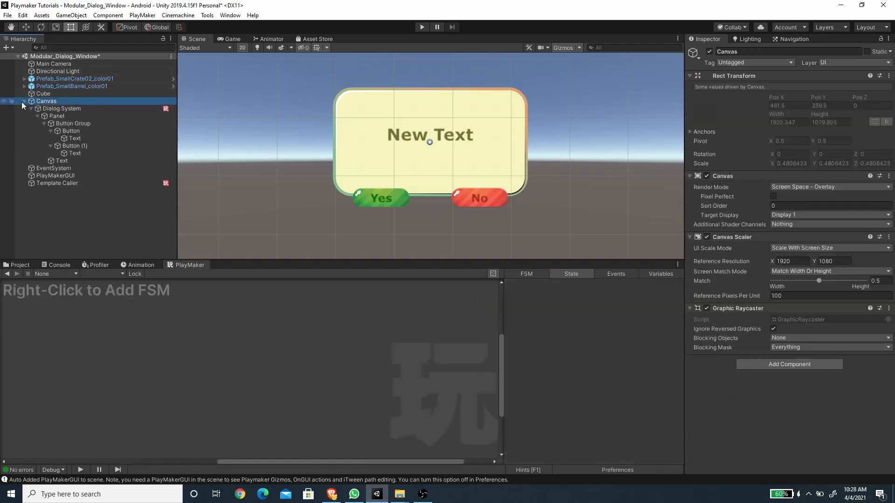
{"action": "left_click", "coordinate": [62, 109]}
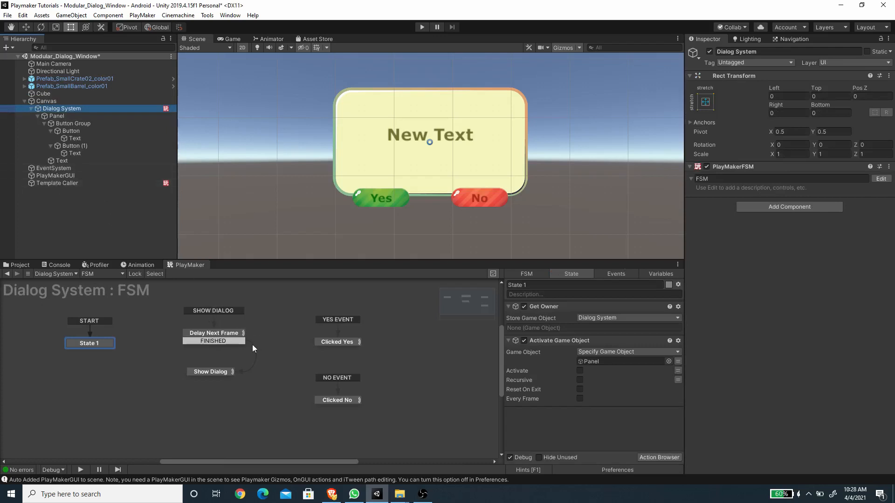
{"action": "left_click", "coordinate": [220, 340]}
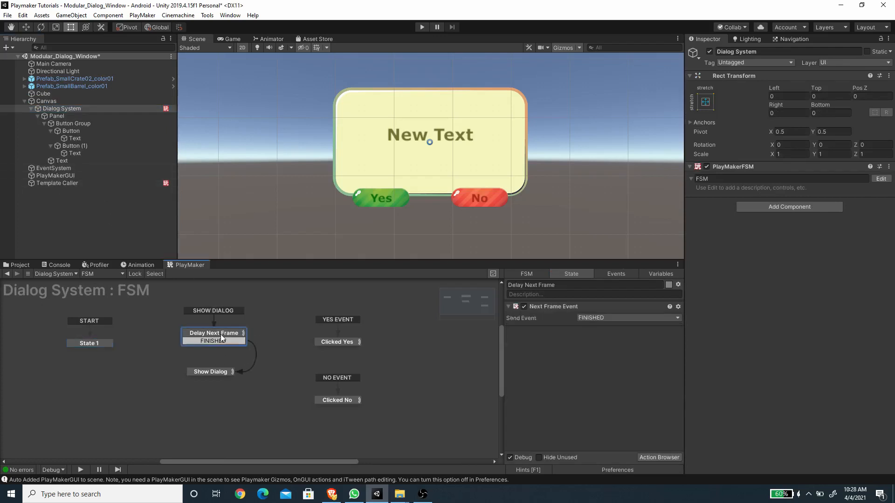
{"action": "left_click", "coordinate": [217, 372]}
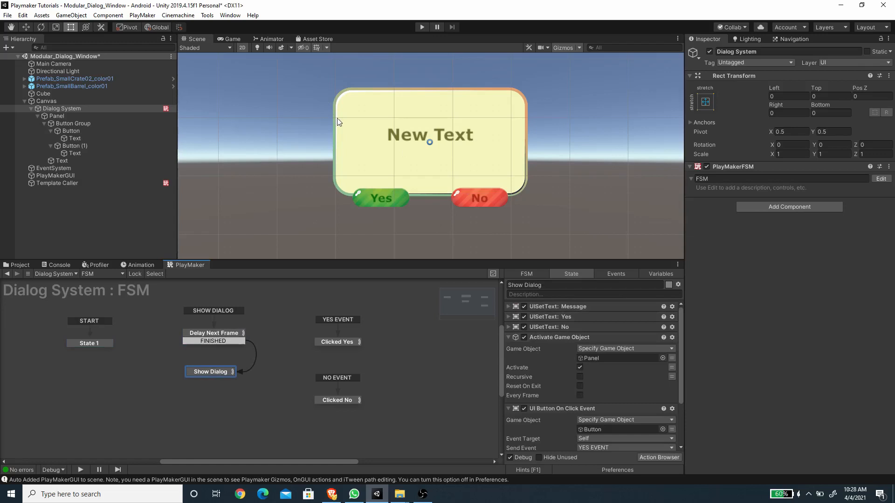
{"action": "left_click", "coordinate": [666, 275]}
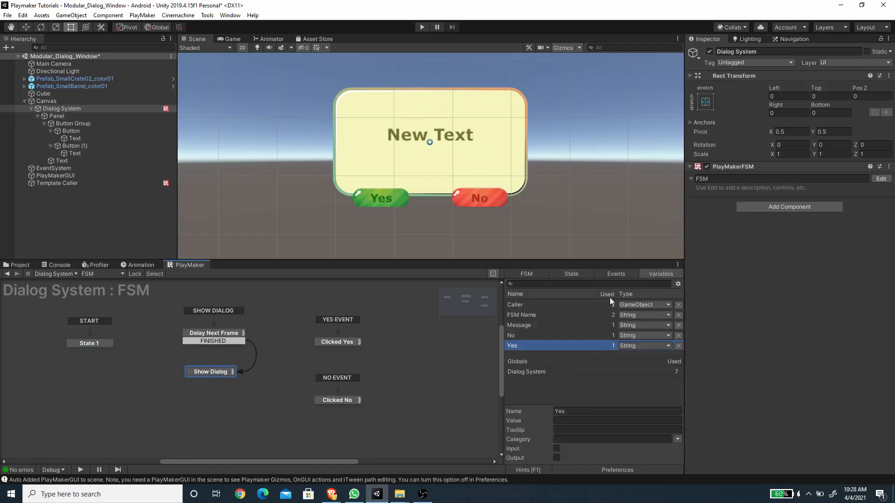
Step: Return to the Template Caller's Init Dialog state and collapse its Send Event action
{"action": "left_click", "coordinate": [65, 182]}
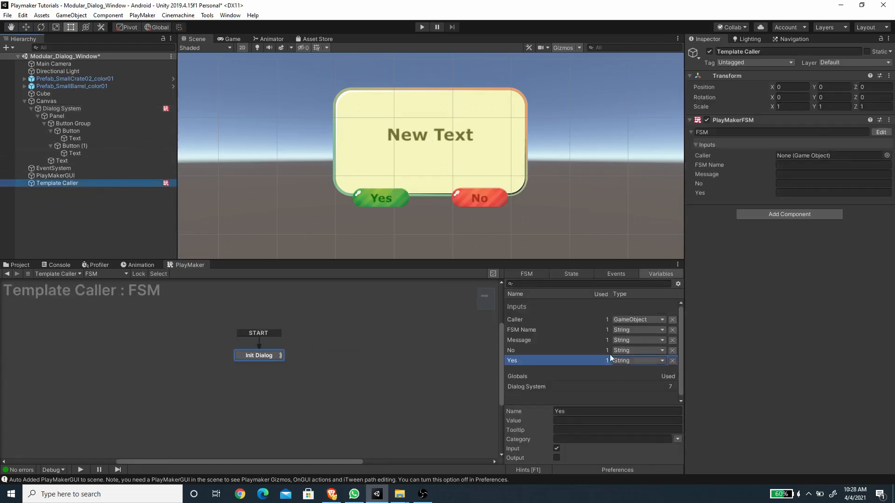
{"action": "left_click", "coordinate": [571, 275]}
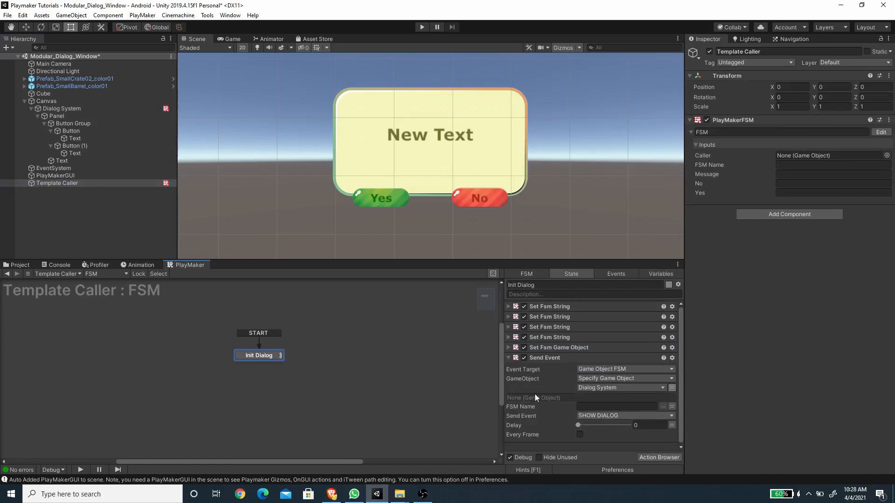
{"action": "left_click", "coordinate": [507, 358]}
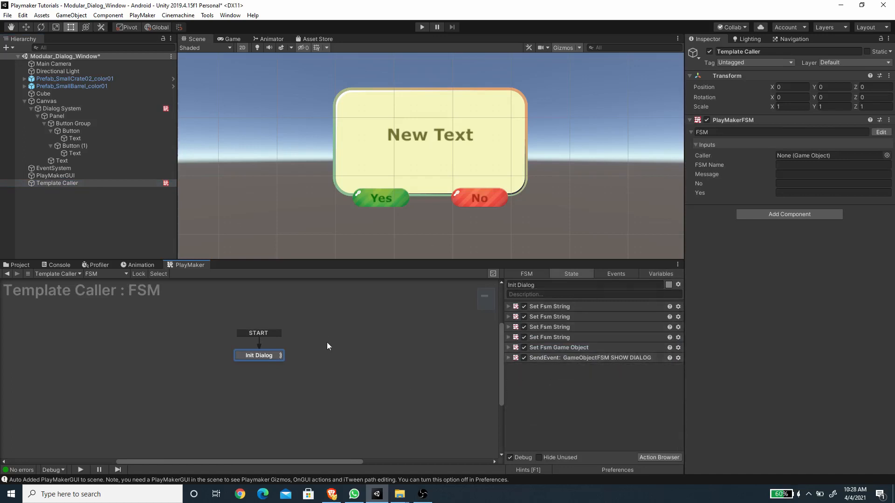
Step: Save the FSM as a template named Dialog_Caller in the _DialogWindow folder, without using the saved template in this FSM
{"action": "right_click", "coordinate": [303, 326]}
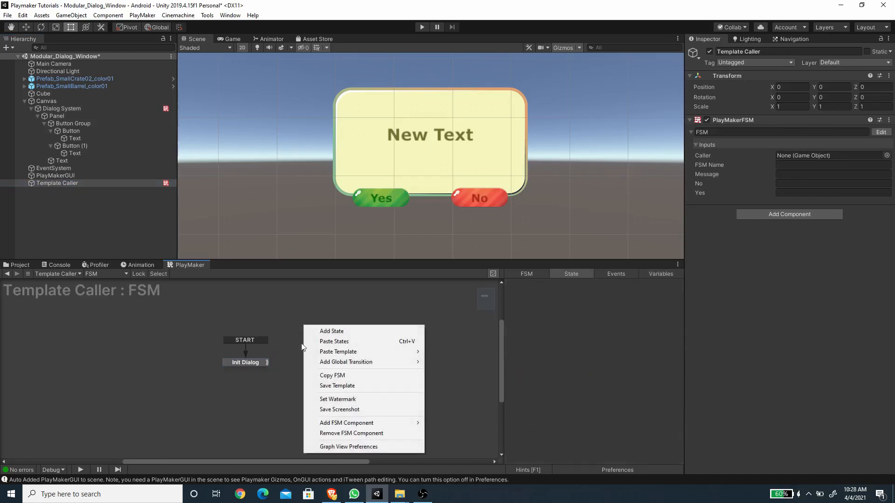
{"action": "left_click", "coordinate": [345, 386]}
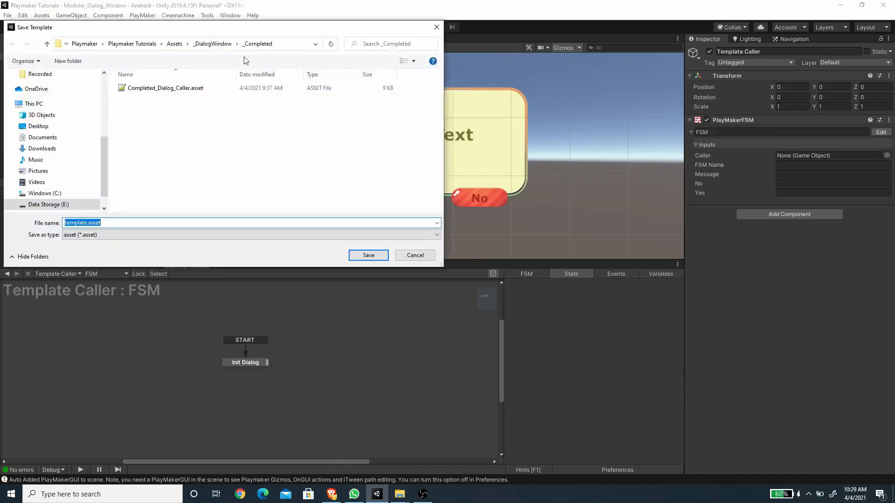
{"action": "left_click", "coordinate": [210, 45]}
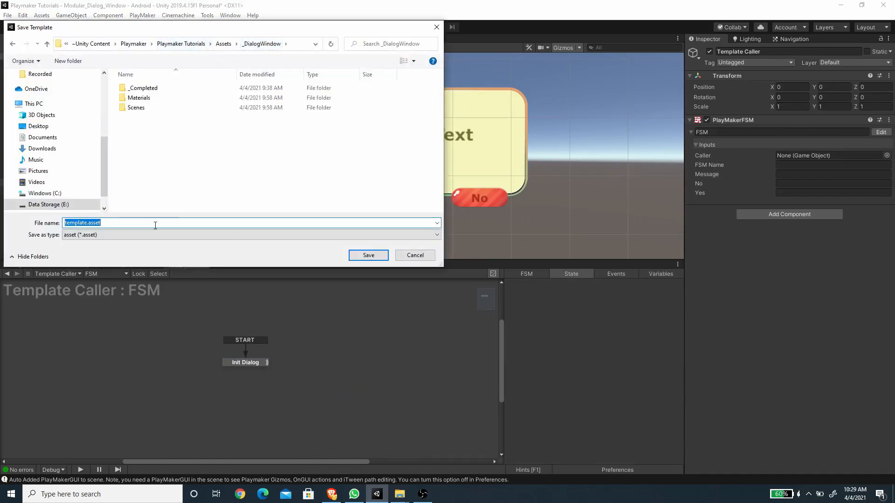
{"action": "type", "text": "Dialog_Caller"}
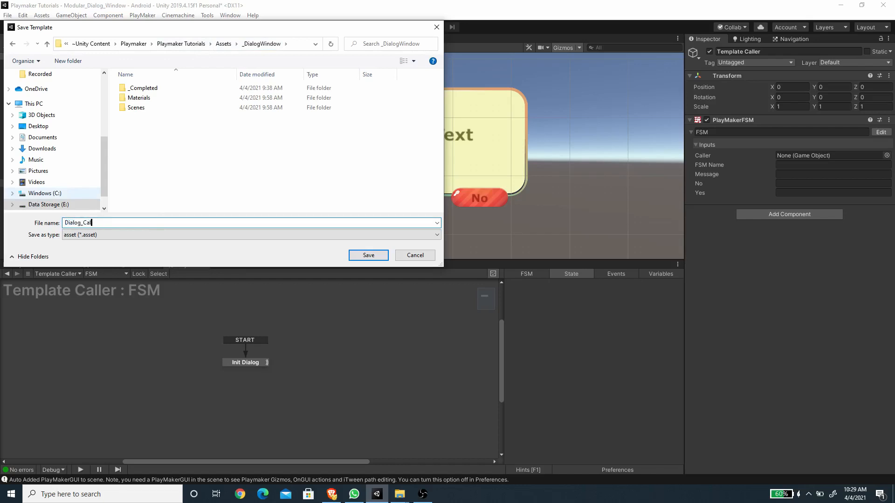
{"action": "left_click", "coordinate": [368, 255]}
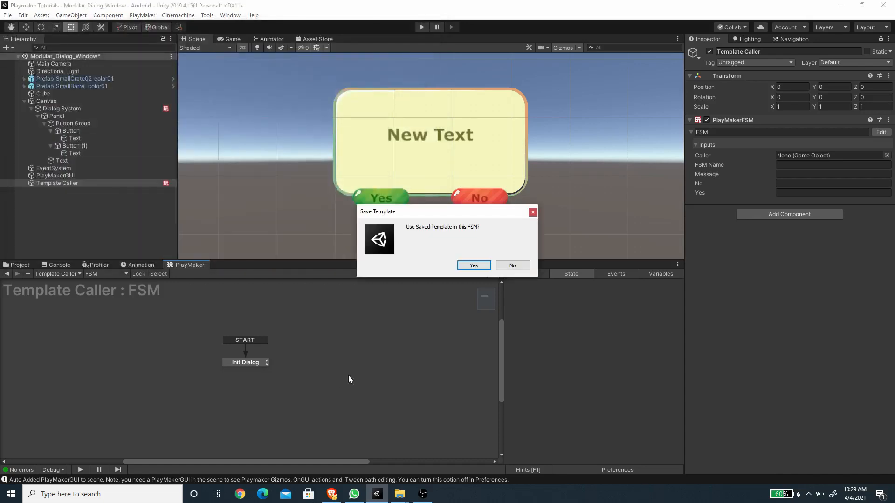
{"action": "left_click", "coordinate": [512, 267]}
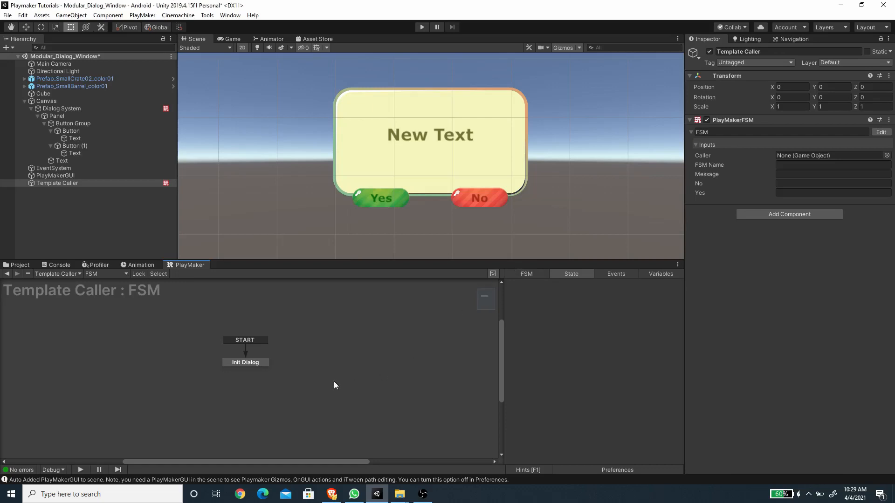
Step: Delete the Template Caller object from the scene
{"action": "left_click", "coordinate": [261, 365]}
{"action": "left_click", "coordinate": [58, 182]}
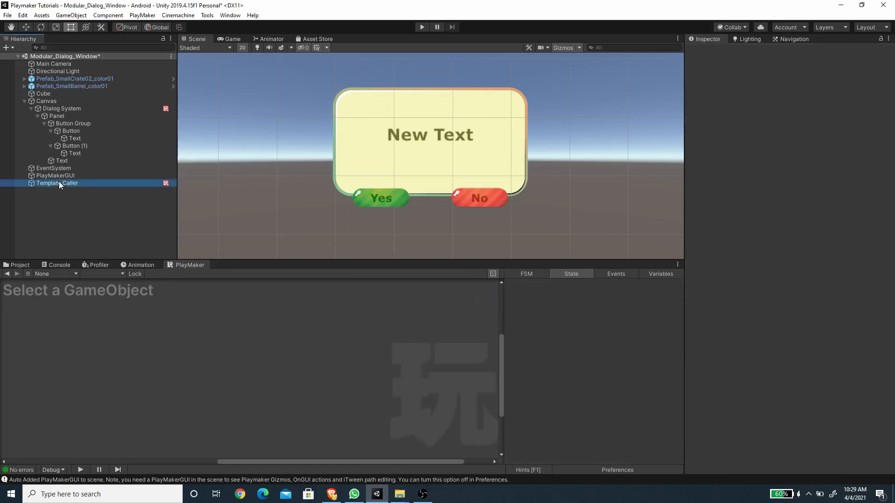
{"action": "key", "text": "Delete"}
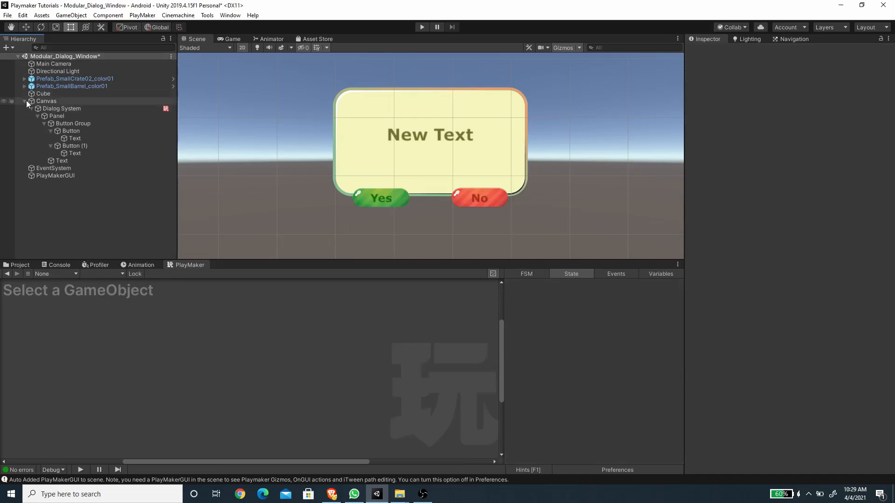
Step: Show the Game view, collapse the Canvas hierarchy and add a new FSM to Prefab_SmallCrate02_color01
{"action": "left_click", "coordinate": [232, 39]}
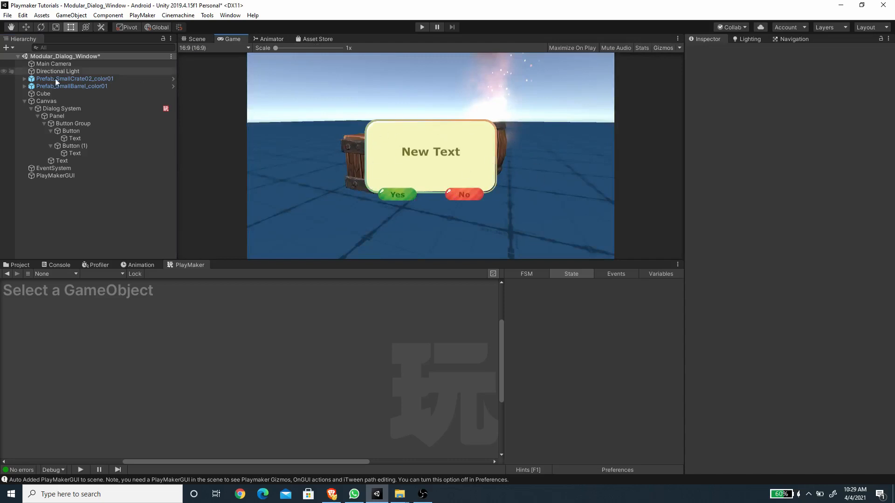
{"action": "left_click", "coordinate": [24, 101]}
{"action": "left_click", "coordinate": [92, 78]}
{"action": "right_click", "coordinate": [205, 331]}
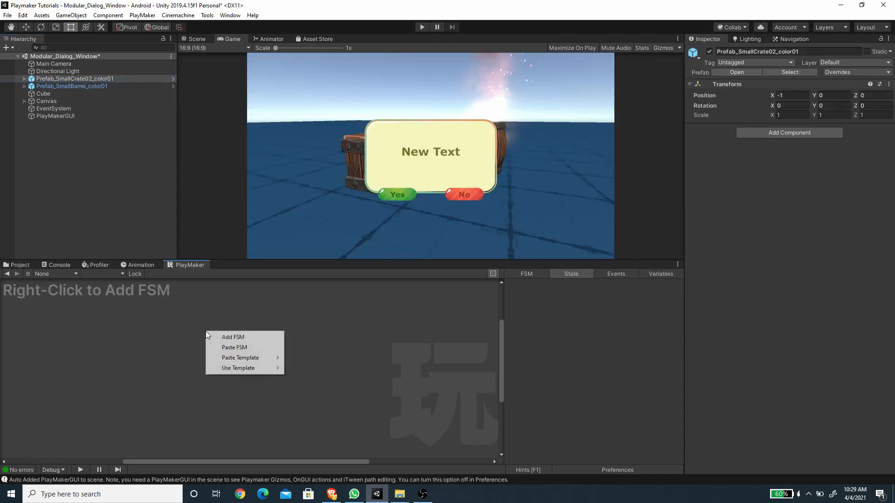
{"action": "left_click", "coordinate": [217, 334]}
{"action": "mouse_move", "coordinate": [83, 362]}
{"action": "left_mouse_down"}
{"action": "mouse_move", "coordinate": [232, 355]}
{"action": "mouse_move", "coordinate": [209, 355]}
{"action": "left_mouse_up"}
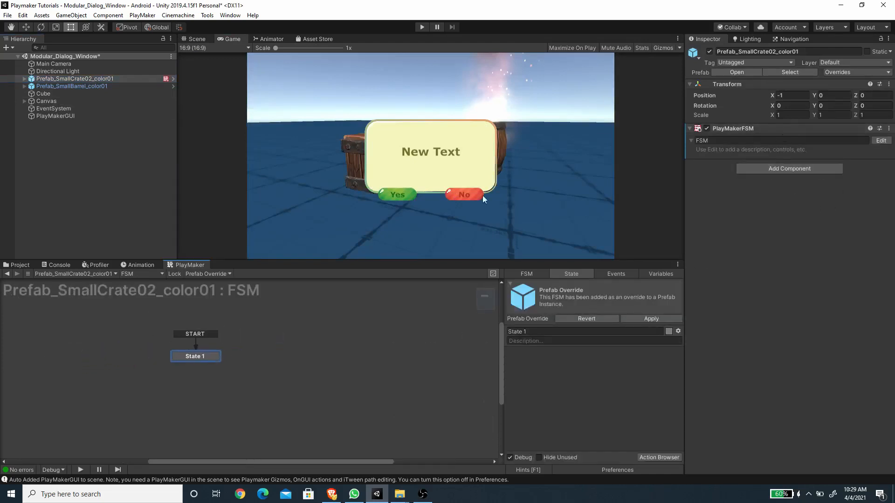
Step: Unpack the Prefab_SmallCrate02_color01 and Prefab_SmallBarrel_color01 prefab instances in the scene
{"action": "right_click", "coordinate": [90, 78]}
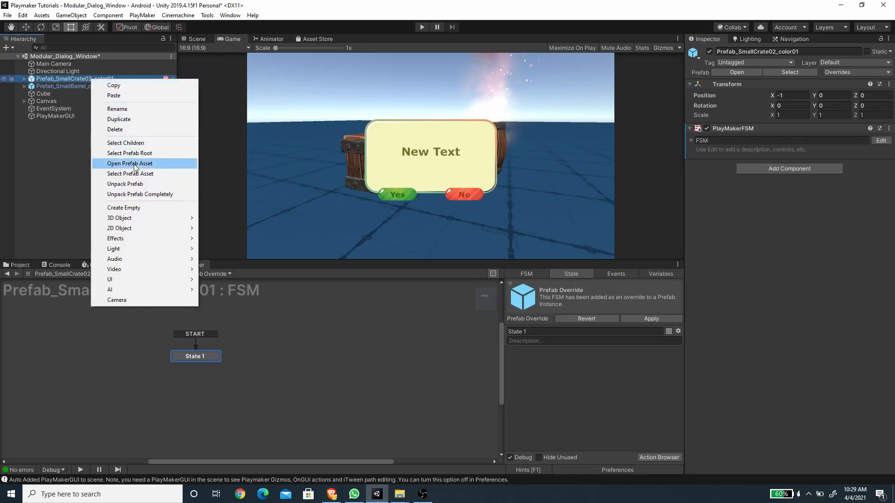
{"action": "left_click", "coordinate": [136, 183]}
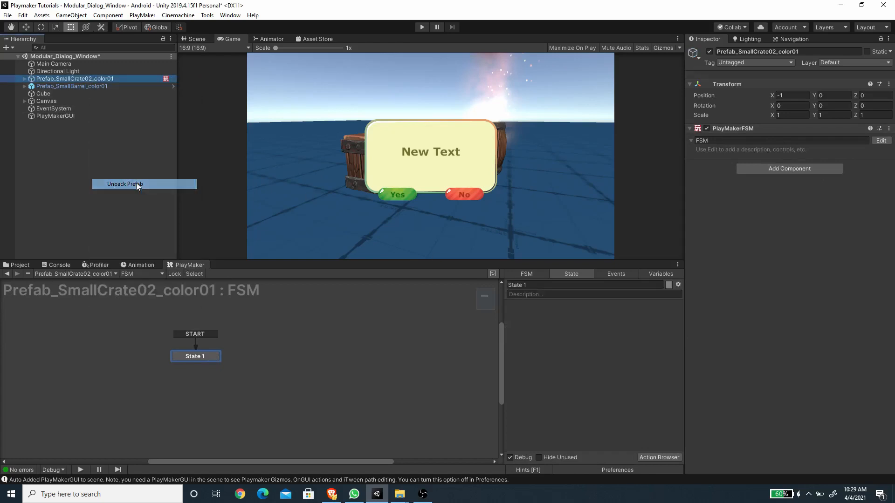
{"action": "right_click", "coordinate": [98, 85]}
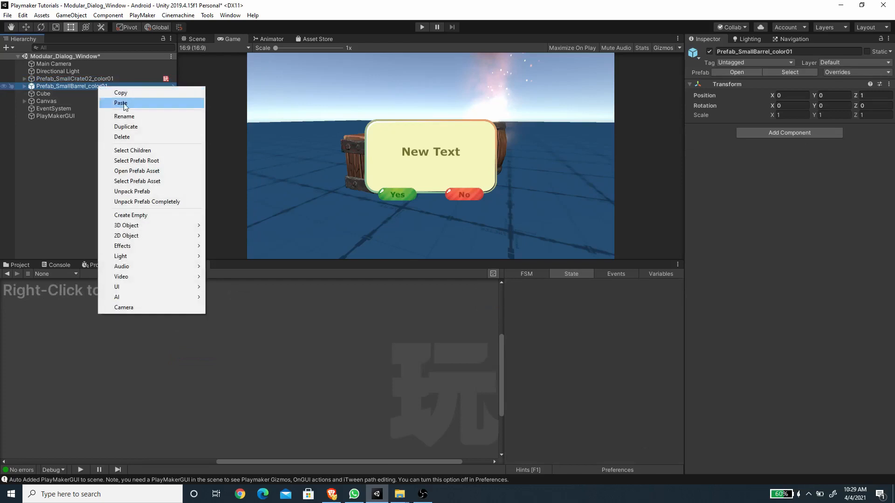
{"action": "left_click", "coordinate": [139, 192]}
Step: Add a Mouse Pick Event action to State 1 of the Prefab_SmallCrate02_color01 FSM
{"action": "left_click", "coordinate": [101, 79]}
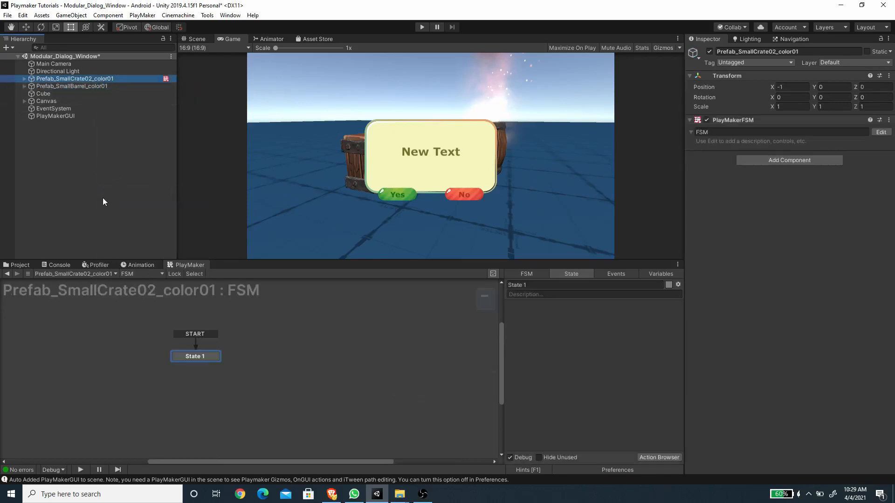
{"action": "left_click", "coordinate": [214, 358]}
{"action": "left_click_drag", "start_coordinate": [218, 359], "coordinate": [212, 357]}
{"action": "left_click", "coordinate": [675, 459]}
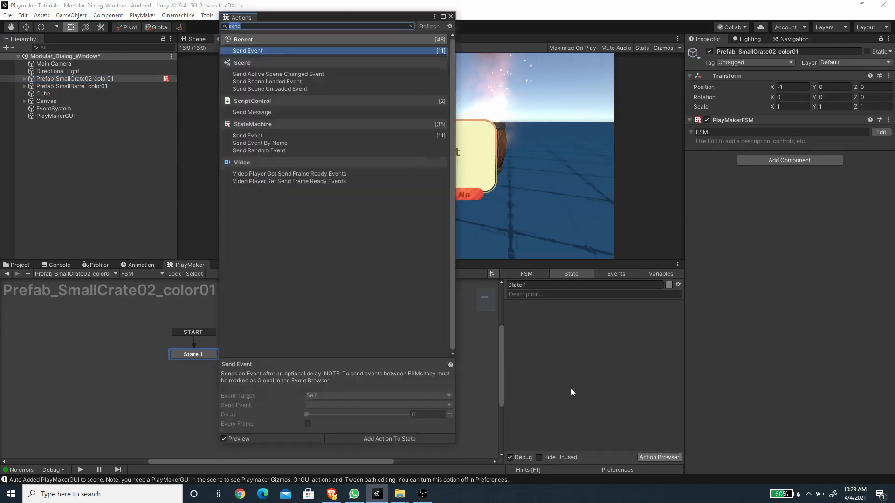
{"action": "type", "text": "mouse"}
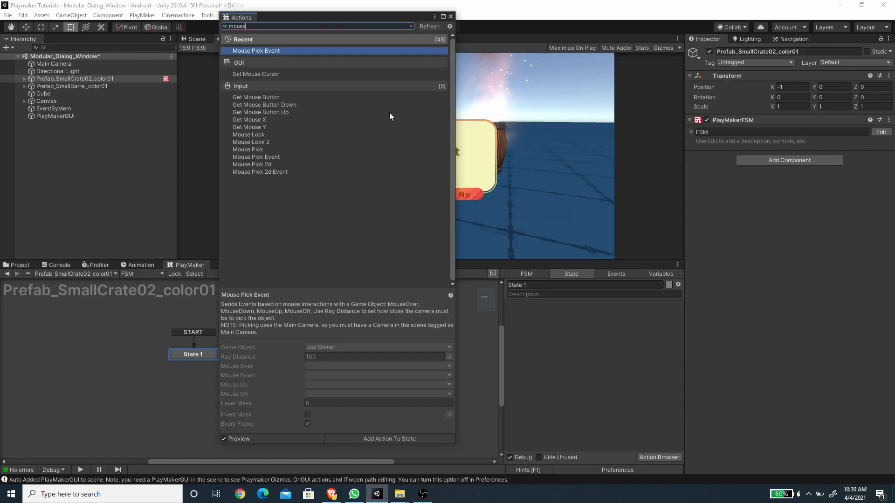
{"action": "double_click", "coordinate": [262, 51]}
{"action": "left_click", "coordinate": [450, 17]}
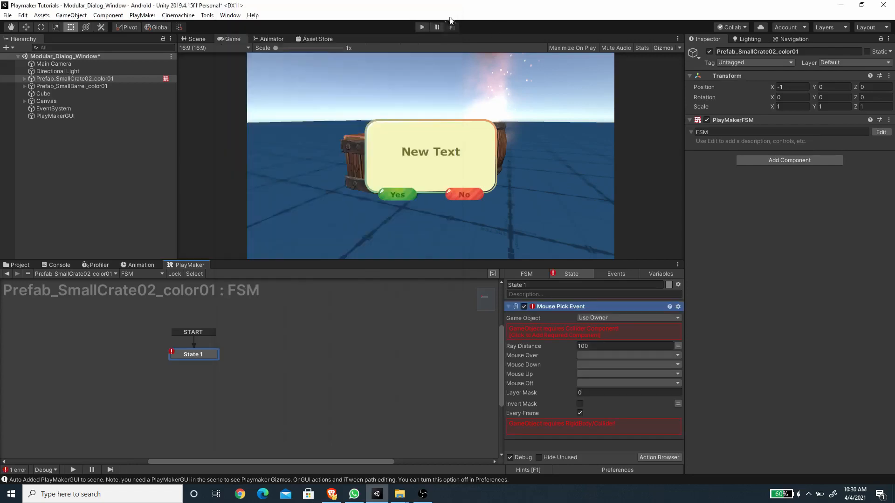
Step: Create an ON CLICK event in the crate's FSM and add it as a transition on State 1
{"action": "left_click", "coordinate": [611, 274]}
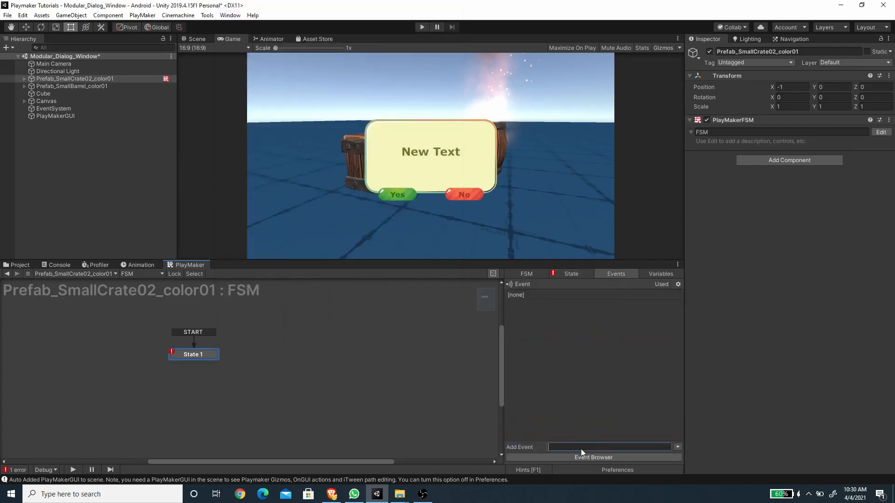
{"action": "type", "text": "ON CLIC"}
{"action": "left_click", "coordinate": [583, 278]}
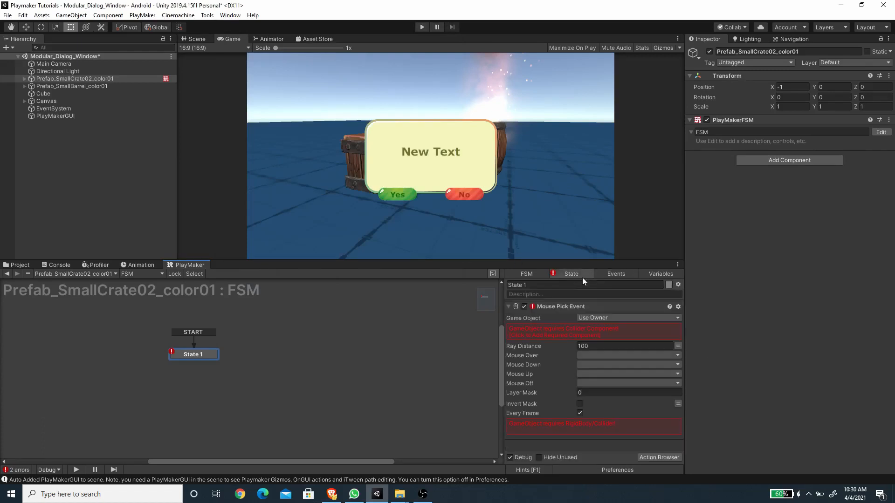
{"action": "right_click", "coordinate": [207, 355]}
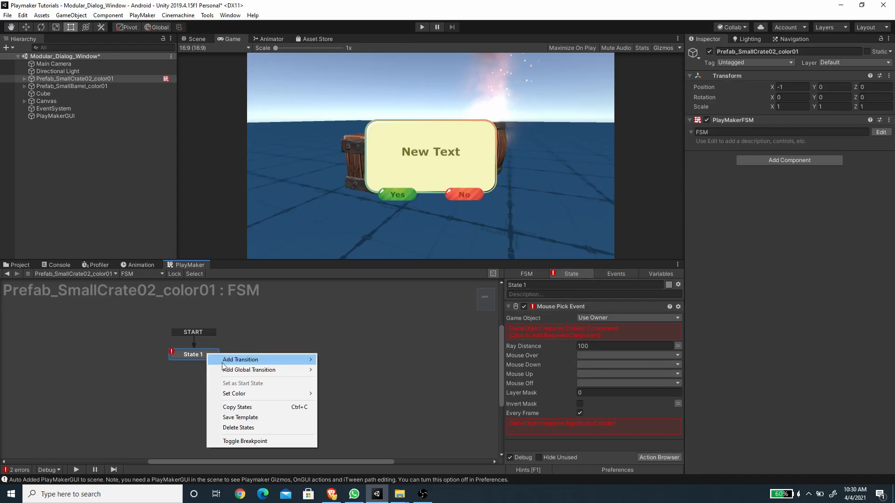
{"action": "mouse_move", "coordinate": [231, 359]}
{"action": "left_click", "coordinate": [361, 360]}
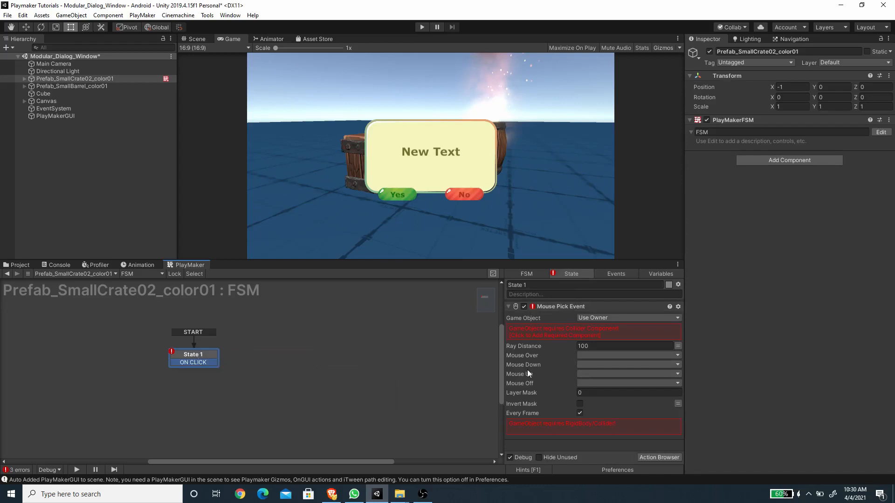
Step: Set the Mouse Pick Event's Mouse Down event to ON CLICK and add the required Box Collider to the crate
{"action": "left_click", "coordinate": [591, 365]}
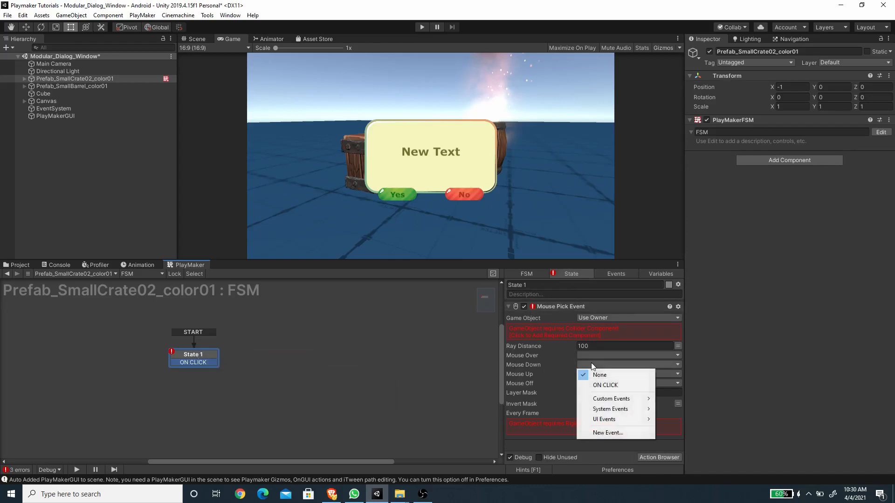
{"action": "left_click", "coordinate": [605, 384]}
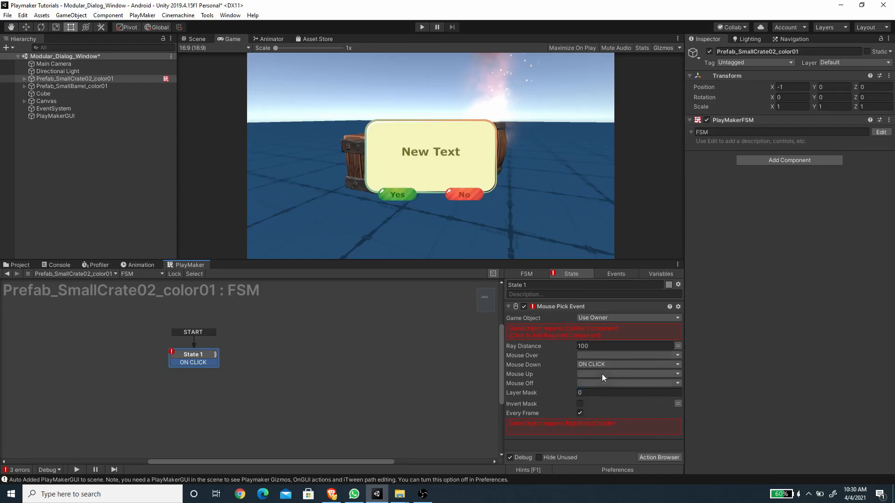
{"action": "left_click", "coordinate": [575, 336]}
{"action": "left_click", "coordinate": [601, 339]}
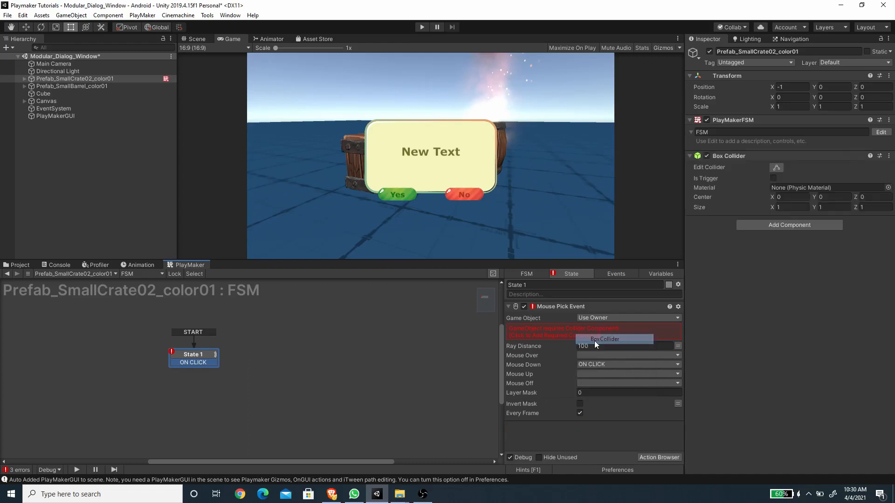
Step: Frame the crate in the 3D Scene view and fit its Box Collider to the crate's height, about 0.64
{"action": "left_click", "coordinate": [196, 39]}
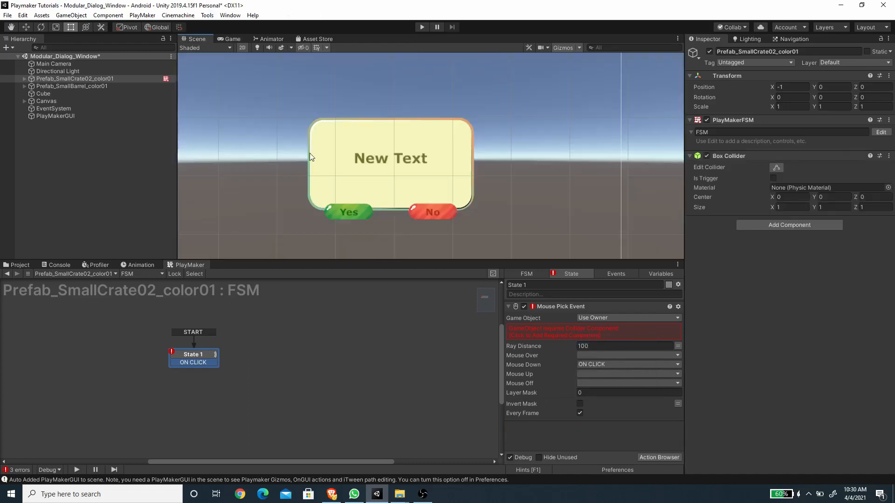
{"action": "key", "text": "f"}
{"action": "middle_click_drag", "start_coordinate": [371, 181], "coordinate": [394, 161]}
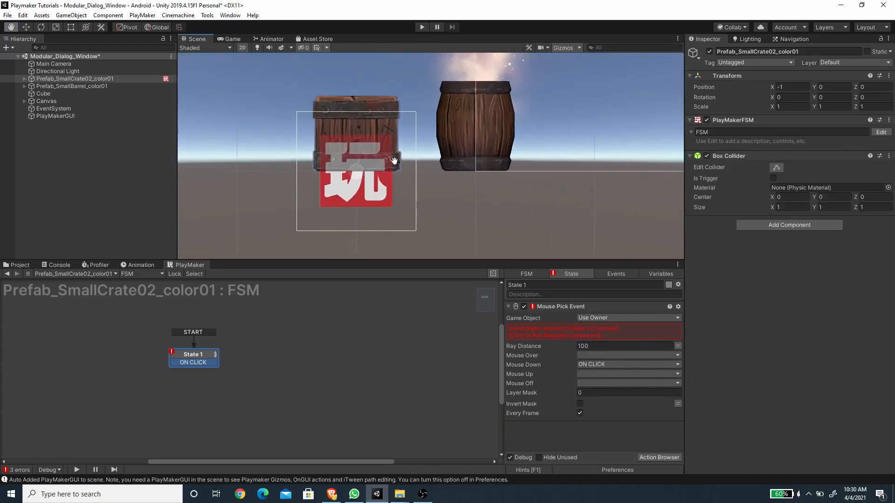
{"action": "left_click", "coordinate": [244, 48]}
{"action": "mouse_move", "coordinate": [423, 144]}
{"action": "left_mouse_down", "text": "alt"}
{"action": "mouse_move", "coordinate": [252, 121]}
{"action": "mouse_move", "coordinate": [424, 157]}
{"action": "left_mouse_up", "text": "alt"}
{"action": "scroll", "coordinate": [425, 157], "scroll_direction": "up", "scroll_amount": 8}
{"action": "scroll", "coordinate": [599, 192], "scroll_direction": "down", "scroll_amount": 6}
{"action": "left_click", "coordinate": [776, 167]}
{"action": "left_click_drag", "start_coordinate": [374, 114], "coordinate": [374, 106]}
Step: Pull in the sides of the crate's Box Collider to about 0.71 wide and 0.72 deep
{"action": "left_click_drag", "start_coordinate": [369, 205], "coordinate": [408, 174], "text": "alt"}
{"action": "left_click_drag", "start_coordinate": [410, 175], "coordinate": [382, 205], "text": "alt"}
{"action": "left_click_drag", "start_coordinate": [378, 134], "coordinate": [392, 134]}
{"action": "left_click_drag", "start_coordinate": [420, 150], "coordinate": [392, 135], "text": "alt"}
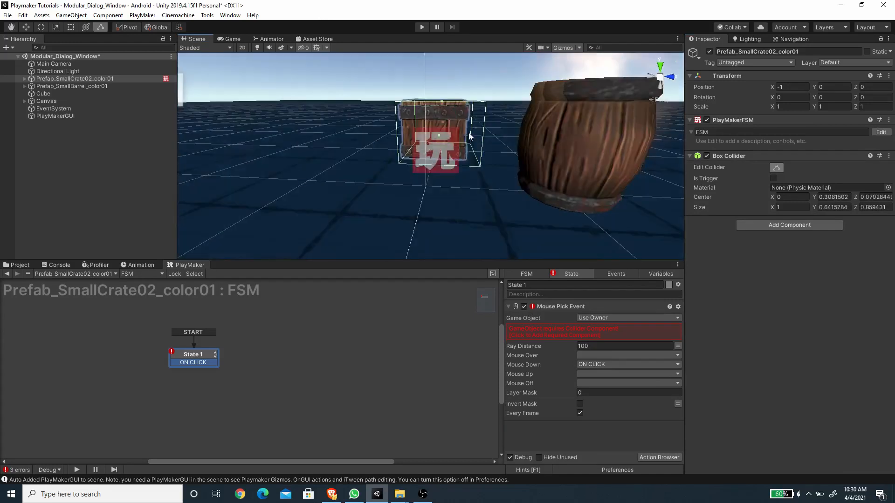
{"action": "left_click_drag", "start_coordinate": [478, 133], "coordinate": [468, 132]}
{"action": "left_click_drag", "start_coordinate": [326, 154], "coordinate": [485, 172], "text": "alt"}
{"action": "left_click_drag", "start_coordinate": [419, 142], "coordinate": [405, 144]}
{"action": "left_click_drag", "start_coordinate": [315, 168], "coordinate": [276, 197], "text": "alt"}
Step: Add a Box Collider component to Prefab_SmallBarrel_color01
{"action": "left_click", "coordinate": [489, 127]}
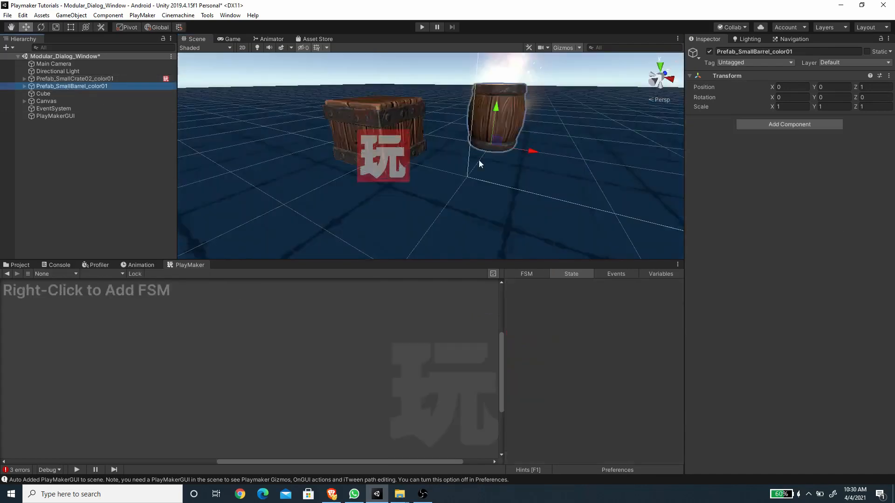
{"action": "left_click", "coordinate": [767, 124]}
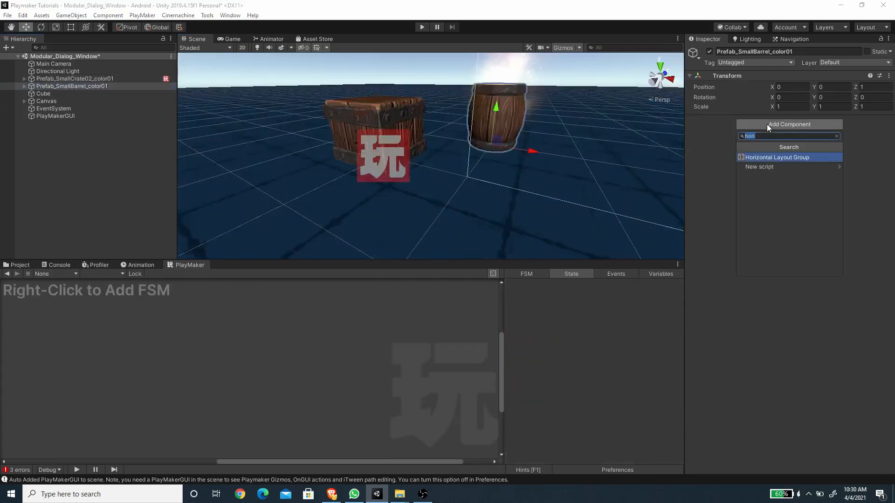
{"action": "type", "text": "bo"}
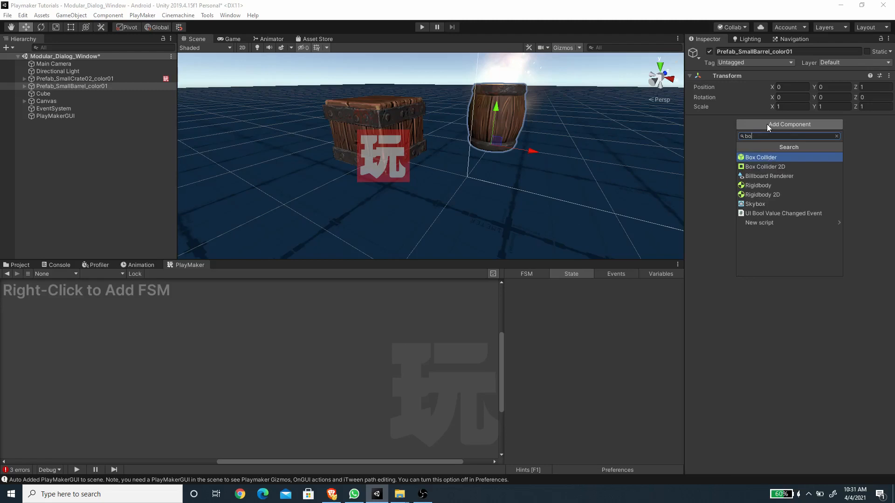
{"action": "key", "text": "Return"}
{"action": "left_click_drag", "start_coordinate": [559, 108], "coordinate": [401, 72], "text": "alt"}
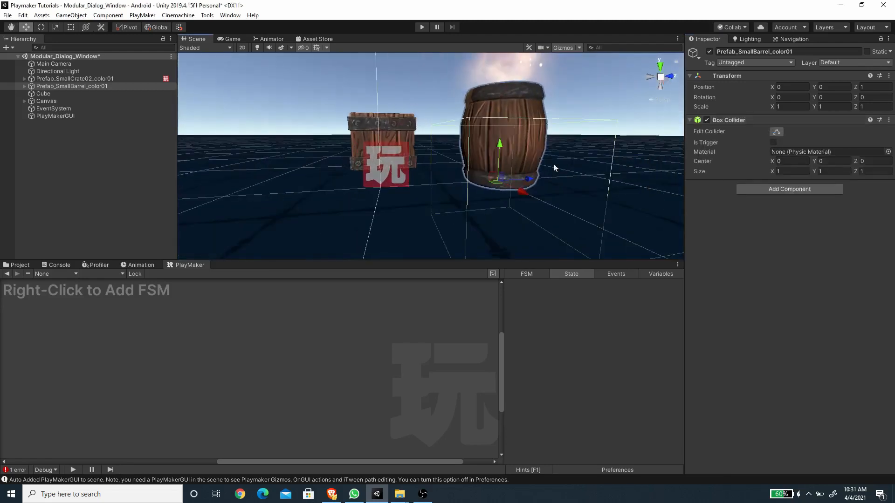
Step: Set the barrel Box Collider's Y size to 0.7 and its Y center to 0.35
{"action": "left_click", "coordinate": [829, 162]}
{"action": "type", "text": ".5"}
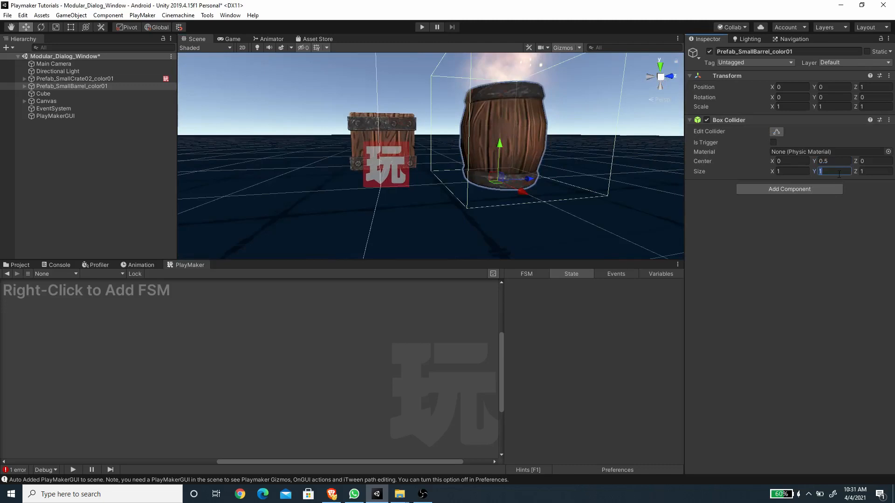
{"action": "type", "text": ".7"}
{"action": "left_click", "coordinate": [834, 161]}
{"action": "type", "text": "0.35"}
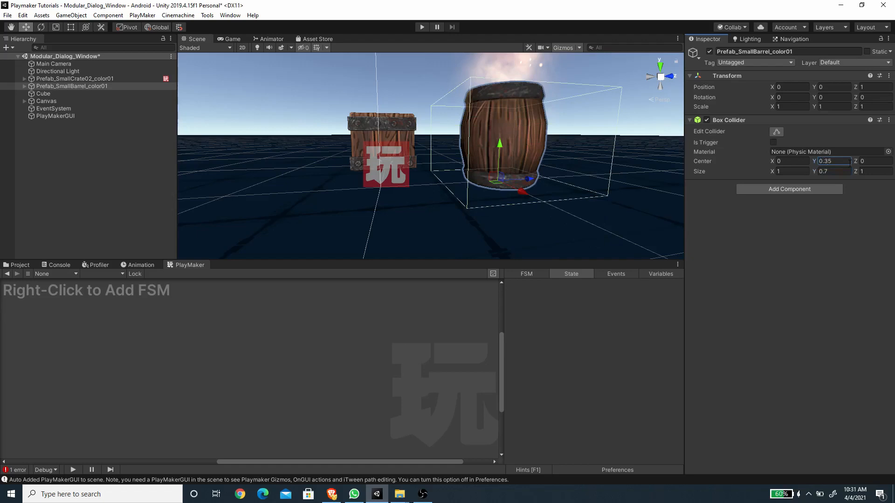
Step: Set the barrel Box Collider's X and Z sizes to 0.7
{"action": "left_click_drag", "start_coordinate": [499, 124], "coordinate": [508, 169], "text": "alt"}
{"action": "left_click", "coordinate": [790, 170]}
{"action": "type", "text": ".6"}
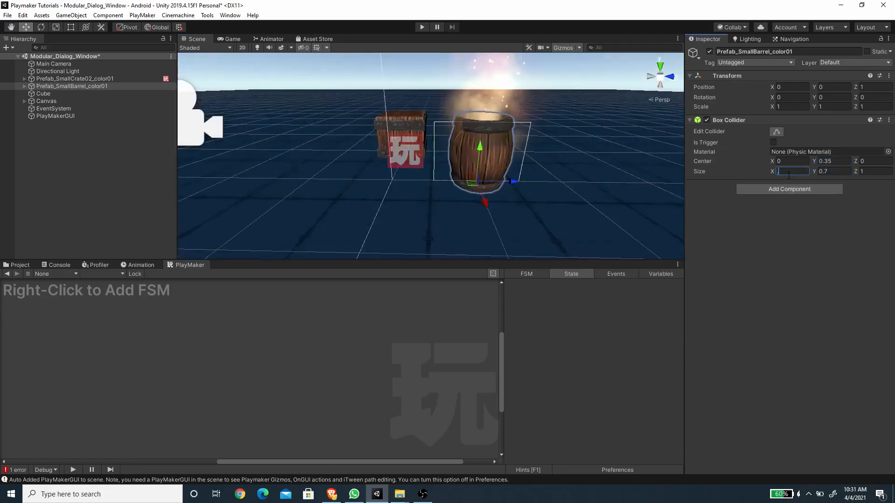
{"action": "key", "text": "BackSpace"}
{"action": "type", "text": "7"}
{"action": "left_click", "coordinate": [870, 170]}
{"action": "type", "text": ".7"}
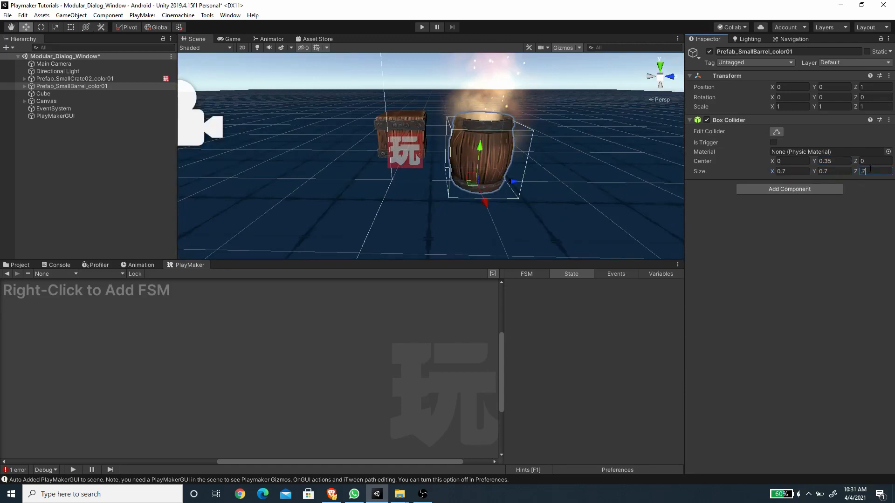
{"action": "left_click_drag", "start_coordinate": [427, 147], "coordinate": [593, 159], "text": "alt"}
Step: Turn on Is Trigger for the crate's and barrel's Box Colliders, return to the Game view and clear the selection
{"action": "left_click", "coordinate": [75, 79]}
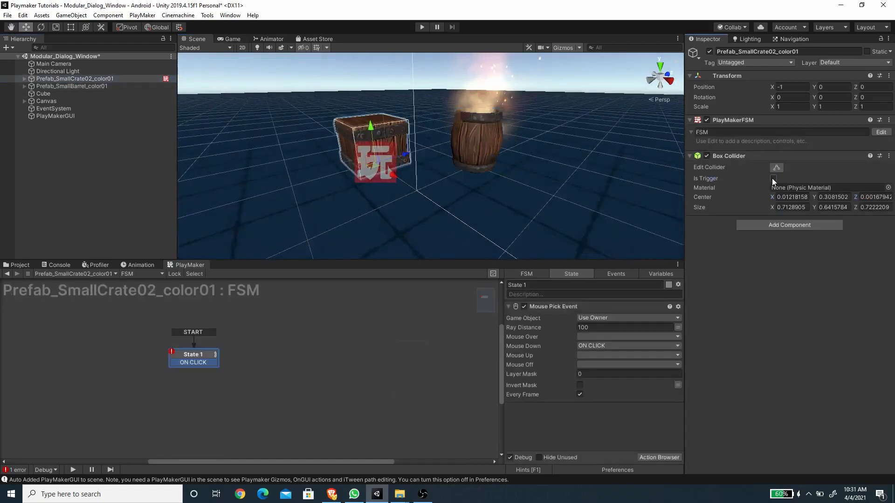
{"action": "key", "text": "Down"}
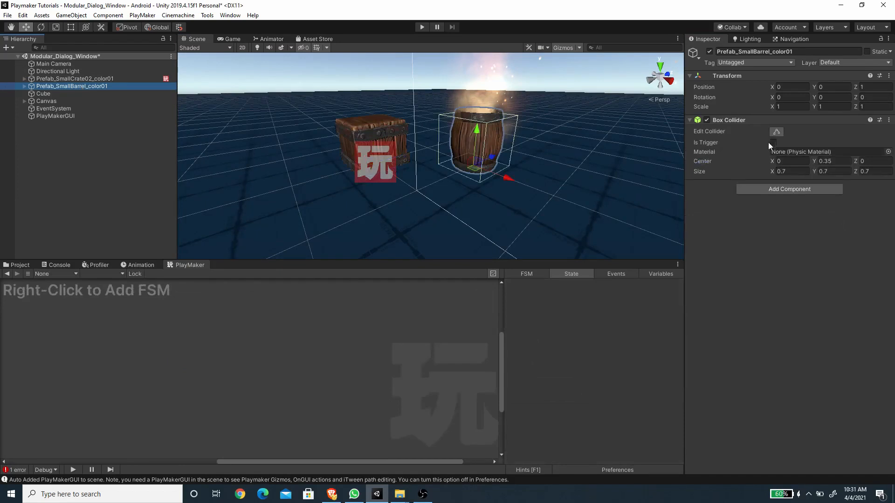
{"action": "left_click", "coordinate": [498, 224]}
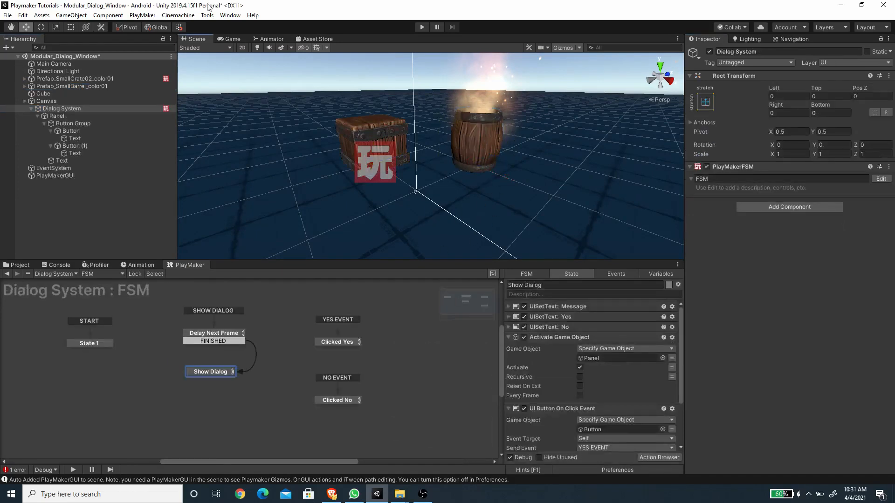
{"action": "left_click", "coordinate": [235, 40]}
{"action": "left_click", "coordinate": [101, 212]}
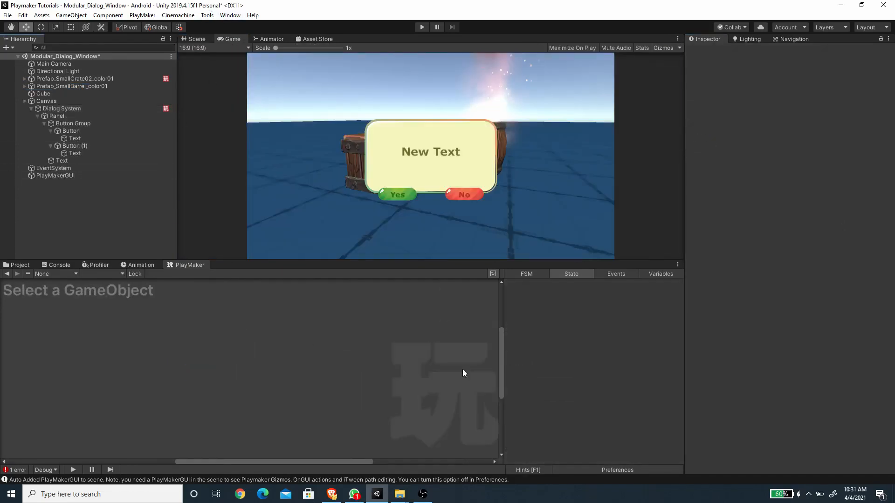
Step: Link the ON CLICK transition of the crate's State 1 to a new state named On Click
{"action": "left_click", "coordinate": [73, 81]}
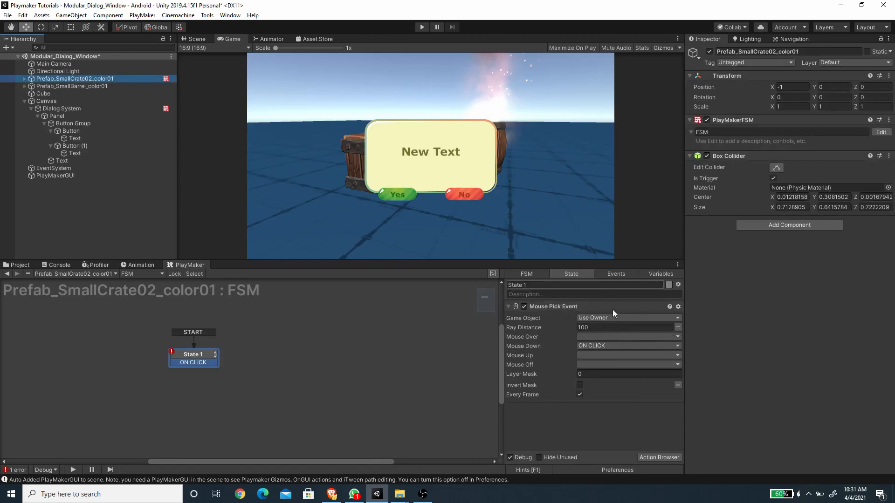
{"action": "left_click_drag", "start_coordinate": [211, 363], "coordinate": [189, 398]}
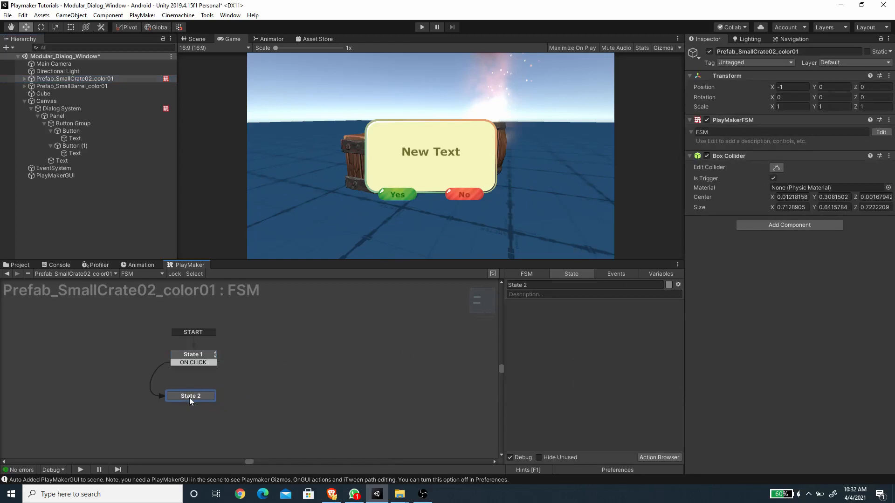
{"action": "left_click", "coordinate": [563, 286]}
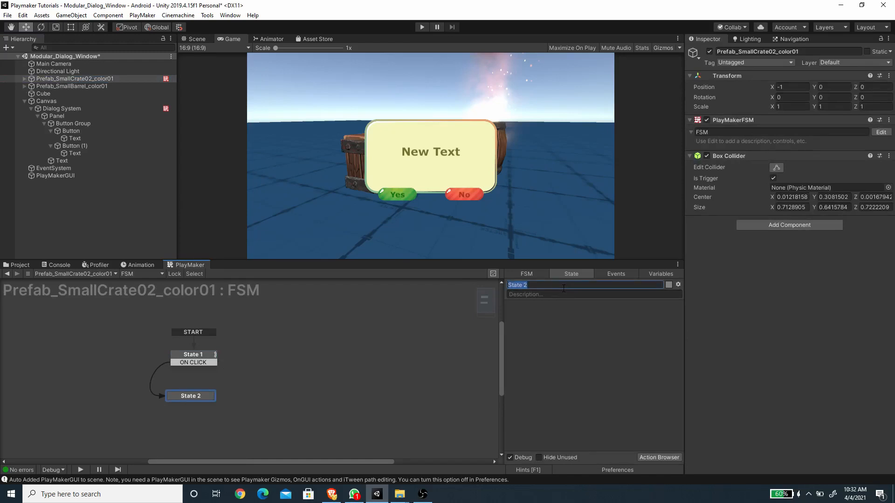
{"action": "type", "text": "On Click"}
Step: Add a FINISHED transition to the On Click state and link it back to State 1
{"action": "right_click", "coordinate": [205, 397]}
{"action": "mouse_move", "coordinate": [269, 309]}
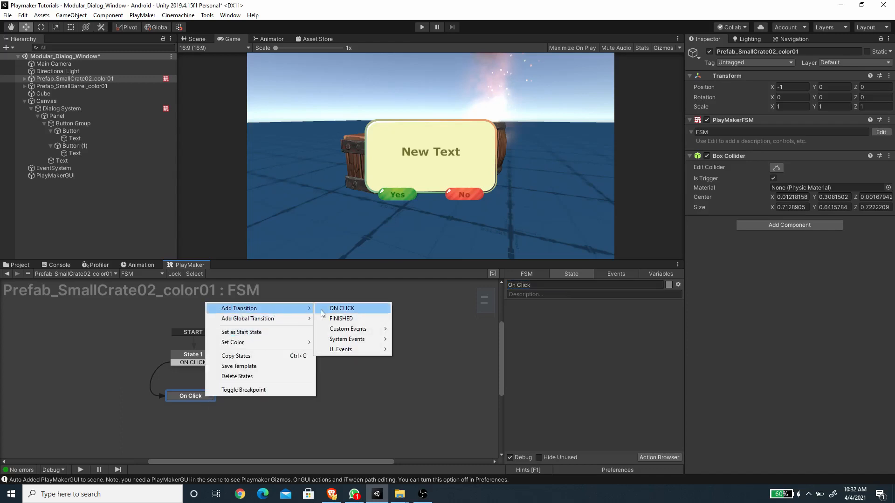
{"action": "left_click", "coordinate": [348, 319]}
{"action": "mouse_move", "coordinate": [210, 395]}
{"action": "left_mouse_down"}
{"action": "mouse_move", "coordinate": [211, 407]}
{"action": "mouse_move", "coordinate": [250, 365]}
{"action": "mouse_move", "coordinate": [201, 353]}
{"action": "mouse_move", "coordinate": [203, 406]}
{"action": "left_mouse_up"}
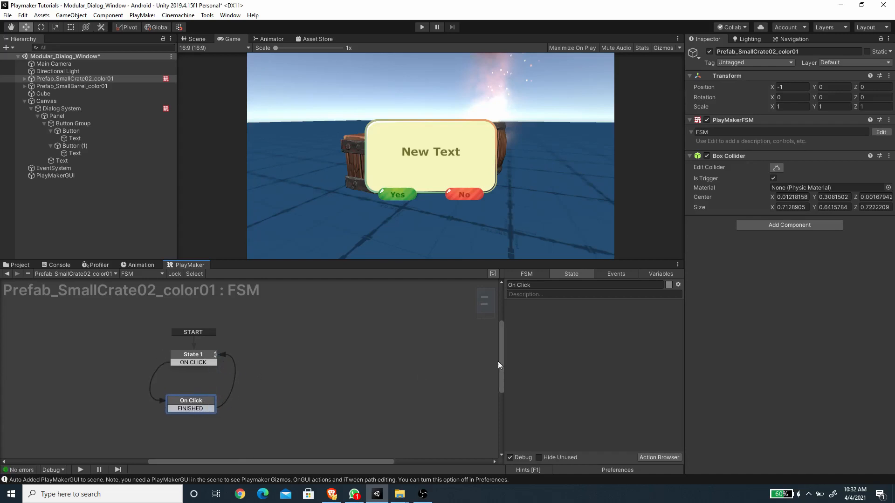
Step: Add a Run FSM action to the crate's On Click state
{"action": "left_click", "coordinate": [668, 456]}
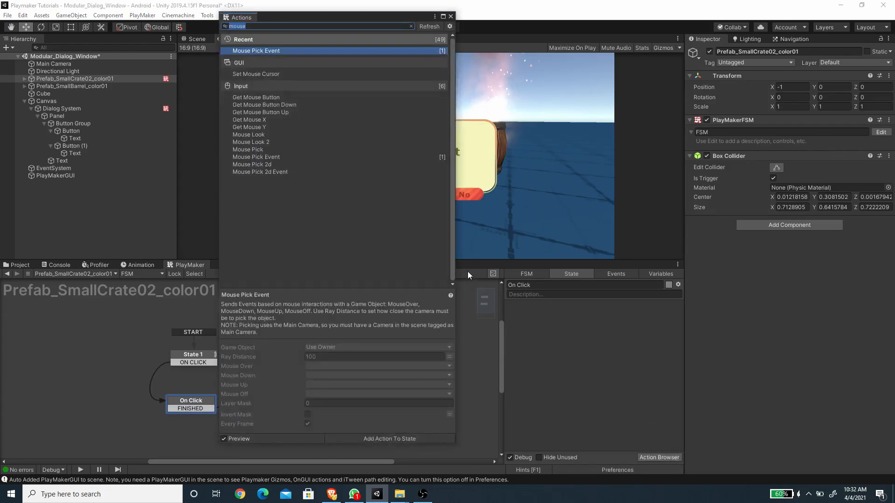
{"action": "type", "text": "run fsm"}
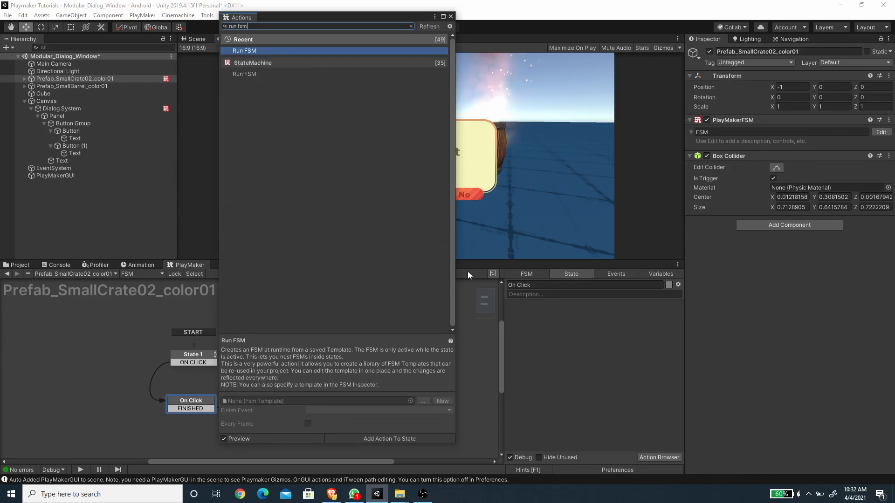
{"action": "left_click", "coordinate": [248, 73]}
{"action": "double_click", "coordinate": [246, 74]}
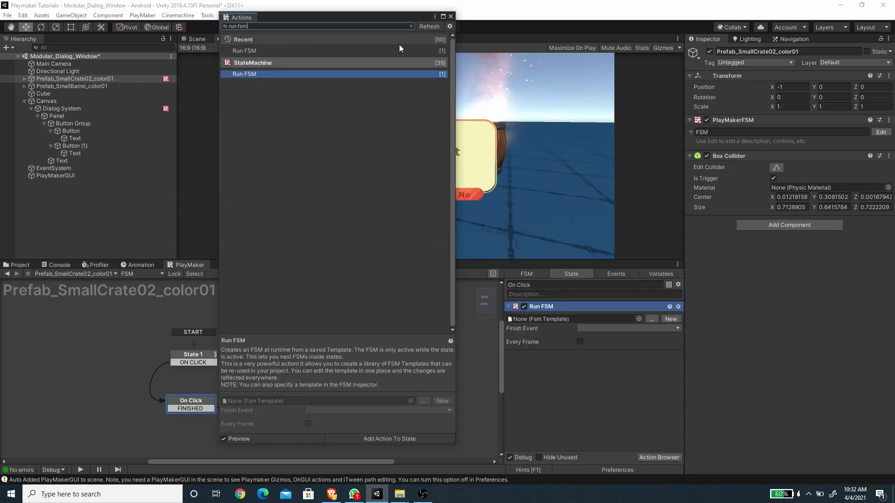
{"action": "left_click", "coordinate": [451, 16]}
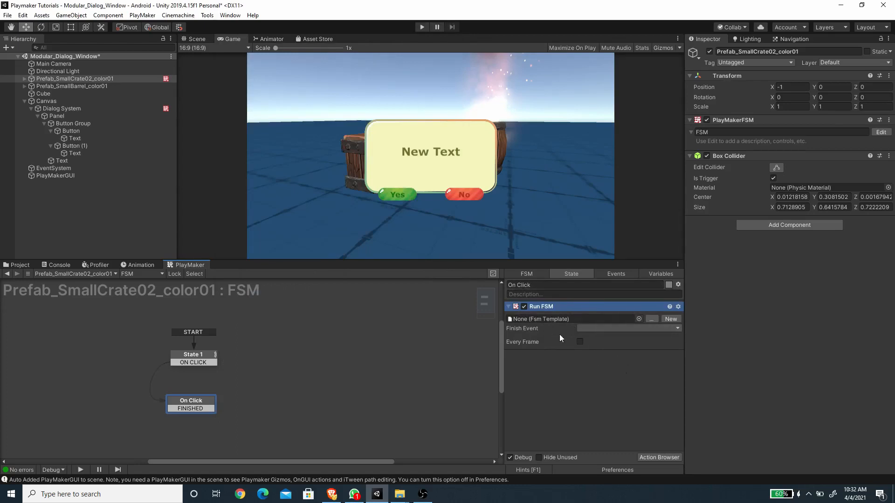
{"action": "left_click", "coordinate": [651, 319]}
{"action": "mouse_move", "coordinate": [686, 337]}
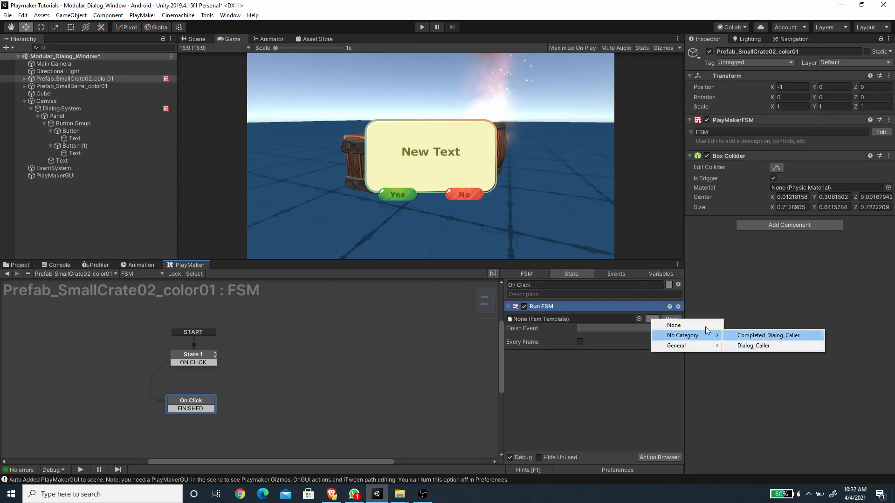
{"action": "left_click", "coordinate": [639, 318]}
{"action": "left_click", "coordinate": [640, 317]}
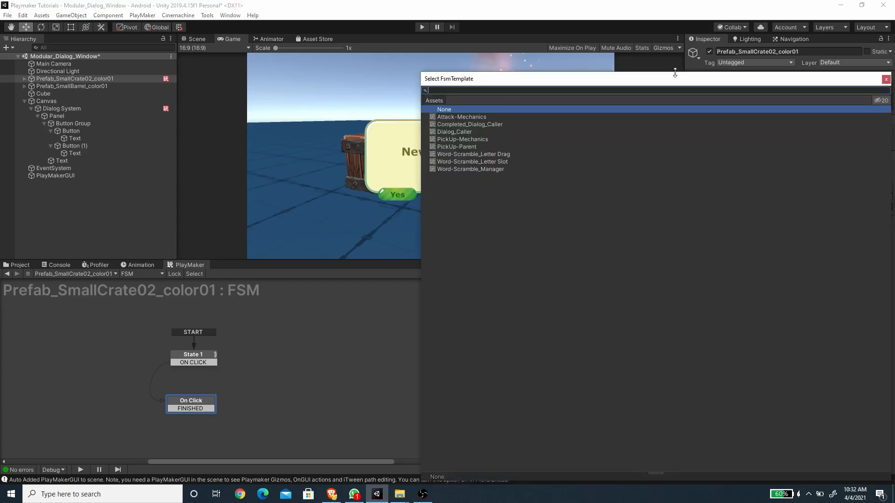
{"action": "left_click", "coordinate": [885, 79]}
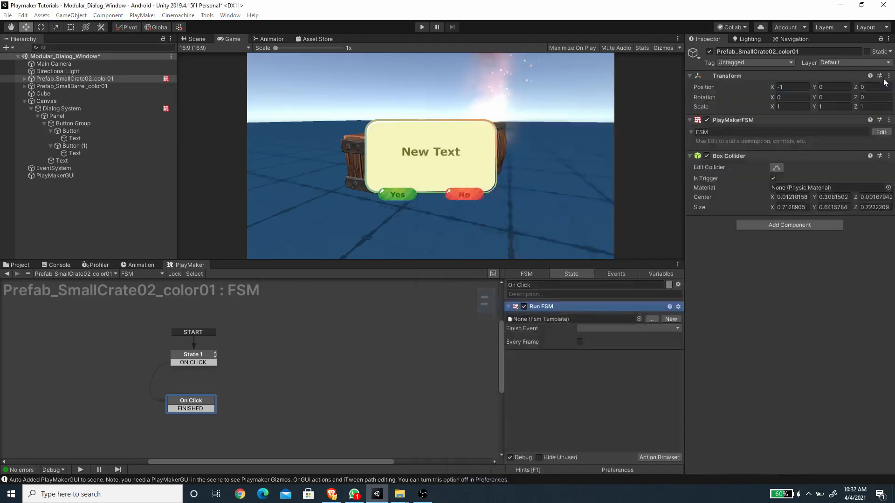
Step: Assign the Dialog_Caller template to the Run FSM action and set its Finish Event to FINISHED
{"action": "left_click", "coordinate": [652, 319]}
{"action": "mouse_move", "coordinate": [679, 337]}
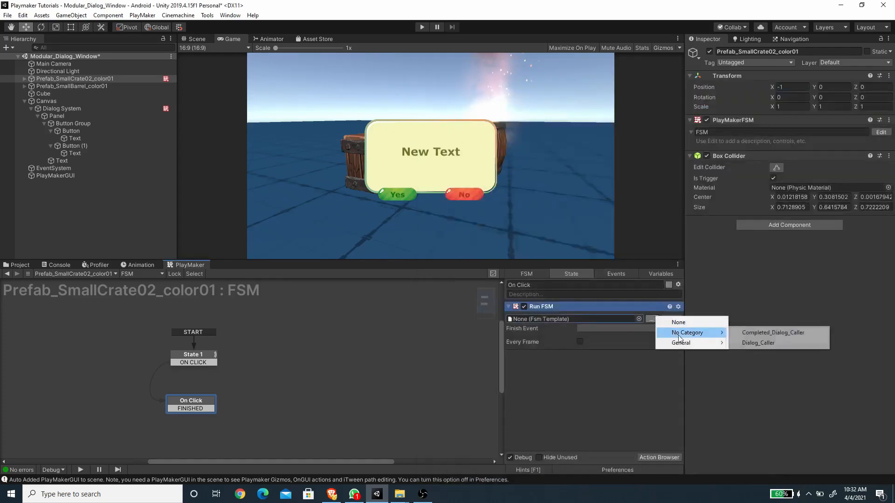
{"action": "left_click", "coordinate": [759, 342]}
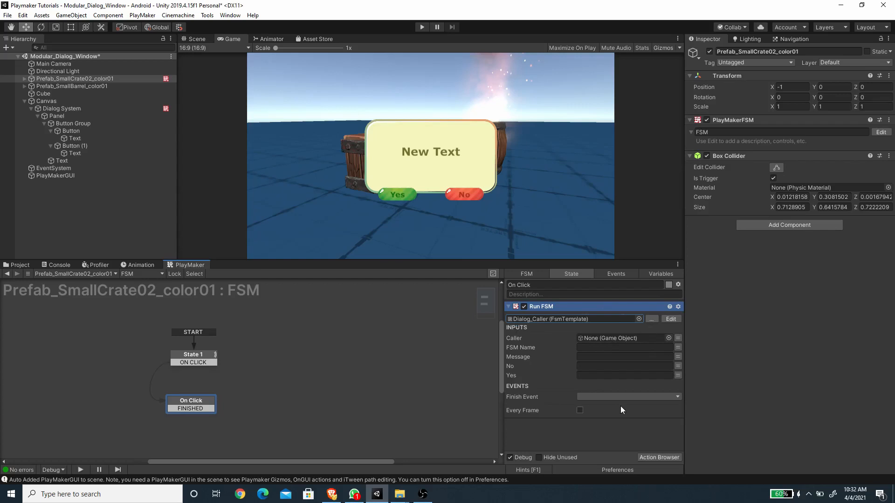
{"action": "left_click", "coordinate": [605, 396]}
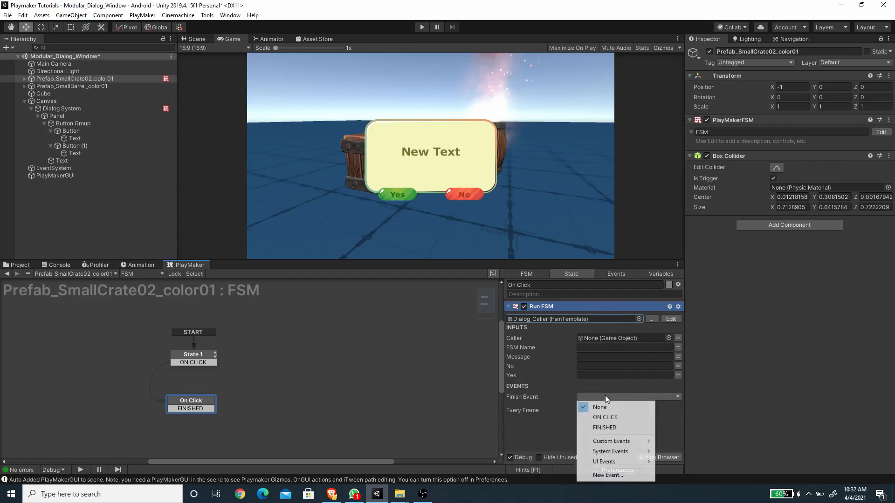
{"action": "left_click", "coordinate": [605, 427]}
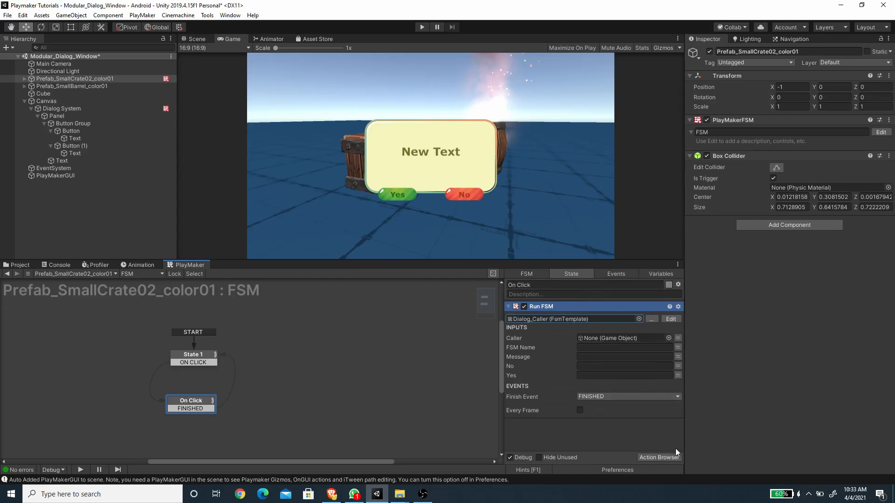
Step: Add a Get Owner action above Run FSM in the On Click state
{"action": "left_click", "coordinate": [665, 459]}
{"action": "type", "text": "ge"}
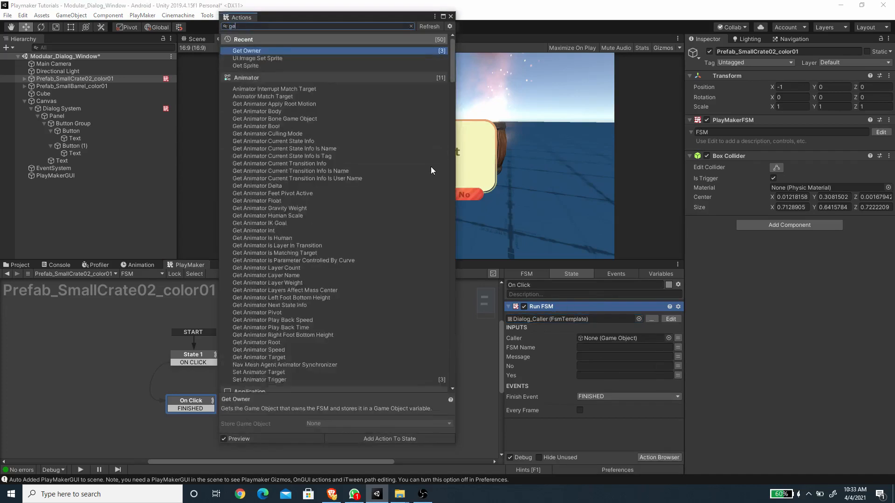
{"action": "type", "text": "t ow"}
{"action": "key", "text": "Return"}
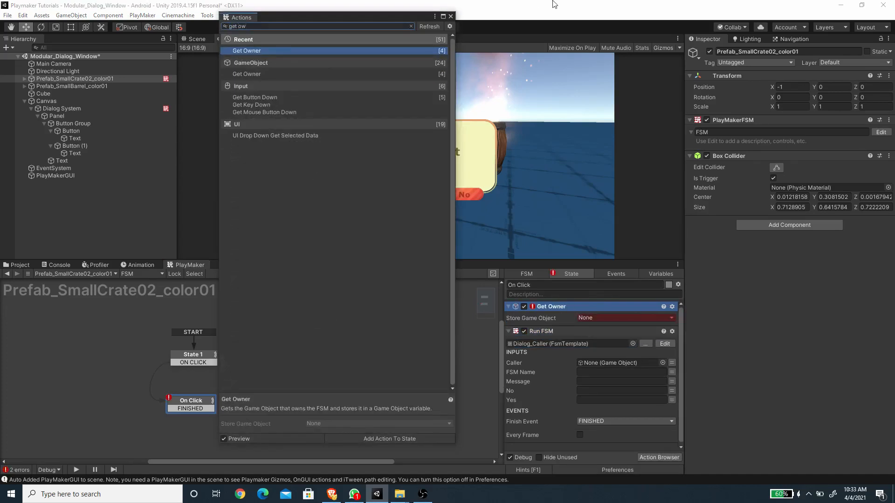
{"action": "left_click", "coordinate": [444, 16]}
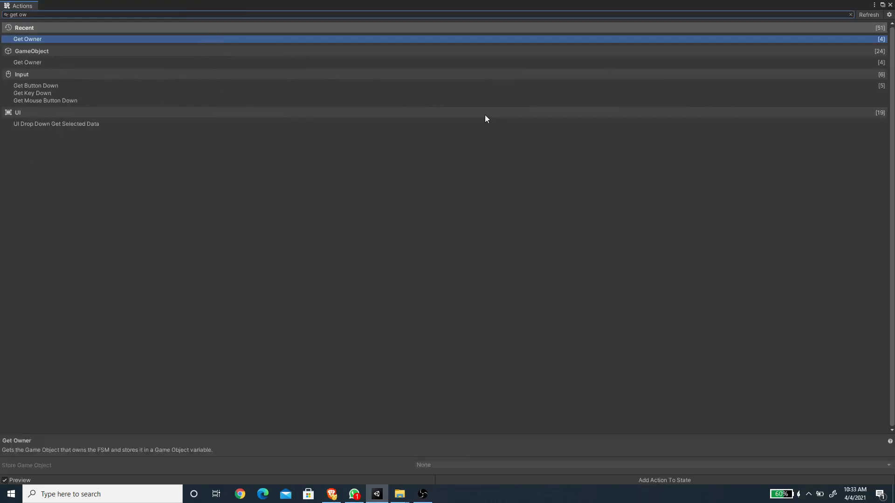
{"action": "left_click", "coordinate": [883, 5]}
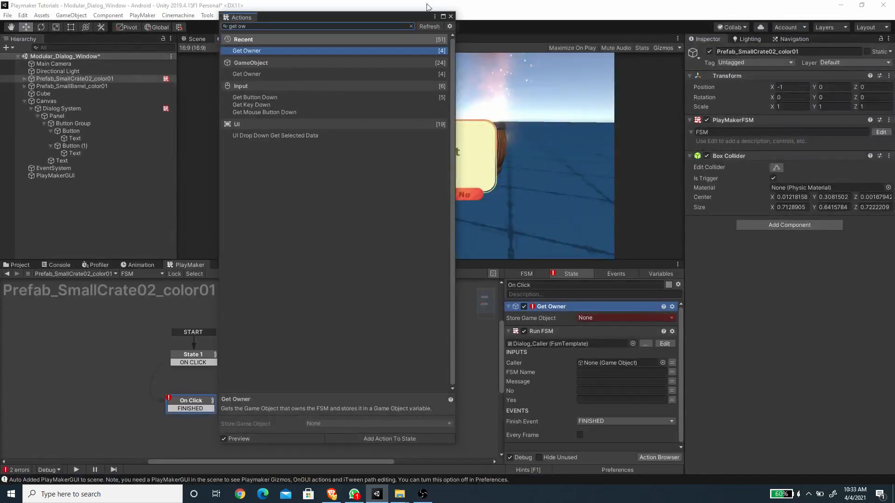
{"action": "left_click", "coordinate": [450, 16]}
Step: Store the Get Owner result in a new variable named Caller and use that variable for Run FSM's Caller input
{"action": "left_click", "coordinate": [600, 317]}
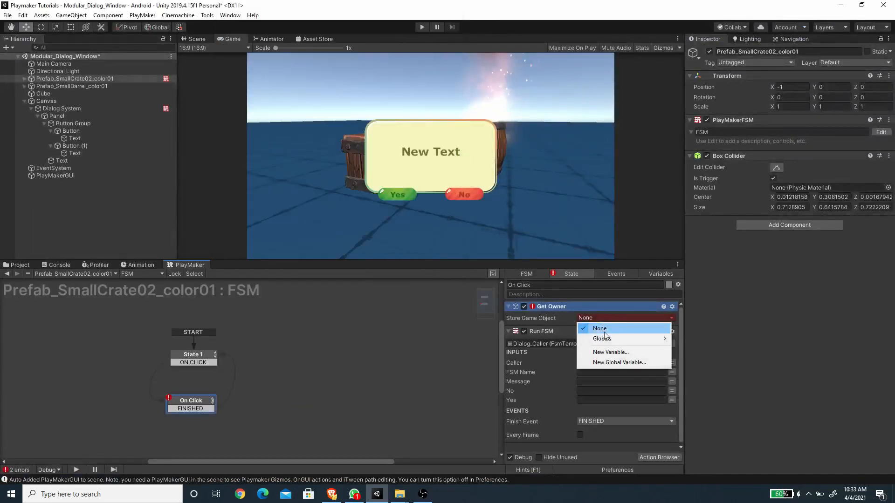
{"action": "left_click", "coordinate": [602, 349]}
{"action": "type", "text": "Caller"}
{"action": "key", "text": "Return"}
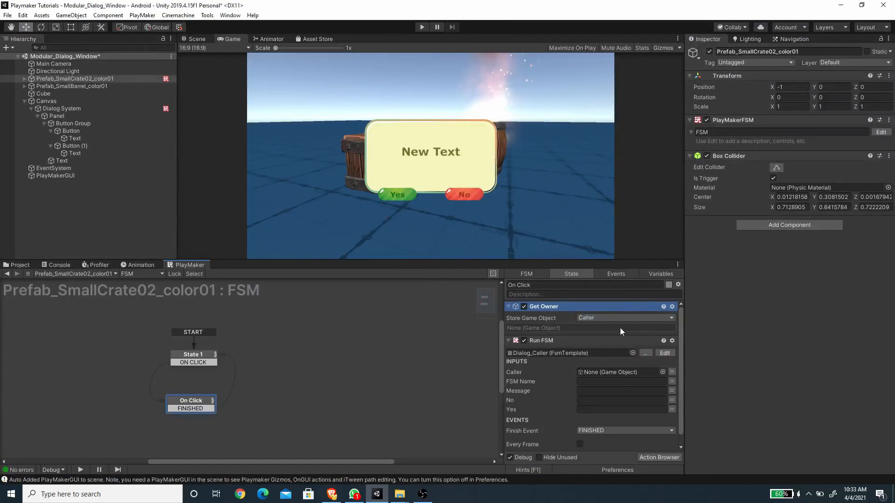
{"action": "left_click", "coordinate": [672, 372]}
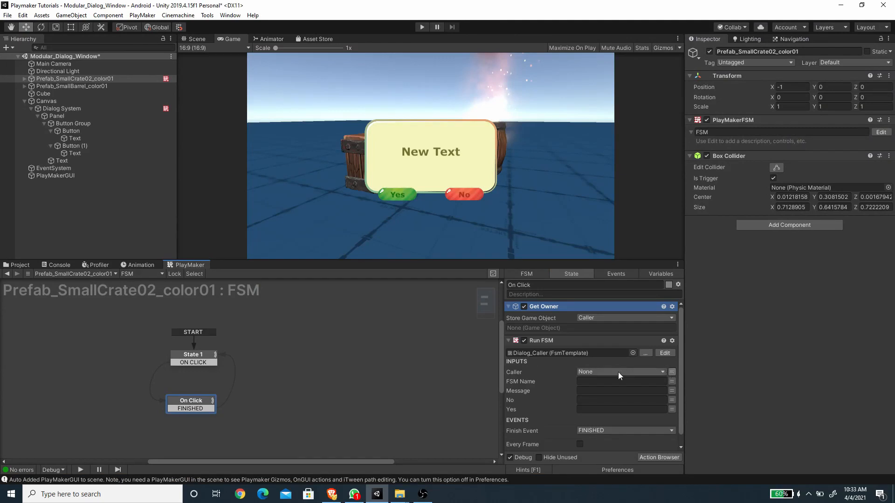
{"action": "left_click", "coordinate": [618, 372]}
{"action": "left_click", "coordinate": [612, 391]}
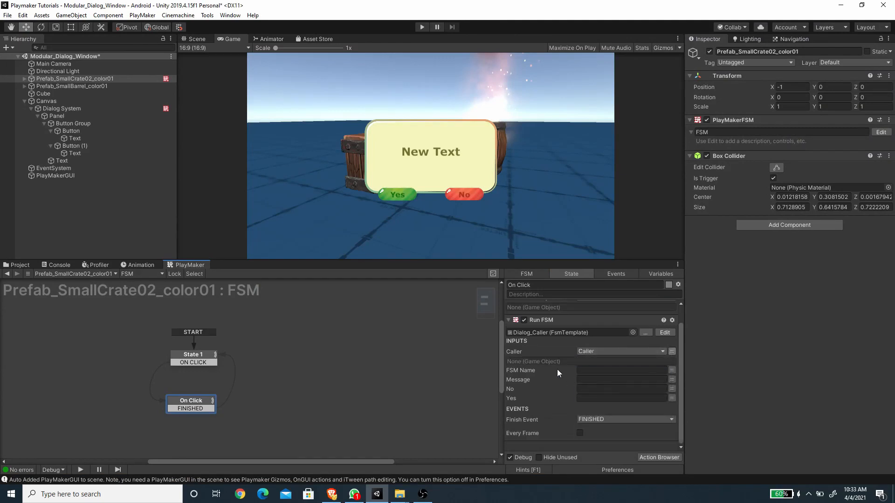
Step: Set Run FSM's FSM Name input to "FSM" and its Message to "Do you want to move the crate?"
{"action": "left_click", "coordinate": [525, 275]}
{"action": "left_click", "coordinate": [570, 275]}
{"action": "left_click", "coordinate": [600, 390]}
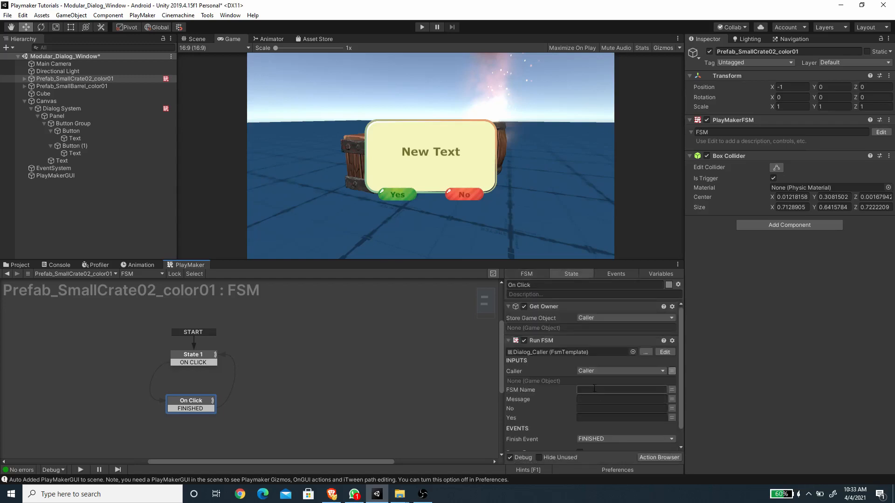
{"action": "type", "text": "FSM"}
{"action": "key", "text": "Tab"}
{"action": "type", "text": "Do you w"}
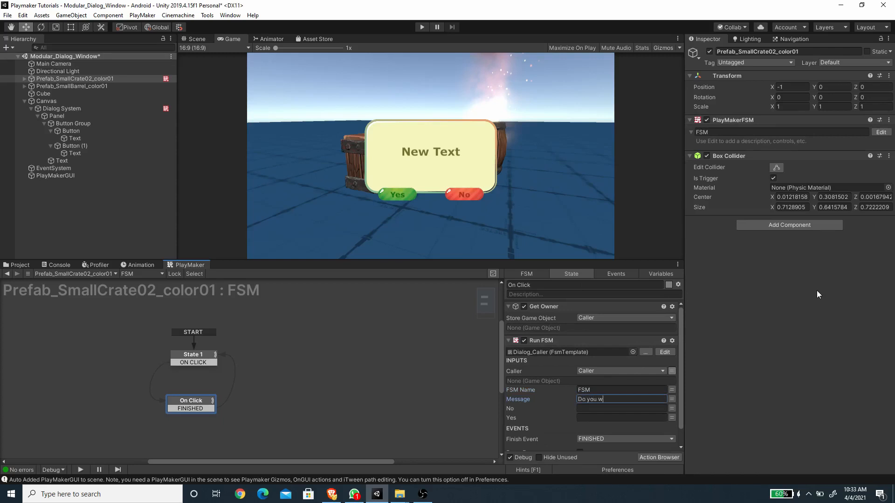
{"action": "type", "text": "ant to move the crate?"}
Step: Set Run FSM's No input to "To the Right" and its Yes input to "To the Left"
{"action": "left_click", "coordinate": [608, 408]}
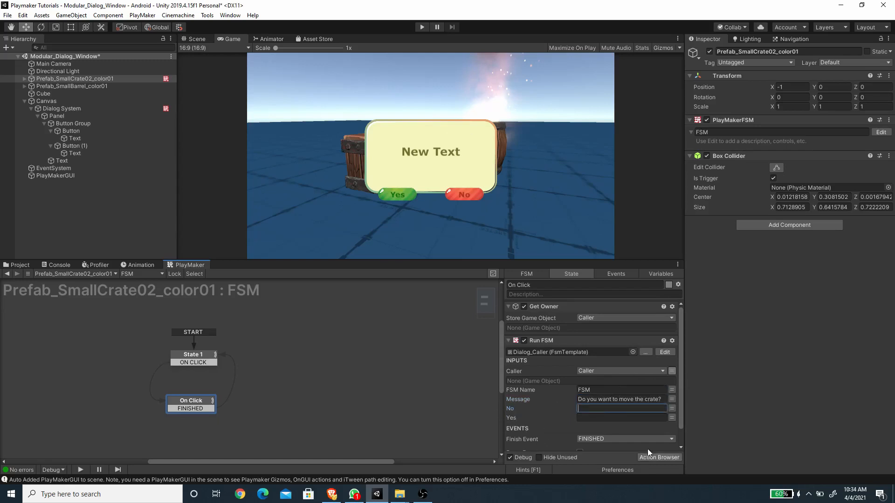
{"action": "type", "text": "To the Right"}
{"action": "key", "text": "Tab"}
{"action": "type", "text": "To"}
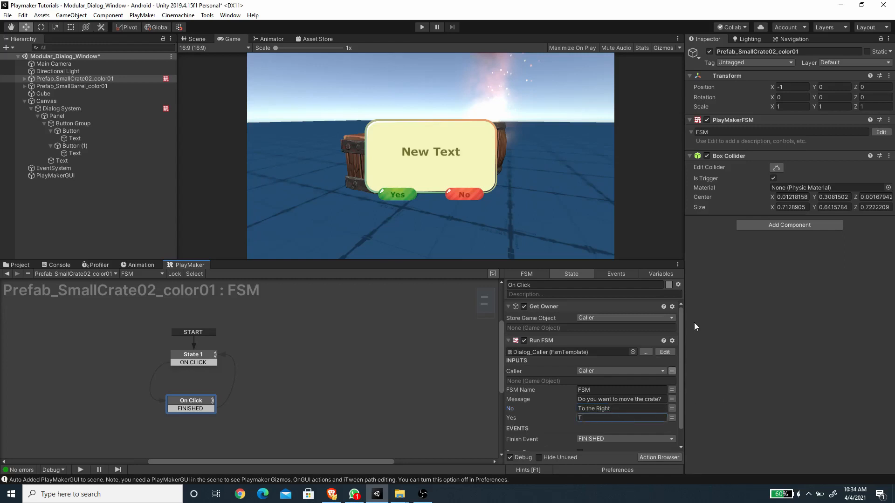
{"action": "type", "text": " the Left"}
Step: Add two new states, State 2 and State 3, one above the other beside the existing click loop
{"action": "right_click", "coordinate": [259, 318]}
{"action": "left_click", "coordinate": [280, 323]}
{"action": "left_click_drag", "start_coordinate": [351, 328], "coordinate": [351, 354]}
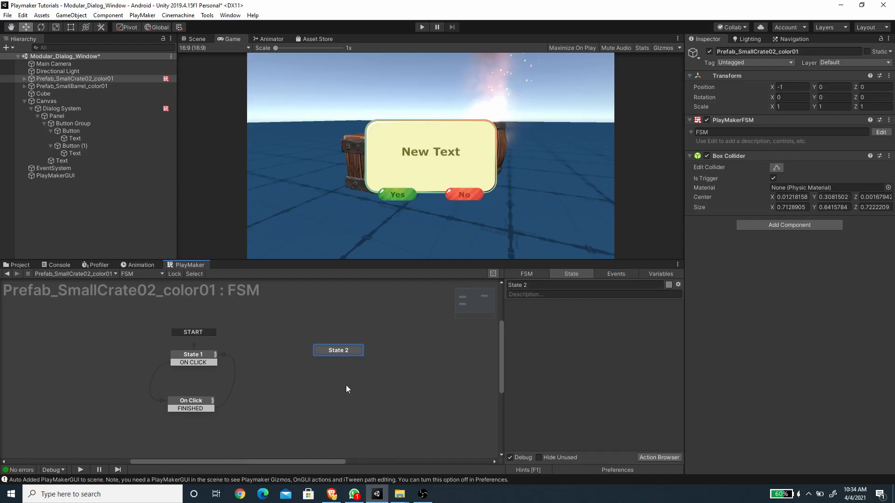
{"action": "right_click", "coordinate": [334, 402]}
{"action": "left_click", "coordinate": [347, 279]}
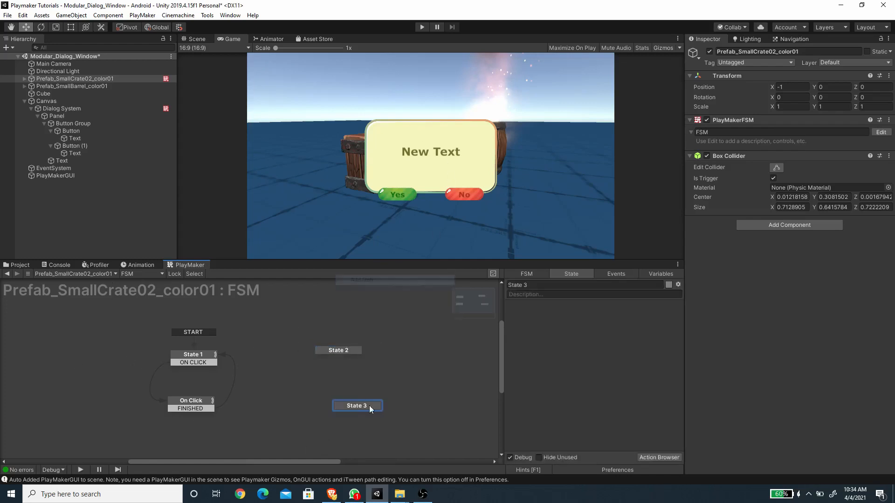
{"action": "left_click_drag", "start_coordinate": [370, 405], "coordinate": [342, 415]}
Step: Add a global transition to State 2 using the custom event YES EVENT
{"action": "right_click", "coordinate": [347, 351]}
{"action": "left_click", "coordinate": [345, 352]}
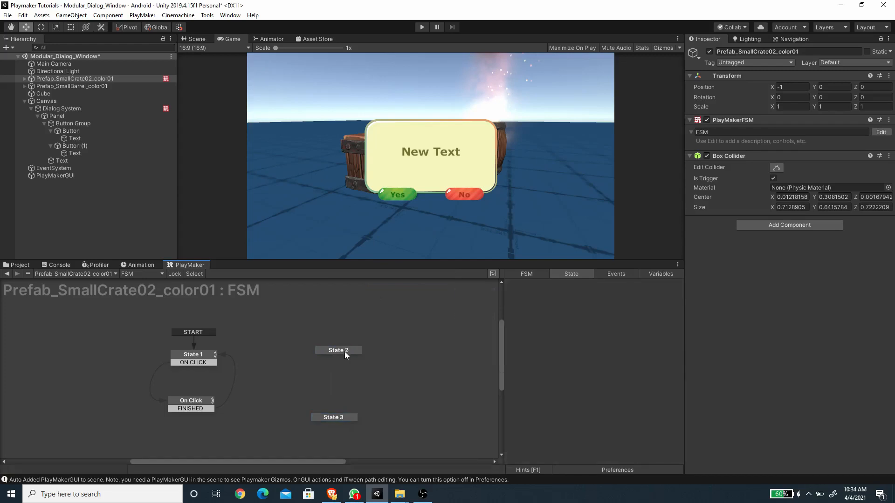
{"action": "right_click", "coordinate": [344, 350]}
{"action": "mouse_move", "coordinate": [410, 366]}
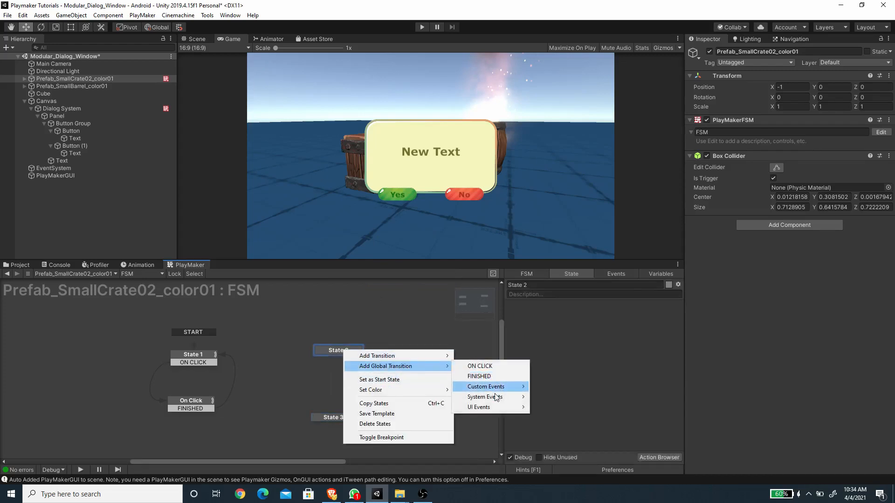
{"action": "mouse_move", "coordinate": [496, 387]}
{"action": "left_click", "coordinate": [557, 376]}
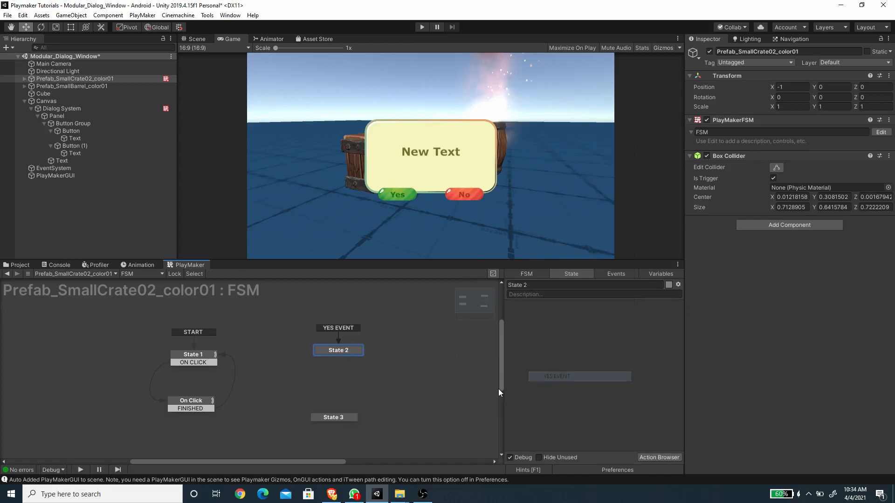
Step: Add a global transition to State 3 using the custom event NO EVENT and align the state under State 2
{"action": "right_click", "coordinate": [347, 417]}
{"action": "left_click", "coordinate": [347, 418]}
{"action": "right_click", "coordinate": [348, 419]}
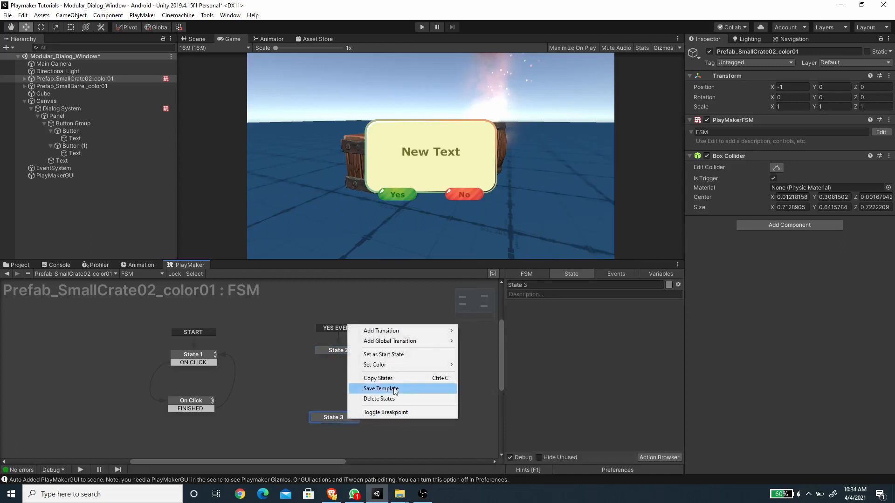
{"action": "mouse_move", "coordinate": [401, 341]}
{"action": "mouse_move", "coordinate": [490, 371]}
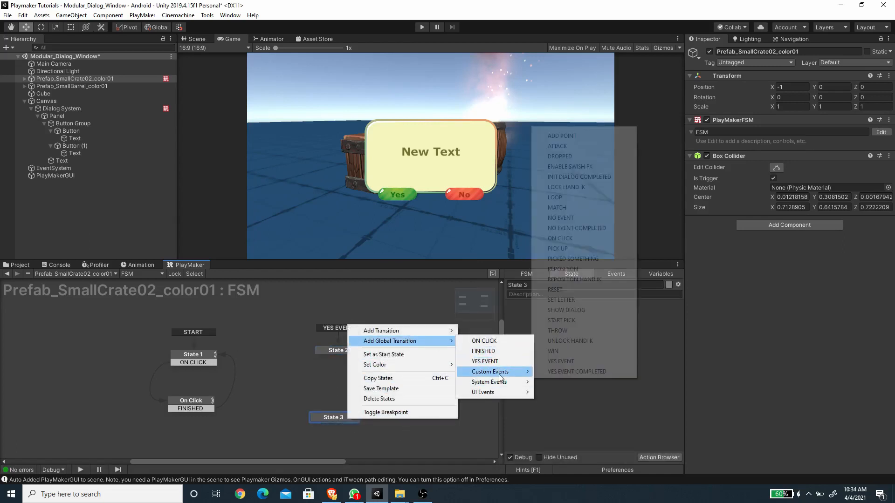
{"action": "left_click", "coordinate": [569, 217]}
{"action": "left_click_drag", "start_coordinate": [340, 420], "coordinate": [342, 417]}
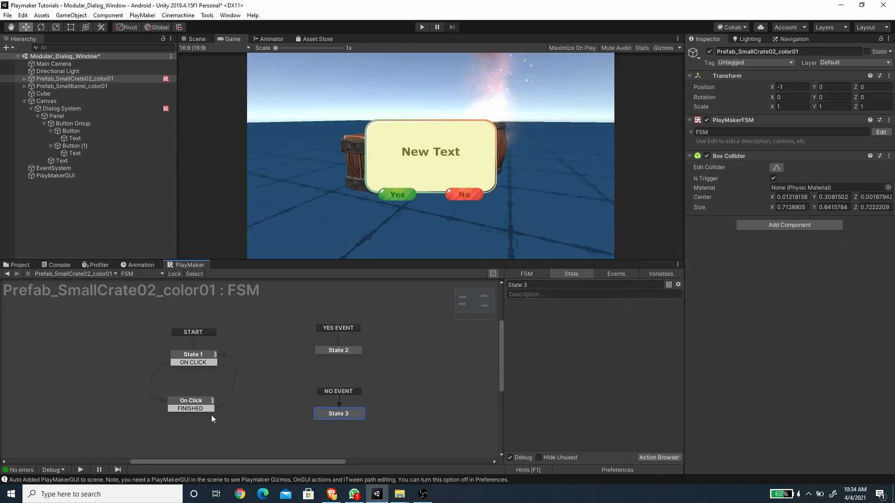
Step: Add a Tween Position action to State 2 of the crate's FSM
{"action": "left_click", "coordinate": [199, 407]}
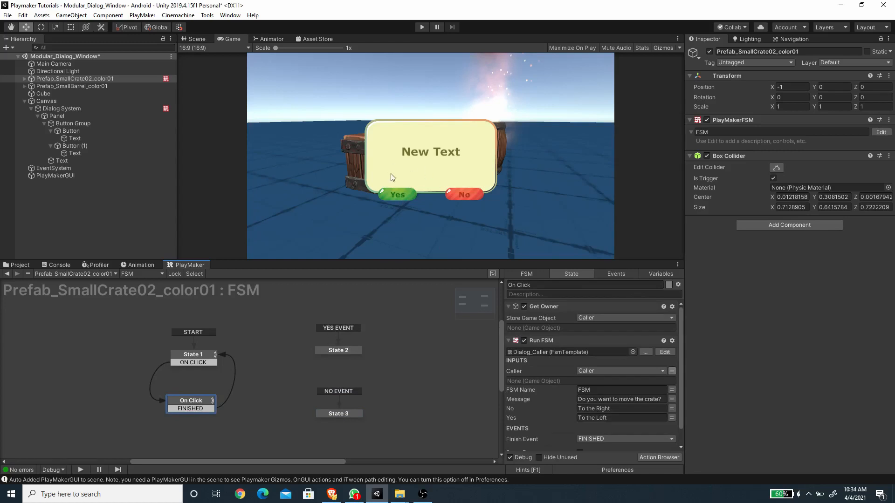
{"action": "left_click", "coordinate": [404, 198]}
{"action": "left_click", "coordinate": [345, 351]}
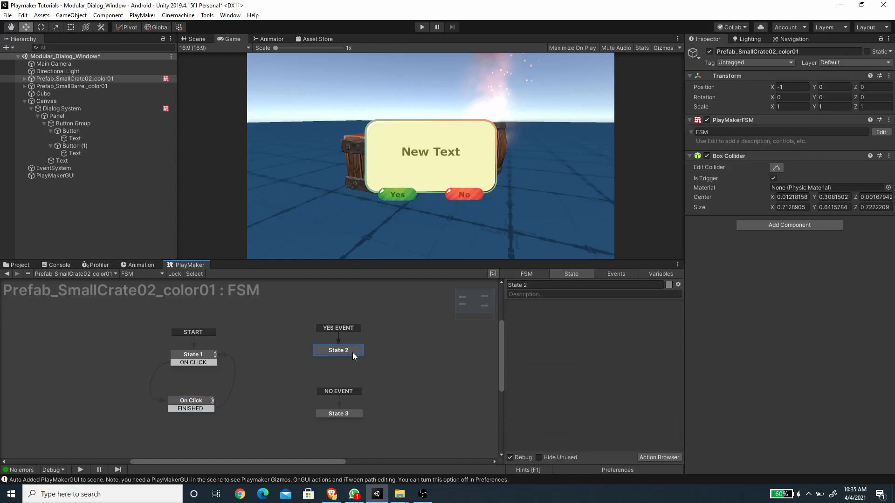
{"action": "left_click", "coordinate": [650, 454]}
{"action": "type", "text": "tween"}
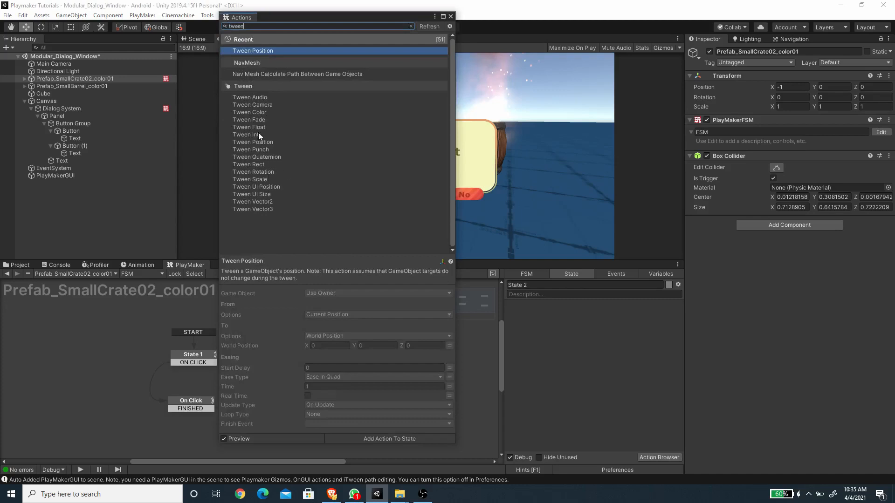
{"action": "double_click", "coordinate": [268, 141]}
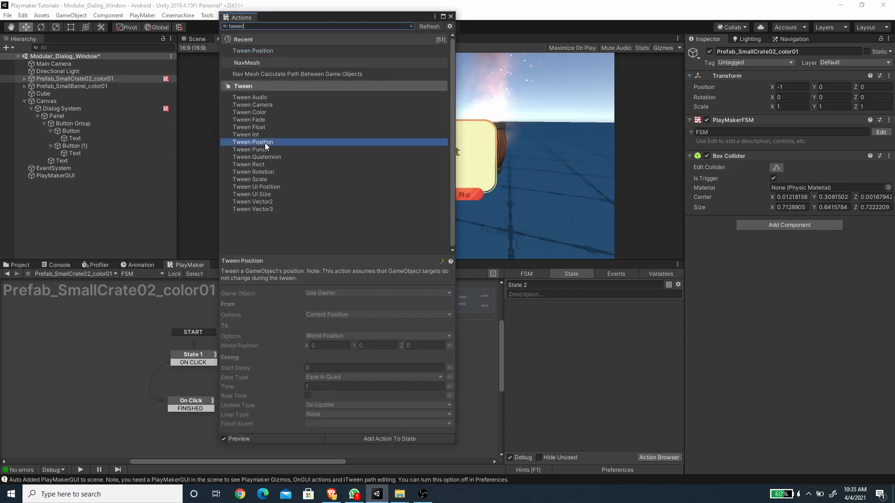
{"action": "left_click", "coordinate": [450, 17]}
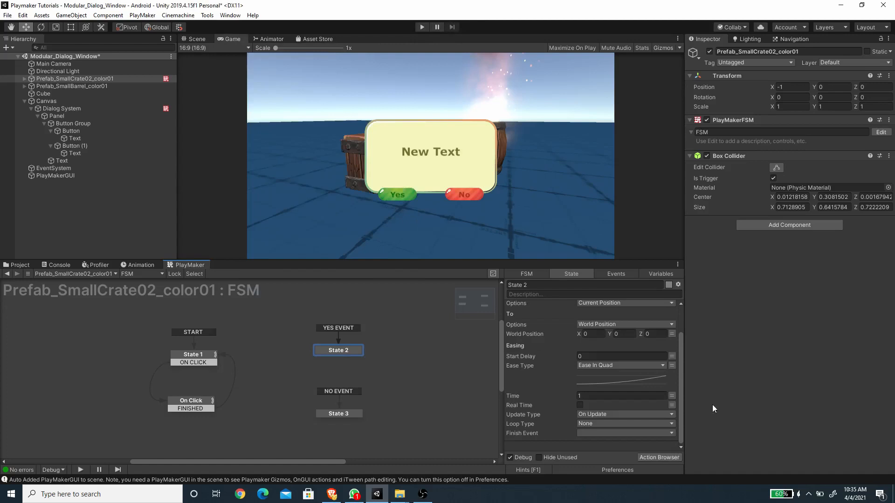
Step: Set State 2's Tween Position target to Local Offset with an X offset of -1
{"action": "scroll", "coordinate": [611, 330], "scroll_direction": "up", "scroll_amount": 2}
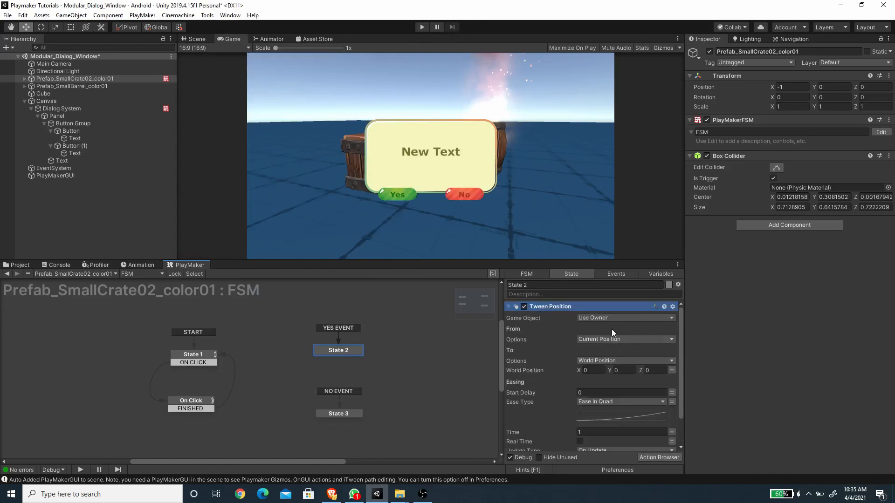
{"action": "left_click", "coordinate": [619, 362]}
{"action": "left_click", "coordinate": [615, 411]}
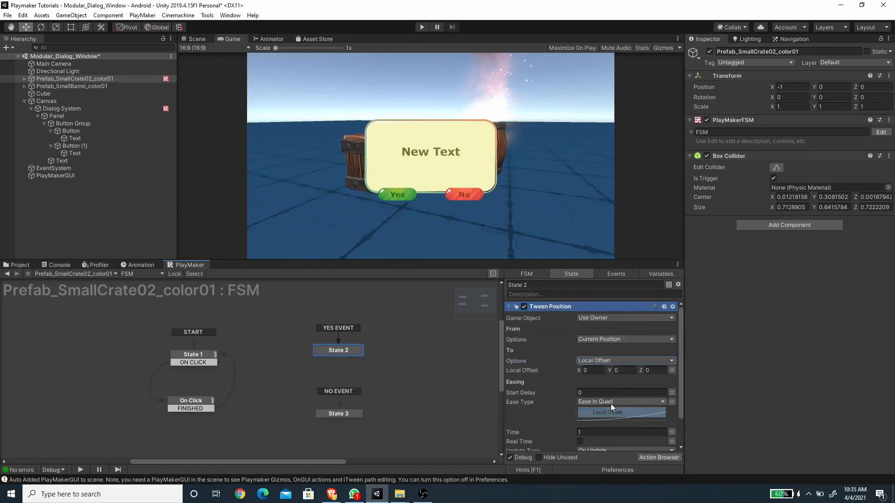
{"action": "left_click", "coordinate": [593, 371]}
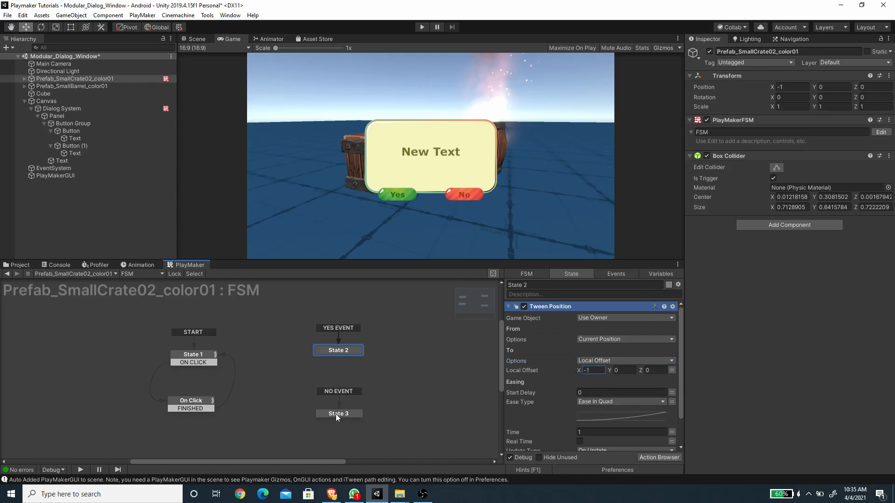
{"action": "key", "text": "Return"}
Step: Paste the Tween Position action into State 3 and set its Local Offset X to 1
{"action": "left_click", "coordinate": [349, 414]}
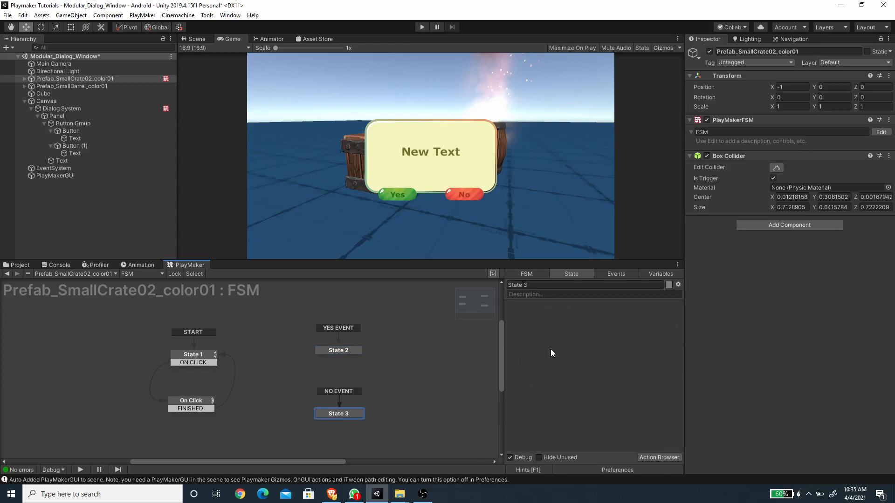
{"action": "key", "text": "ctrl+v"}
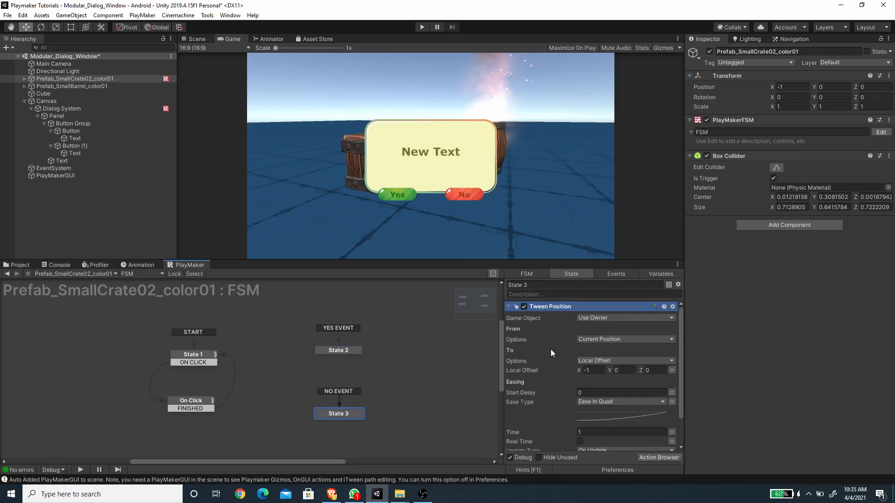
{"action": "left_click", "coordinate": [594, 370]}
{"action": "type", "text": "1"}
Step: Add a FINISHED transition to State 2 and connect it to State 1
{"action": "right_click", "coordinate": [356, 348]}
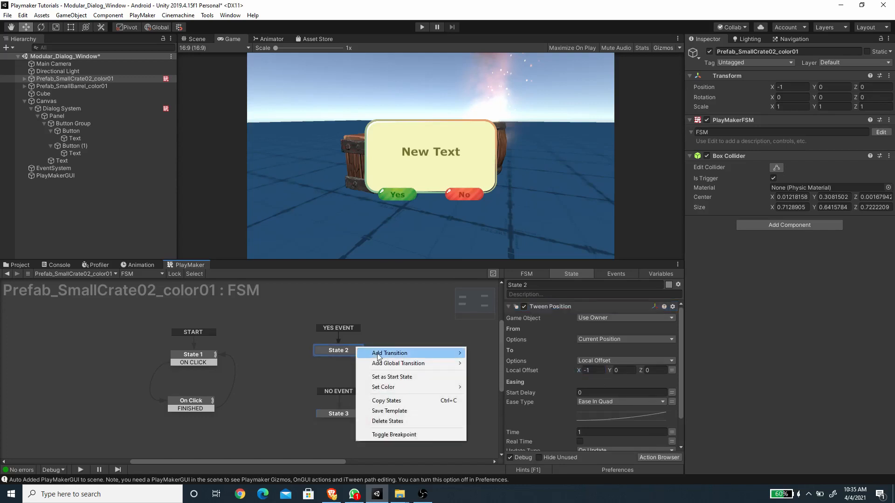
{"action": "mouse_move", "coordinate": [380, 354]}
{"action": "left_click", "coordinate": [511, 364]}
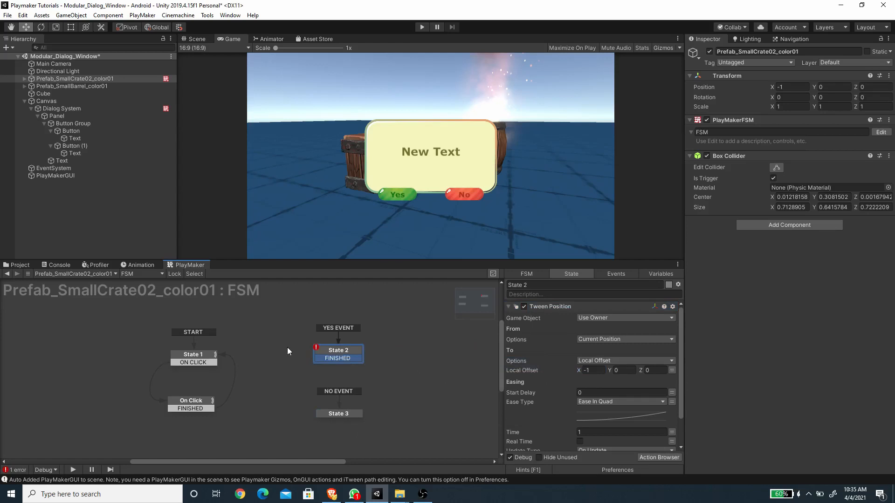
{"action": "left_click_drag", "start_coordinate": [324, 360], "coordinate": [209, 356]}
Step: Give State 3 a FINISHED transition that leads back to State 1
{"action": "right_click", "coordinate": [337, 415]}
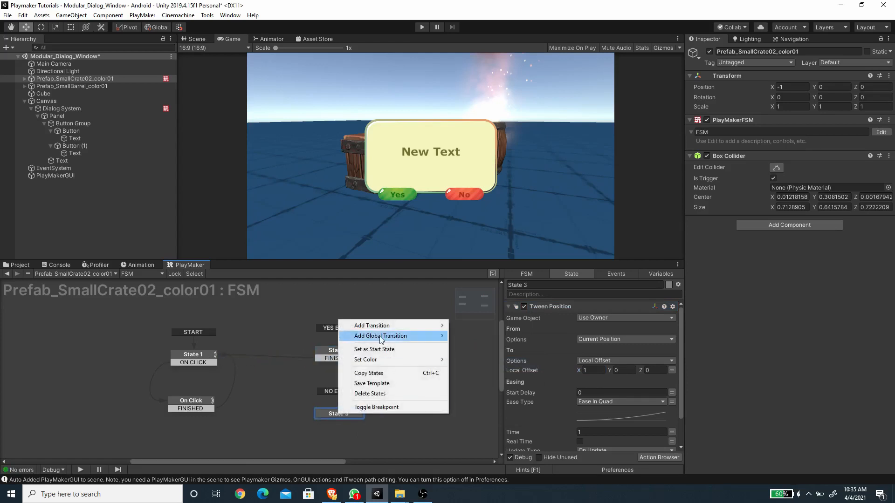
{"action": "mouse_move", "coordinate": [382, 325]}
{"action": "left_click", "coordinate": [474, 336]}
{"action": "left_click_drag", "start_coordinate": [315, 421], "coordinate": [215, 355]}
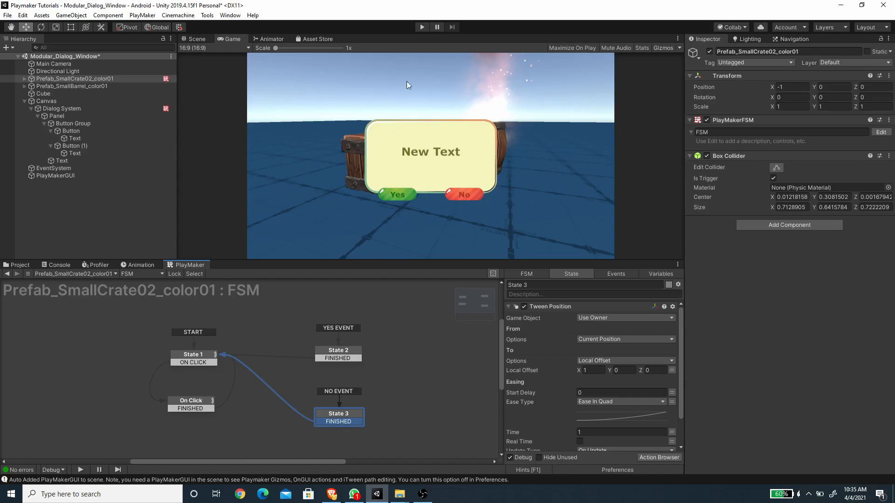
{"action": "mouse_move", "coordinate": [397, 387]}
{"action": "middle_mouse_down"}
{"action": "mouse_move", "coordinate": [395, 373]}
{"action": "mouse_move", "coordinate": [384, 380]}
{"action": "middle_mouse_up"}
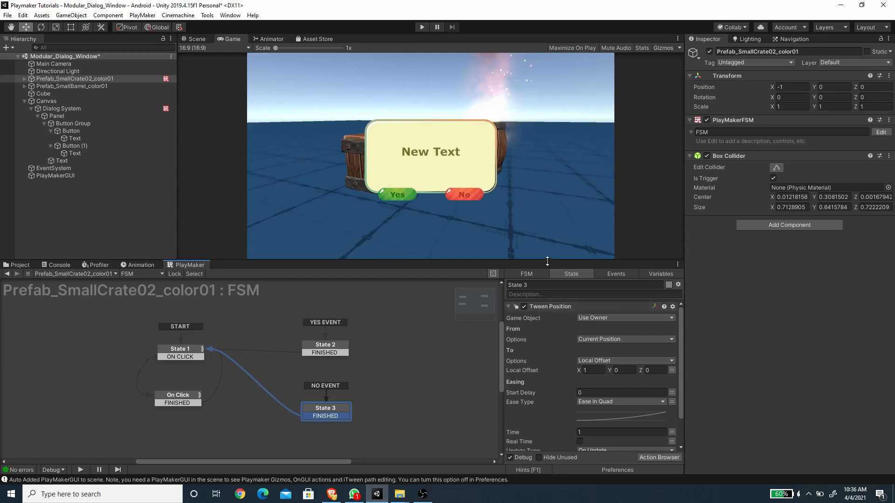
Step: Set the Finish Event of State 2's Tween Position action to FINISHED
{"action": "left_click_drag", "start_coordinate": [547, 261], "coordinate": [547, 283]}
{"action": "scroll", "coordinate": [543, 368], "scroll_direction": "down", "scroll_amount": 3}
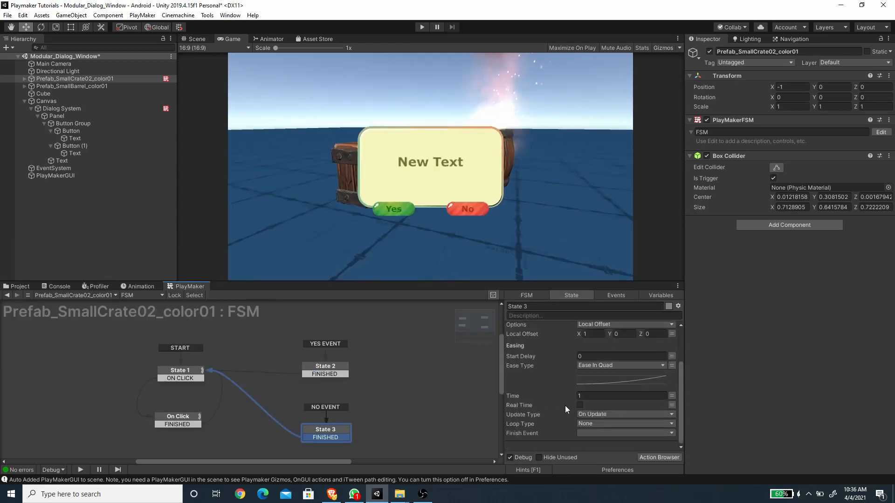
{"action": "scroll", "coordinate": [550, 391], "scroll_direction": "up", "scroll_amount": 3}
{"action": "left_click", "coordinate": [335, 365]}
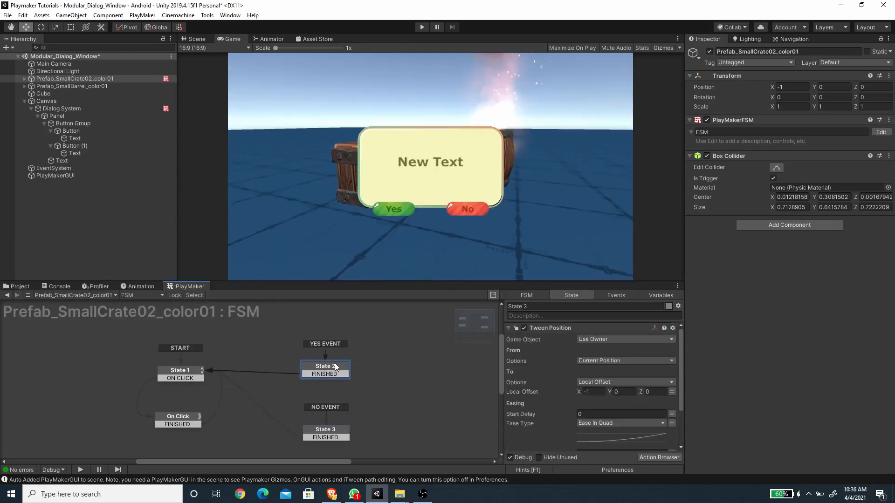
{"action": "scroll", "coordinate": [535, 372], "scroll_direction": "down", "scroll_amount": 3}
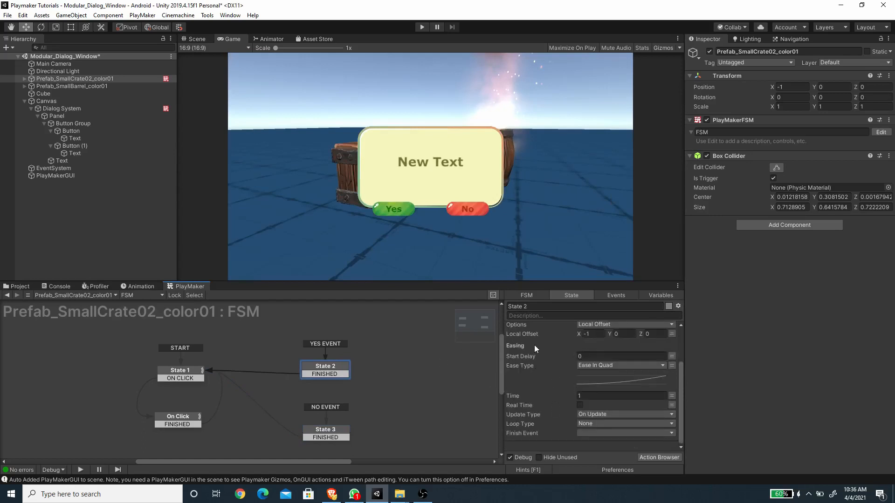
{"action": "left_click", "coordinate": [589, 432]}
{"action": "left_click", "coordinate": [607, 364]}
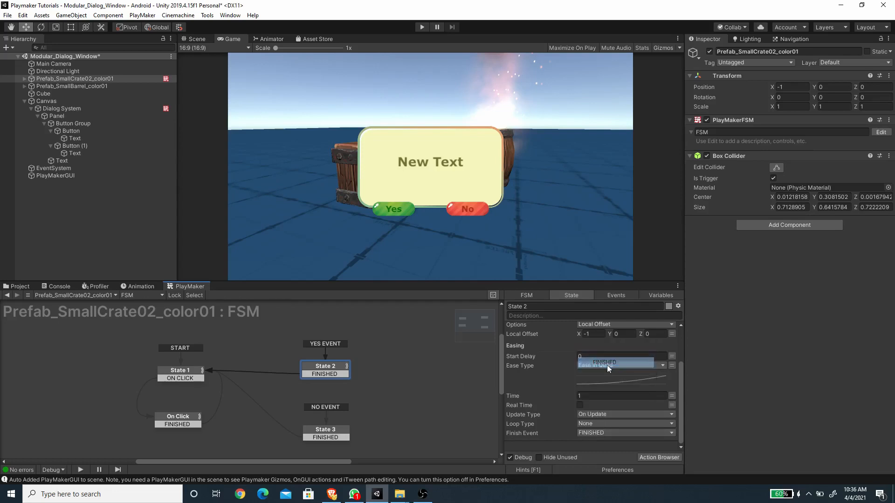
Step: Set the Finish Event of State 3's Tween Position action to FINISHED
{"action": "left_click", "coordinate": [340, 432]}
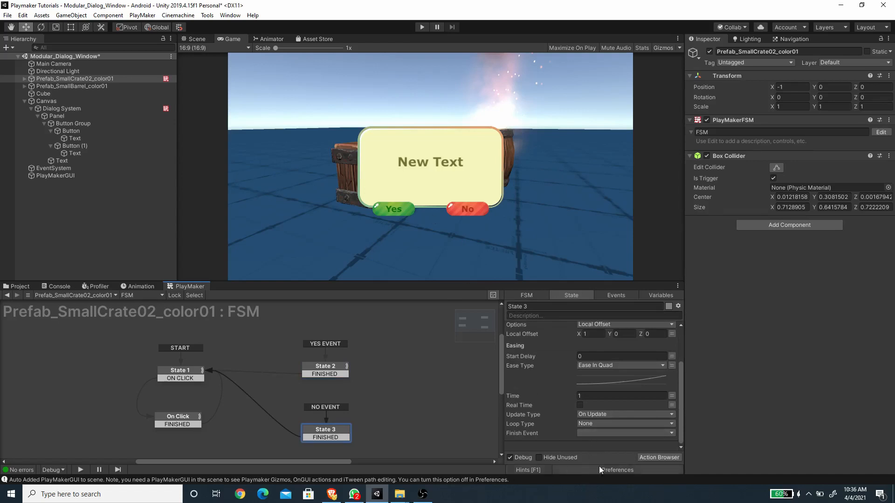
{"action": "left_click", "coordinate": [589, 432]}
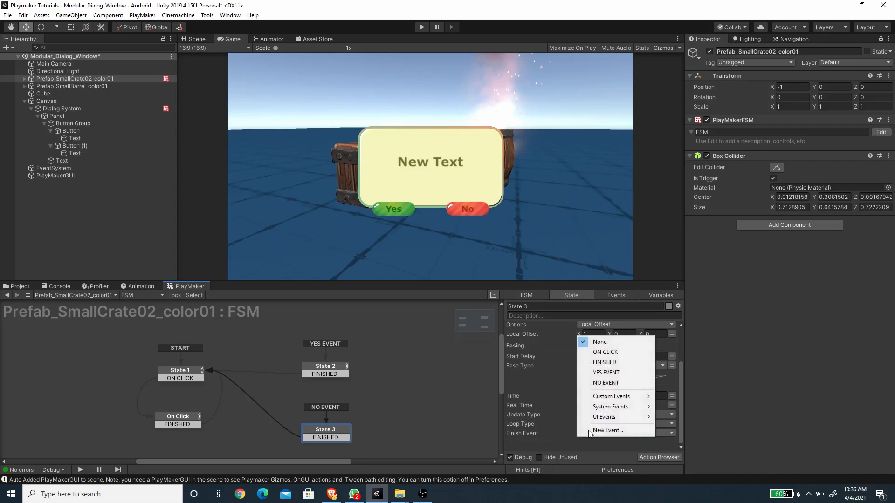
{"action": "left_click", "coordinate": [606, 362]}
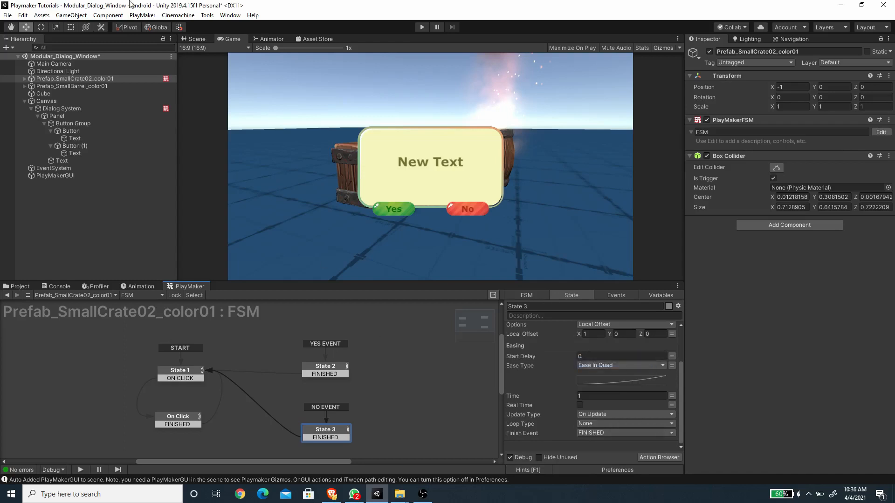
Step: Copy the PlayMakerFSM component from Prefab_SmallCrate02_color01 and paste it as a new component on Prefab_SmallBarrel_color01
{"action": "left_click", "coordinate": [83, 89]}
{"action": "left_click", "coordinate": [77, 79]}
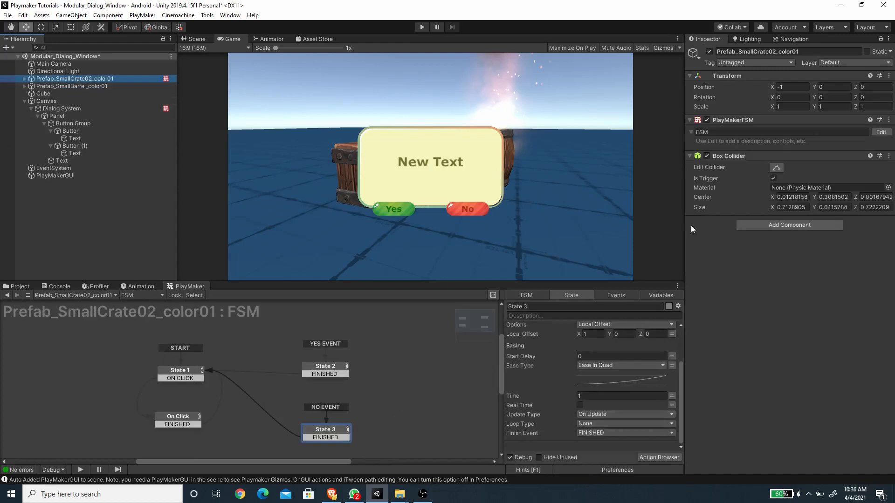
{"action": "right_click", "coordinate": [729, 121]}
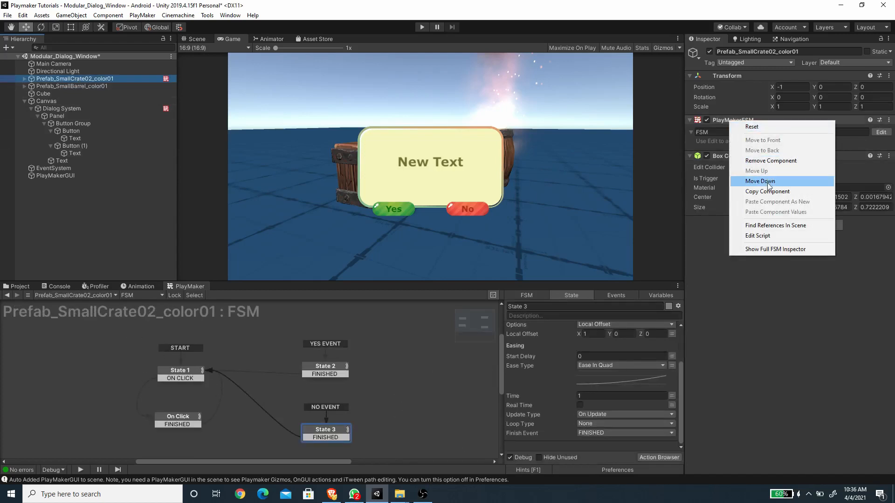
{"action": "left_click", "coordinate": [771, 195]}
{"action": "left_click", "coordinate": [65, 86]}
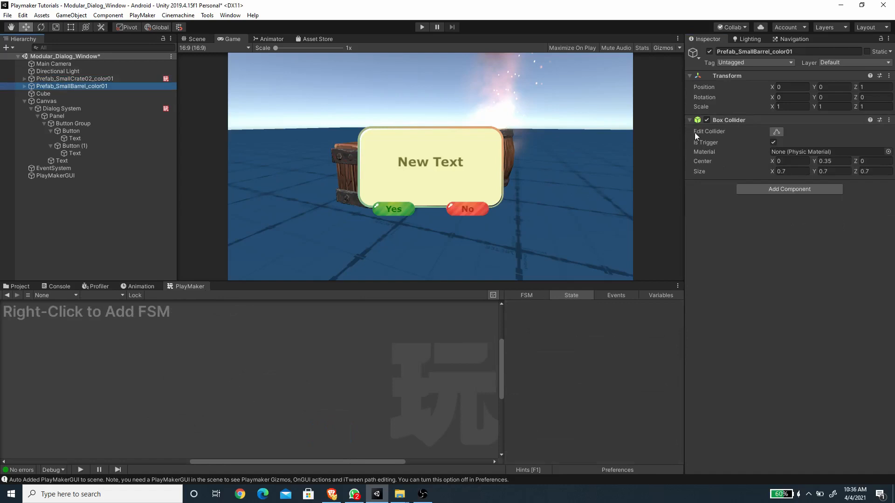
{"action": "right_click", "coordinate": [735, 120]}
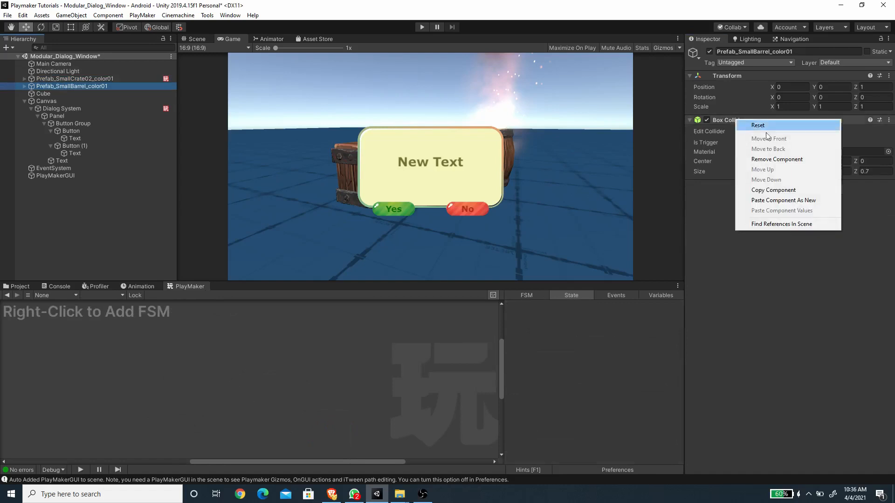
{"action": "left_click", "coordinate": [784, 200]}
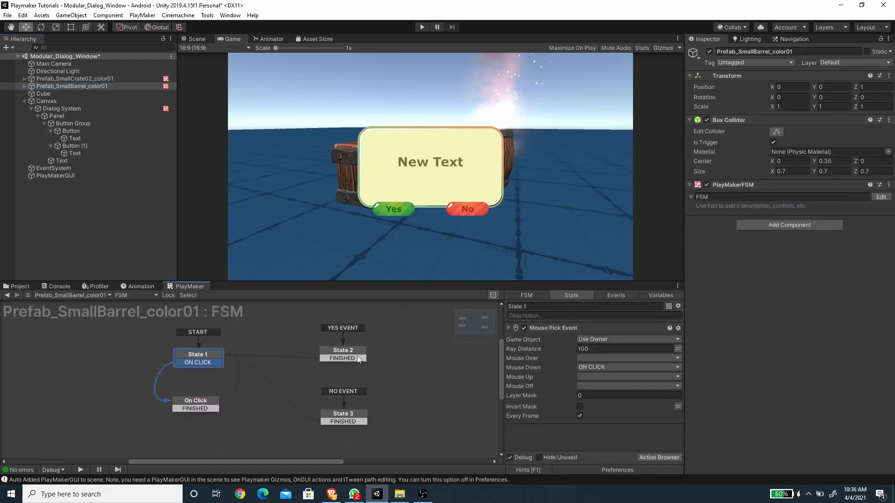
Step: Delete the Tween Position actions from State 2 and State 3 of the barrel's FSM
{"action": "left_click", "coordinate": [205, 406]}
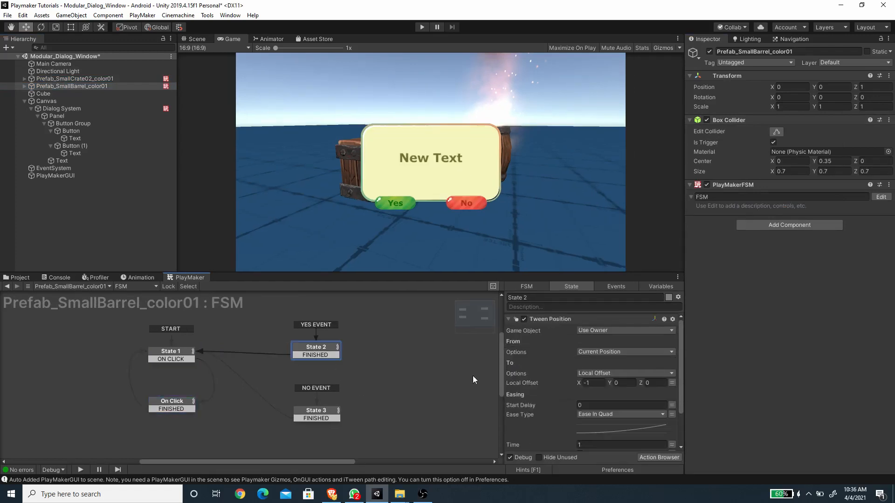
{"action": "left_click", "coordinate": [544, 317]}
{"action": "right_click", "coordinate": [549, 327]}
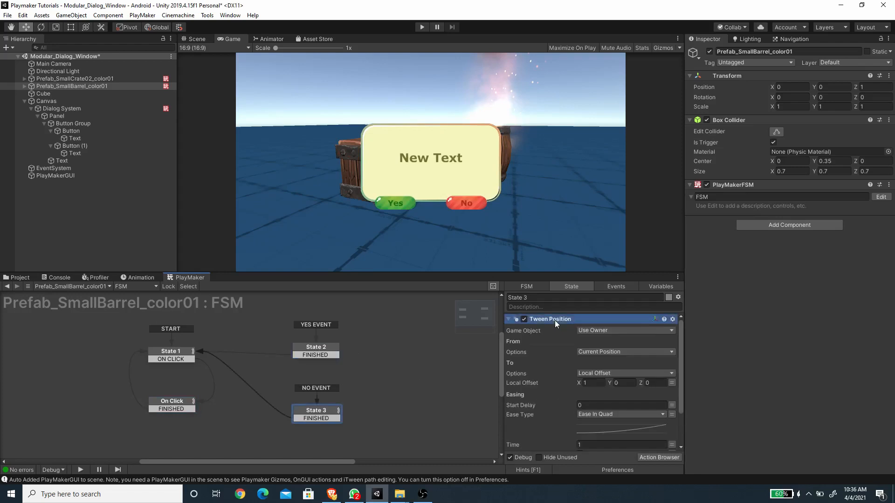
Step: Add a Call Method action to the barrel's State 2 targeting the ParticleSystem of its child WFX_Fire Natural (Black Smoke)
{"action": "left_click", "coordinate": [319, 350]}
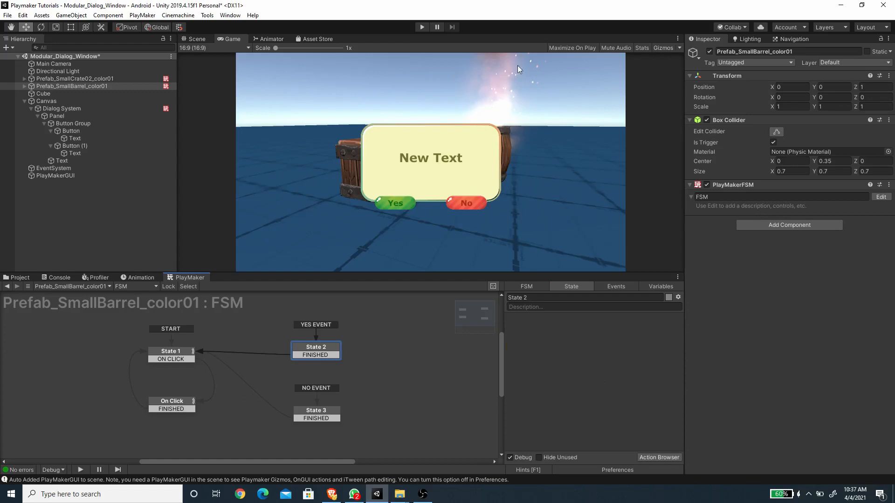
{"action": "left_click", "coordinate": [24, 86]}
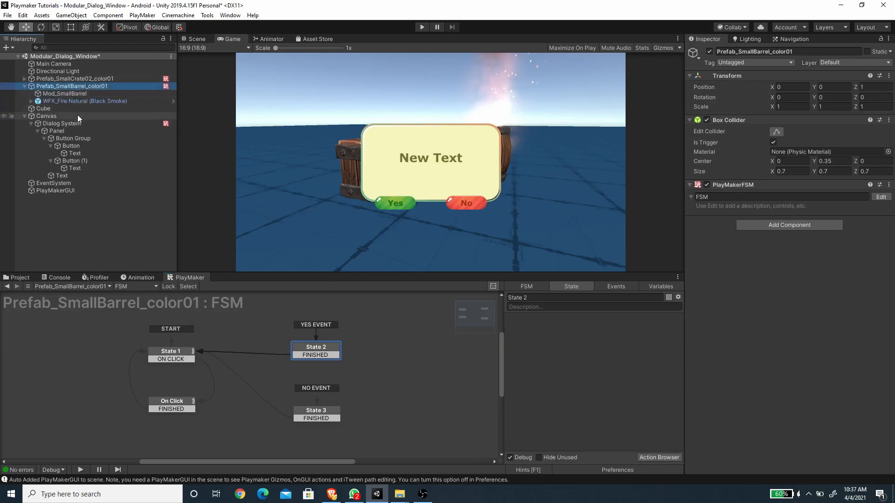
{"action": "left_click_drag", "start_coordinate": [77, 101], "coordinate": [560, 367]}
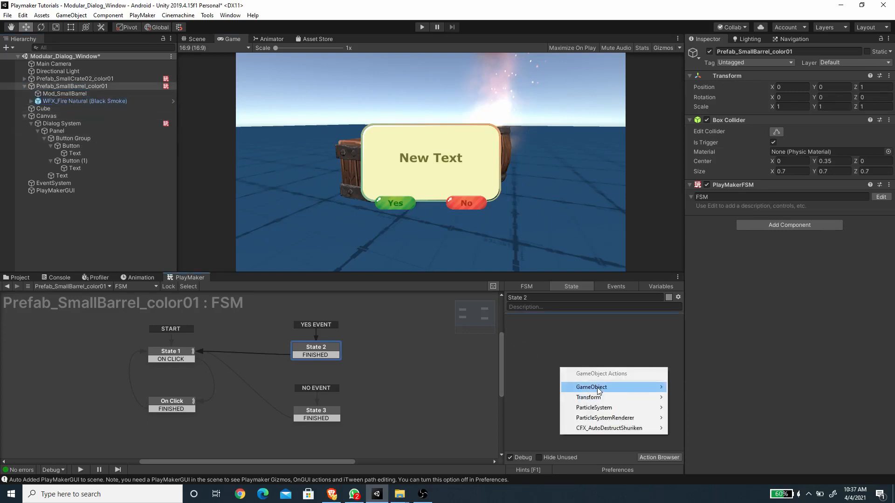
{"action": "mouse_move", "coordinate": [606, 412]}
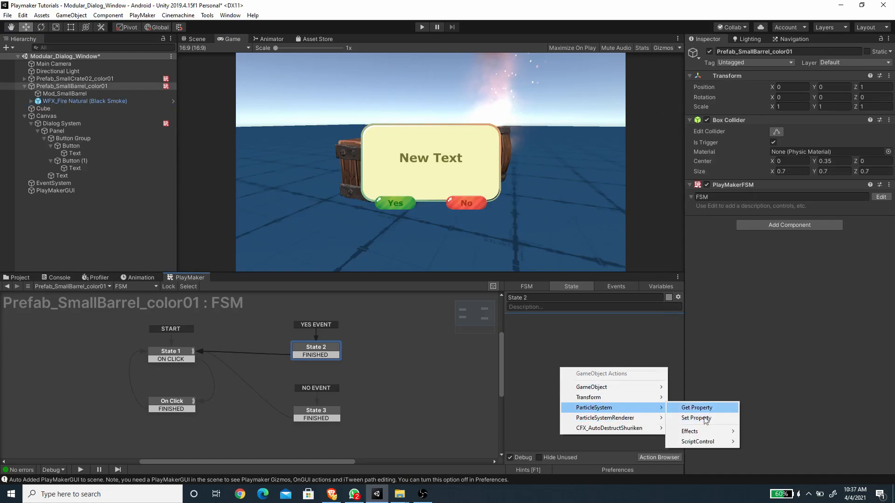
{"action": "mouse_move", "coordinate": [706, 443]}
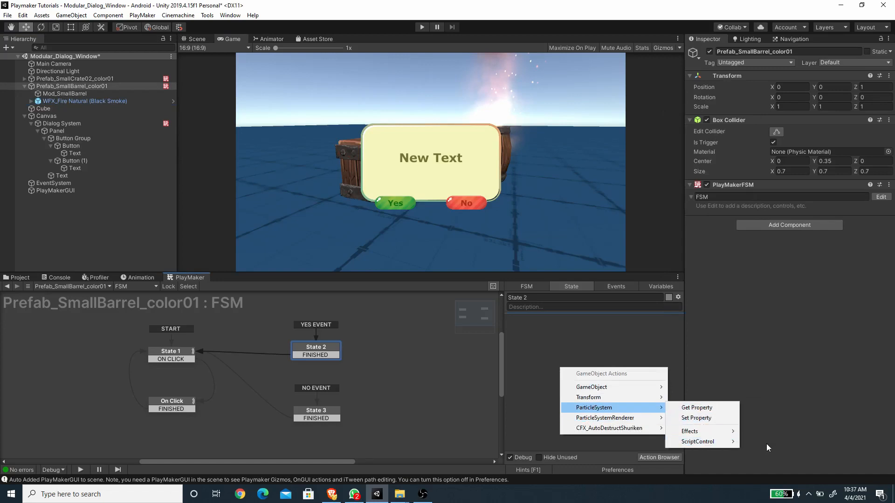
{"action": "left_click", "coordinate": [769, 441]}
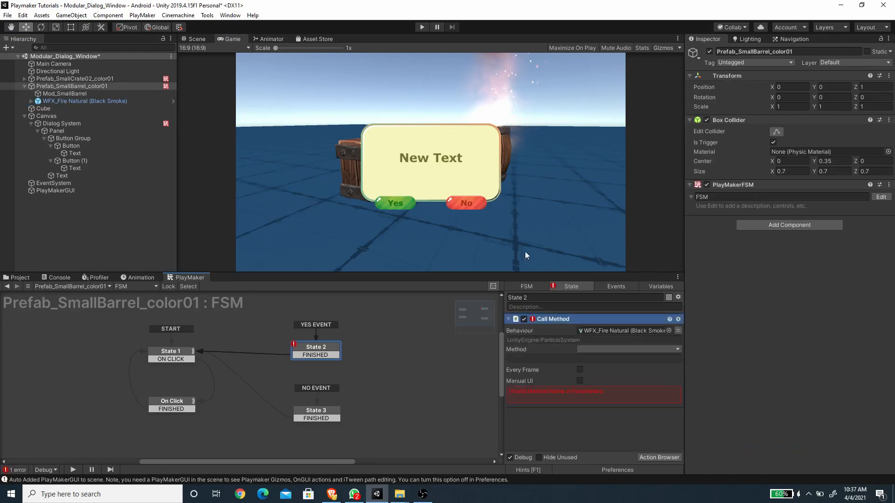
Step: Set the method of the barrel's State 2 Call Method action to void Play () and copy the action into State 3
{"action": "left_click", "coordinate": [599, 349]}
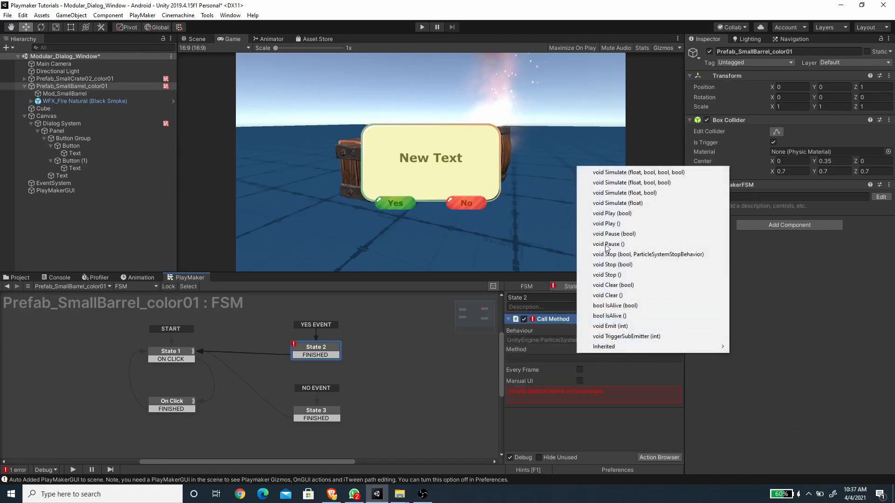
{"action": "left_click", "coordinate": [603, 224]}
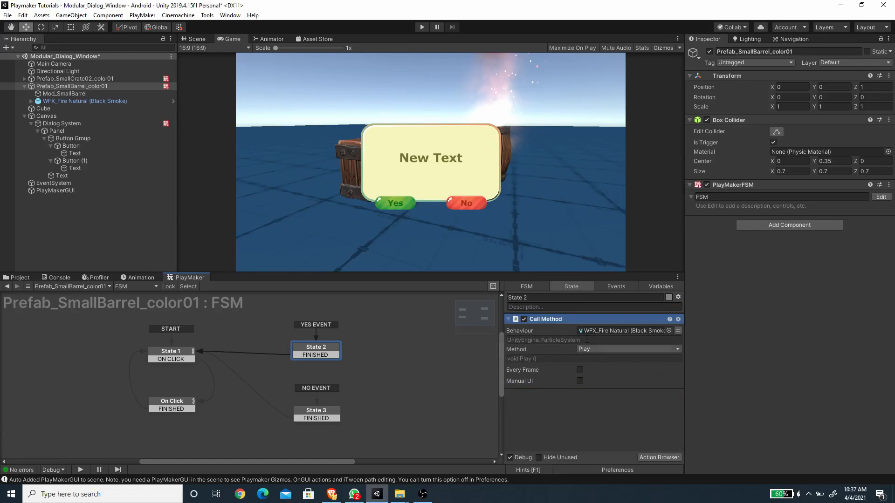
{"action": "right_click", "coordinate": [554, 320]}
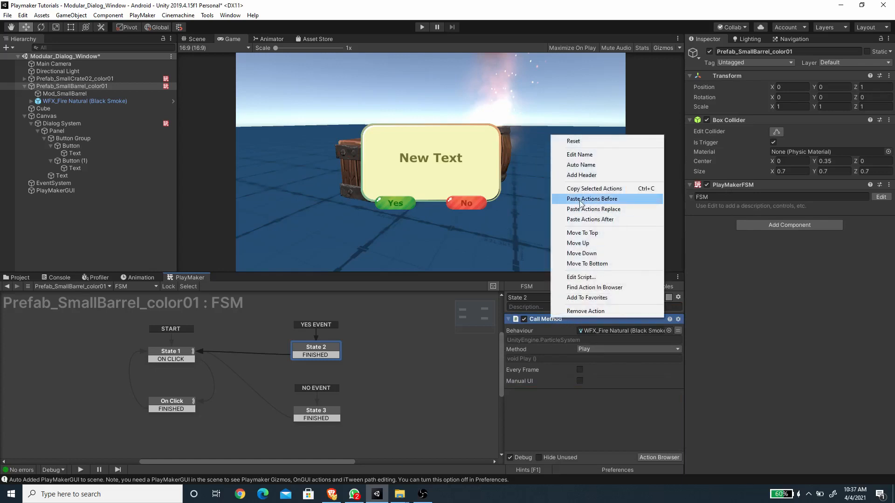
{"action": "left_click", "coordinate": [589, 189]}
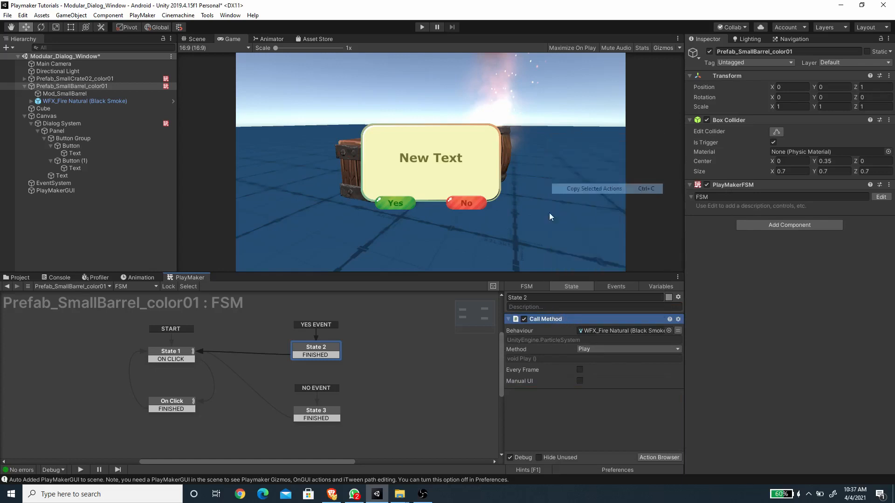
{"action": "left_click", "coordinate": [329, 410]}
{"action": "right_click", "coordinate": [550, 346]}
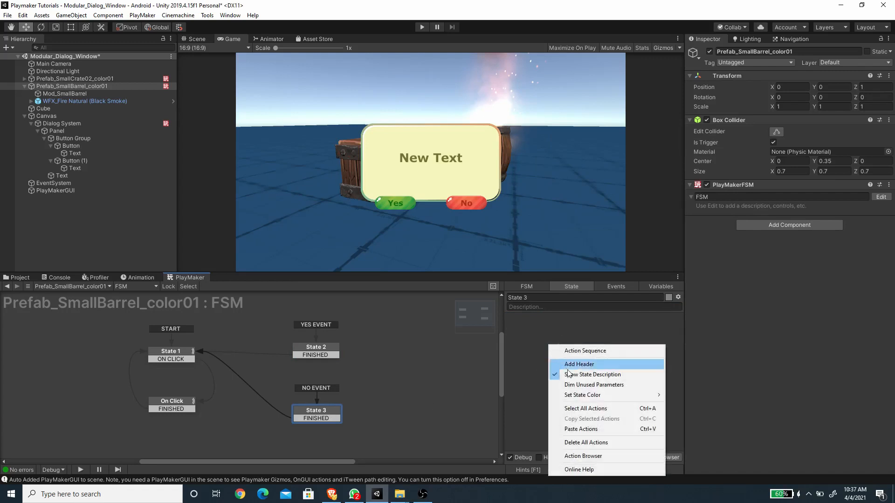
{"action": "left_click", "coordinate": [589, 429]}
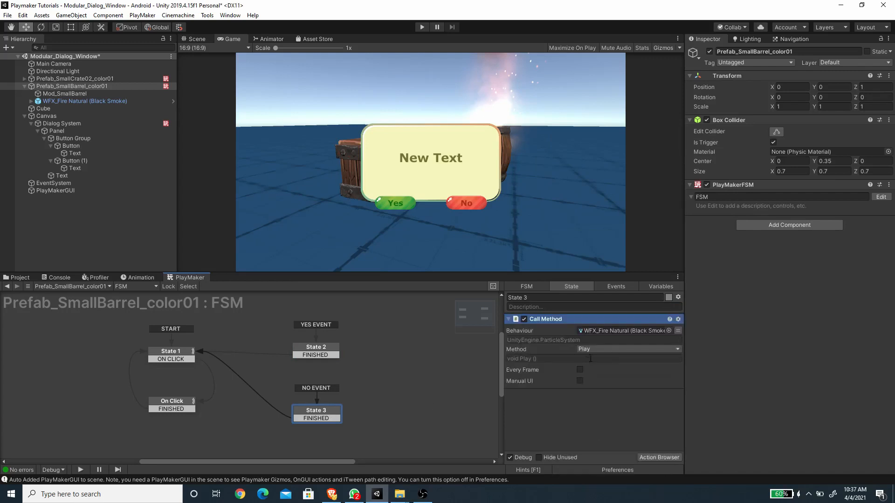
Step: Change the method of State 3's Call Method action to void Stop ()
{"action": "left_click", "coordinate": [597, 350]}
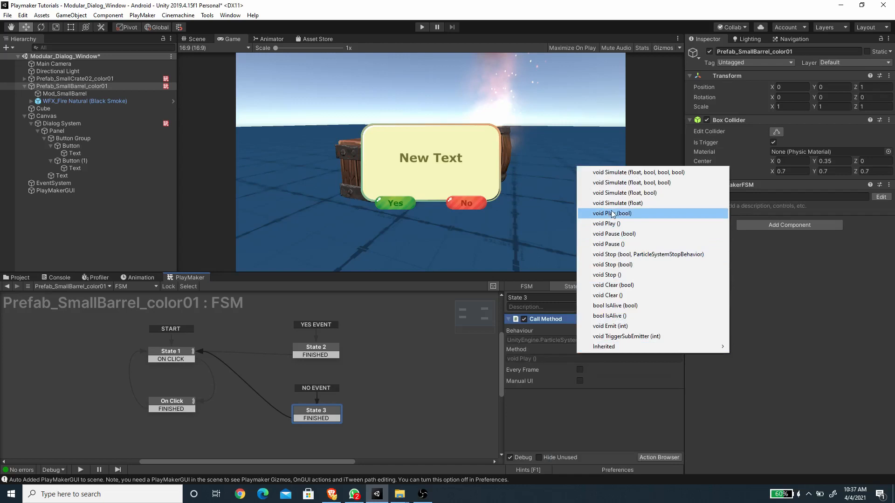
{"action": "left_click", "coordinate": [606, 275]}
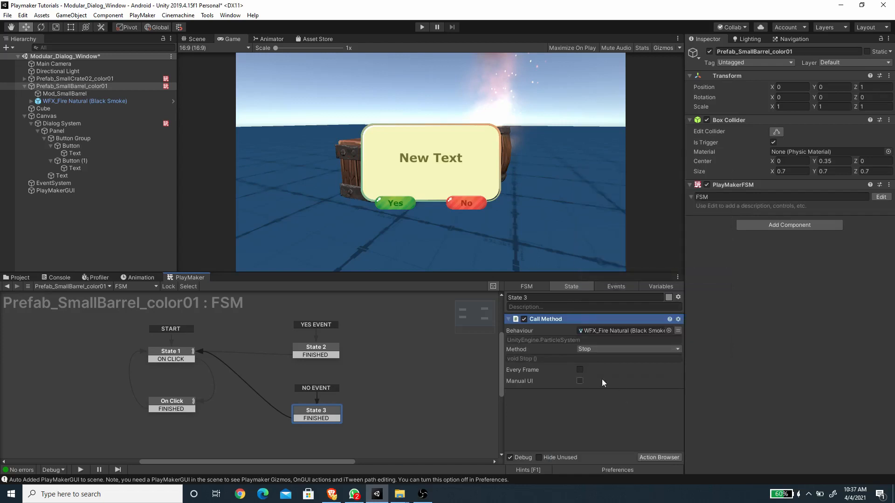
{"action": "left_click", "coordinate": [330, 347]}
{"action": "left_click", "coordinate": [326, 419]}
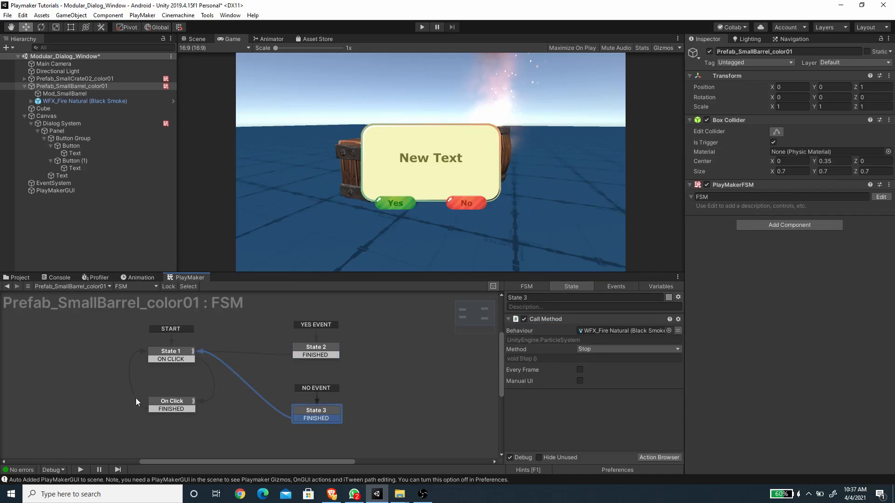
Step: In the barrel's On Click state, set the Run FSM Message to "Do you want to burn the barrel?", Yes to "Yes" and No to "Stop Flame"
{"action": "left_click", "coordinate": [170, 407]}
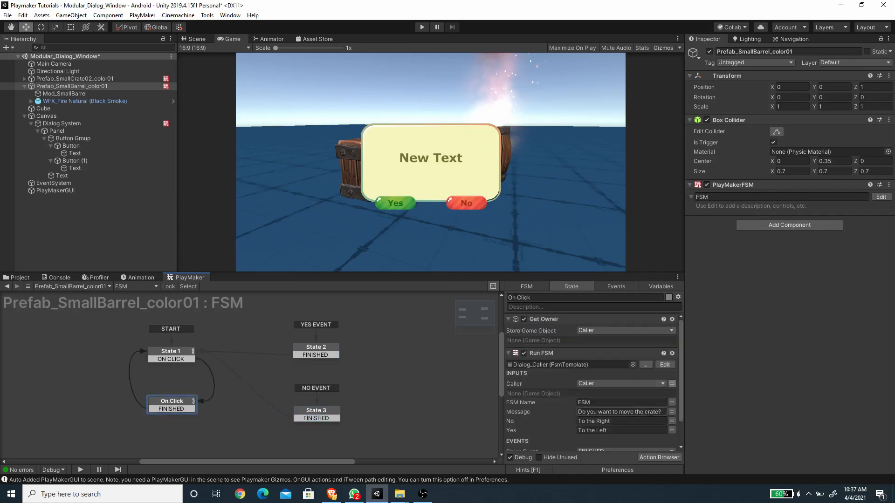
{"action": "left_click", "coordinate": [632, 412]}
{"action": "left_click_drag", "start_coordinate": [620, 412], "coordinate": [677, 423]}
{"action": "key", "text": "BackSpace"}
{"action": "type", "text": "burn the barrel?"}
{"action": "left_click", "coordinate": [616, 421]}
{"action": "left_click", "coordinate": [615, 429]}
{"action": "type", "text": "Yes"}
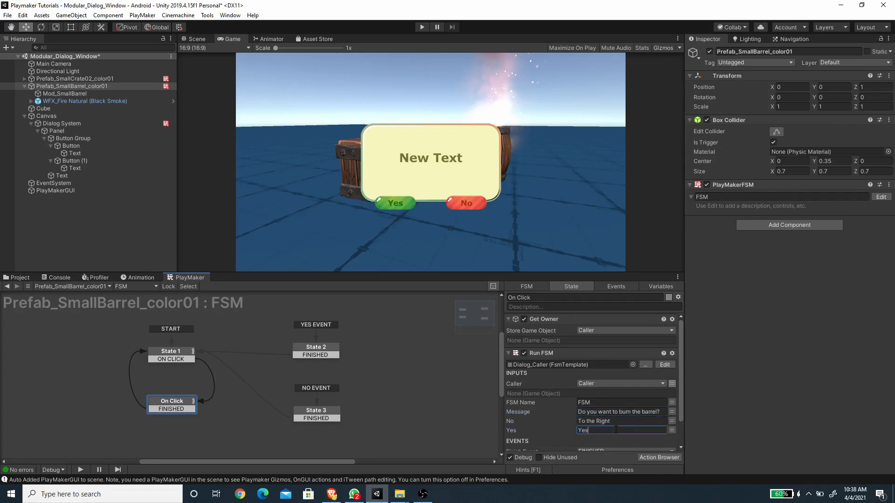
{"action": "left_click", "coordinate": [619, 421]}
{"action": "type", "text": "Stop"}
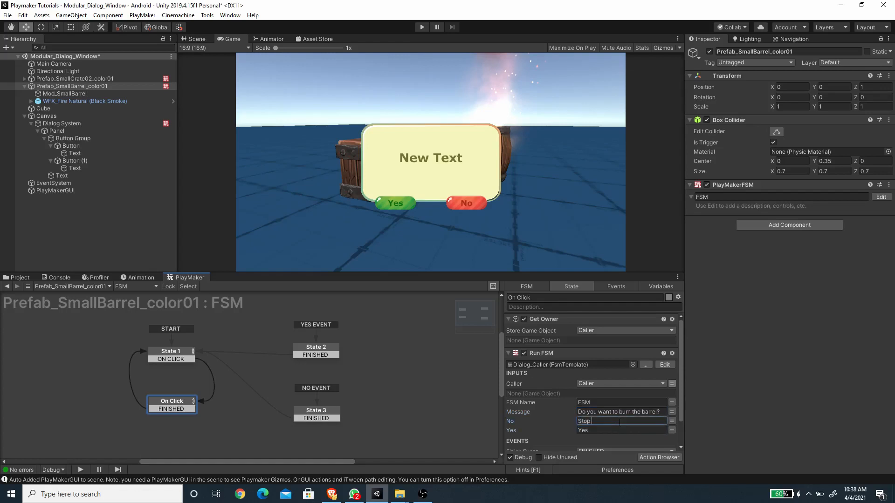
{"action": "type", "text": " Flame"}
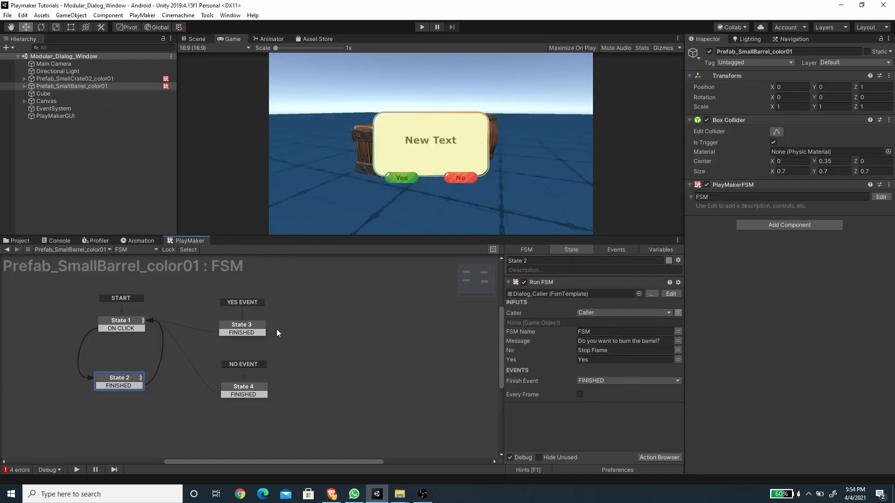
Step: Expand Canvas and select Dialog System to bring up its FSM
{"action": "left_click", "coordinate": [130, 323]}
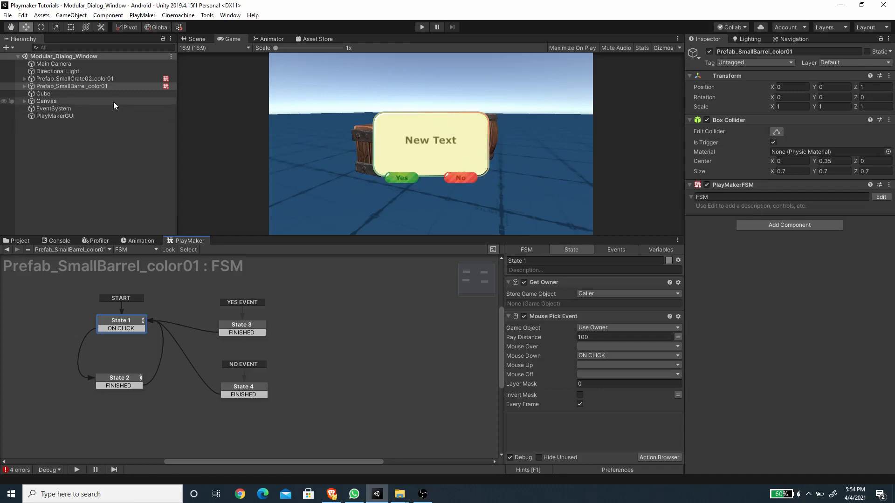
{"action": "left_click", "coordinate": [49, 102]}
{"action": "left_click", "coordinate": [24, 101]}
{"action": "left_click", "coordinate": [54, 109]}
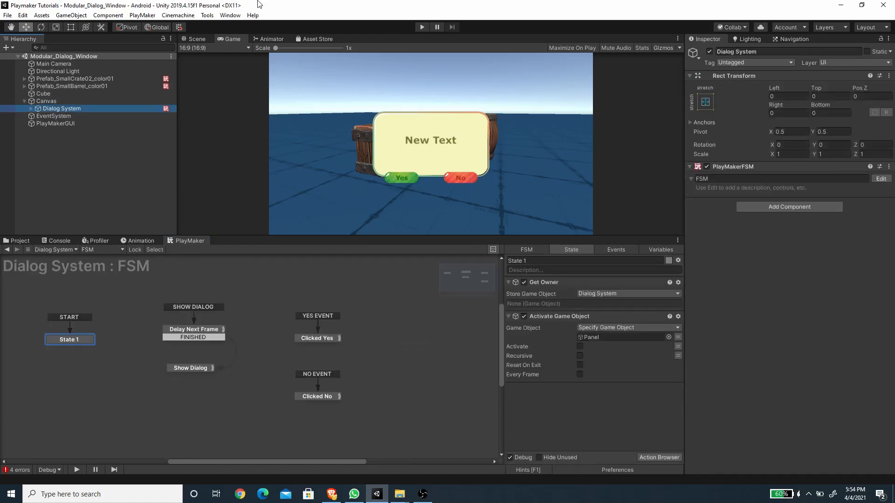
Step: Create a PlayMaker global variable of type Bool named Dialog Active
{"action": "left_click", "coordinate": [142, 15]}
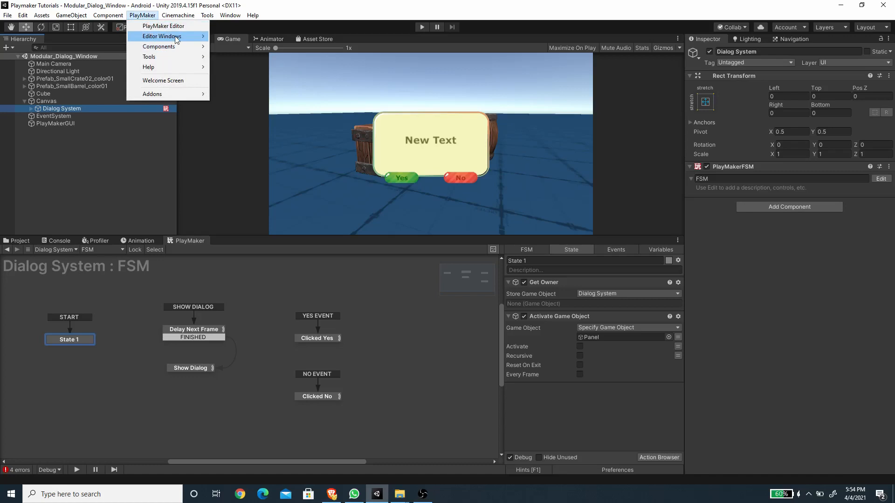
{"action": "mouse_move", "coordinate": [163, 38]}
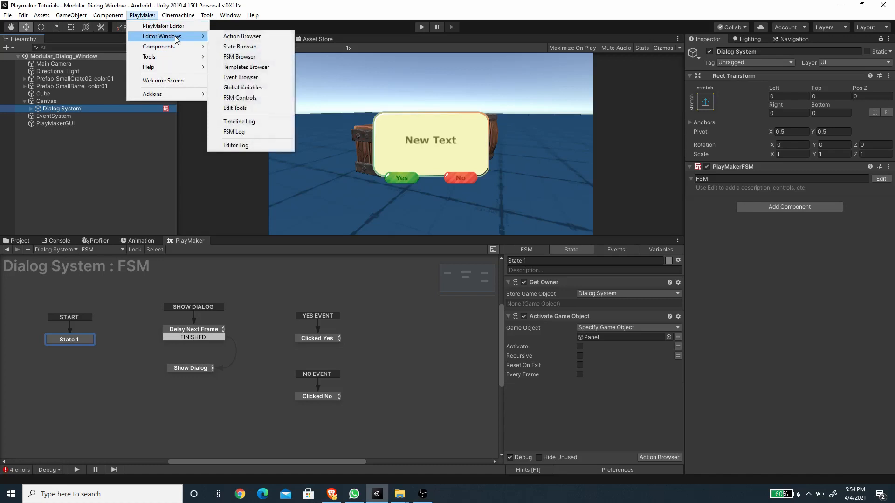
{"action": "left_click", "coordinate": [247, 87]}
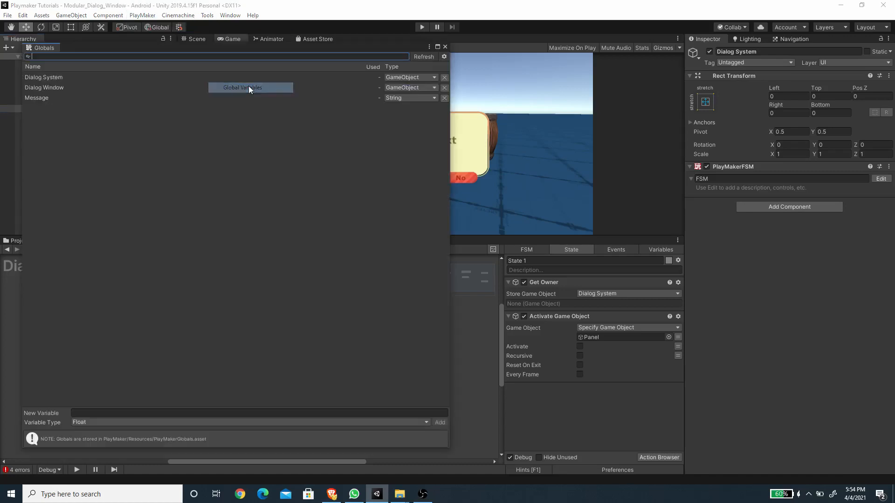
{"action": "left_click", "coordinate": [163, 423]}
{"action": "left_click", "coordinate": [111, 276]}
{"action": "left_click", "coordinate": [110, 413]}
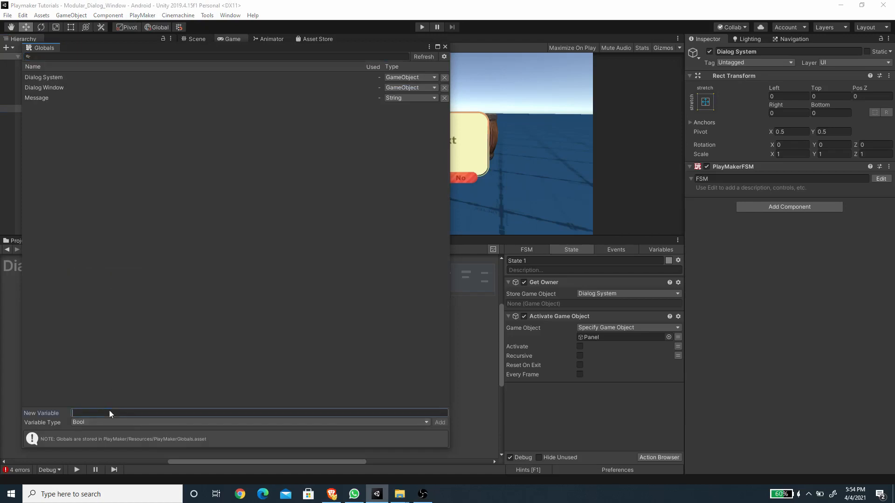
{"action": "type", "text": "Dialog Active"}
{"action": "key", "text": "Return"}
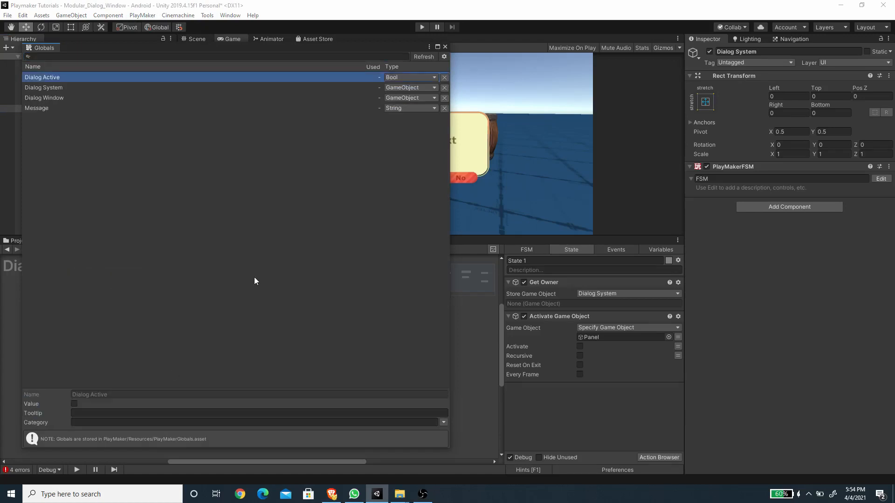
{"action": "left_click", "coordinate": [445, 47]}
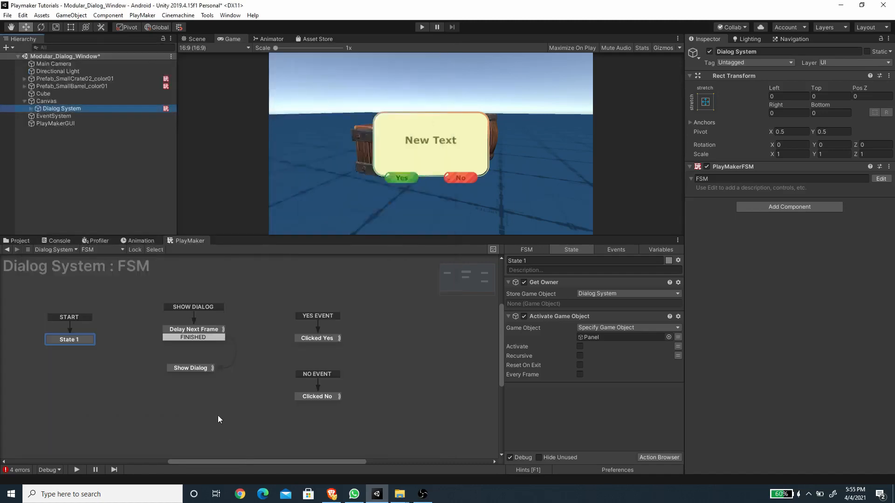
Step: Add a Set Bool Value action to the Show Dialog state and place it directly after Activate Panel
{"action": "left_click", "coordinate": [194, 369]}
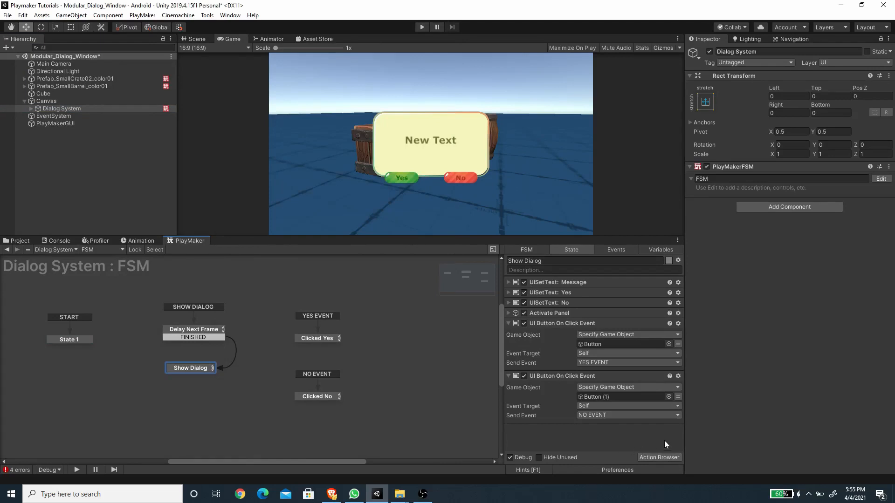
{"action": "left_click", "coordinate": [661, 457]}
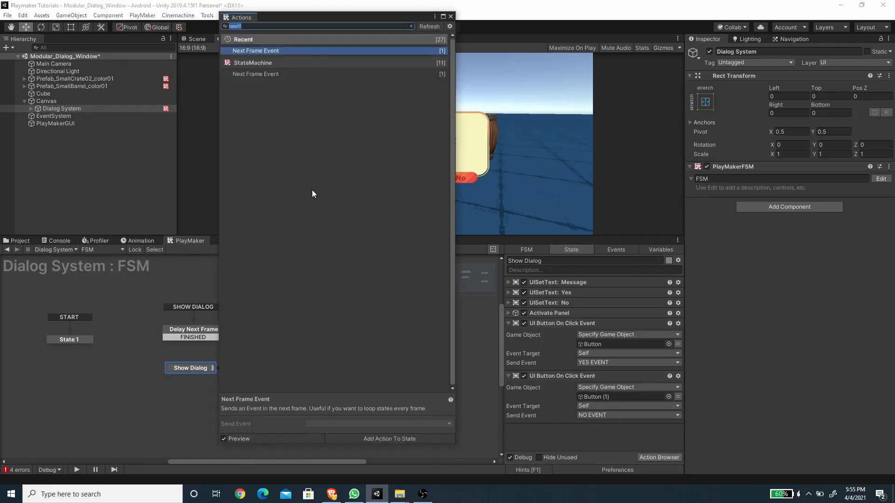
{"action": "type", "text": "set boo"}
{"action": "key", "text": "Return"}
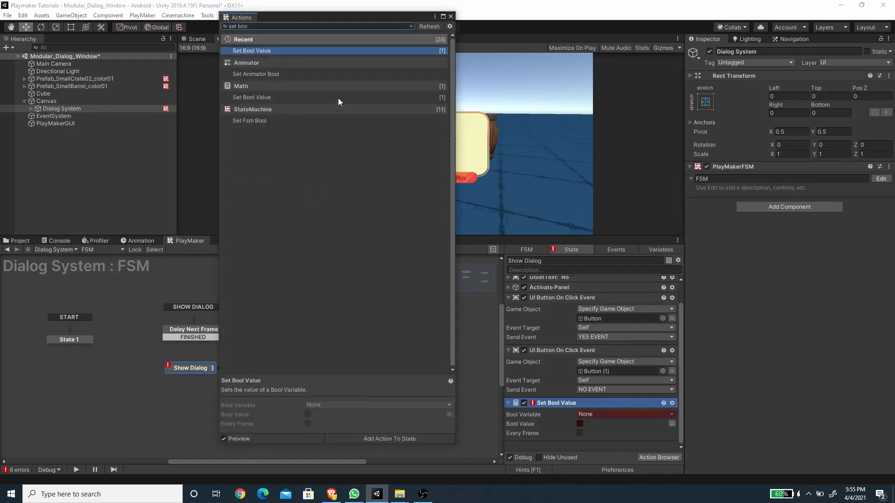
{"action": "left_click", "coordinate": [451, 17]}
{"action": "left_click_drag", "start_coordinate": [563, 404], "coordinate": [565, 298]}
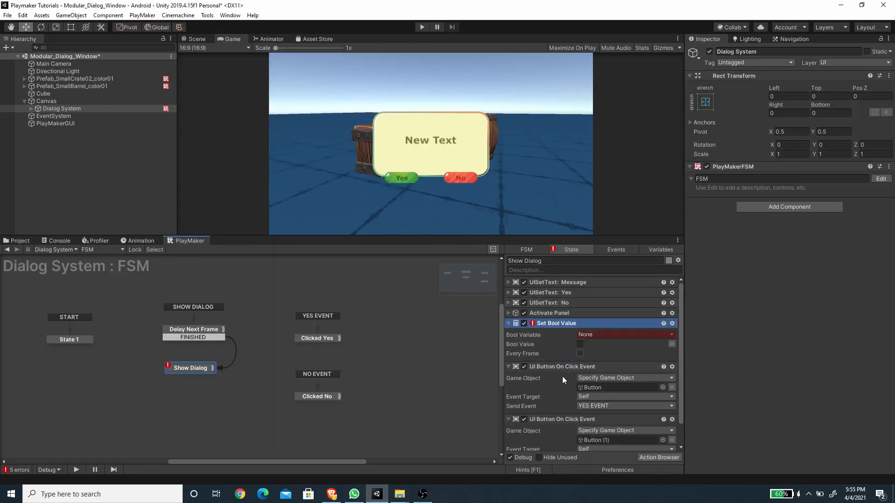
Step: Assign the global Dialog Active as the Set Bool Value action's Bool Variable and turn its Bool Value on
{"action": "left_click", "coordinate": [606, 334]}
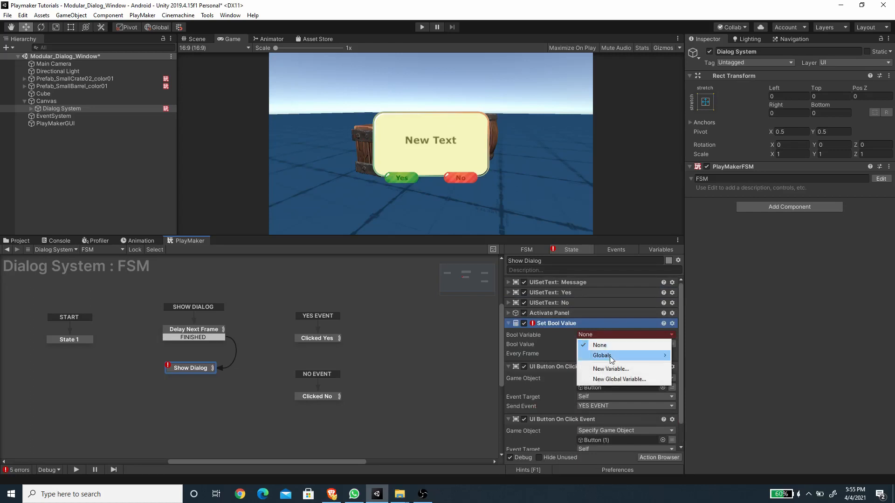
{"action": "mouse_move", "coordinate": [611, 359]}
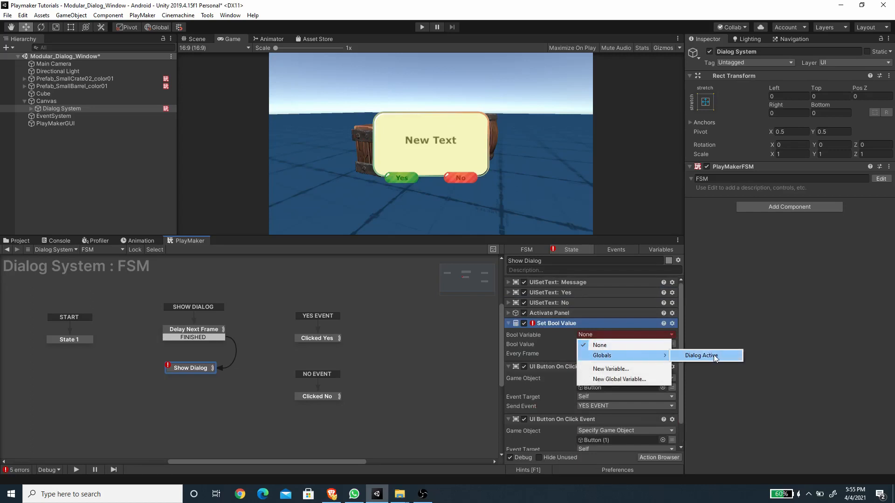
{"action": "left_click", "coordinate": [702, 356]}
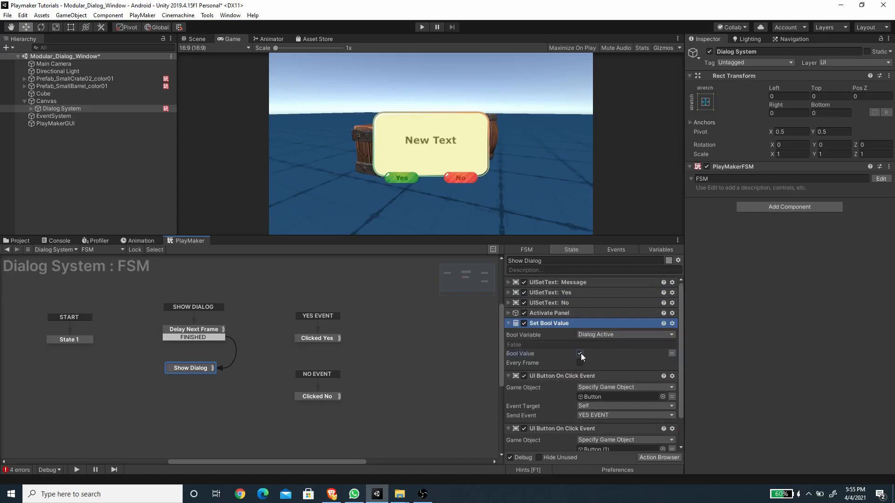
Step: Copy the Set Bool Value action to the end of the Clicked Yes state and turn its Bool Value off
{"action": "right_click", "coordinate": [541, 323]}
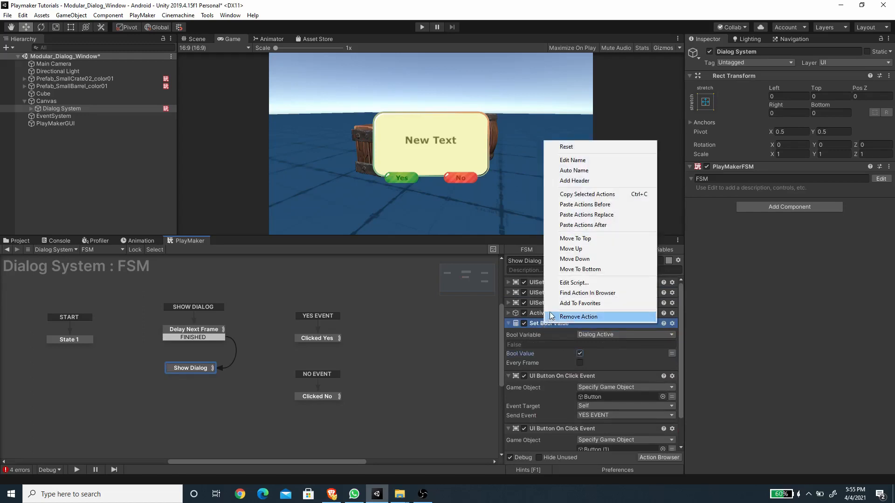
{"action": "left_click", "coordinate": [530, 353]}
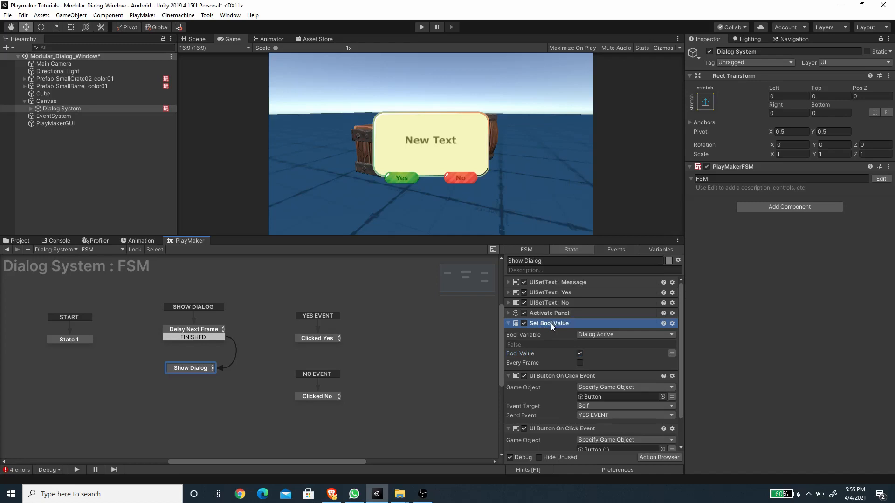
{"action": "left_click", "coordinate": [335, 339]}
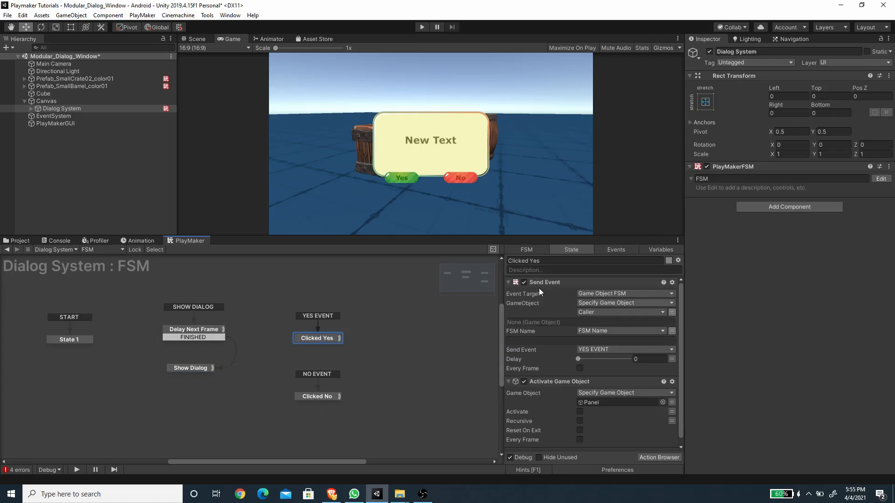
{"action": "scroll", "coordinate": [544, 375], "scroll_direction": "down", "scroll_amount": 1}
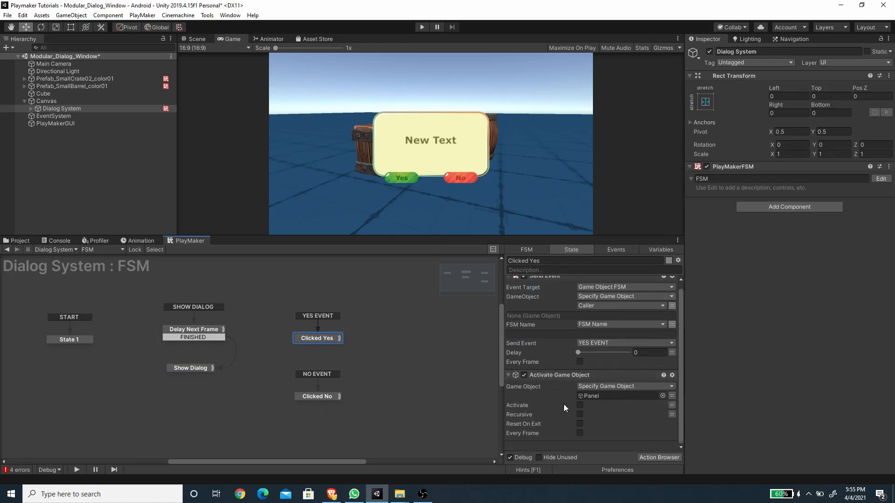
{"action": "key", "text": "ctrl+v"}
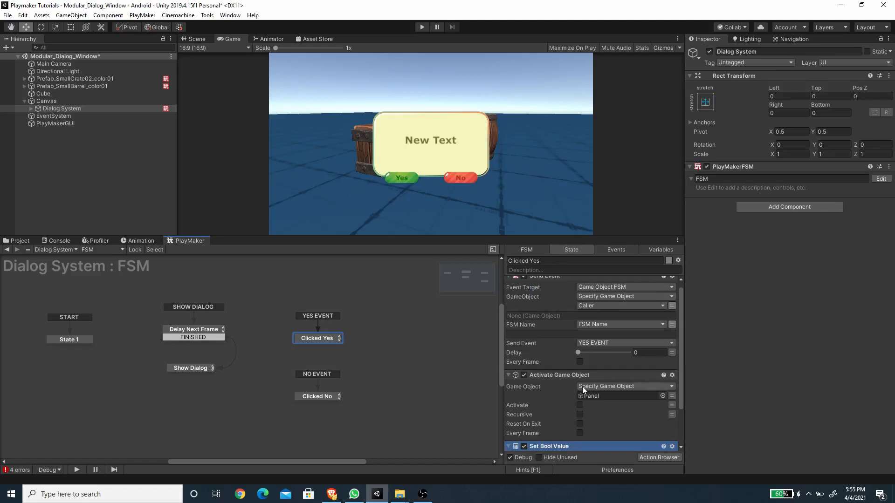
{"action": "scroll", "coordinate": [583, 387], "scroll_direction": "down", "scroll_amount": 3}
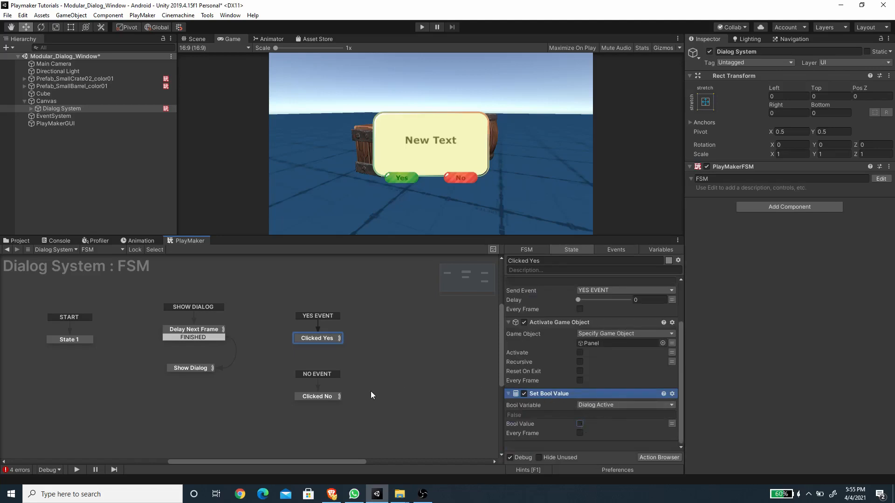
Step: Paste the Set Bool Value action that turns Dialog Active off at the end of the Clicked No state and of State 1
{"action": "left_click", "coordinate": [314, 398]}
{"action": "scroll", "coordinate": [647, 392], "scroll_direction": "down", "scroll_amount": 2}
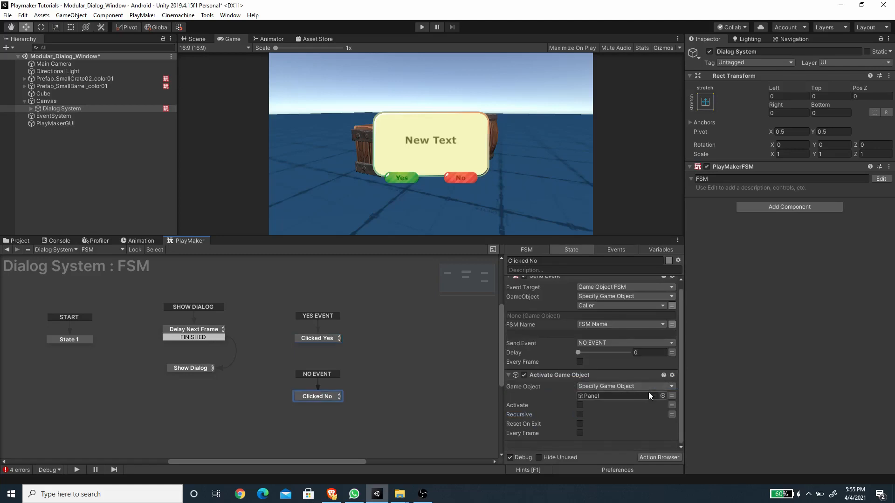
{"action": "key", "text": "ctrl+v"}
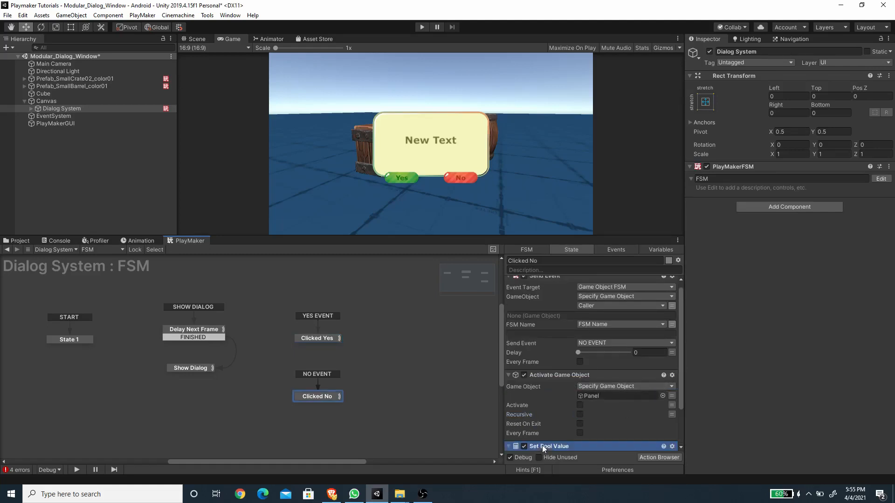
{"action": "scroll", "coordinate": [580, 420], "scroll_direction": "down", "scroll_amount": 3}
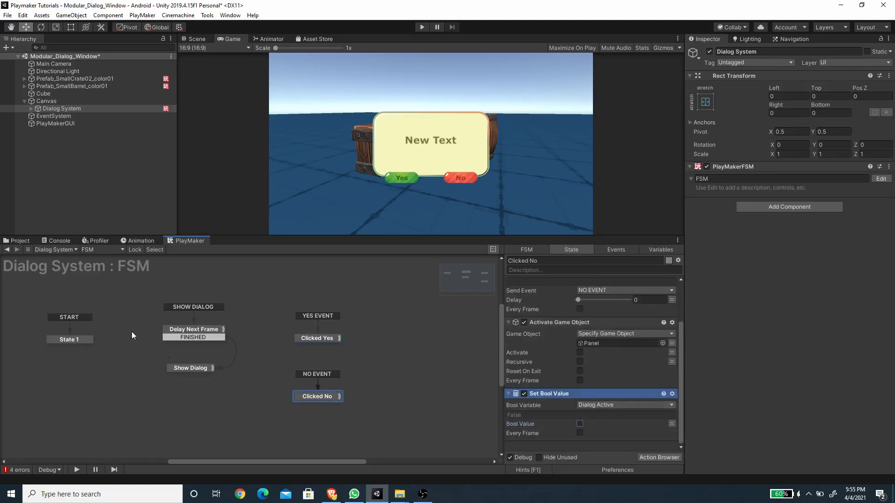
{"action": "left_click", "coordinate": [88, 341]}
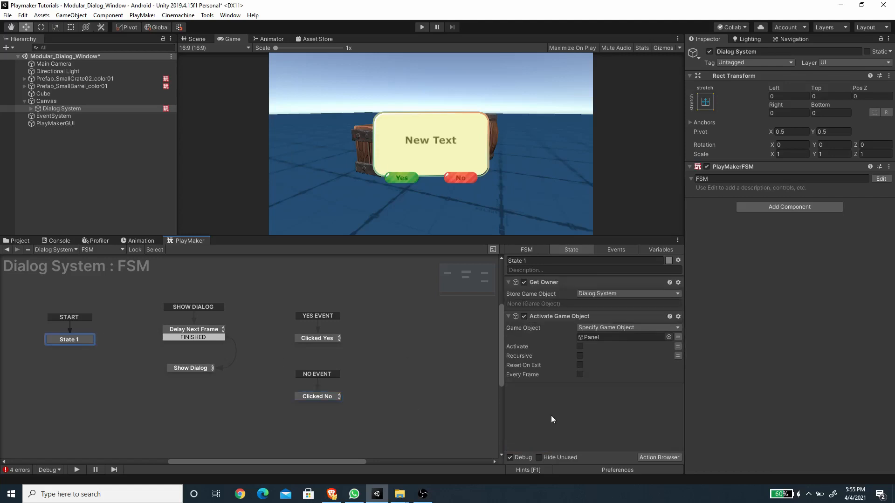
{"action": "key", "text": "ctrl+v"}
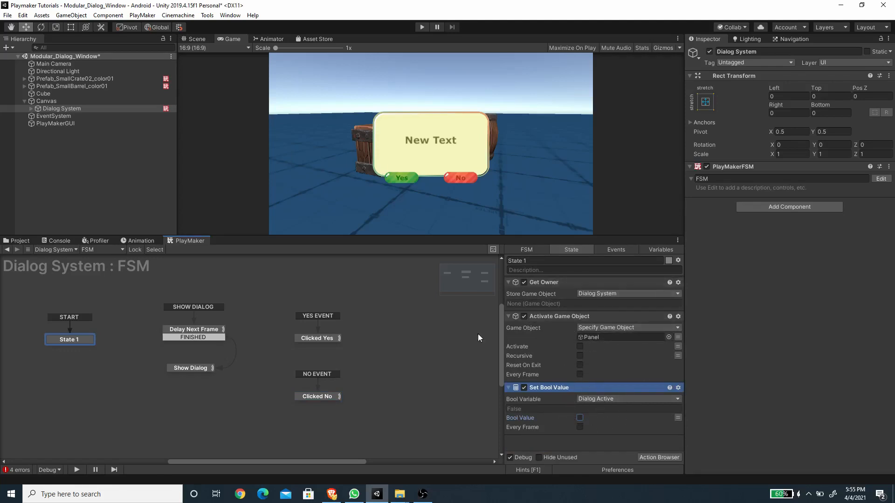
Step: Review the Dialog Active settings in the Show Dialog, Clicked Yes and Clicked No states
{"action": "left_click", "coordinate": [189, 367]}
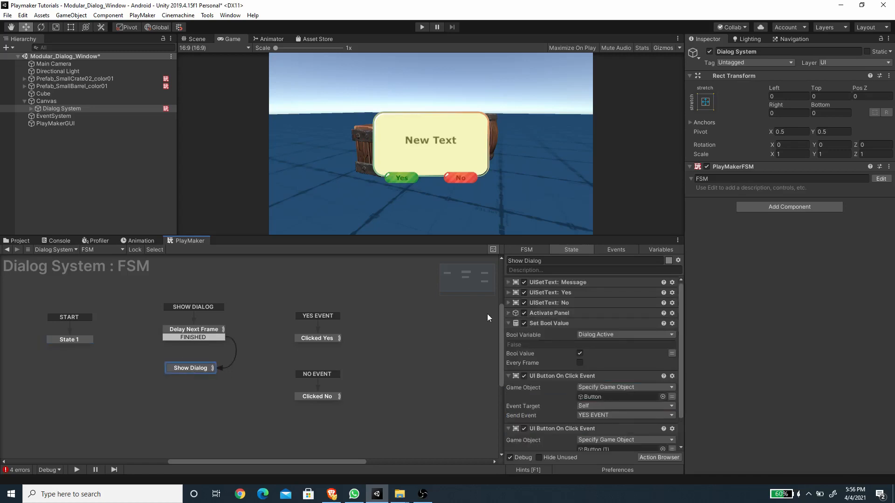
{"action": "left_click", "coordinate": [508, 312]}
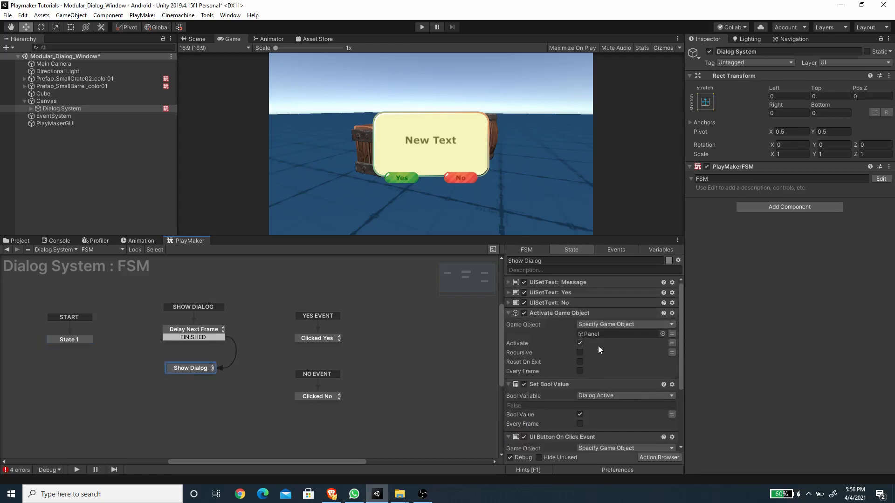
{"action": "scroll", "coordinate": [598, 346], "scroll_direction": "down", "scroll_amount": 3}
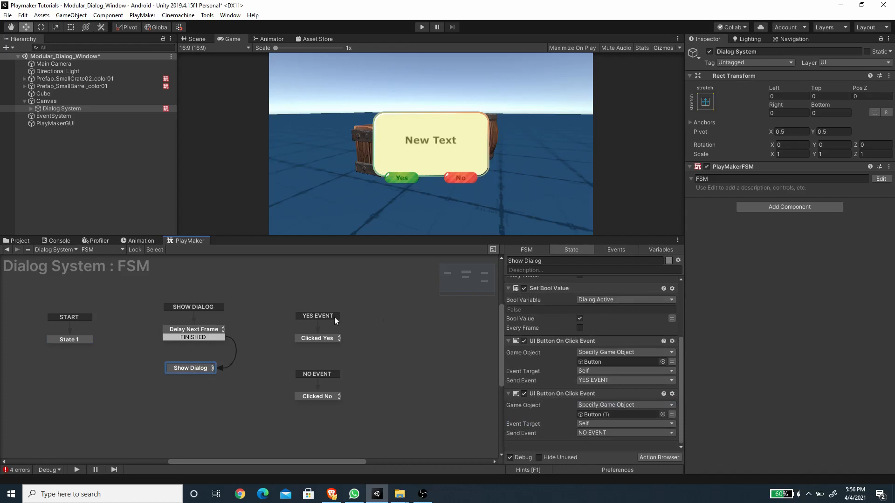
{"action": "left_click", "coordinate": [323, 338]}
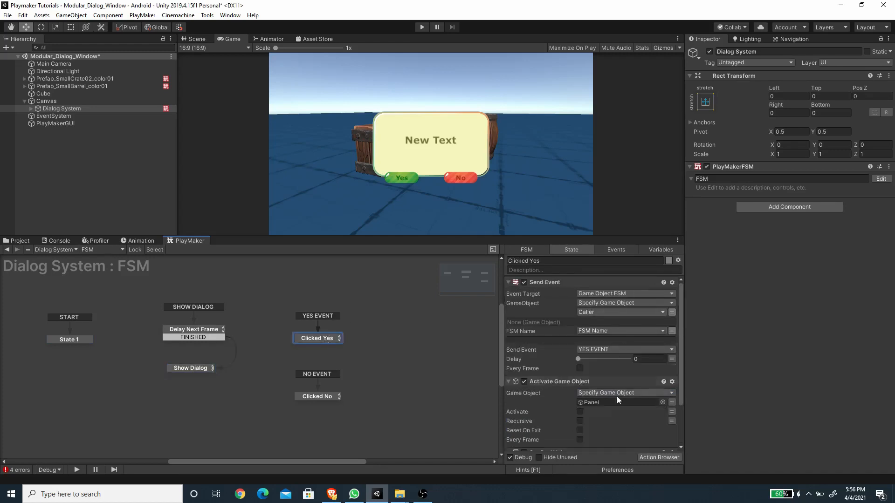
{"action": "scroll", "coordinate": [617, 396], "scroll_direction": "down", "scroll_amount": 2}
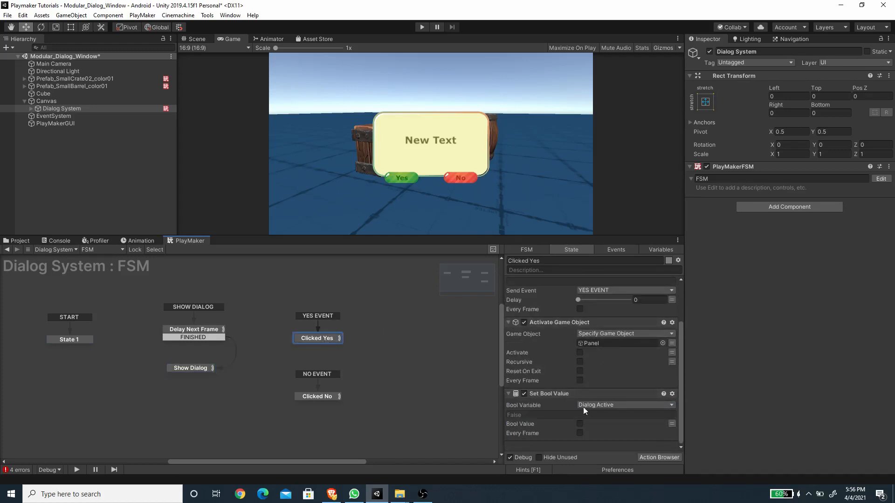
{"action": "left_click", "coordinate": [318, 396]}
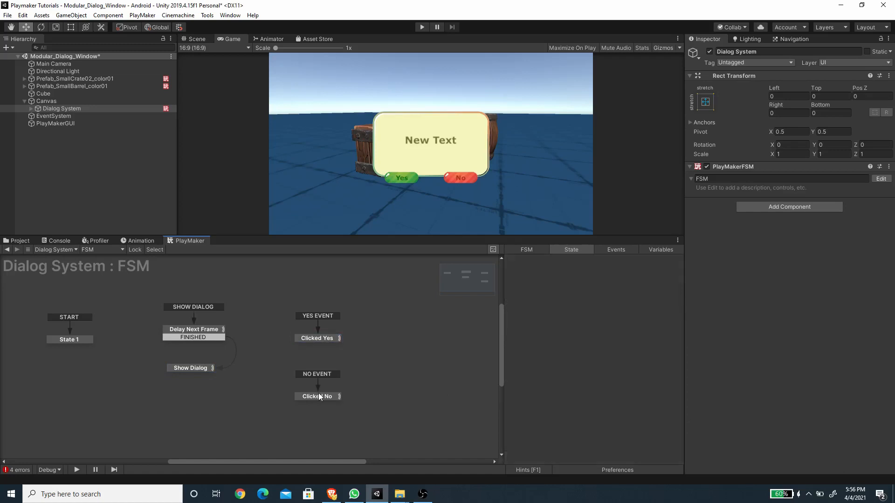
{"action": "scroll", "coordinate": [611, 373], "scroll_direction": "down", "scroll_amount": 2}
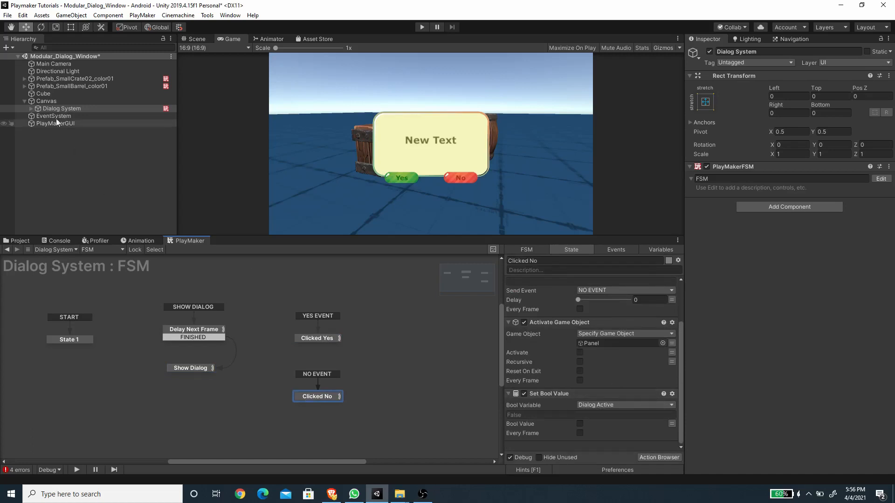
Step: In the small crate's FSM, move On Click down and add a state named Check Dialog Active? between it and State 1
{"action": "left_click", "coordinate": [25, 101]}
{"action": "left_click", "coordinate": [62, 78]}
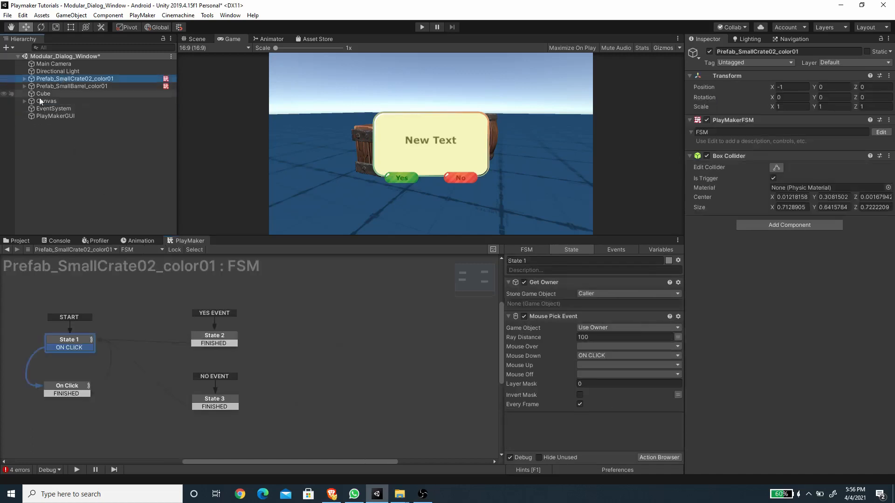
{"action": "middle_click_drag", "start_coordinate": [117, 353], "coordinate": [231, 313]}
{"action": "left_click_drag", "start_coordinate": [183, 346], "coordinate": [183, 370]}
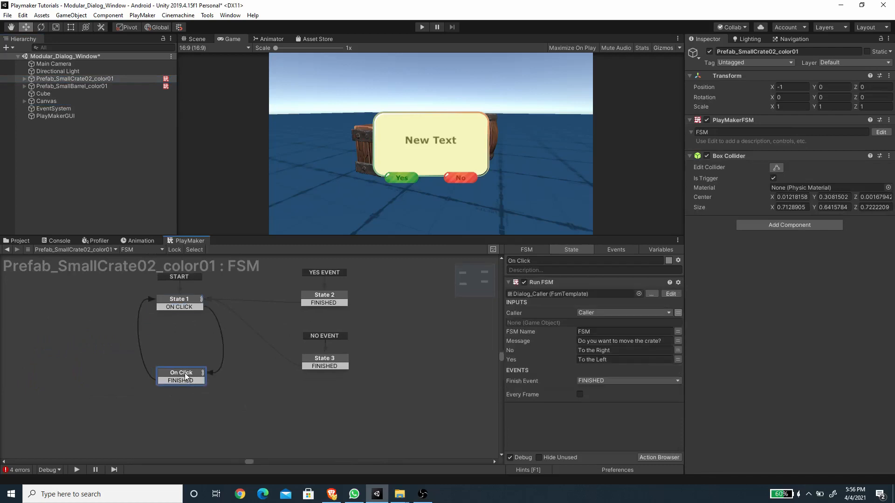
{"action": "right_click", "coordinate": [162, 332]}
{"action": "left_click", "coordinate": [178, 335]}
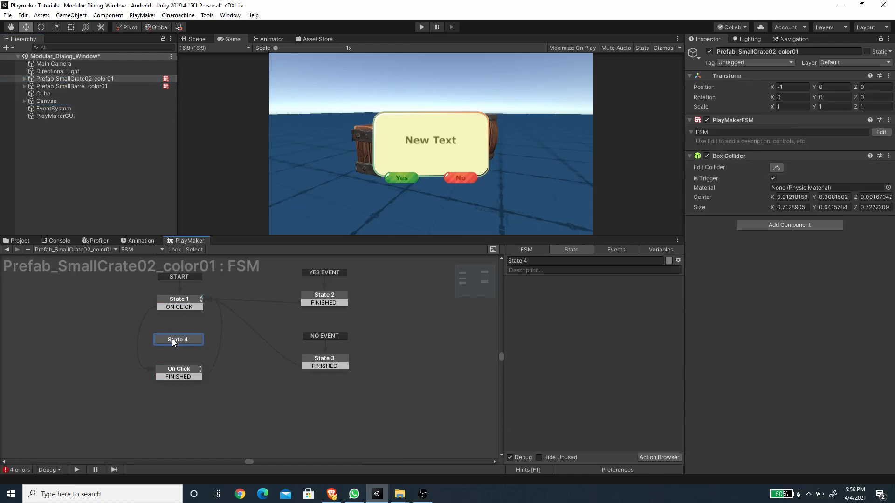
{"action": "left_click", "coordinate": [546, 260]}
{"action": "type", "text": "C"}
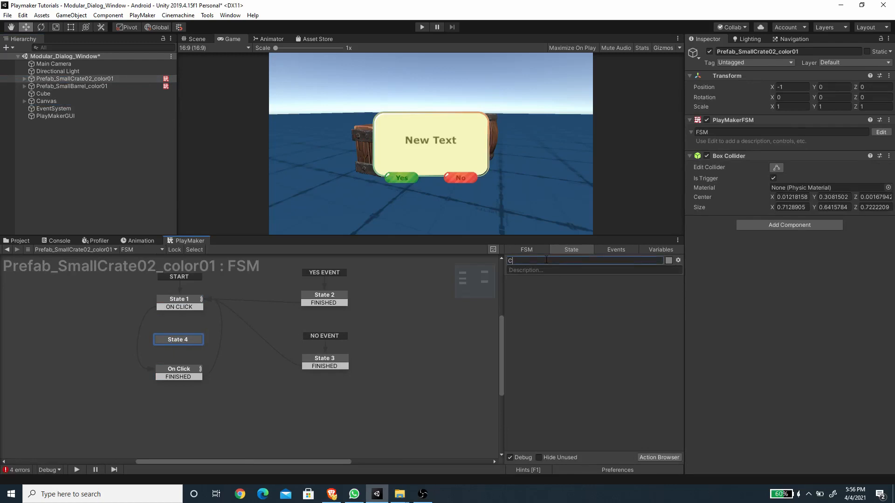
{"action": "type", "text": "heck Dialog Active?"}
{"action": "key", "text": "Return"}
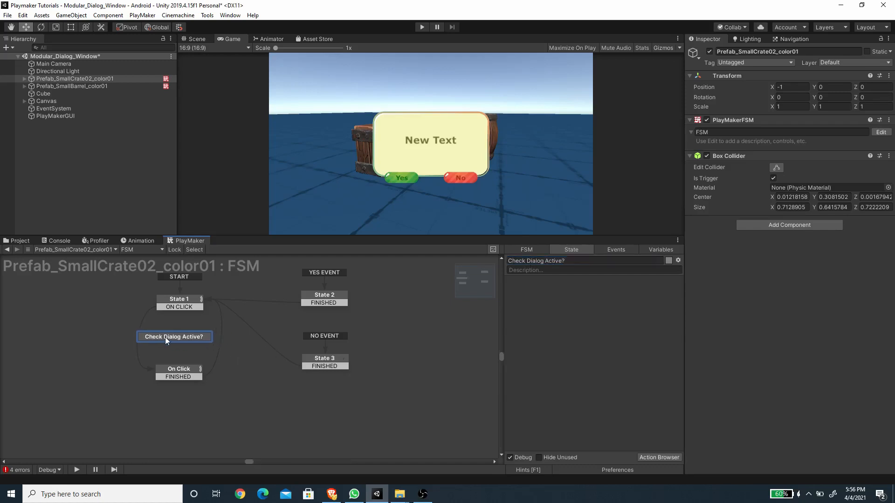
Step: Add a Bool Test action to the Check Dialog Active? state, with the global Dialog Active as its Bool Variable
{"action": "left_click", "coordinate": [659, 457]}
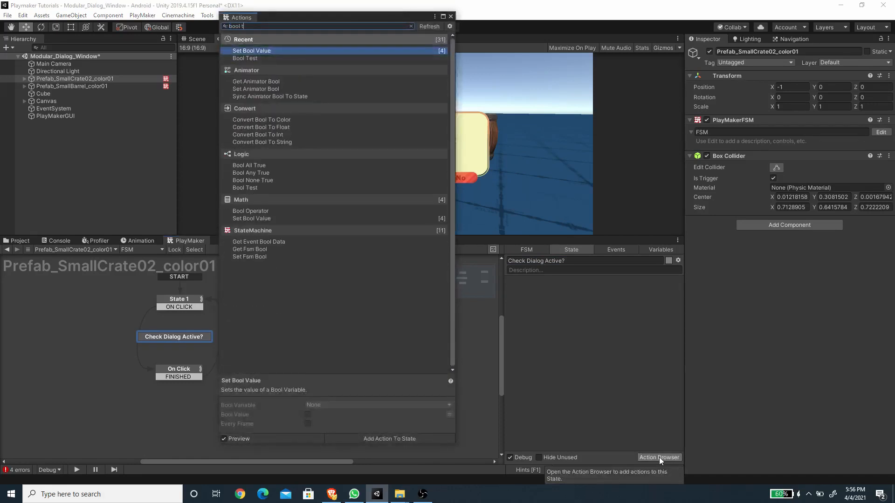
{"action": "key", "text": "Down"}
{"action": "key", "text": "Return"}
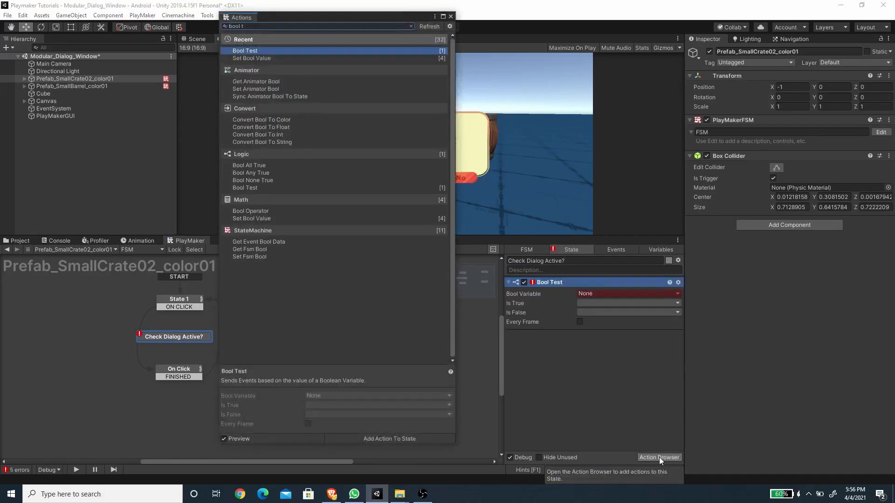
{"action": "left_click", "coordinate": [452, 17]}
{"action": "left_click", "coordinate": [631, 294]}
{"action": "mouse_move", "coordinate": [636, 315]}
{"action": "left_click", "coordinate": [705, 316]}
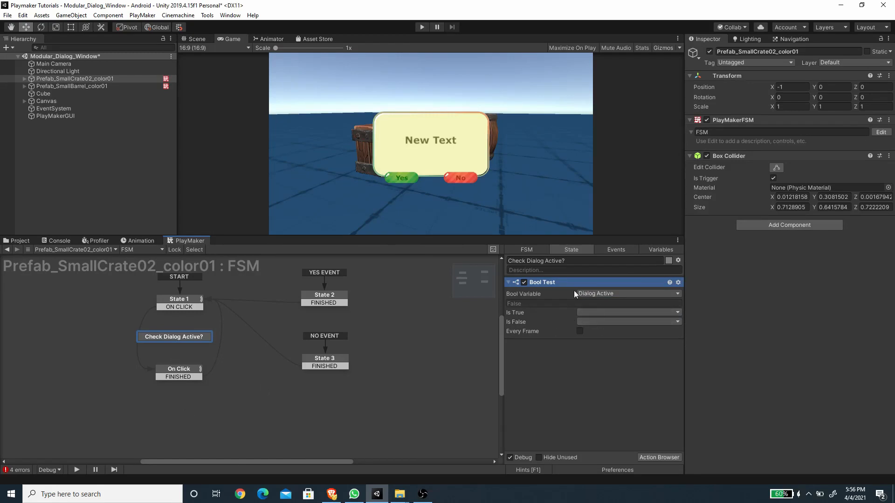
Step: Add an event named CONTINUE to the crate's FSM
{"action": "left_click", "coordinate": [617, 249]}
{"action": "left_click", "coordinate": [572, 446]}
{"action": "type", "text": "CONTINUE"}
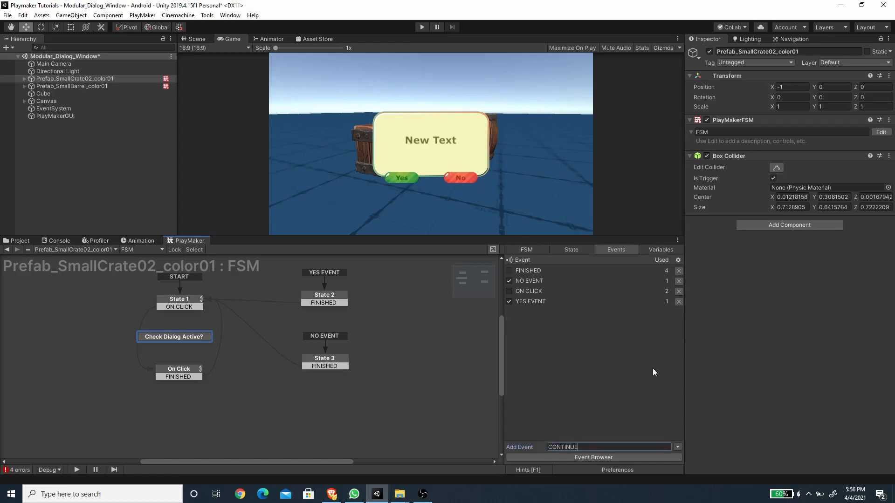
{"action": "key", "text": "Return"}
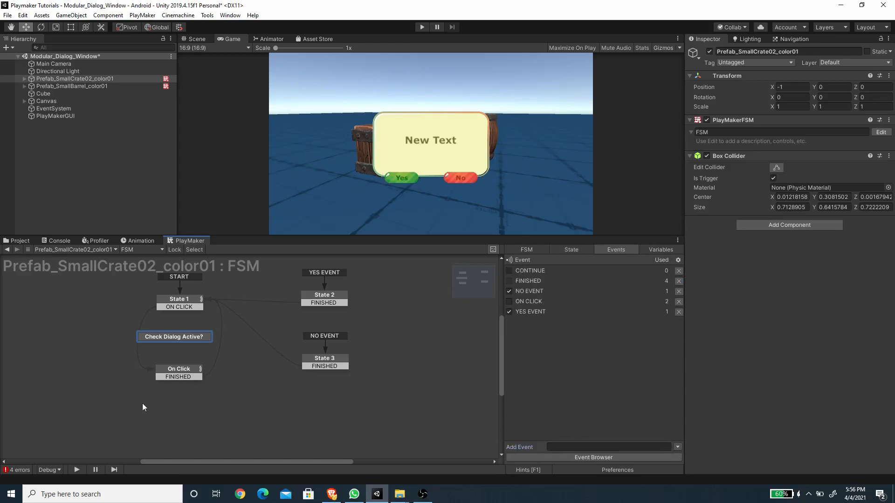
Step: Add FINISHED and CONTINUE transitions to the Check Dialog Active? state
{"action": "right_click", "coordinate": [178, 334]}
{"action": "mouse_move", "coordinate": [198, 342]}
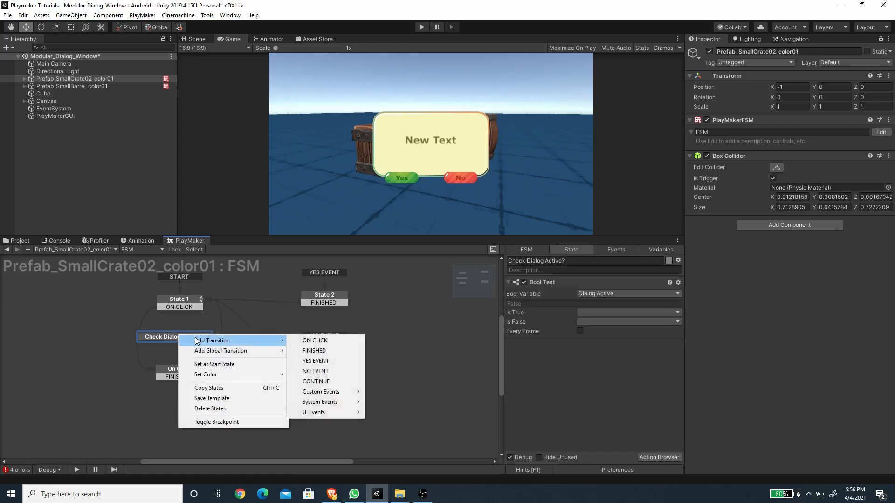
{"action": "left_click", "coordinate": [319, 355]}
{"action": "left_click_drag", "start_coordinate": [208, 340], "coordinate": [206, 331]}
{"action": "right_click", "coordinate": [206, 330]}
{"action": "mouse_move", "coordinate": [243, 335]}
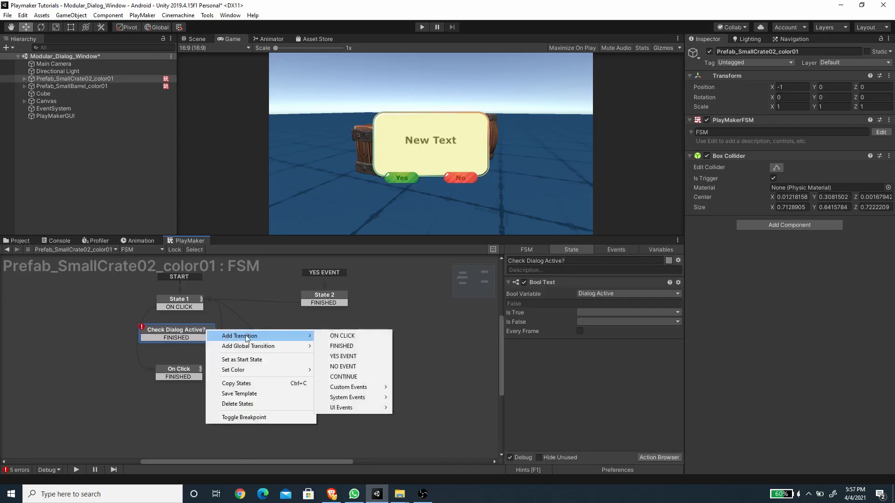
{"action": "left_click", "coordinate": [336, 382]}
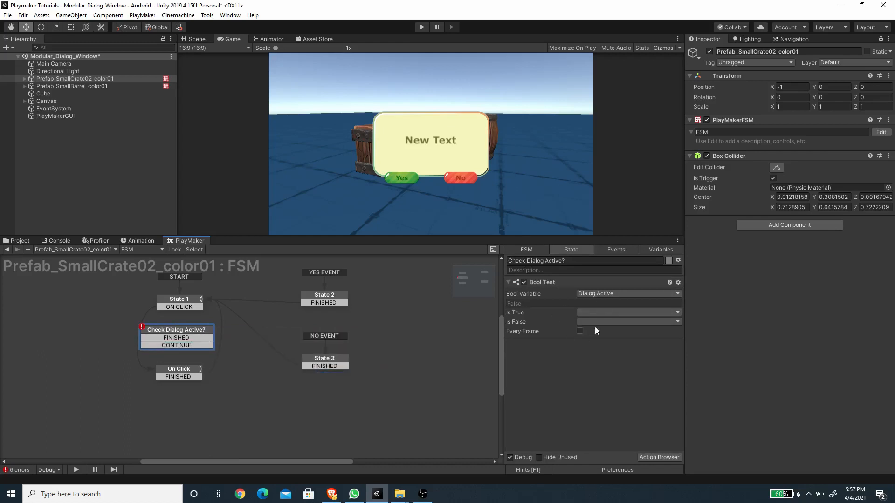
Step: Set the Bool Test's Is False event to CONTINUE and link the CONTINUE transition to the On Click state
{"action": "left_click", "coordinate": [589, 323]}
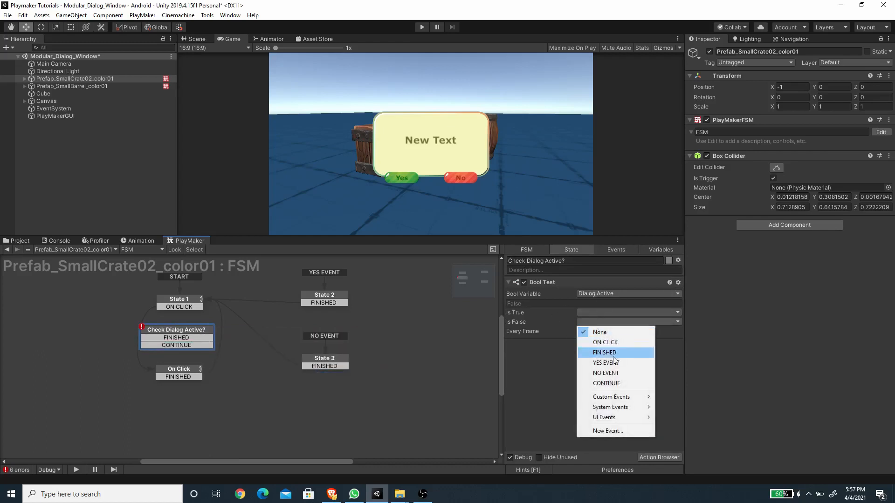
{"action": "left_click", "coordinate": [612, 383]}
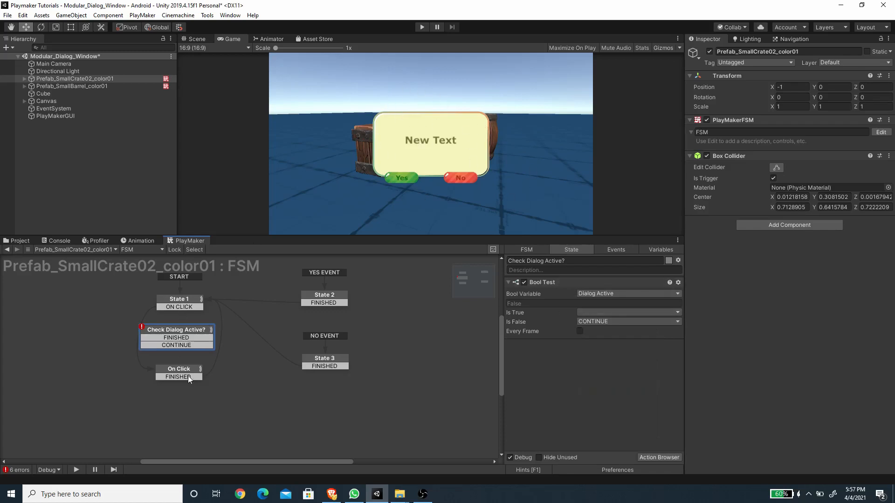
{"action": "left_click_drag", "start_coordinate": [203, 345], "coordinate": [185, 383]}
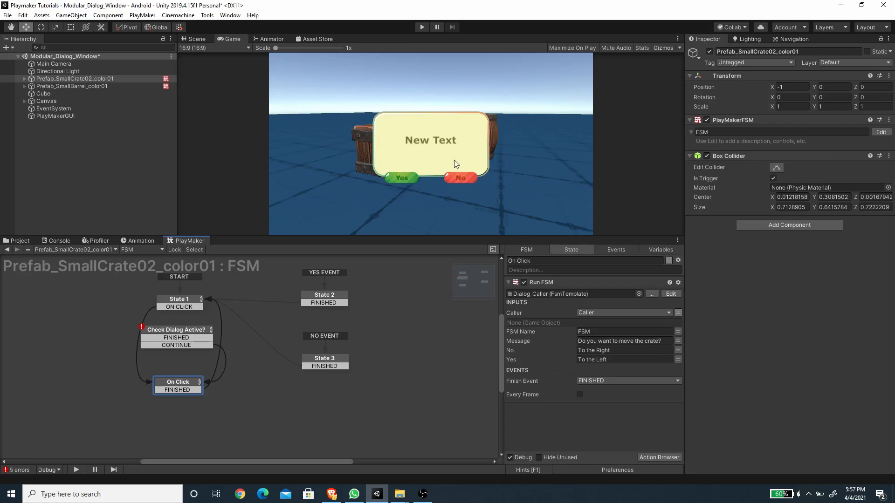
Step: Add a Next Frame Event action to the Check Dialog Active? state and set its Send Event to FINISHED
{"action": "left_click", "coordinate": [172, 332]}
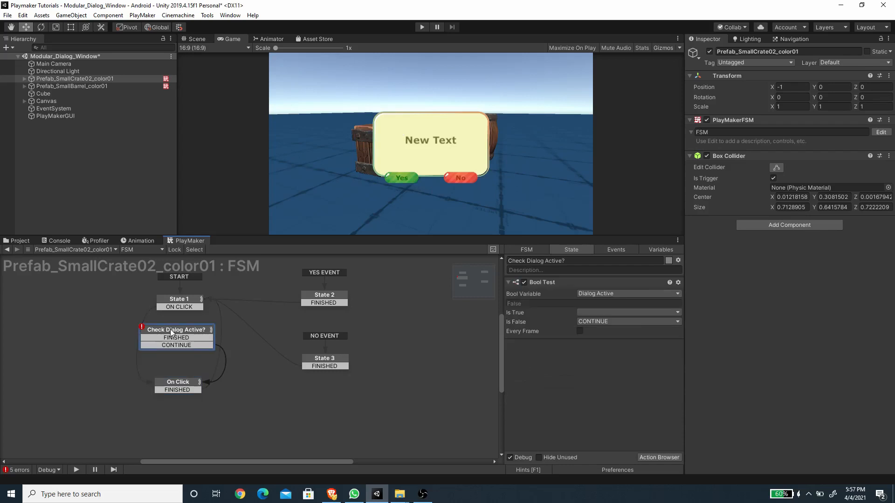
{"action": "left_click", "coordinate": [657, 458]}
{"action": "type", "text": "next"}
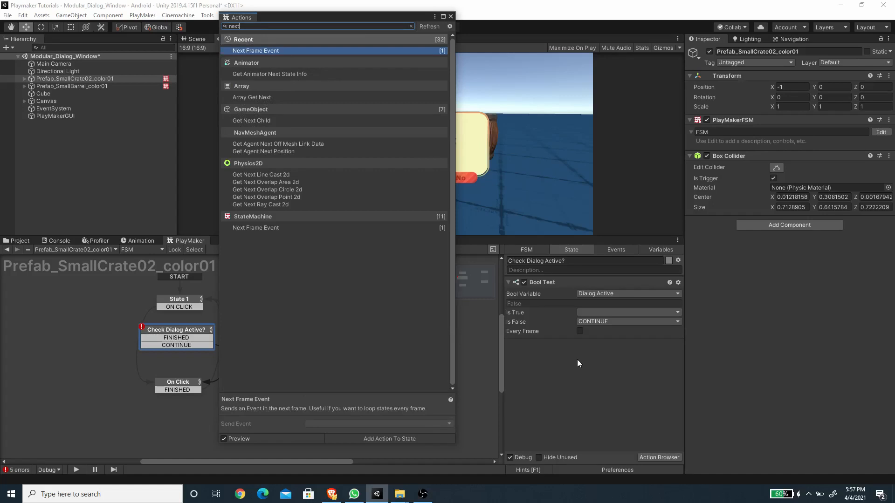
{"action": "key", "text": "Return"}
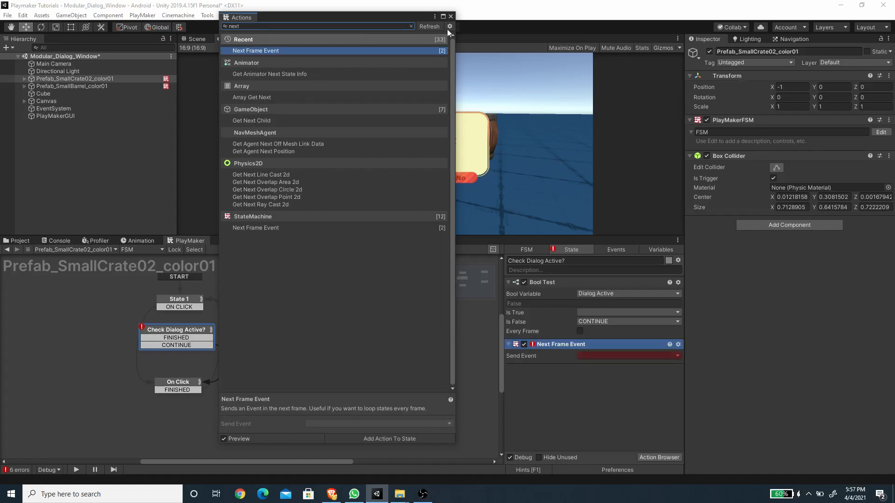
{"action": "left_click", "coordinate": [450, 17]}
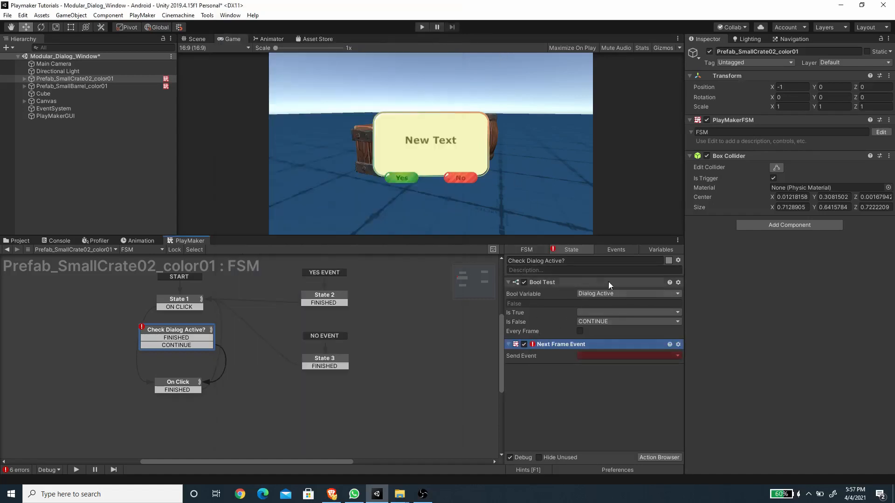
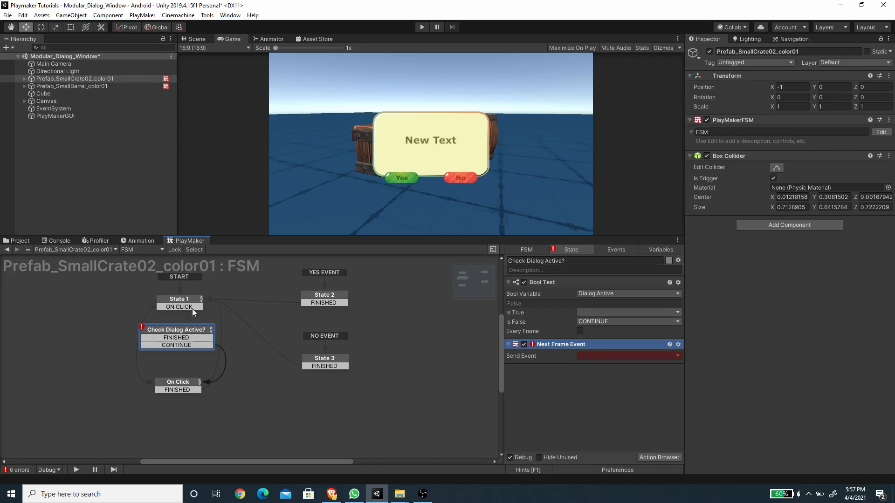
{"action": "left_click", "coordinate": [593, 356]}
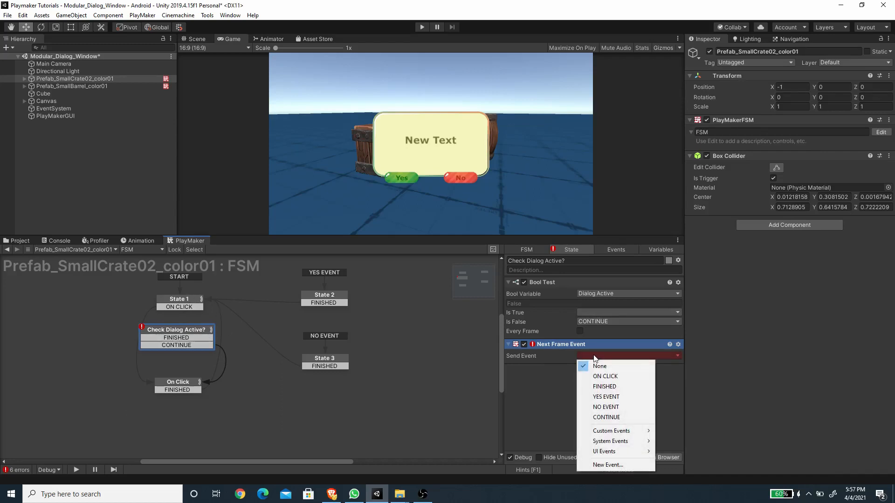
{"action": "left_click", "coordinate": [605, 387]}
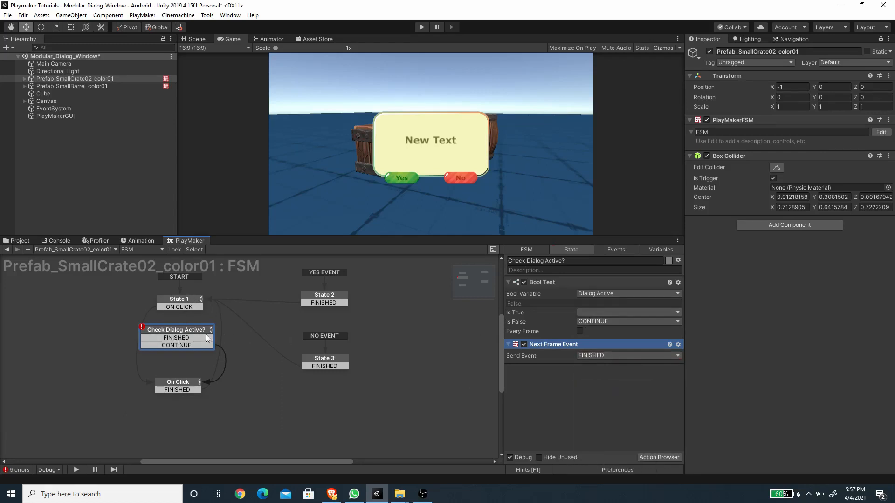
Step: Link the Check Dialog Active? state's FINISHED transition to State 1, and State 1's ON CLICK transition to Check Dialog Active?
{"action": "left_click_drag", "start_coordinate": [208, 340], "coordinate": [231, 331]}
{"action": "left_click_drag", "start_coordinate": [217, 298], "coordinate": [177, 334]}
{"action": "left_click", "coordinate": [181, 290]}
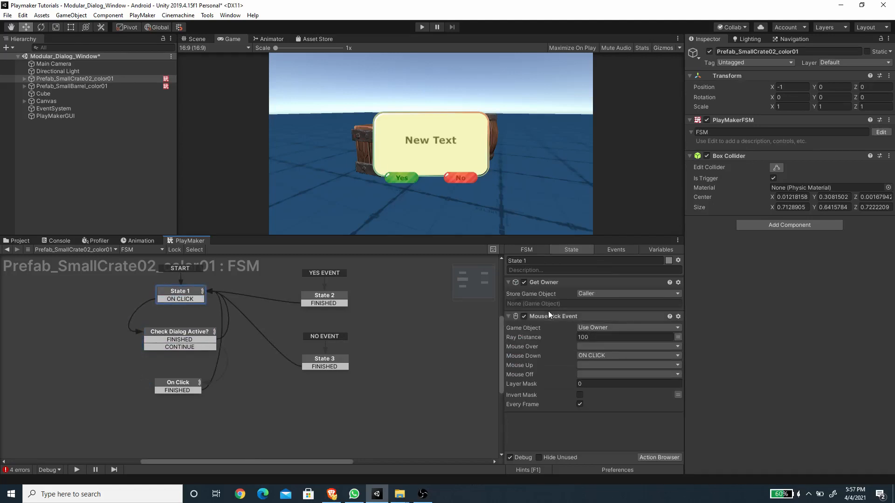
Step: Review the actions in the crate FSM's Check Dialog Active?, On Click and State 1 states
{"action": "left_click", "coordinate": [175, 332]}
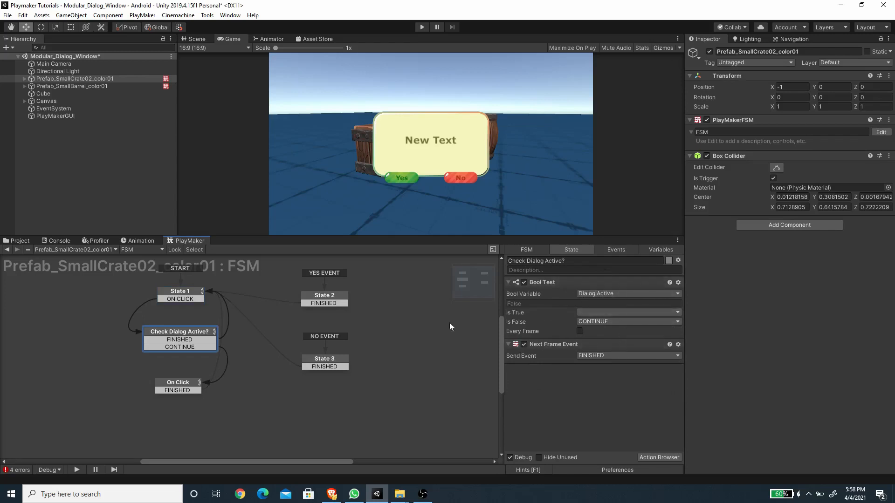
{"action": "left_click", "coordinate": [179, 385]}
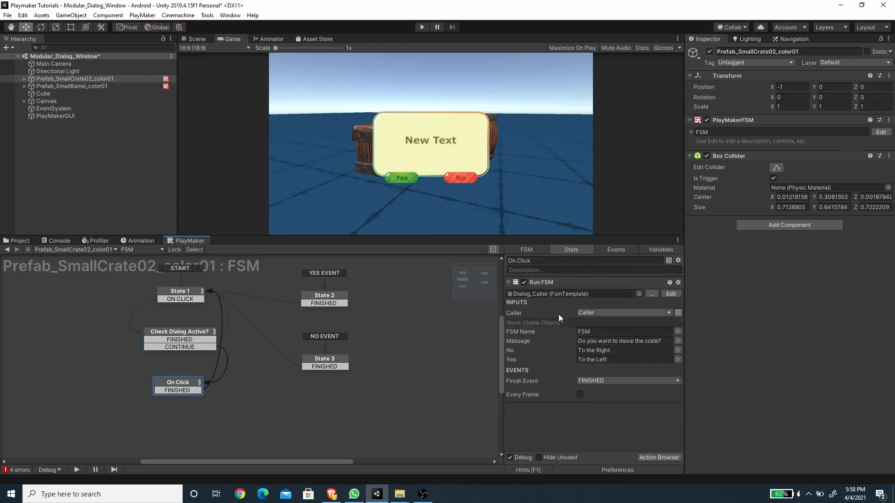
{"action": "left_click", "coordinate": [188, 334]}
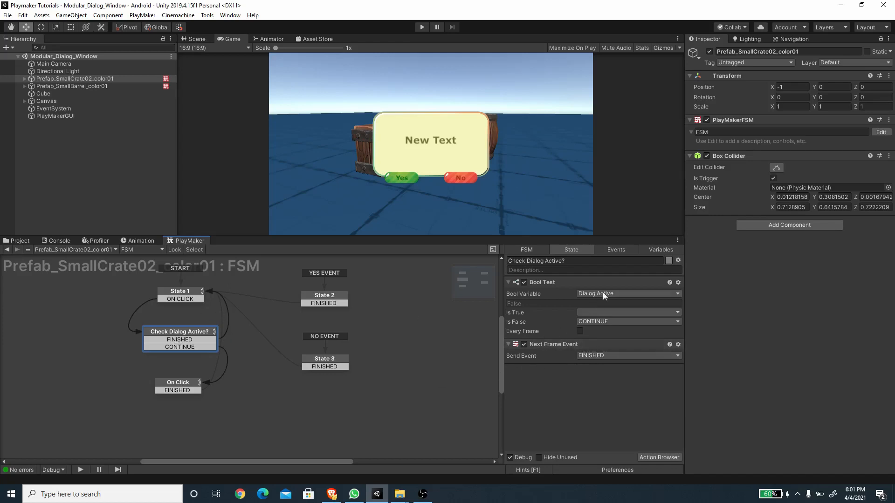
{"action": "left_click", "coordinate": [192, 291]}
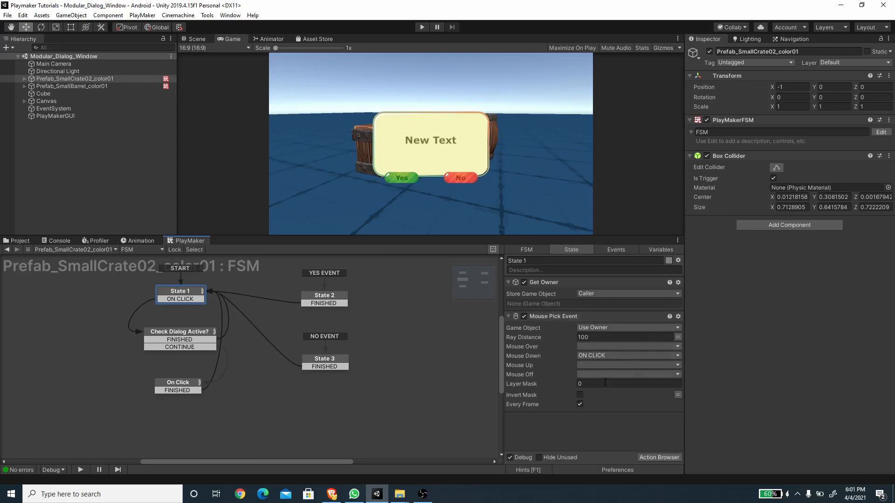
{"action": "left_click", "coordinate": [185, 332]}
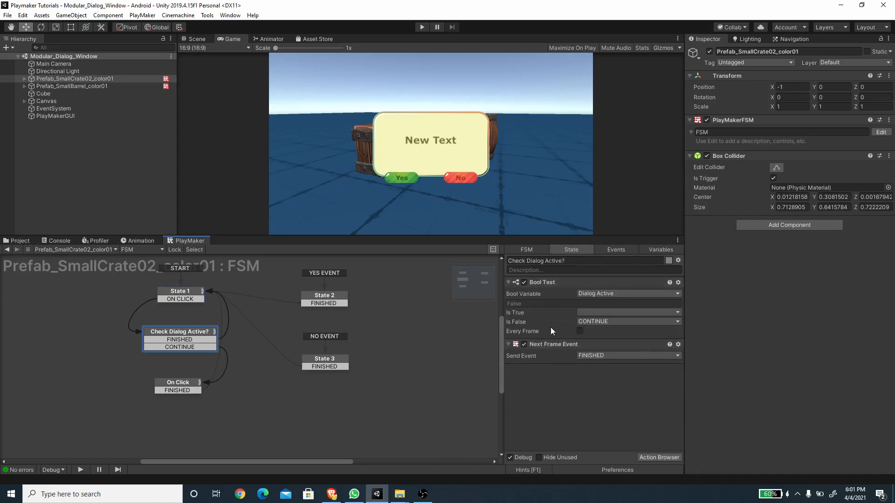
Step: Copy the Check Dialog Active? state from the crate's FSM and paste it into the barrel's FSM
{"action": "right_click", "coordinate": [192, 331]}
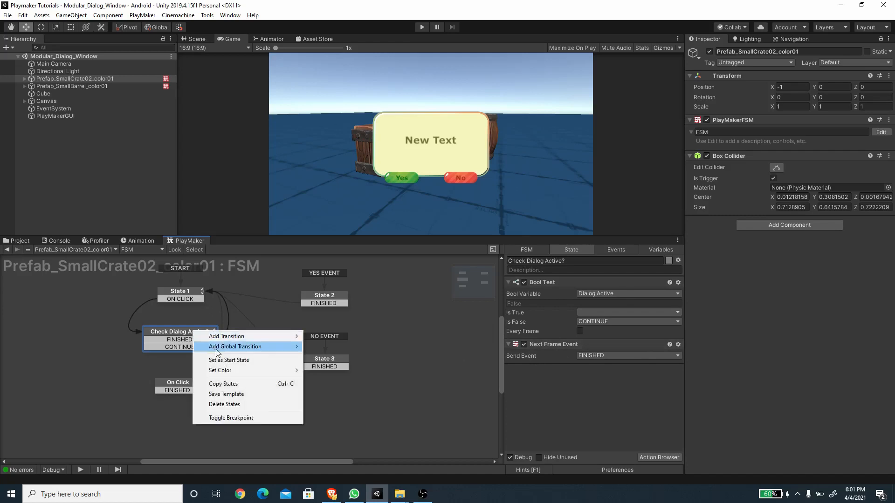
{"action": "left_click", "coordinate": [237, 383]}
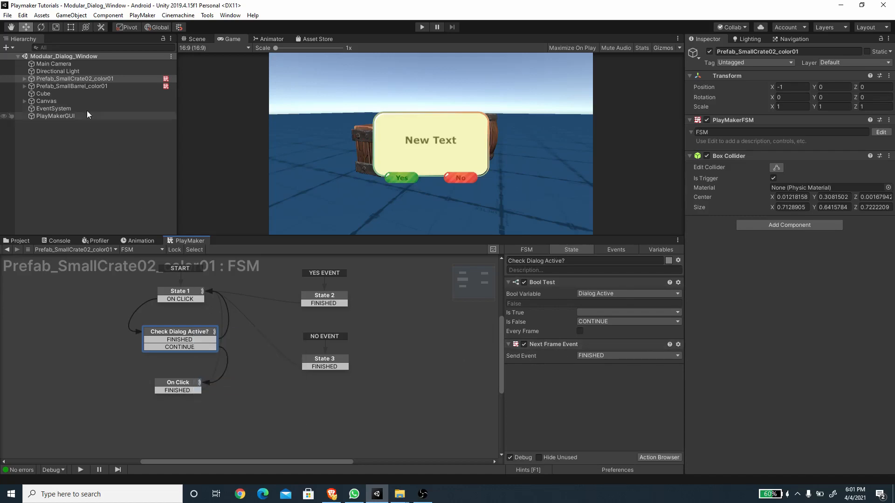
{"action": "left_click", "coordinate": [86, 87]}
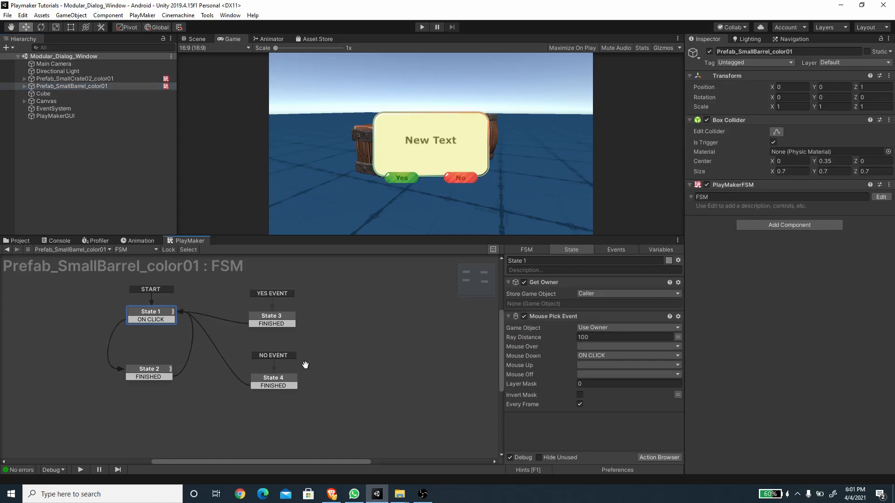
{"action": "middle_click_drag", "start_coordinate": [306, 365], "coordinate": [353, 347]}
{"action": "right_click", "coordinate": [206, 323]}
{"action": "left_click", "coordinate": [234, 340]}
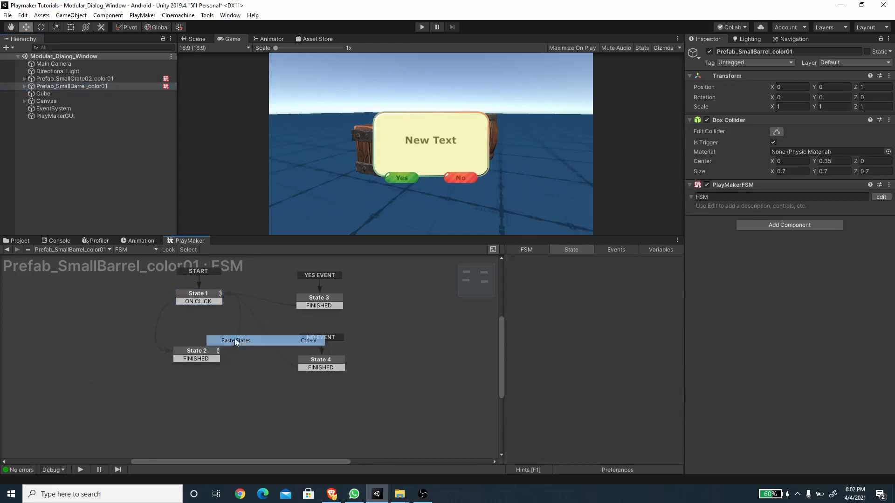
Step: In the barrel's FSM, link ON CLICK to Check Dialog Active?, FINISHED to State 1 and CONTINUE to State 2, and save the scene
{"action": "left_click_drag", "start_coordinate": [221, 327], "coordinate": [167, 316]}
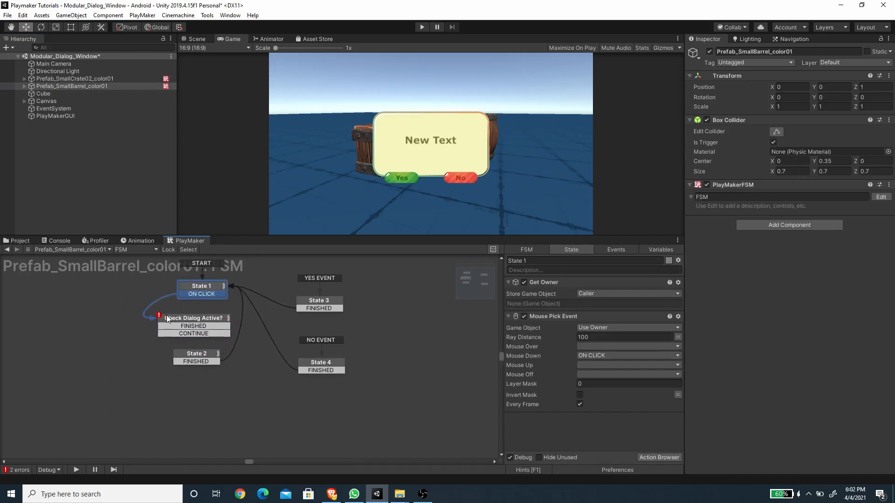
{"action": "left_click_drag", "start_coordinate": [222, 327], "coordinate": [249, 324]}
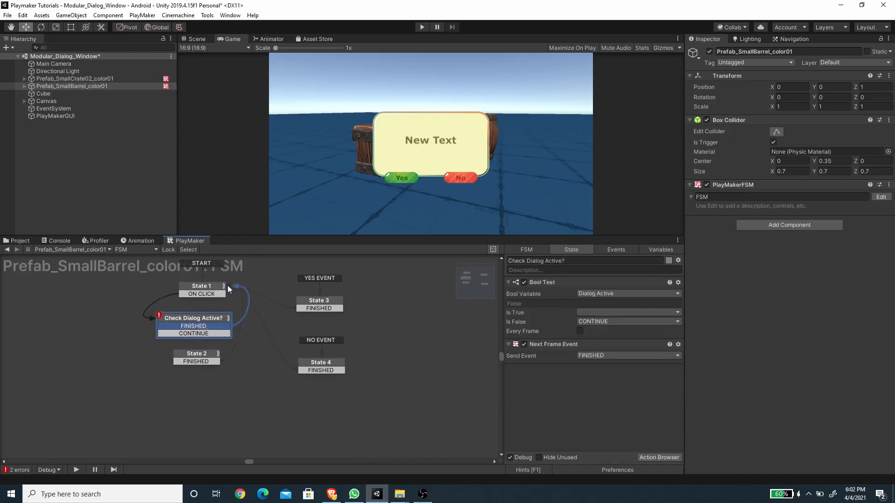
{"action": "left_click_drag", "start_coordinate": [228, 285], "coordinate": [219, 285]}
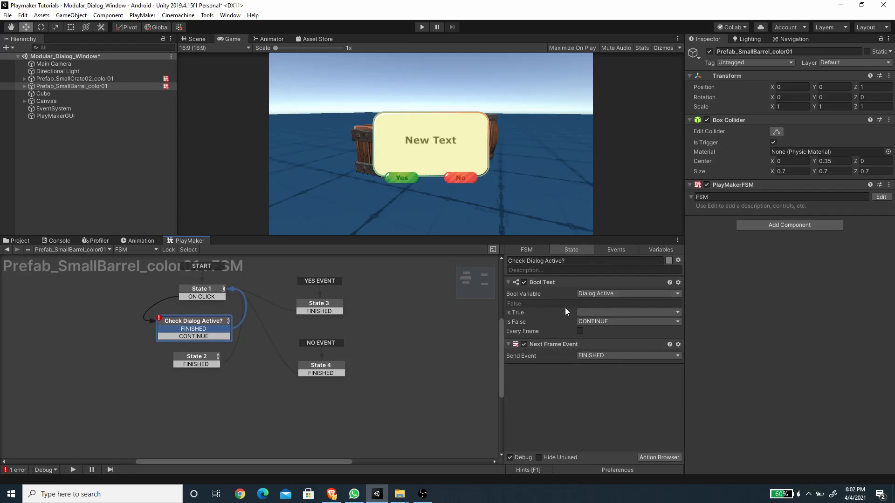
{"action": "left_click_drag", "start_coordinate": [226, 335], "coordinate": [204, 364]}
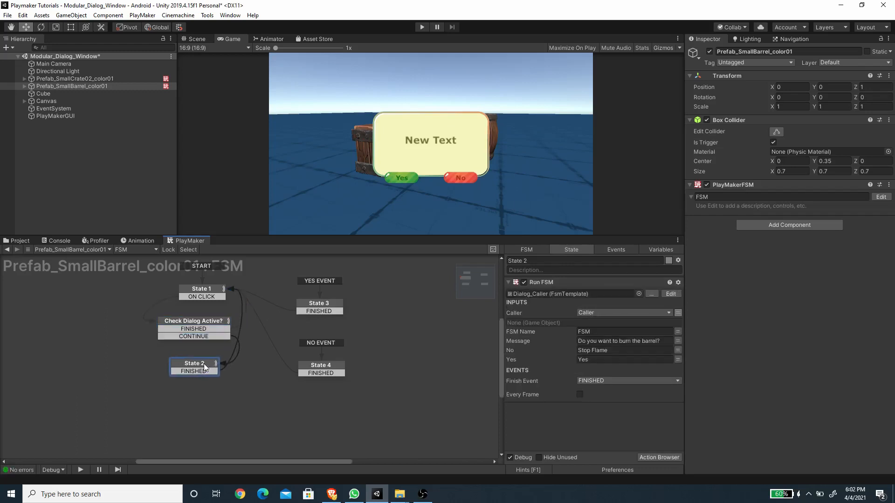
{"action": "key", "text": "ctrl+s"}
Step: Run the scene and test the crate's dialog repeatedly, alternating between the To the Left and To the Right answers
{"action": "left_click", "coordinate": [423, 29]}
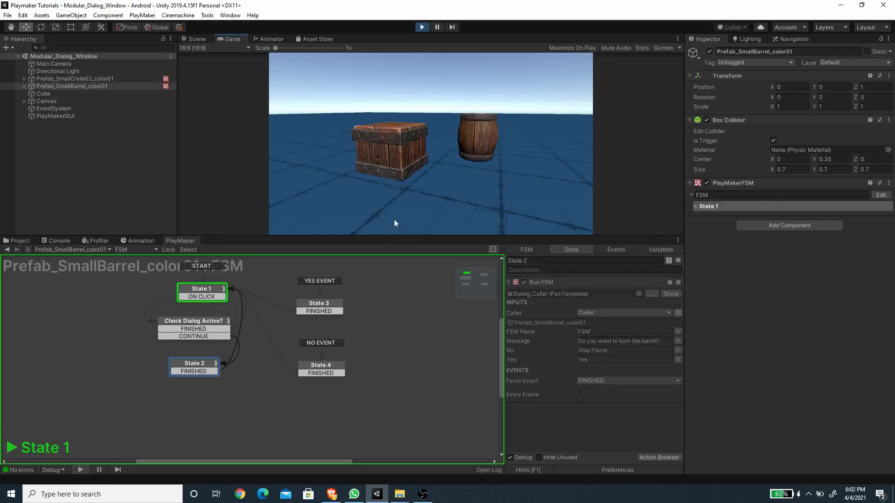
{"action": "left_click", "coordinate": [390, 152]}
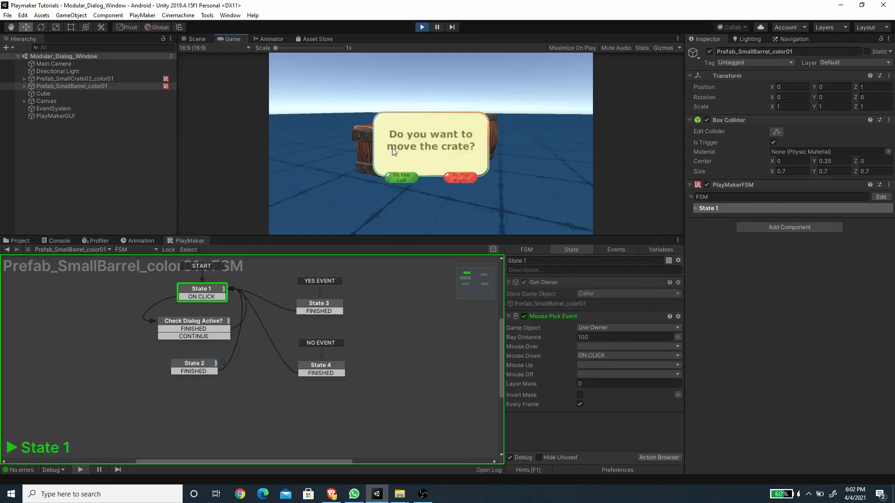
{"action": "left_click", "coordinate": [399, 176]}
{"action": "left_click", "coordinate": [343, 136]}
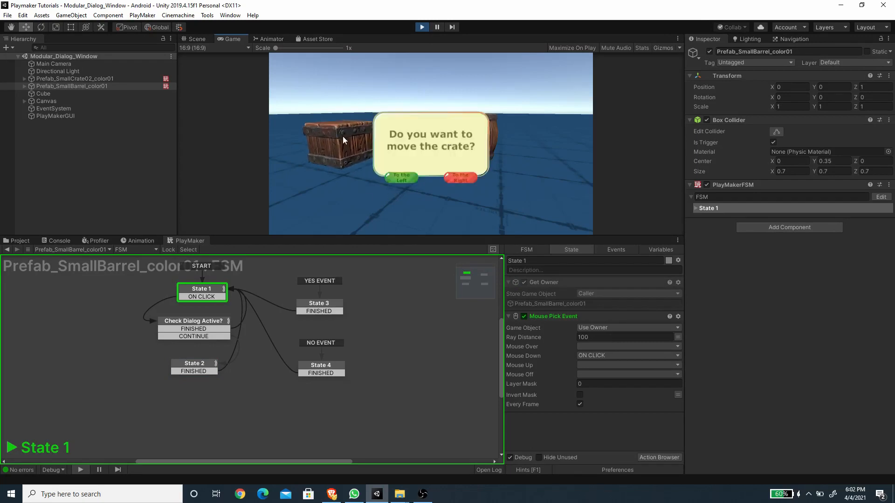
{"action": "left_click", "coordinate": [463, 177]}
{"action": "left_click", "coordinate": [389, 142]}
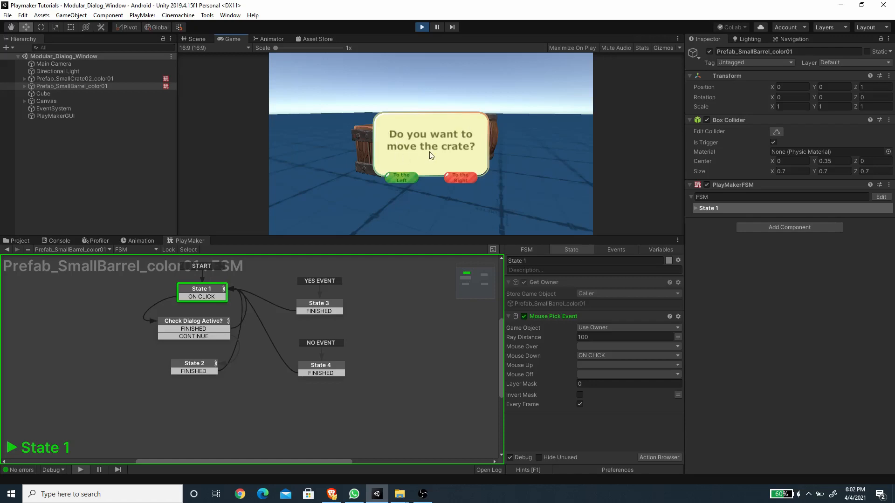
{"action": "left_click", "coordinate": [404, 178]}
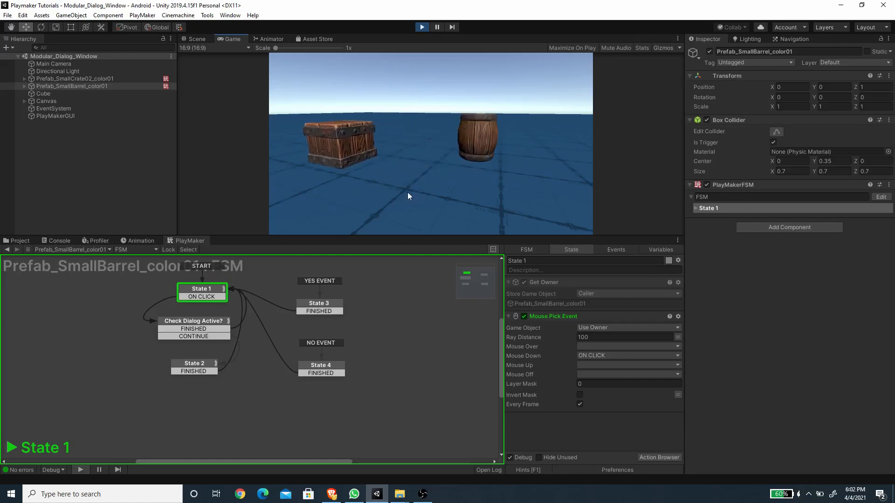
{"action": "left_click", "coordinate": [350, 144]}
{"action": "left_click", "coordinate": [458, 180]}
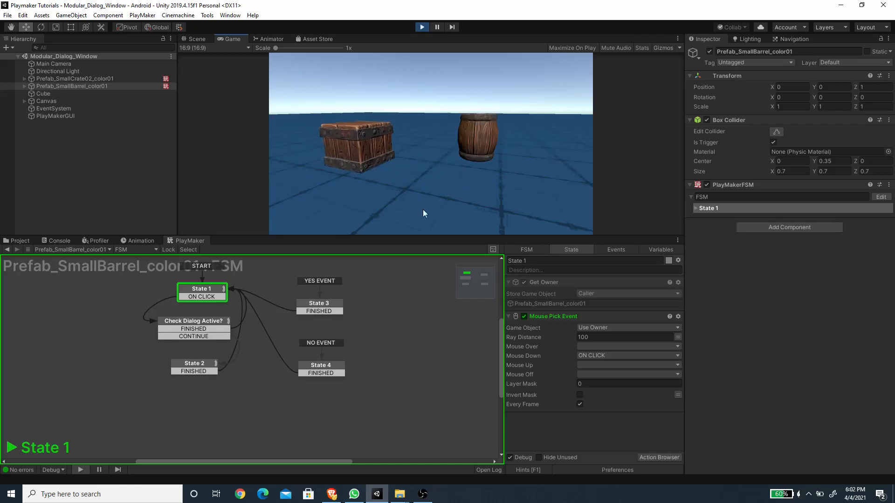
Step: Answer Yes in the barrel's dialog and inspect the running Dialog System FSM and the barrel FSM's State 2
{"action": "left_click", "coordinate": [477, 134]}
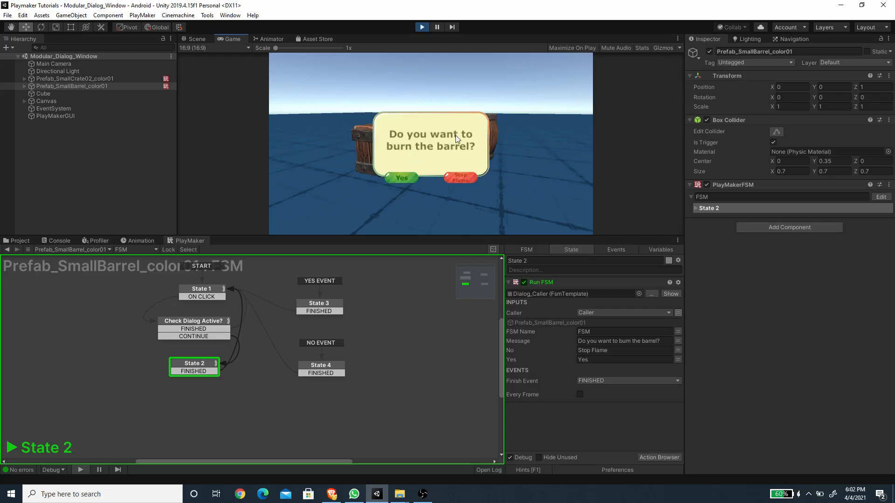
{"action": "left_click", "coordinate": [404, 178]}
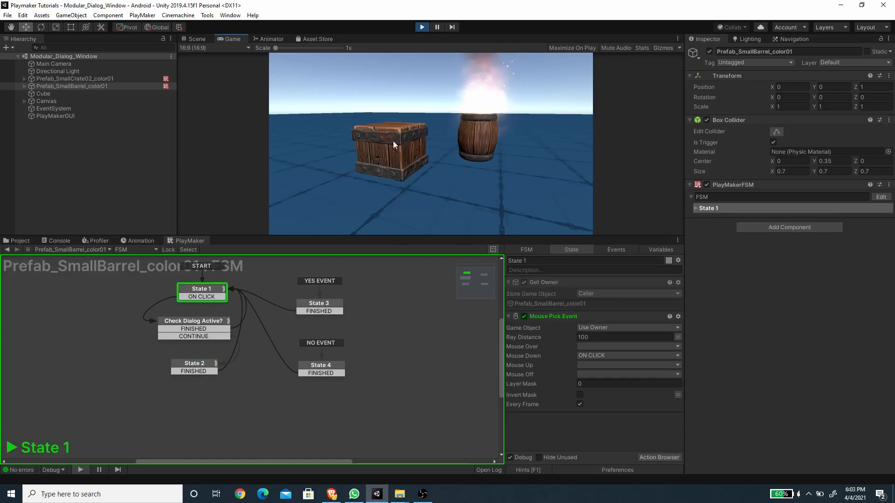
{"action": "left_click", "coordinate": [24, 101]}
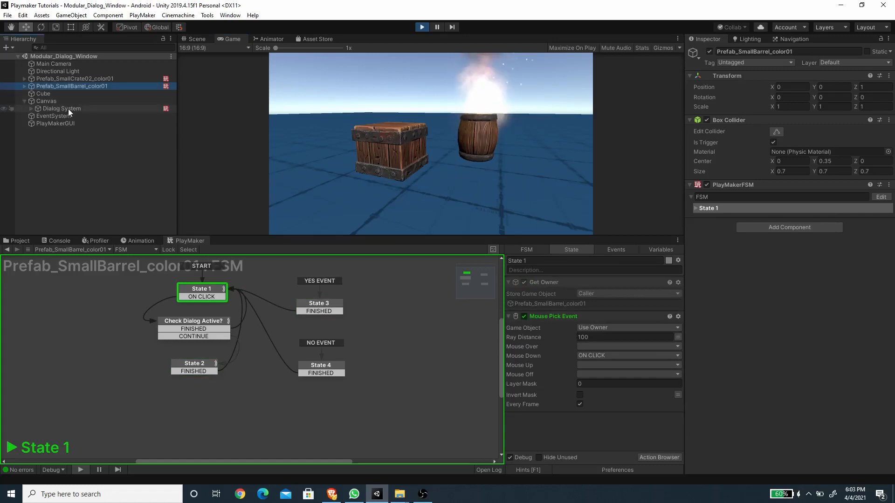
{"action": "left_click", "coordinate": [69, 108]}
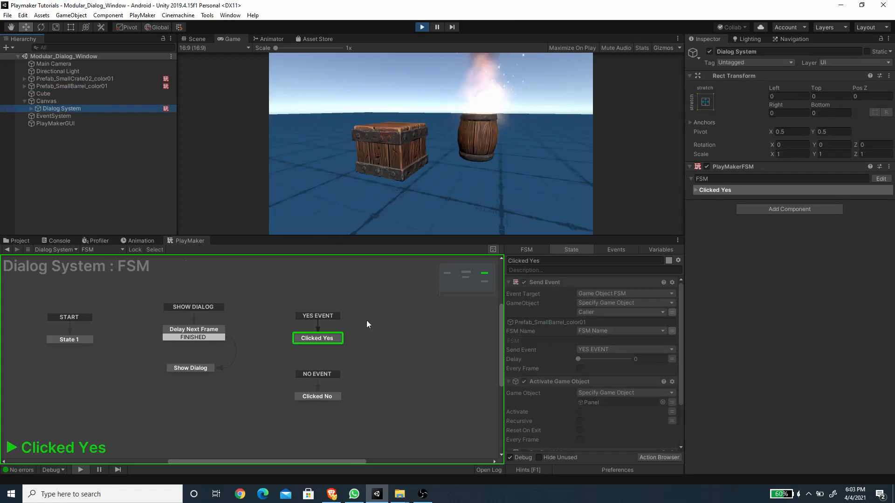
{"action": "left_click", "coordinate": [104, 87]}
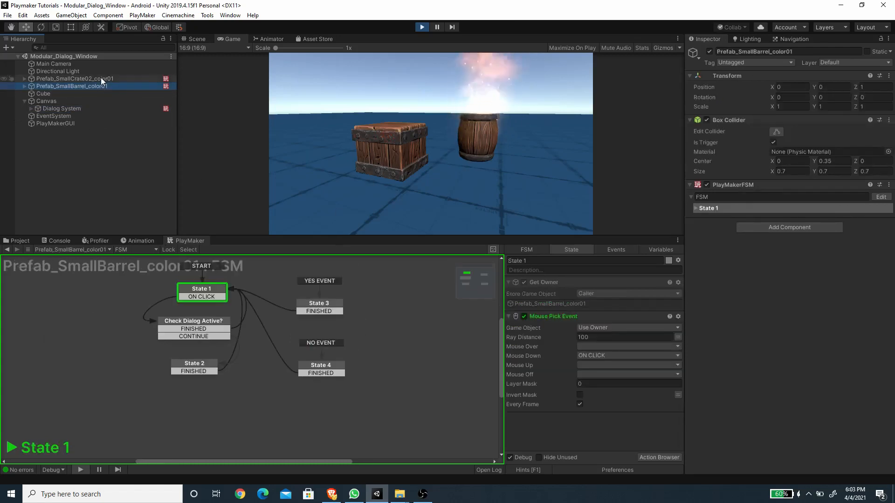
{"action": "left_click", "coordinate": [198, 368]}
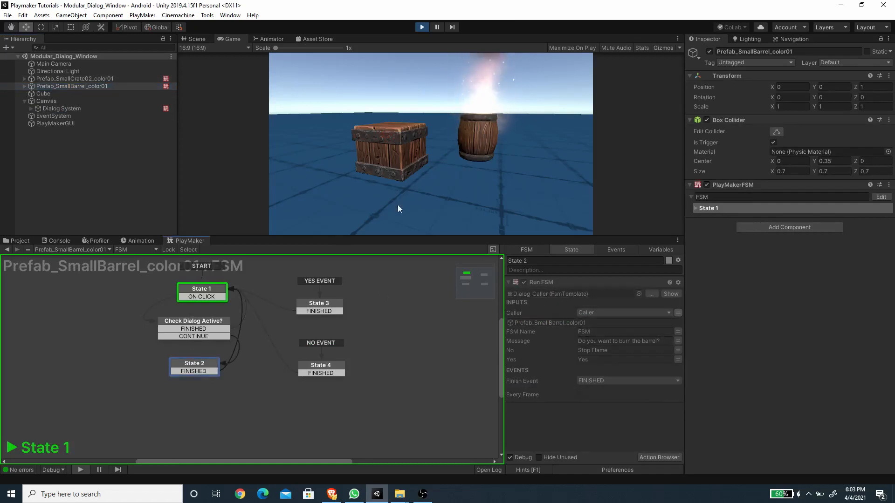
Step: Open the barrel's dialog again, answer Stop Flame, and stop running the scene
{"action": "left_click", "coordinate": [481, 135]}
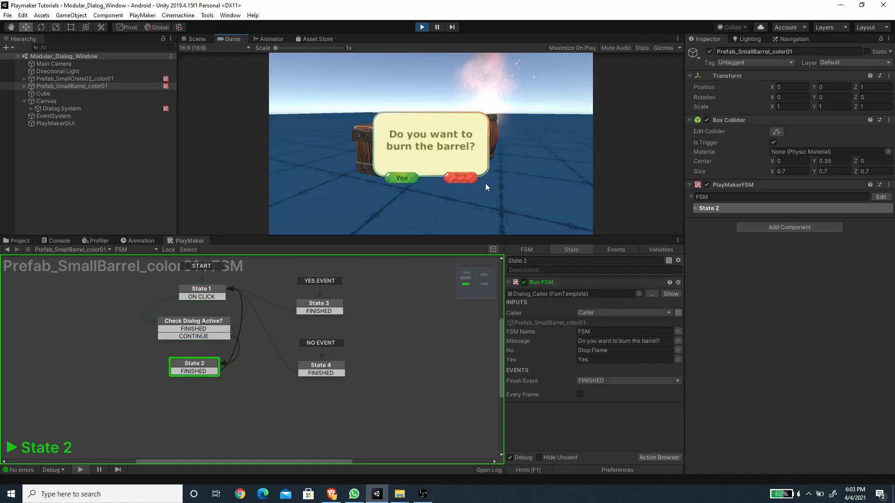
{"action": "left_click", "coordinate": [460, 178]}
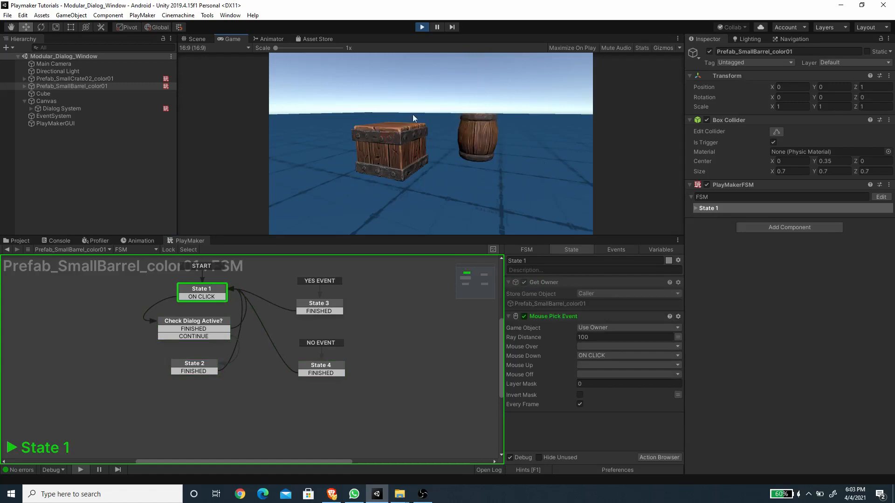
{"action": "left_click", "coordinate": [423, 30]}
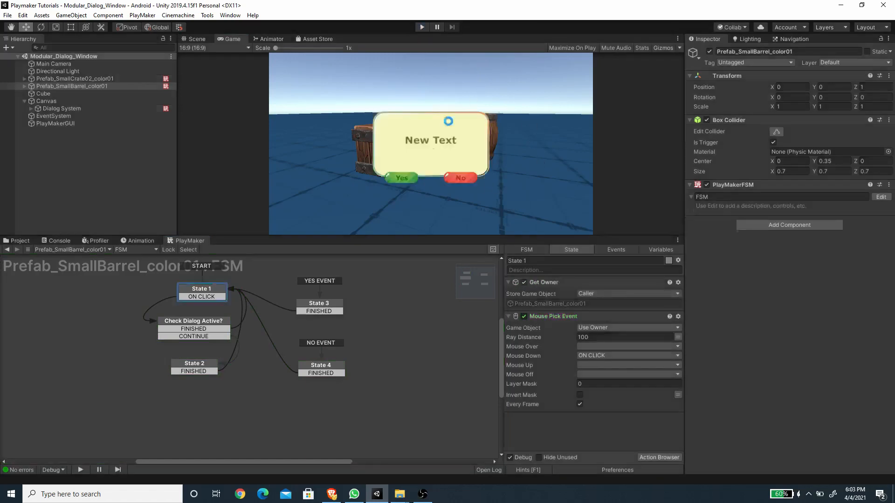